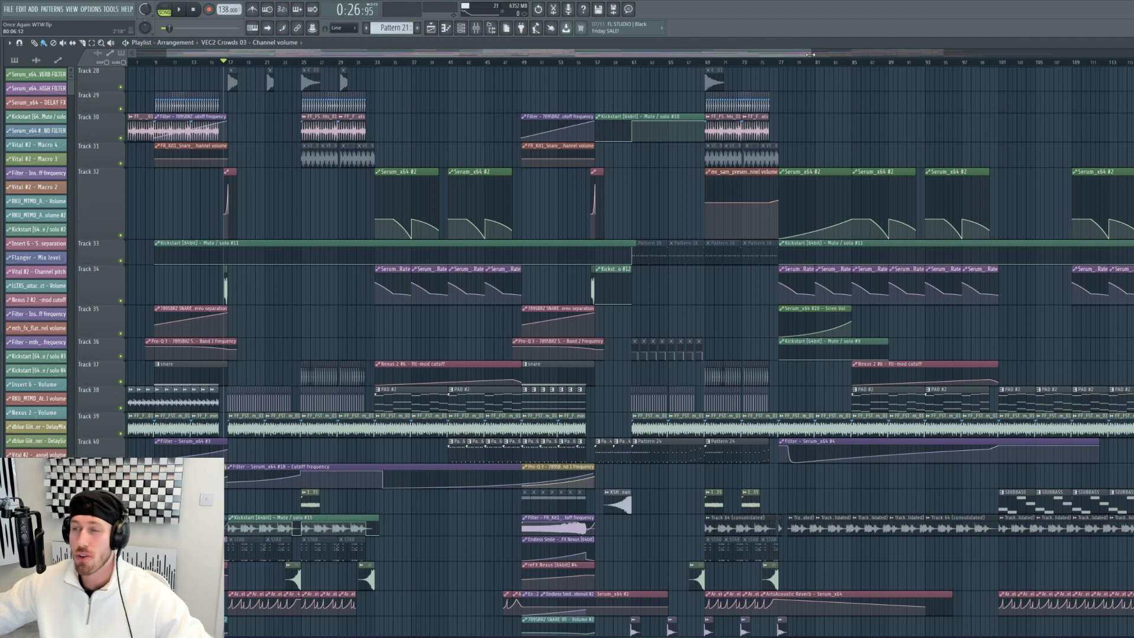
Step: Zoom in on the arrangement and show the sample browser at the Signature Sounds vol.56 Once Again pack
left_click_drag(811, 54, 714, 59)
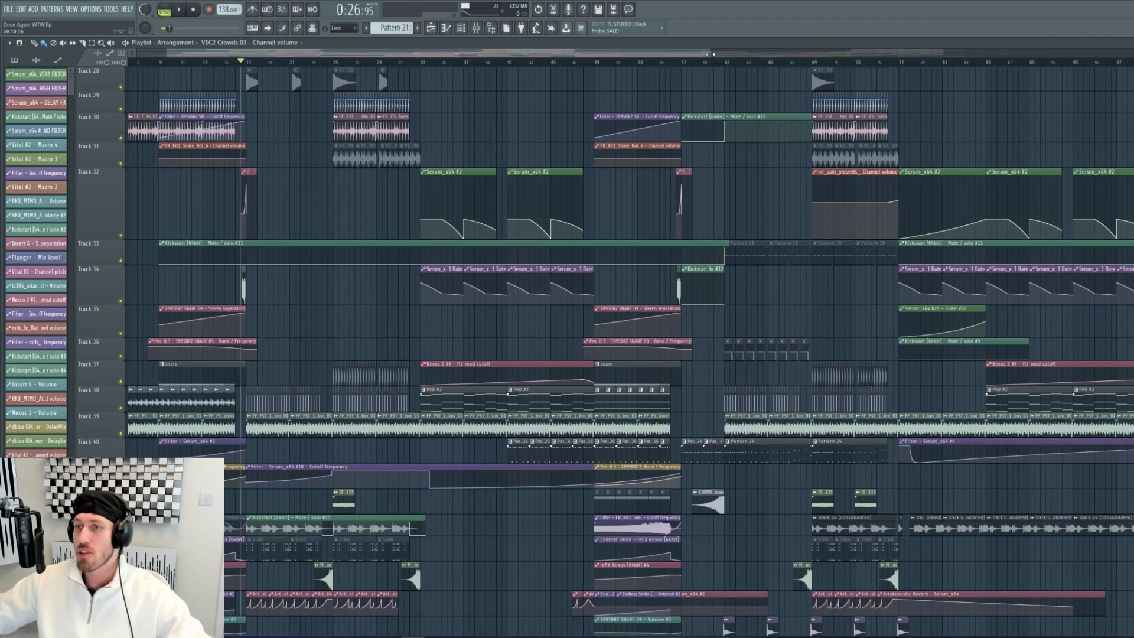
left_click_drag(709, 59, 459, 113)
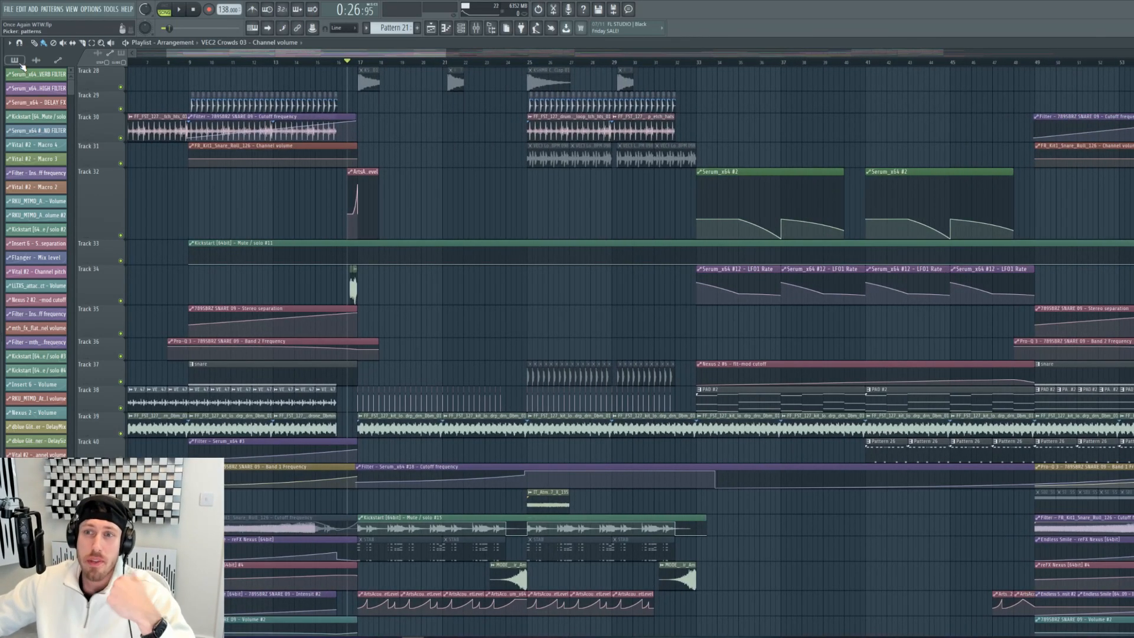
key("alt+F8")
left_click_drag(69, 118, 136, 148)
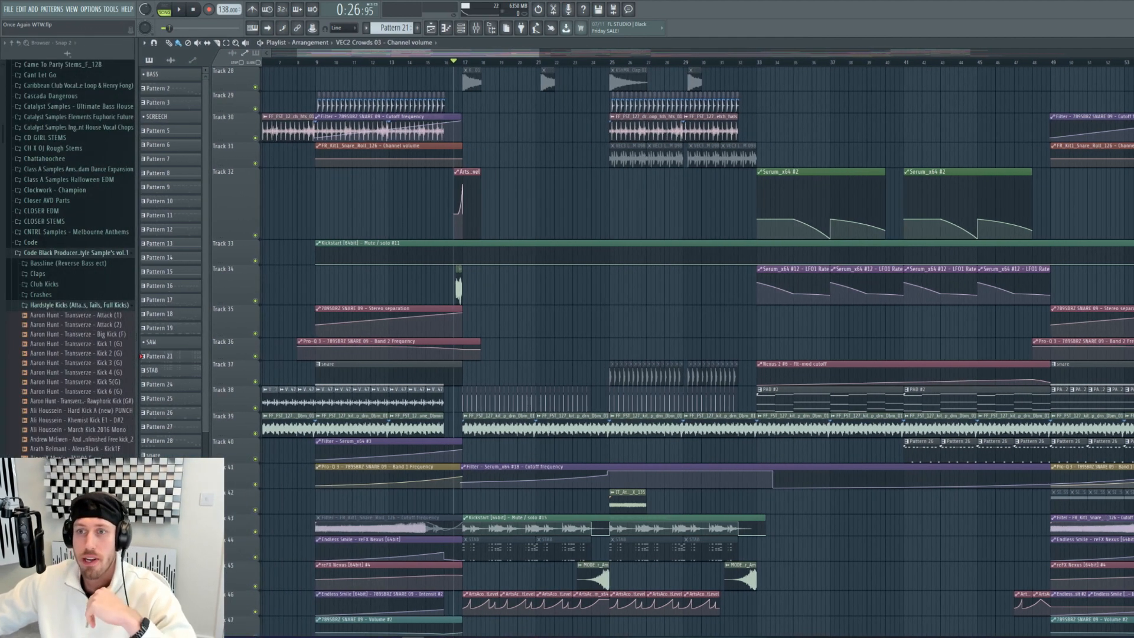
left_click_drag(17, 144, 19, 329)
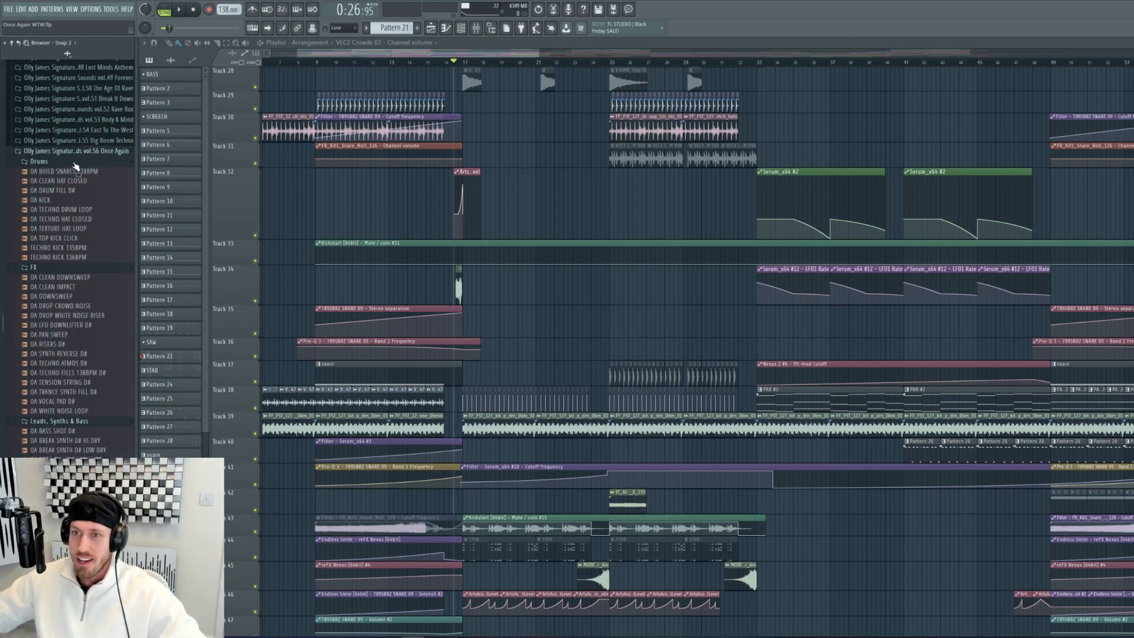
Step: Audition the OA TECHNO HAT CLOSED, OA SYNTH REVERSE D# and OA SYNTH SWELL D# samples from the pack
left_click(57, 209)
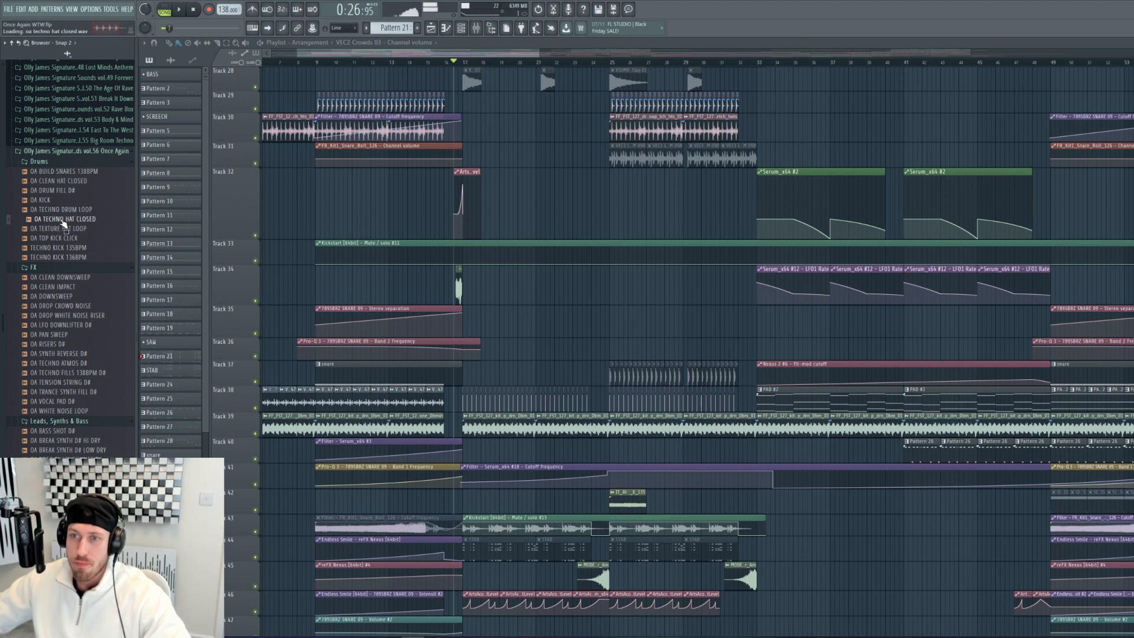
left_click(76, 353)
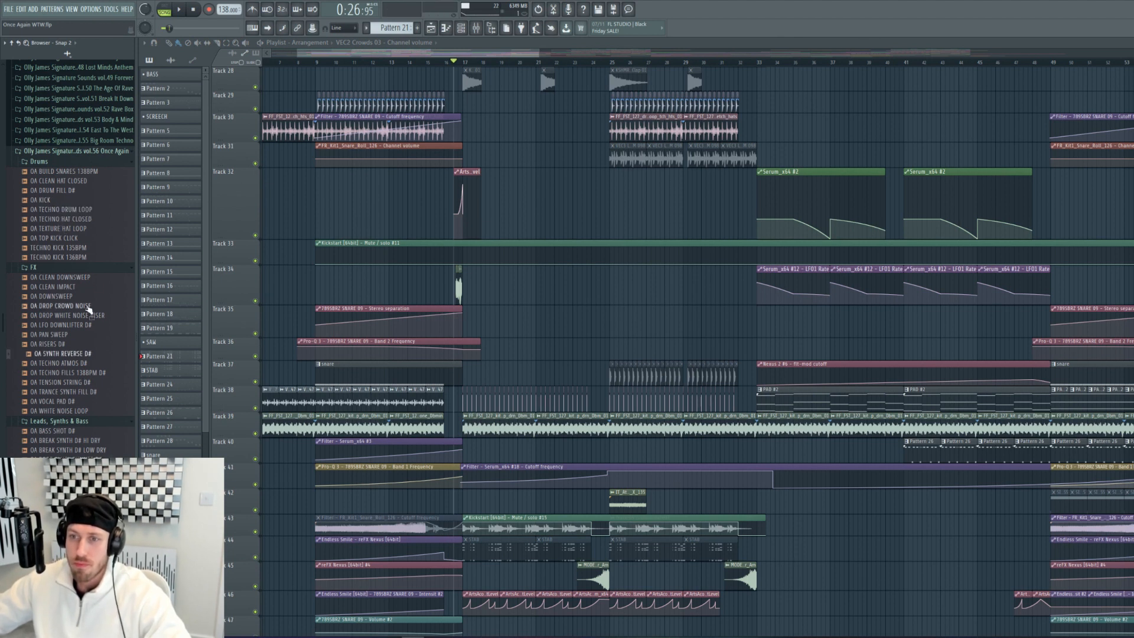
left_click(59, 472)
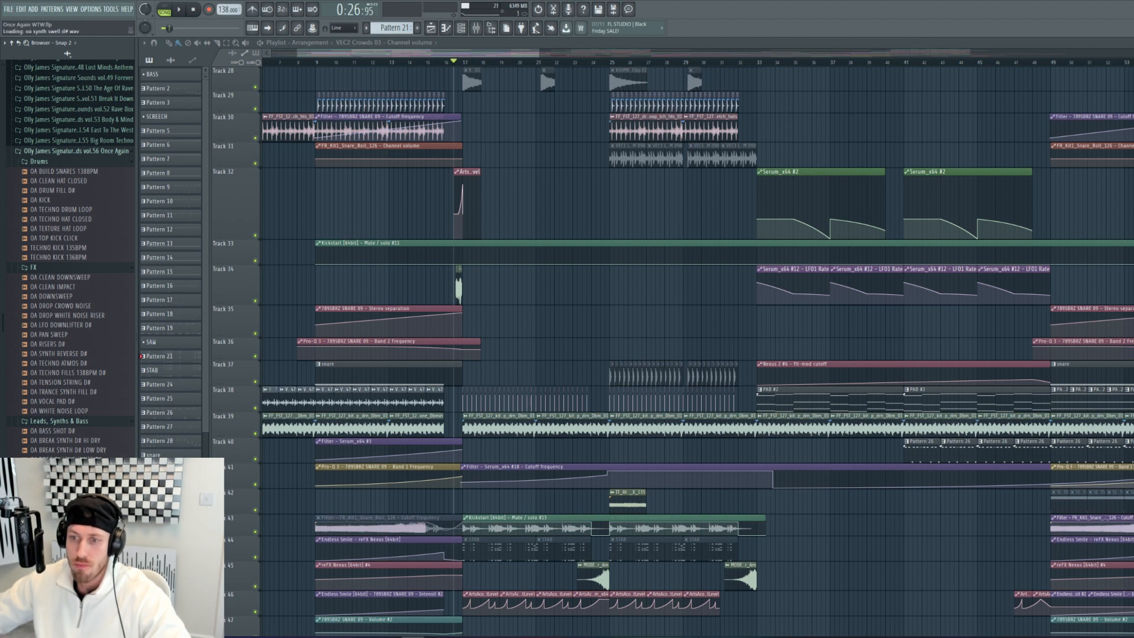
left_click(194, 10)
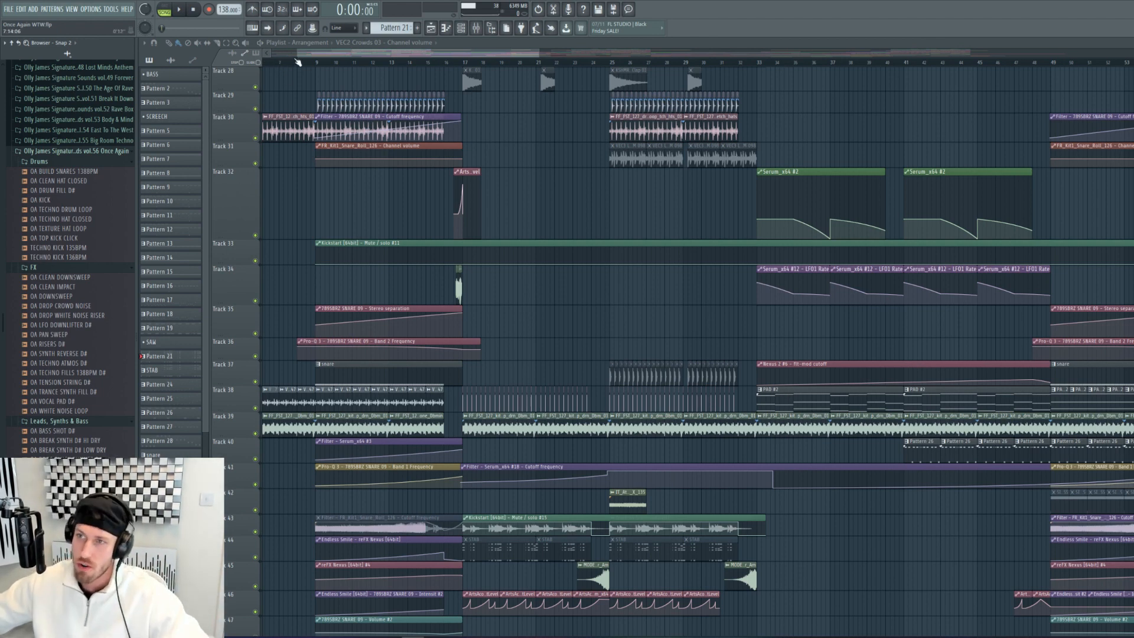
left_click_drag(296, 54, 656, 63)
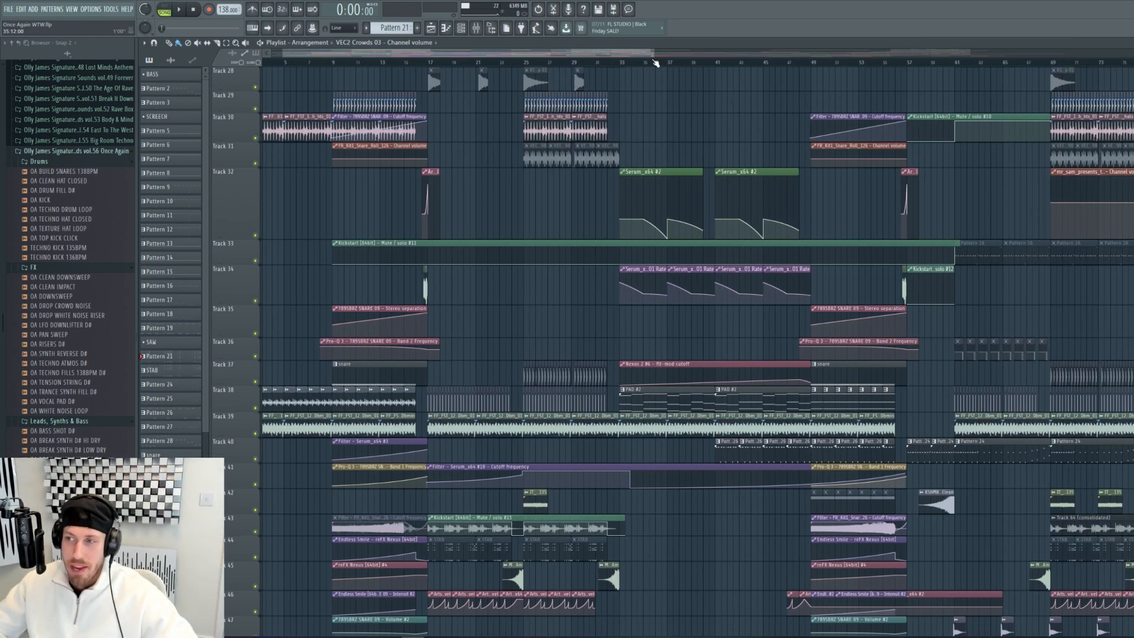
left_click_drag(649, 57, 642, 53)
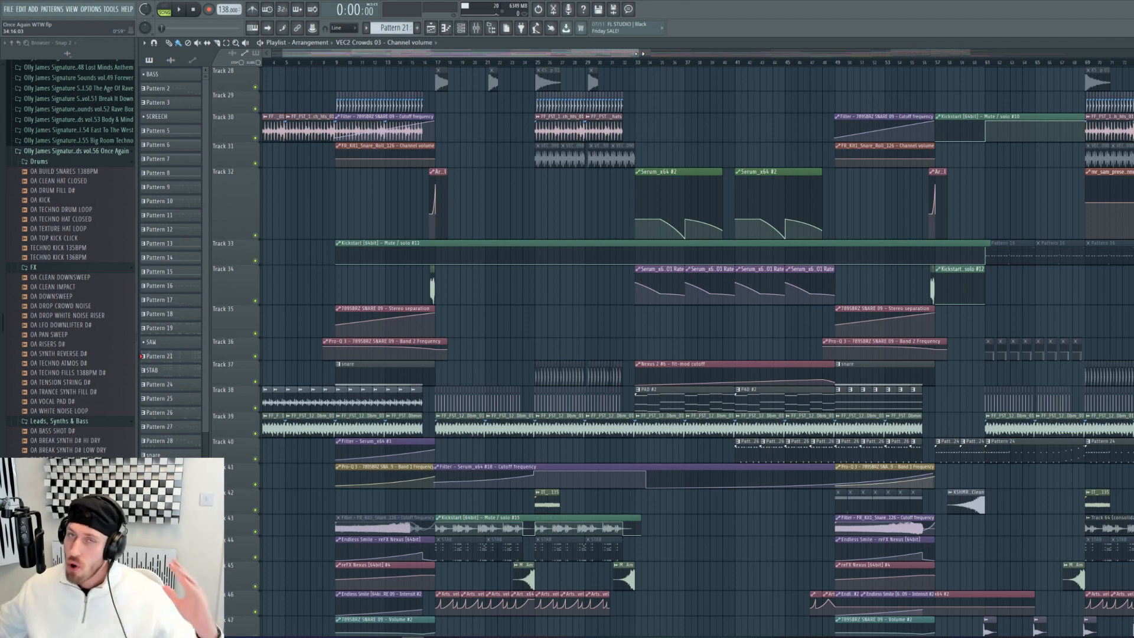
left_click_drag(638, 54, 609, 64)
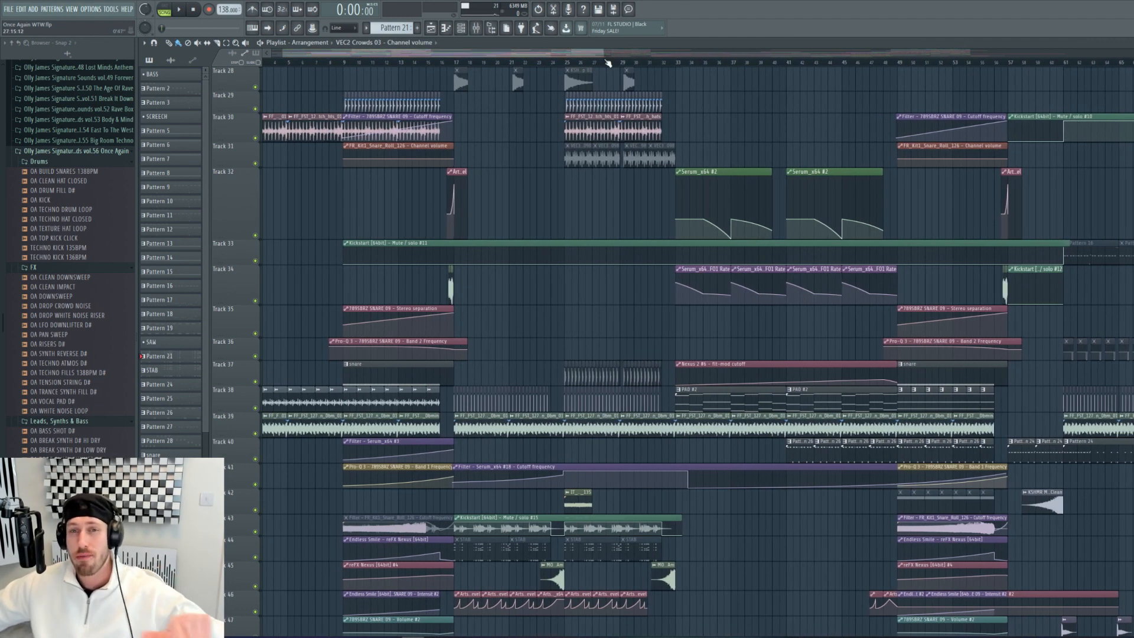
Step: Play the arrangement briefly from about bar 61 and stop playback
left_click_drag(608, 63, 727, 76)
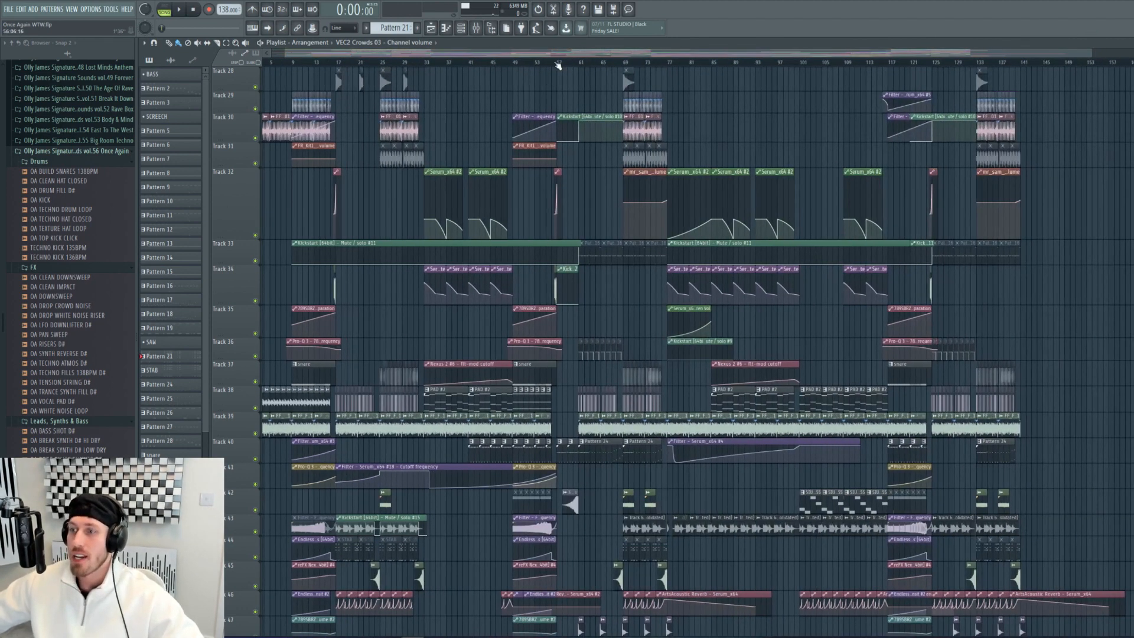
left_click(576, 61)
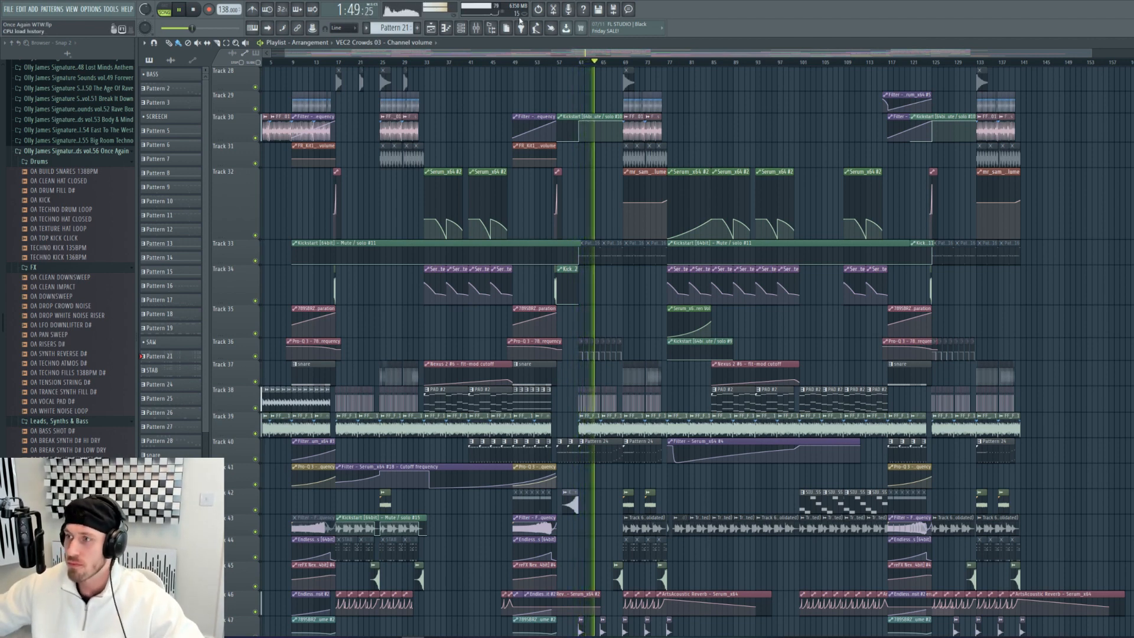
left_click(193, 10)
left_click_drag(1092, 52, 759, 52)
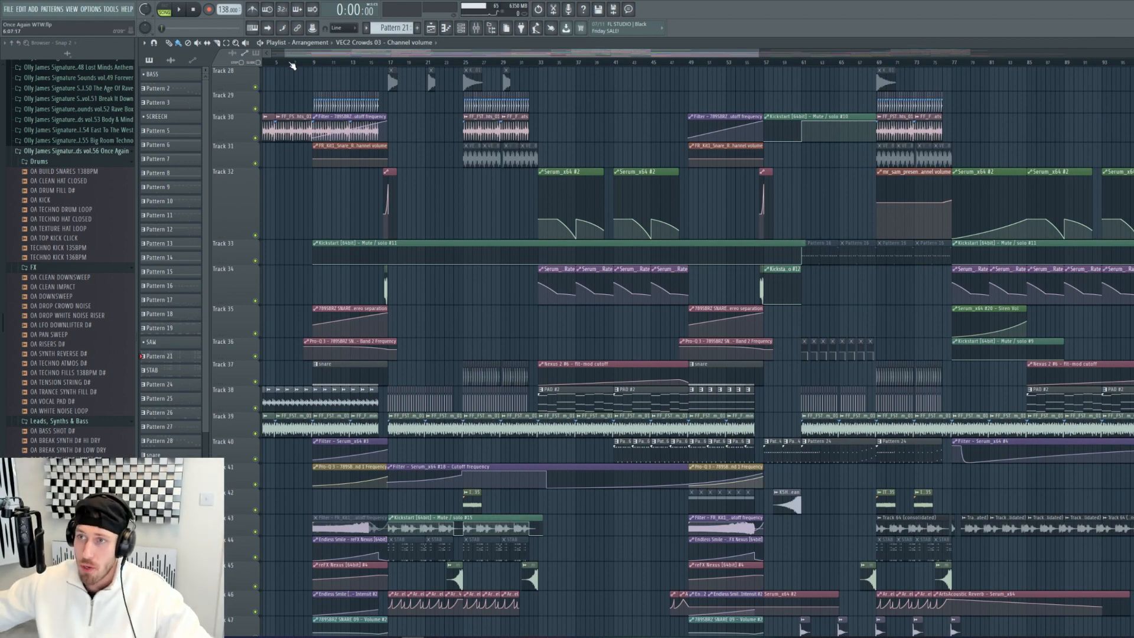
mouse_move(291, 53)
left_mouse_down()
mouse_move(322, 57)
mouse_move(305, 57)
left_mouse_up()
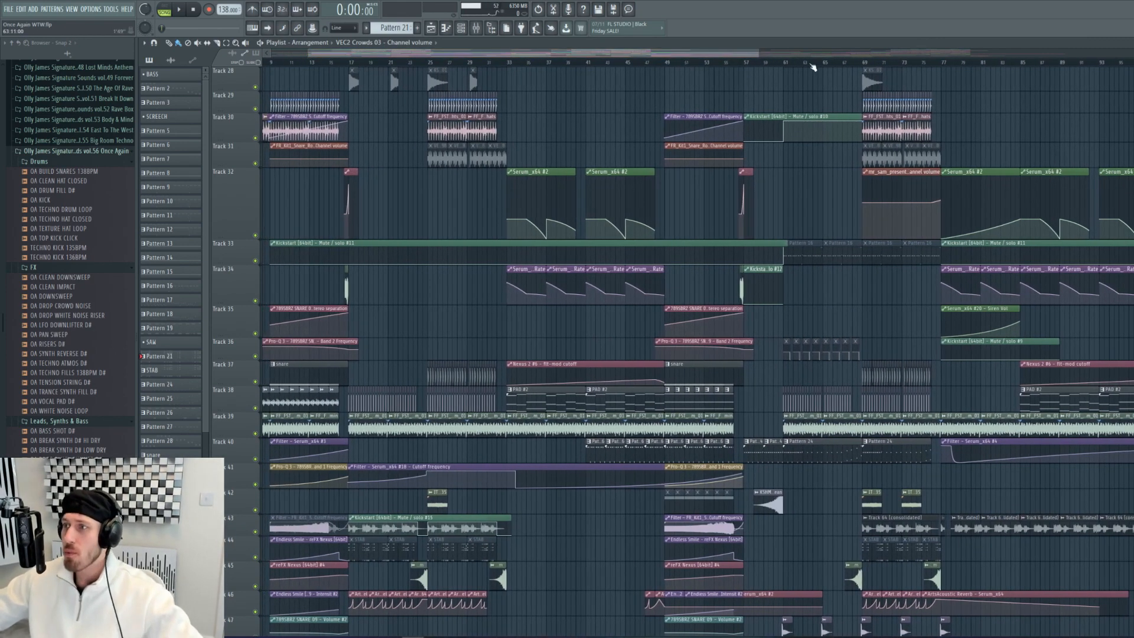
left_click_drag(758, 54, 614, 53)
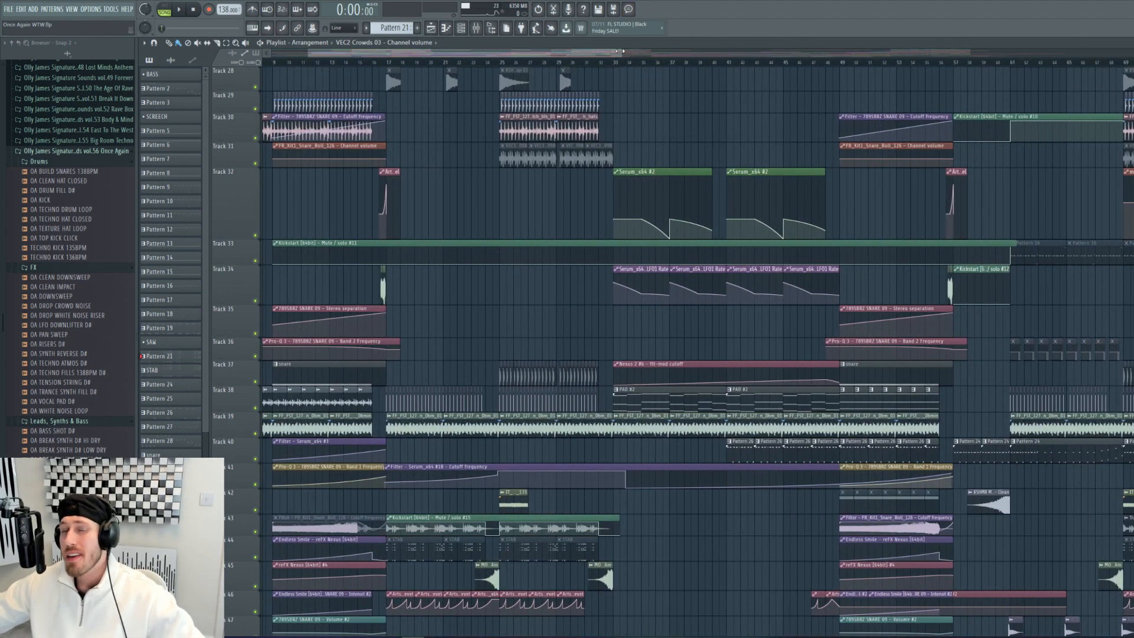
left_click_drag(619, 51, 581, 51)
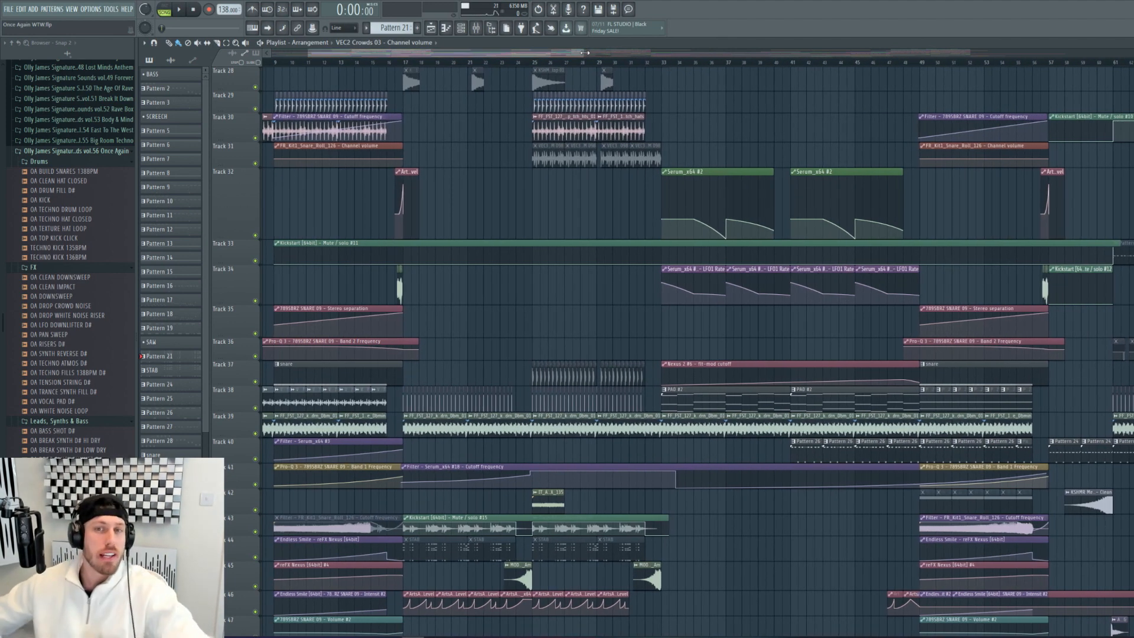
left_click_drag(585, 52, 551, 66)
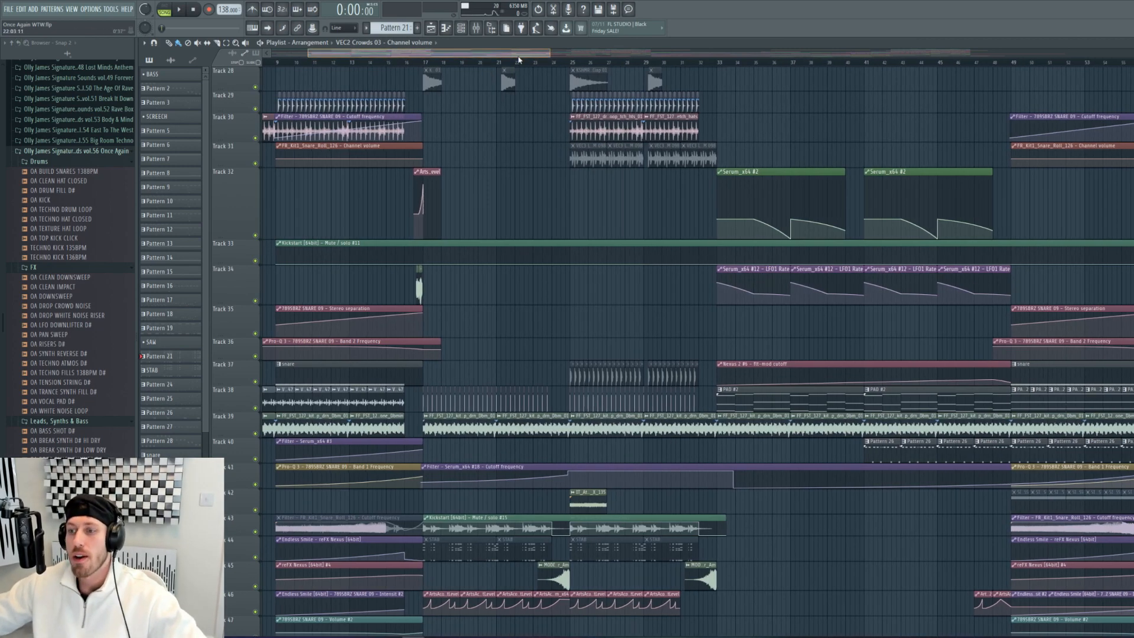
left_click_drag(519, 59, 497, 56)
Step: Play the first drop from bar 17 and stop playback
scroll(453, 244, "up", 6)
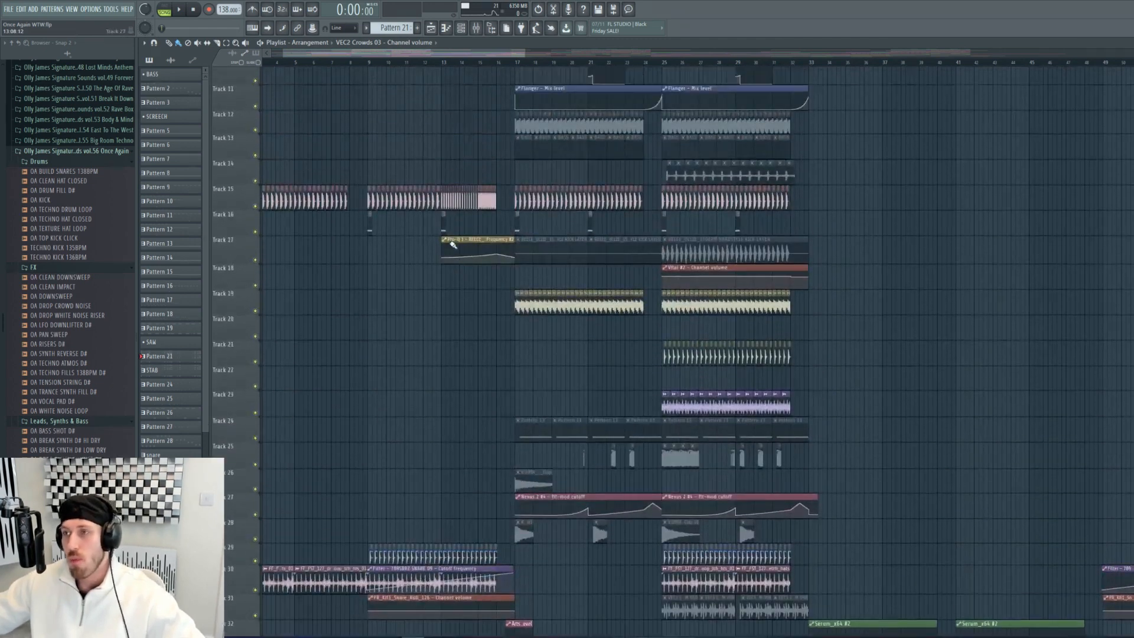
scroll(453, 244, "up", 3)
left_click_drag(282, 54, 319, 56)
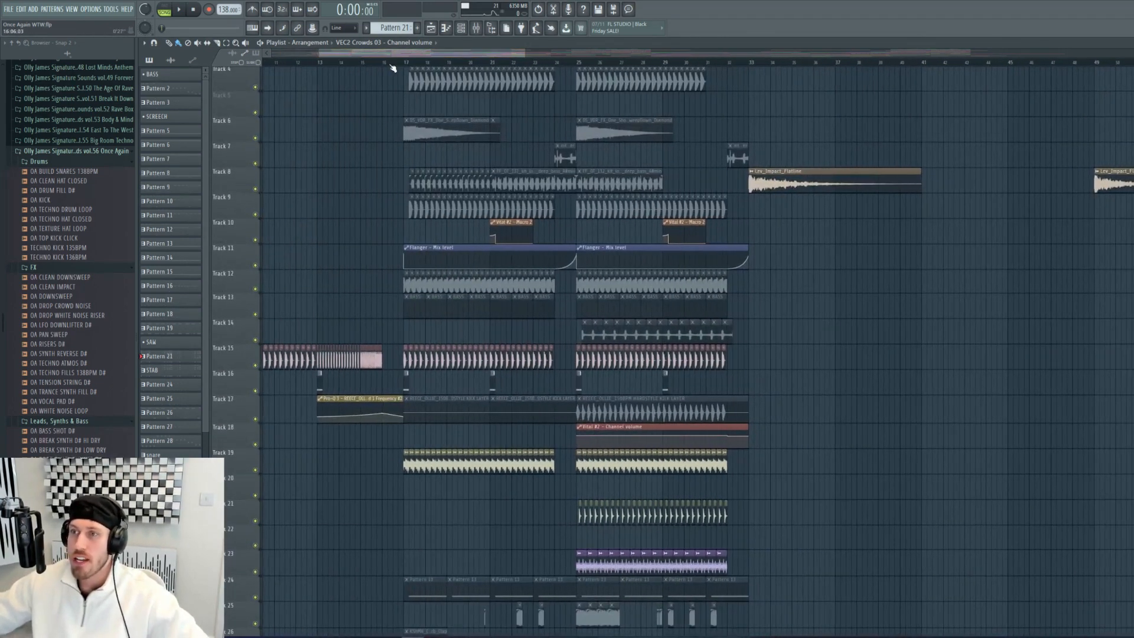
left_click(407, 63)
key("space")
left_click(407, 63)
left_click(399, 63)
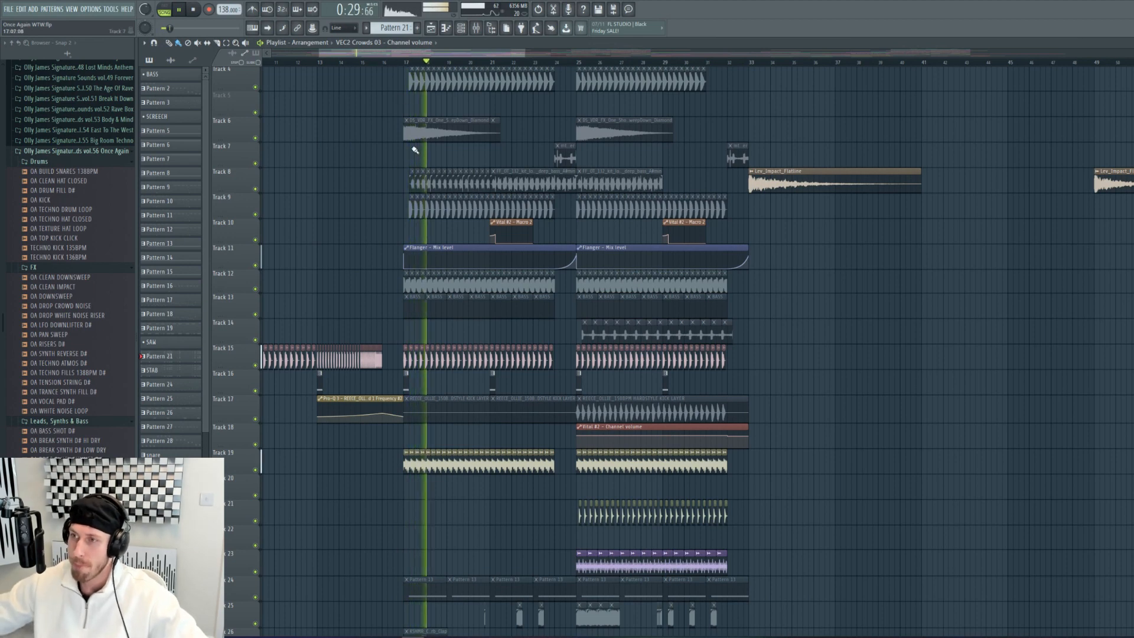
left_click_drag(319, 53, 347, 53)
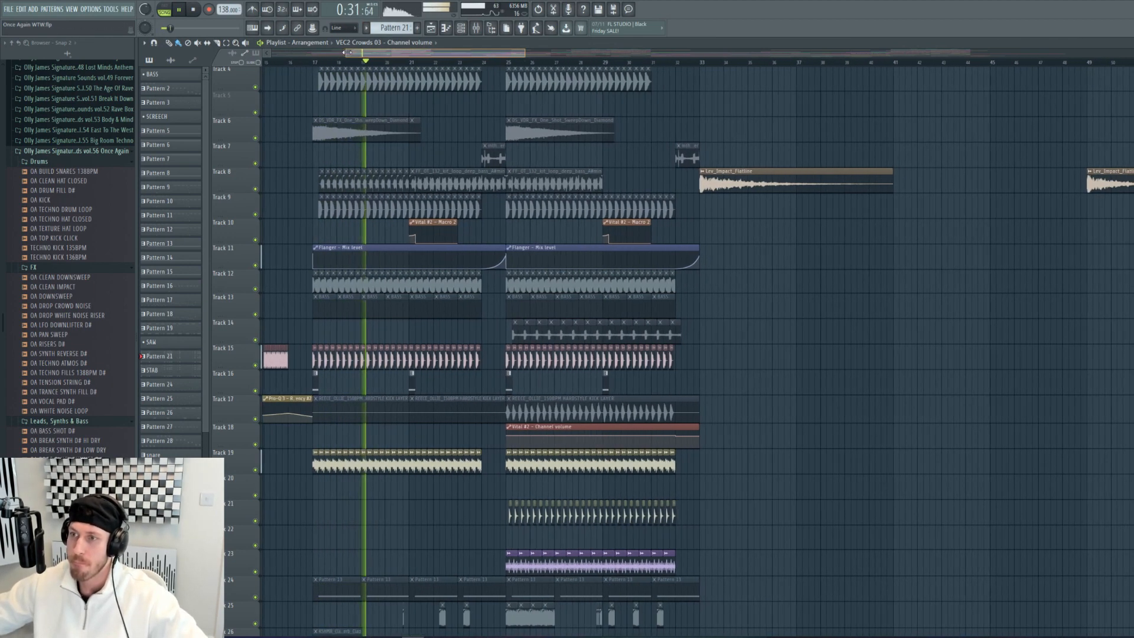
left_click_drag(524, 53, 493, 66)
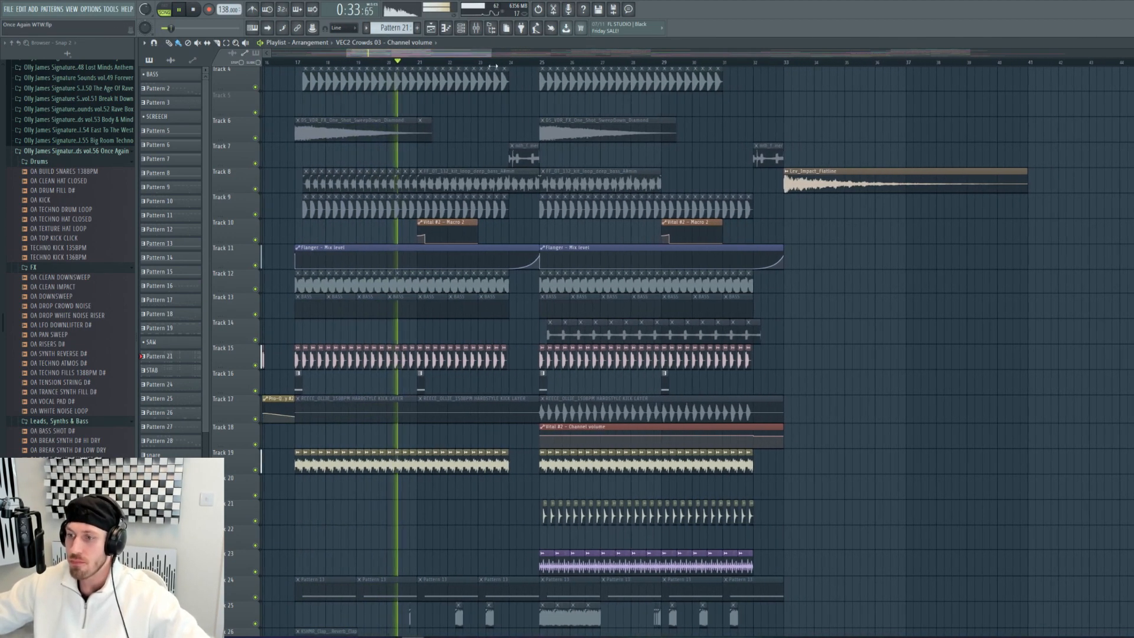
key("space")
Step: Examine the layered clips and automation on all tracks of the first drop from bar 17 onward
scroll(460, 169, "down", 3)
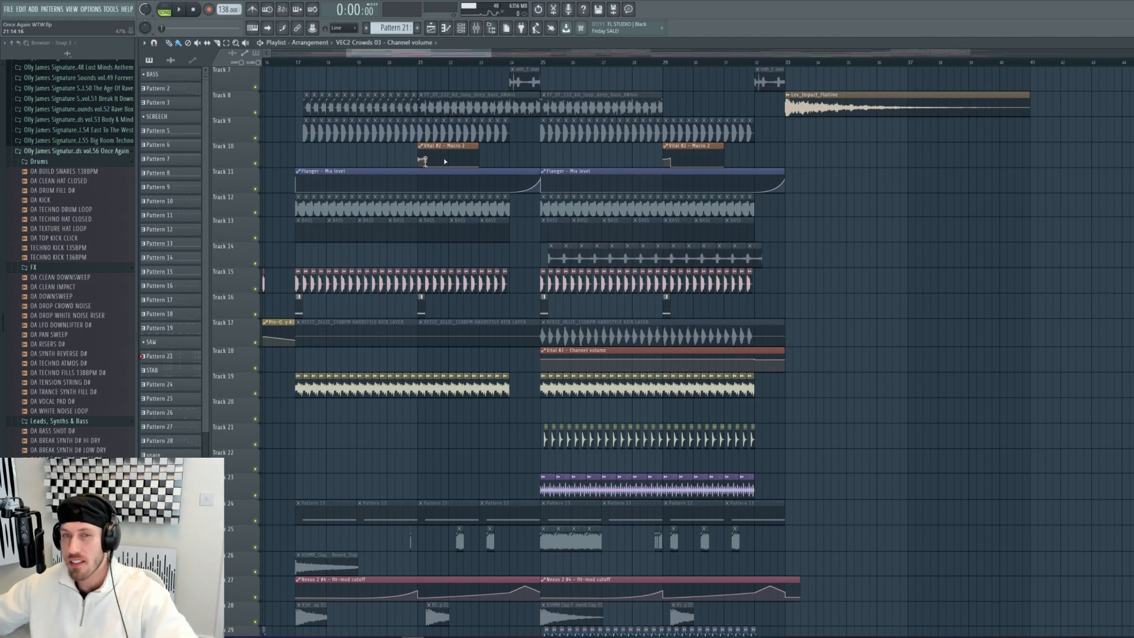
left_click_drag(492, 52, 470, 53)
scroll(408, 204, "down", 15)
scroll(406, 210, "up", 20)
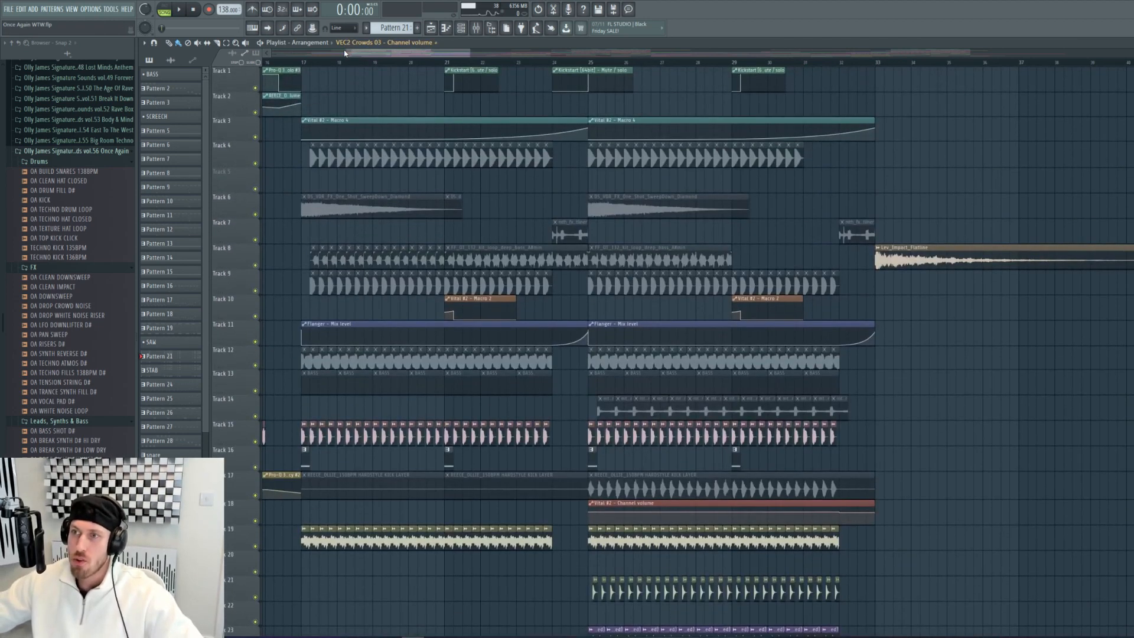
left_click_drag(346, 54, 430, 56)
scroll(502, 169, "up", 3)
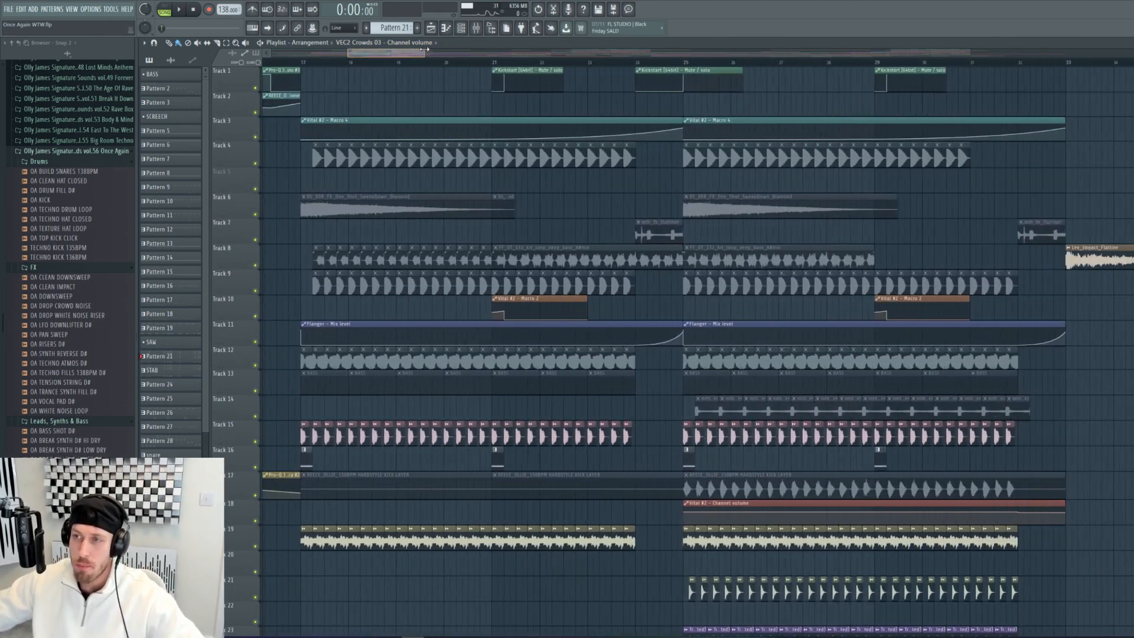
scroll(504, 170, "down", 4)
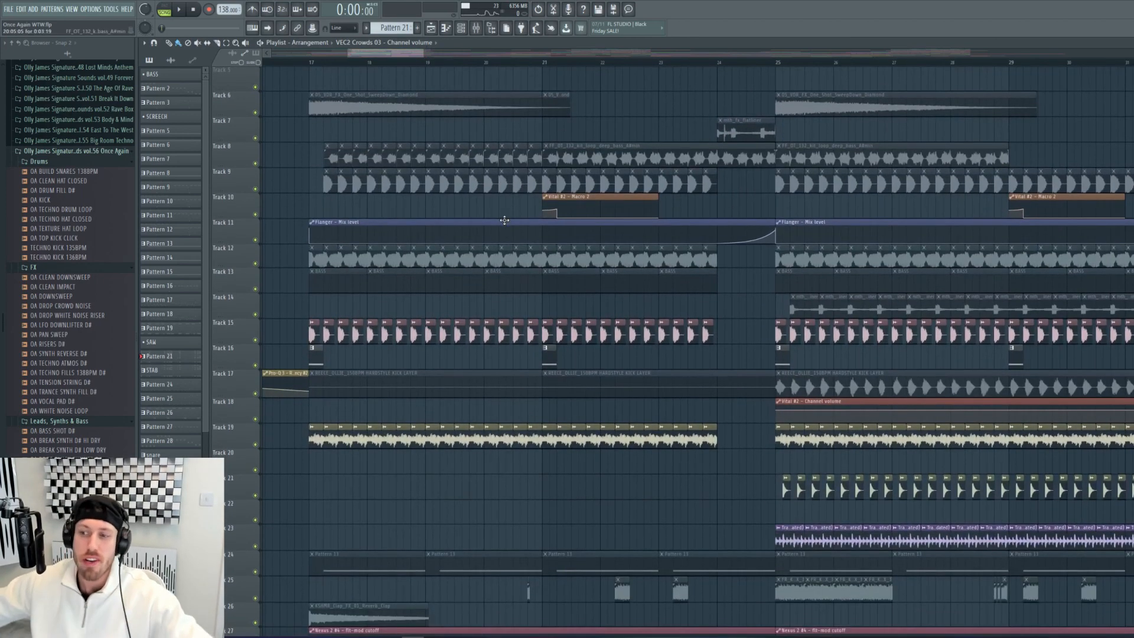
scroll(504, 220, "down", 20)
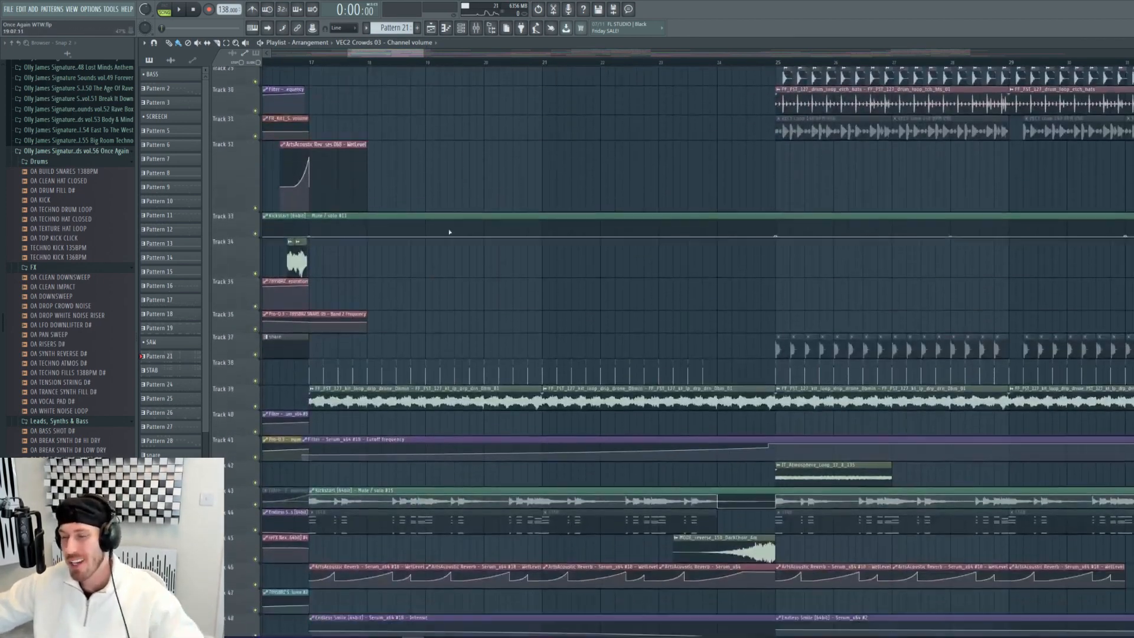
scroll(449, 231, "down", 4)
scroll(391, 230, "up", 20)
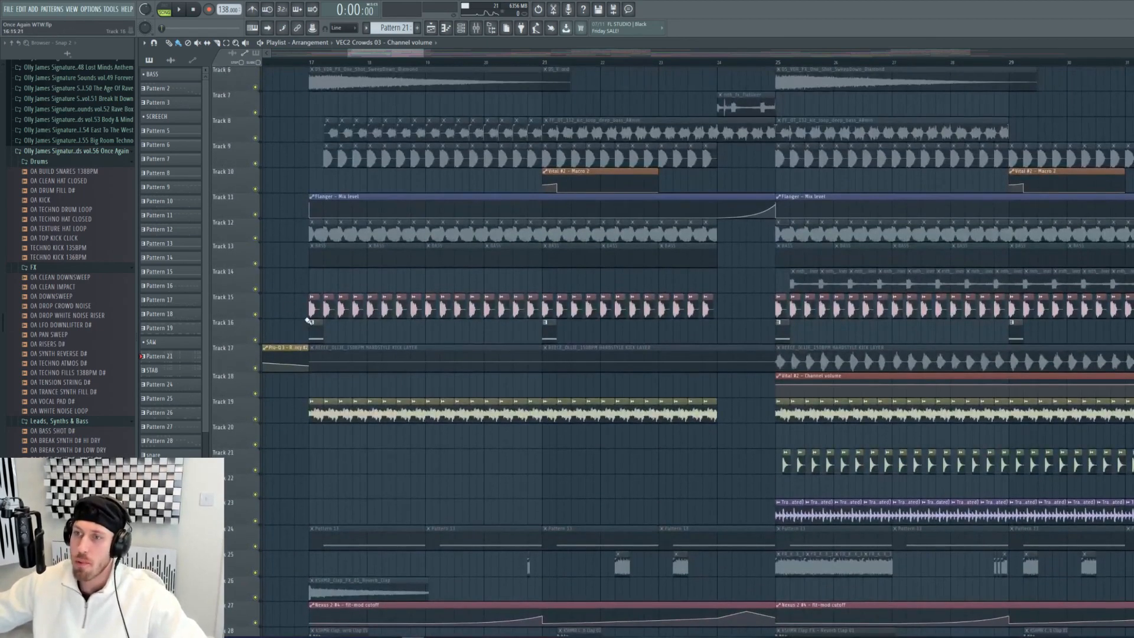
Step: View the channel settings of the REECE_OLLIE_150BPM KICK sample used on Track 15 and close them
double_click(331, 355)
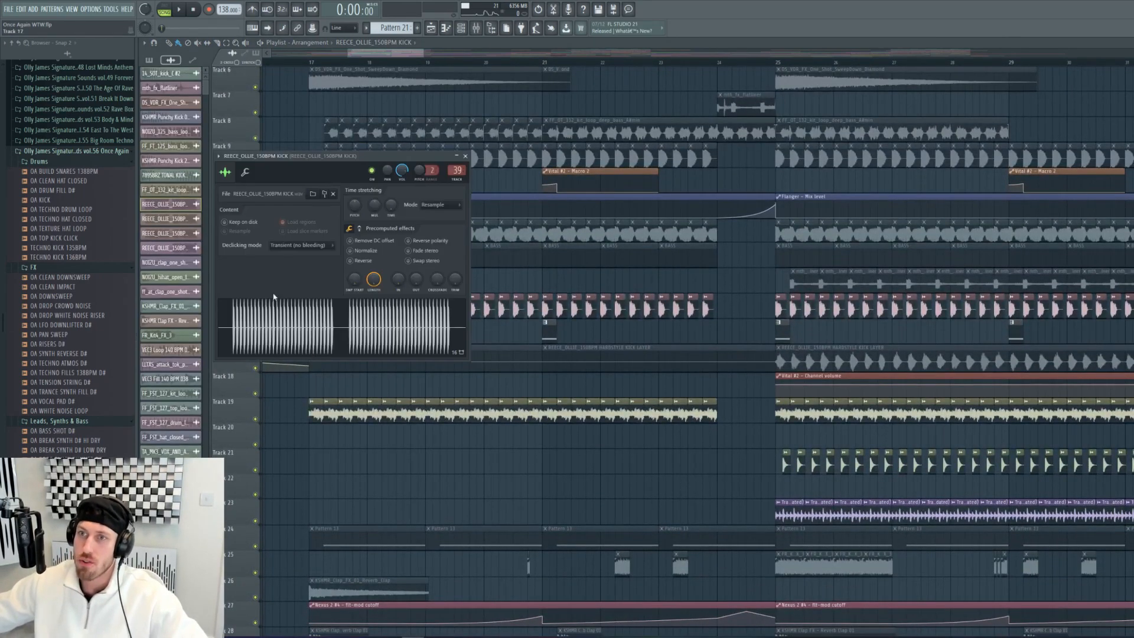
left_click_drag(423, 54, 389, 54)
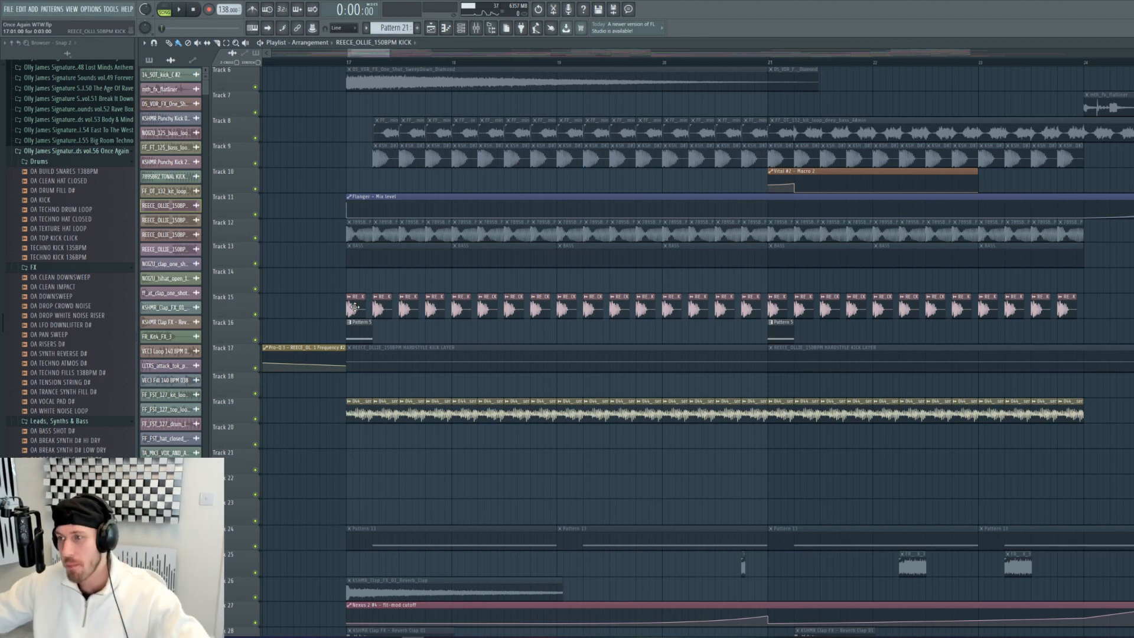
double_click(354, 307)
left_click(511, 309)
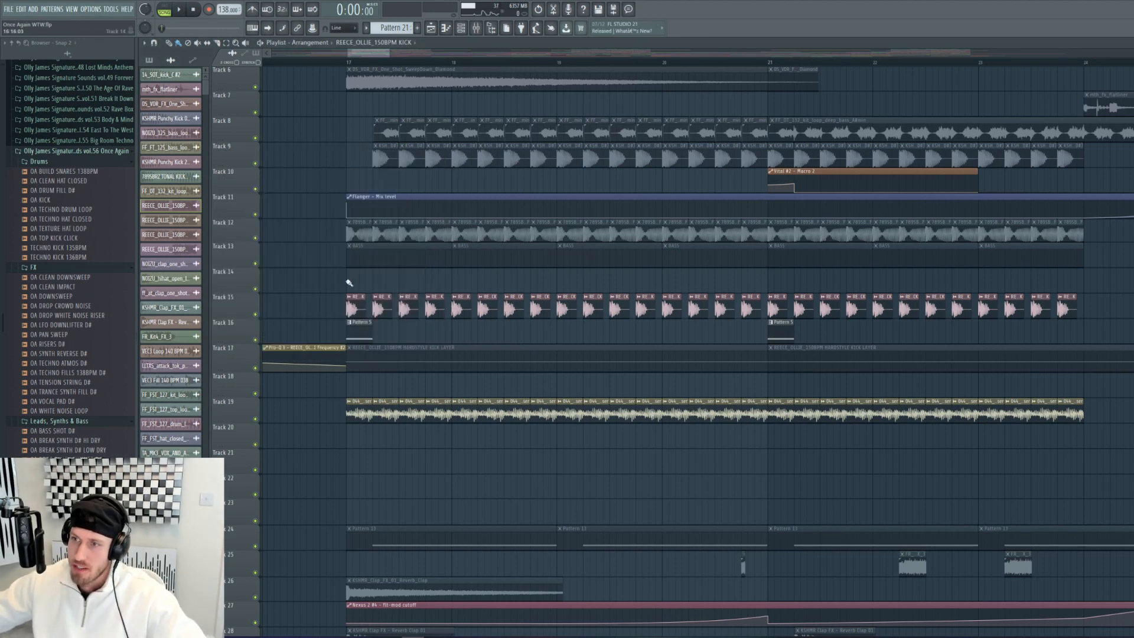
Step: Solo the kick on Track 15 and play it looped from bar 17 to bar 19
right_click(255, 314)
left_click_drag(348, 63, 561, 64)
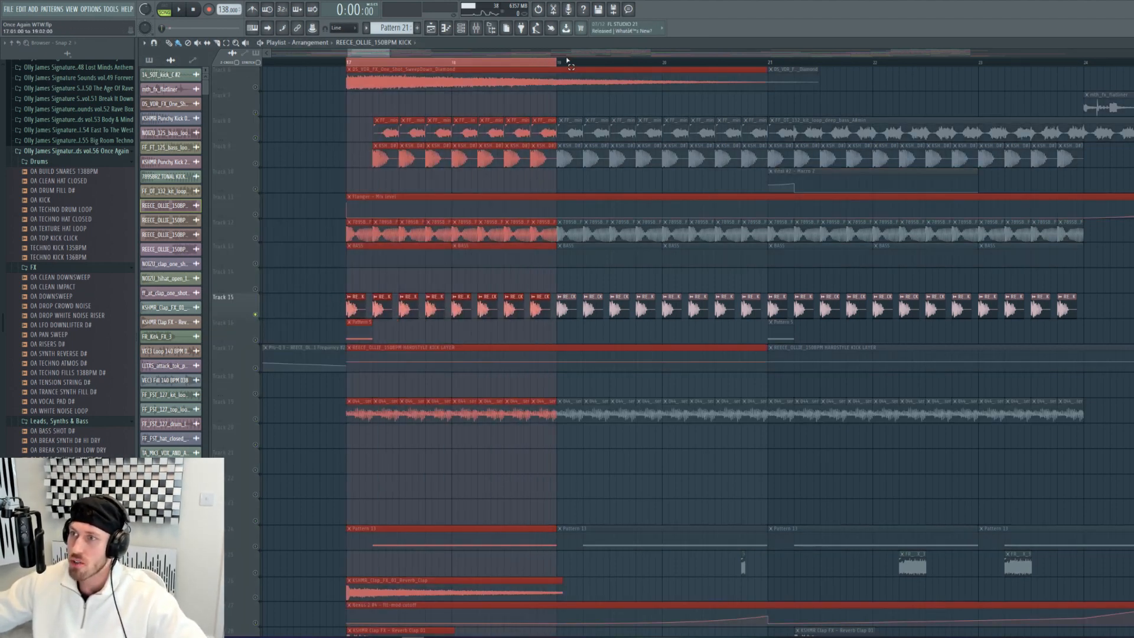
key("space")
Step: Solo the top kick on Track 38 and view the channel settings of the KSHMR Top Kick 02 sample
scroll(488, 317, "down", 5)
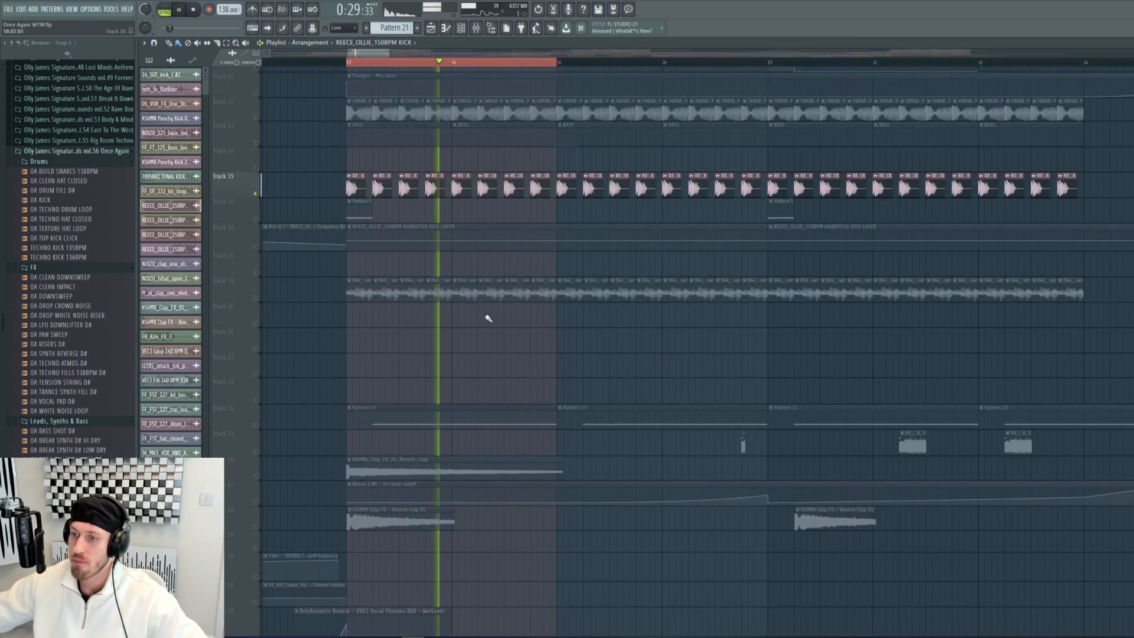
scroll(359, 346, "down", 3)
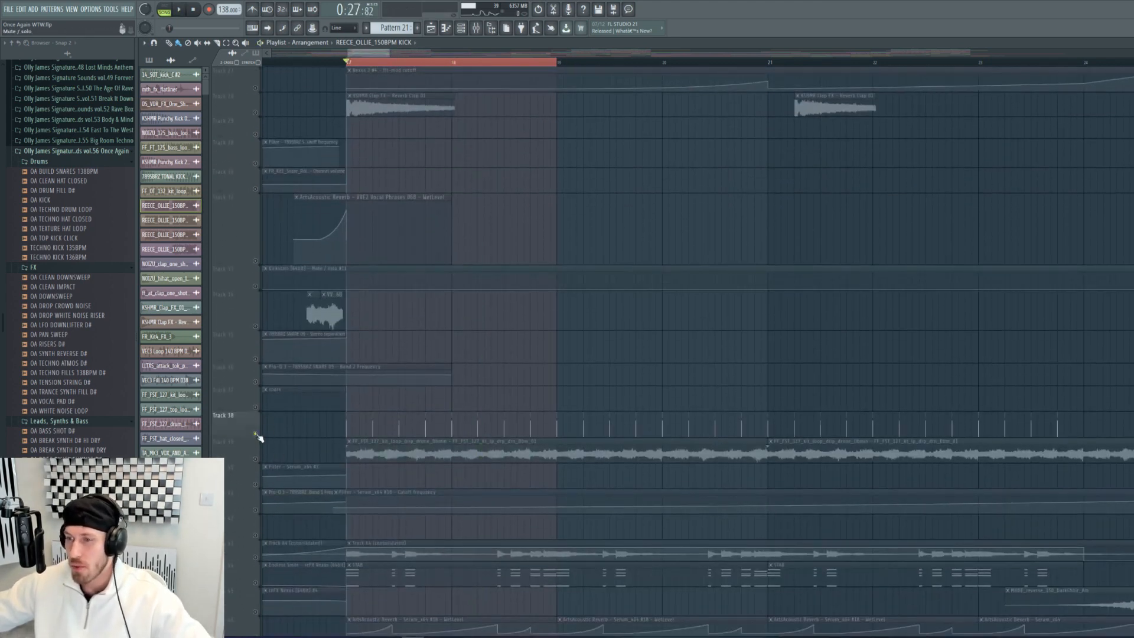
double_click(346, 431)
key("space")
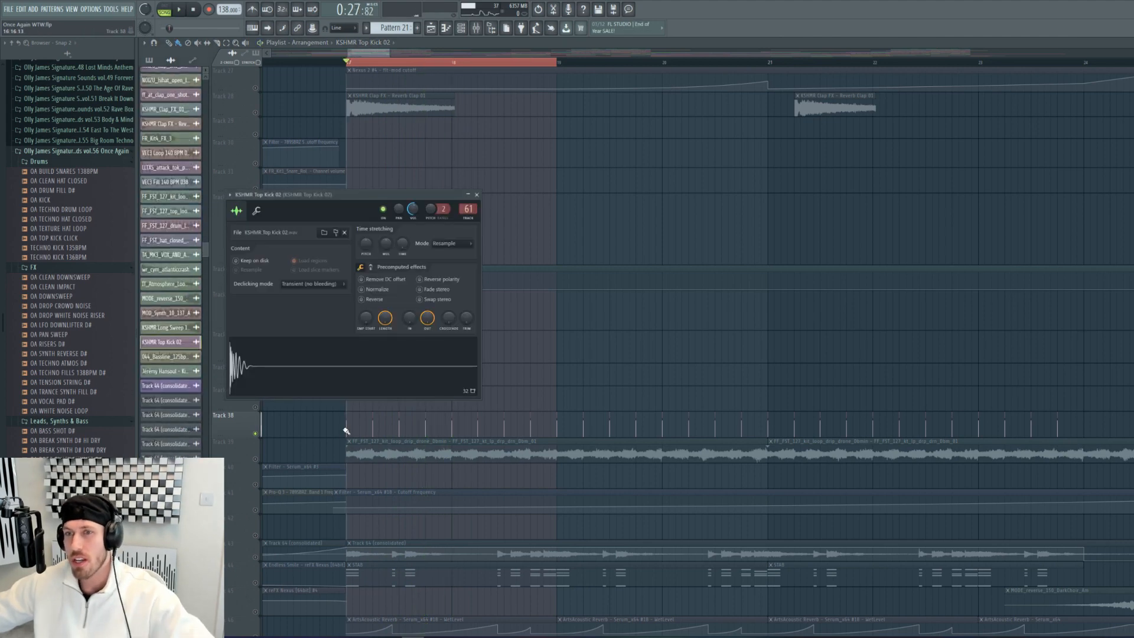
key("Escape")
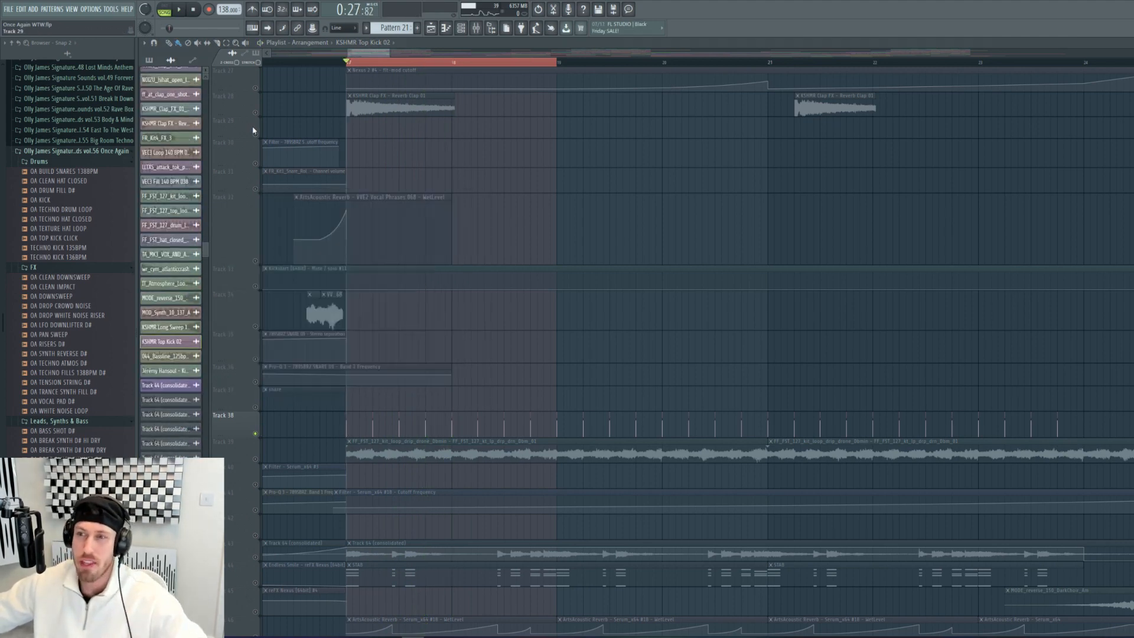
Step: Solo the Track 15 kick and play it from bar 17, switching the solo to the Track 38 top kick to compare
scroll(260, 215, "up", 8)
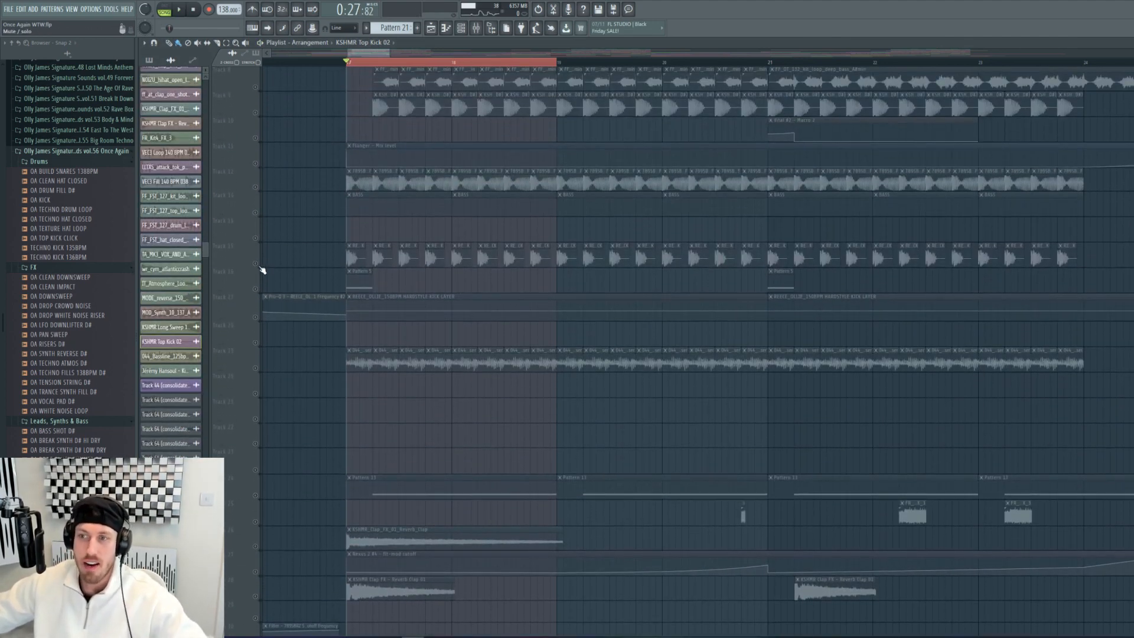
left_click(261, 266)
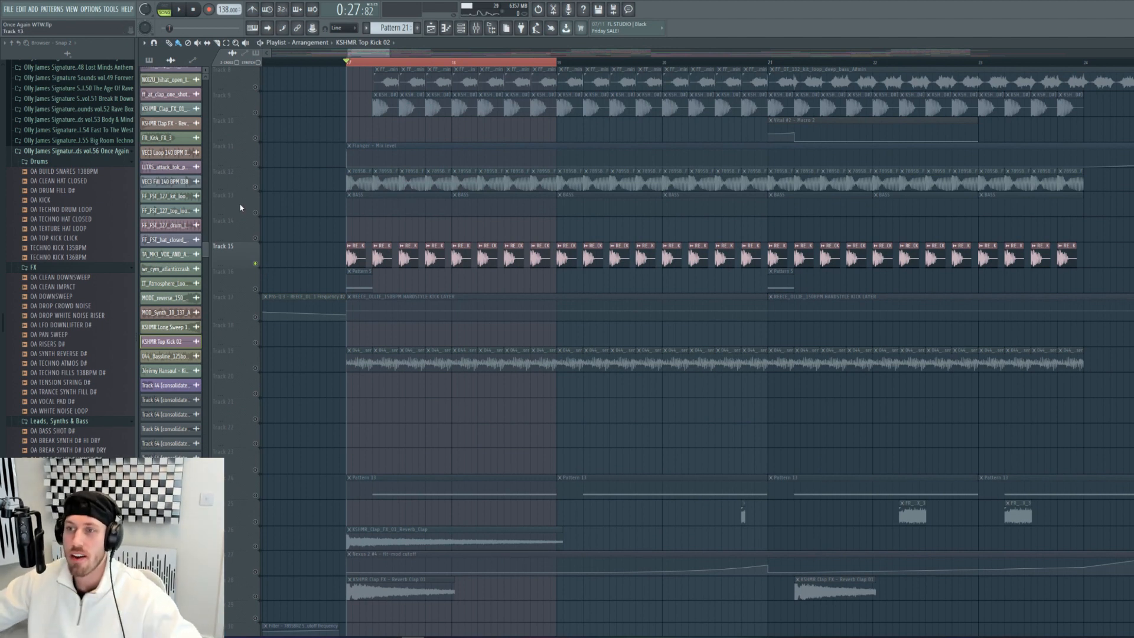
scroll(446, 246, "down", 7)
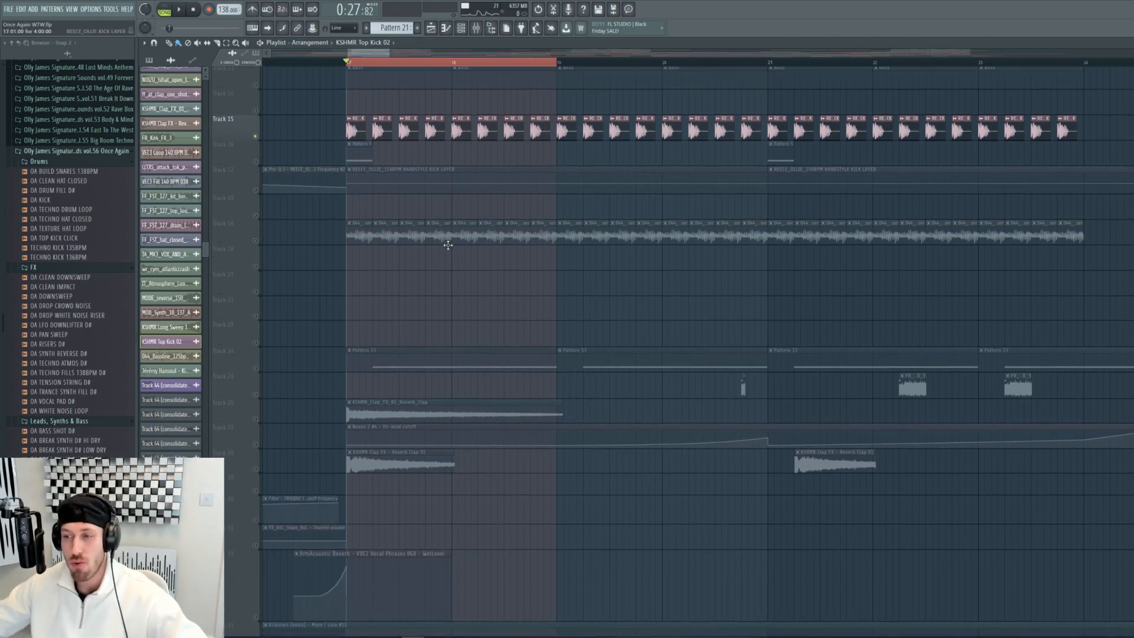
key("space")
scroll(387, 248, "down", 14)
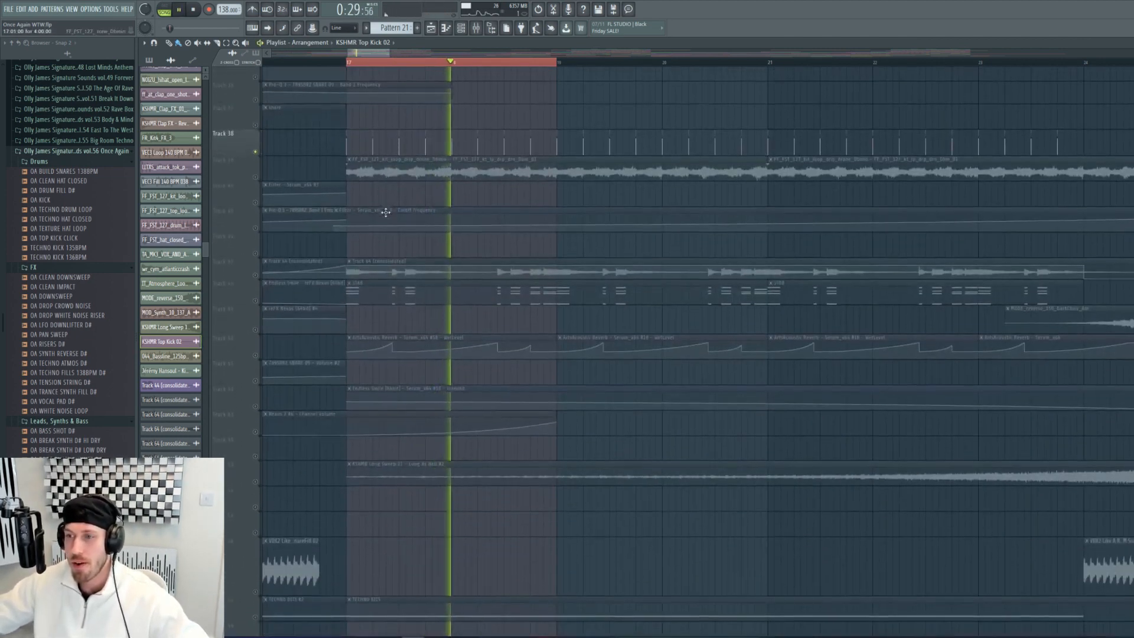
key("space")
scroll(393, 283, "down", 10)
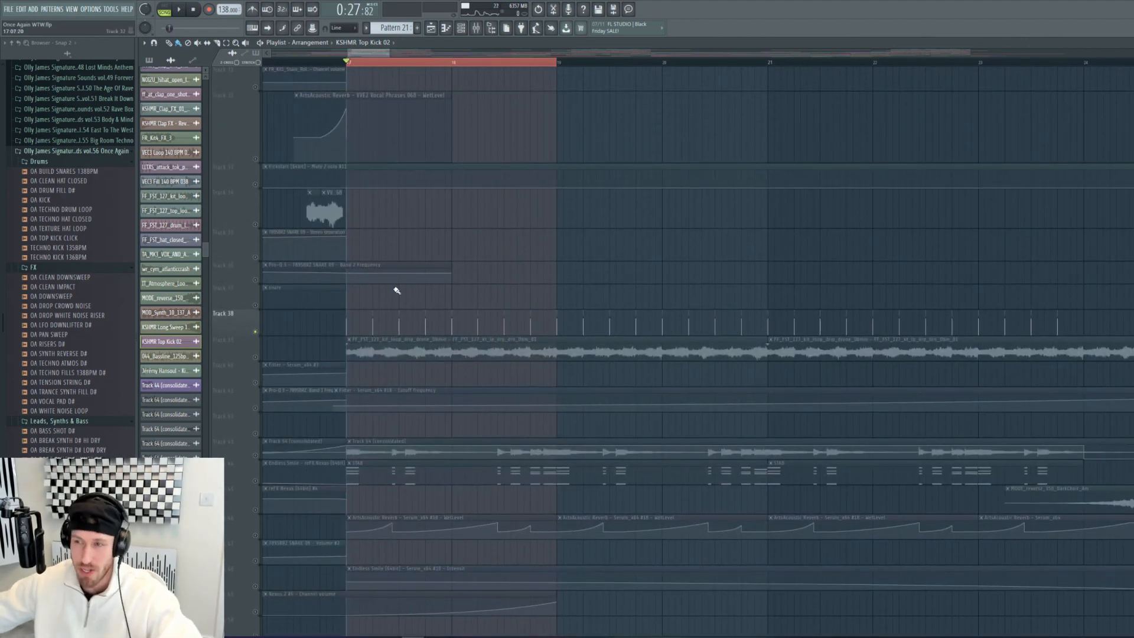
Step: Solo the bassline on Track 19, play it and view the channel settings of the 044_Bassline_125bpm sample
scroll(402, 361, "up", 9)
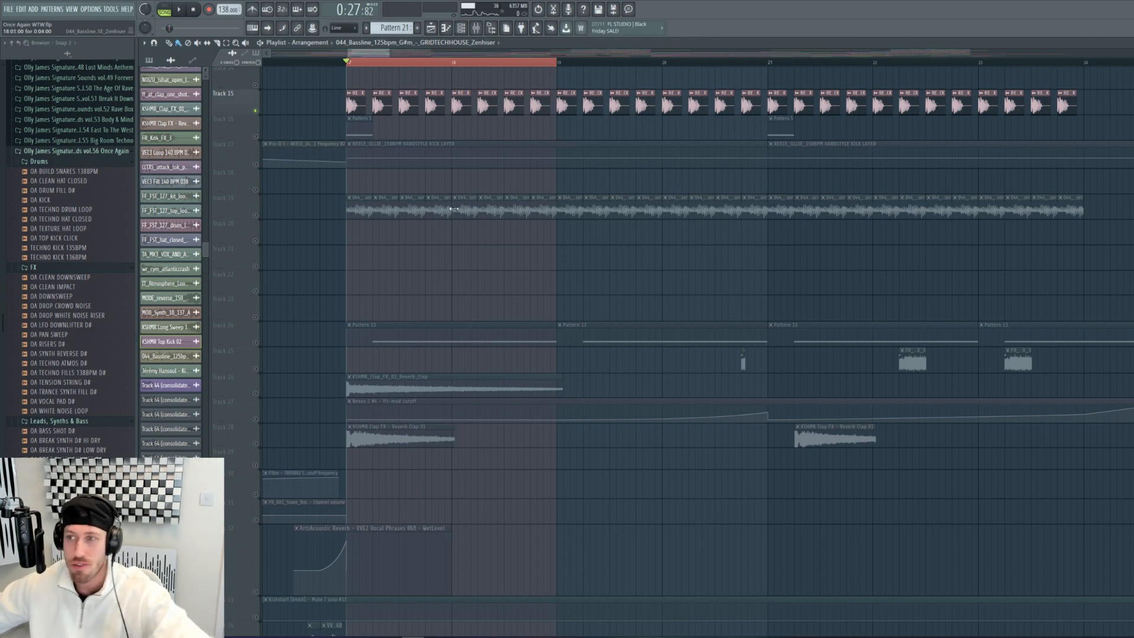
right_click(255, 216)
double_click(407, 208)
key("space")
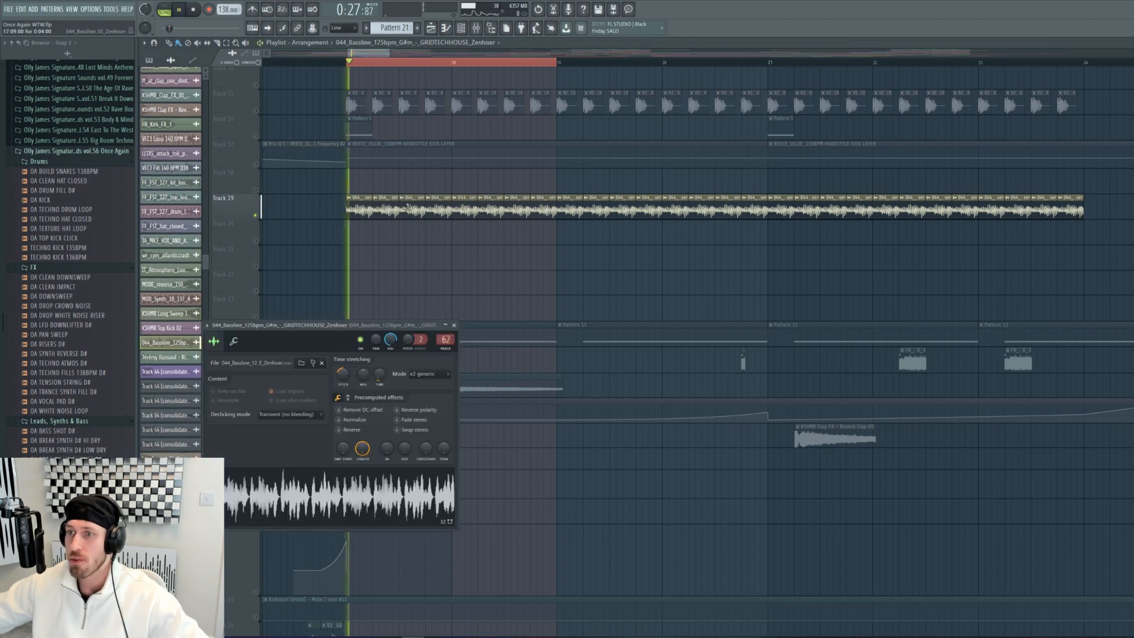
left_click(454, 325)
Step: Bypass all effects on the bassline's mixer track 62 and play the loop to compare the dry sound
left_click(476, 28)
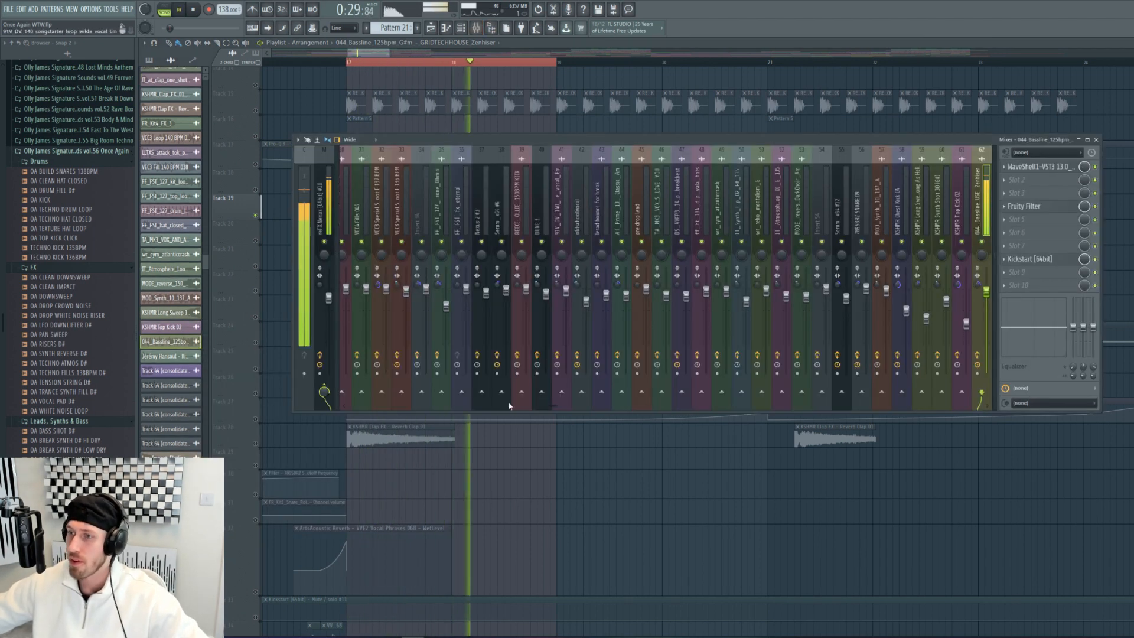
key("space")
left_click(978, 356)
key("space")
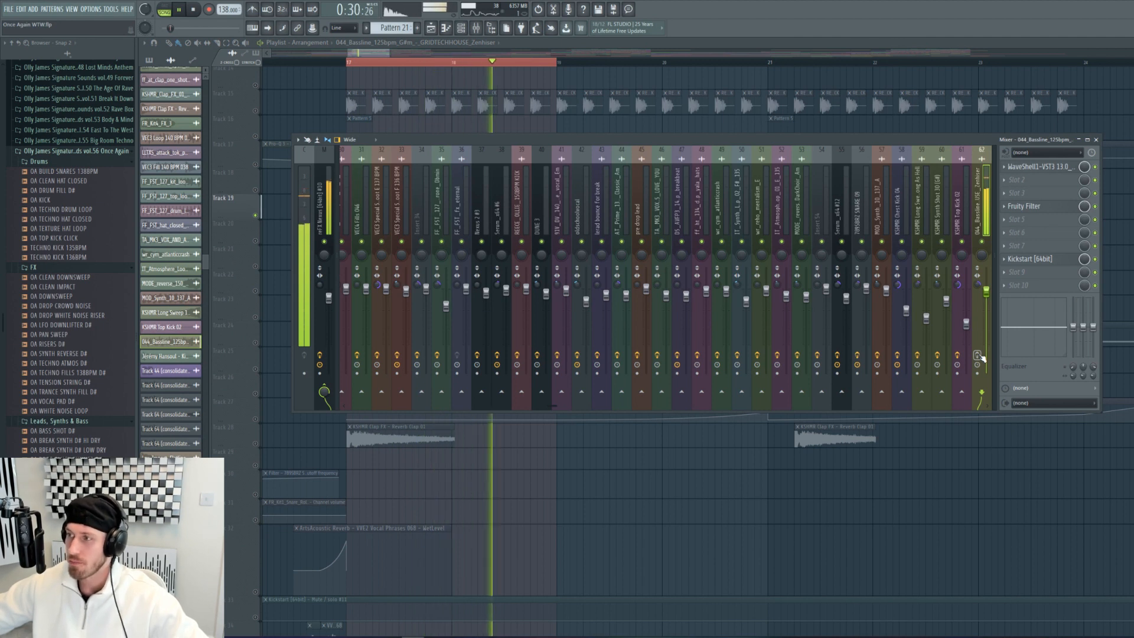
key("space")
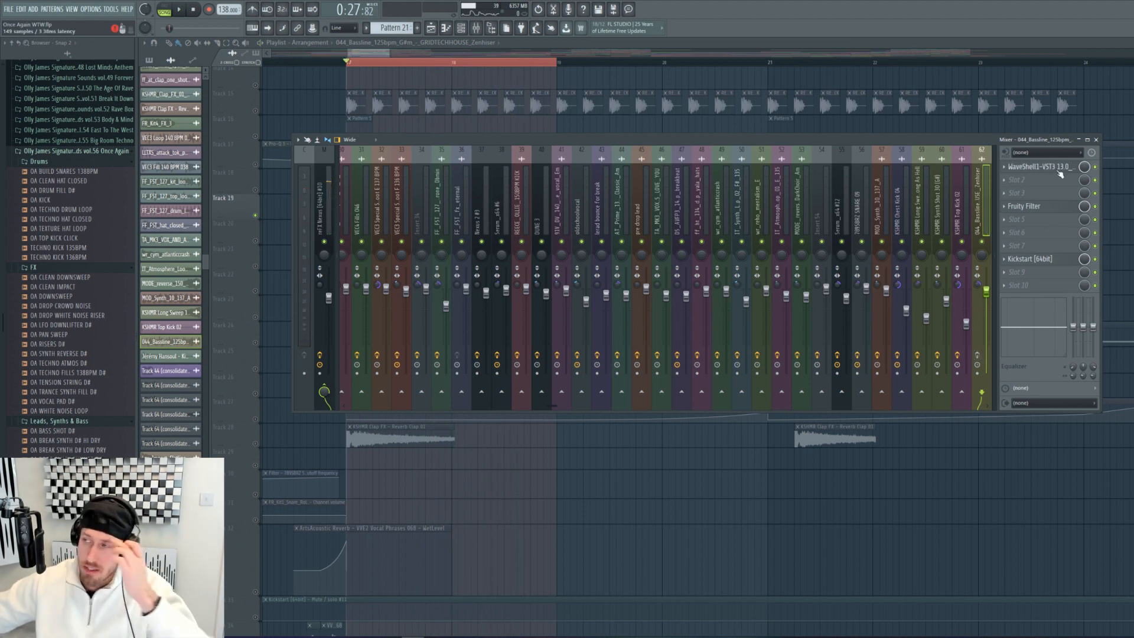
Step: View the PuigTec EQ and Fruity Filter settings on the bassline's mixer track
left_click(1059, 171)
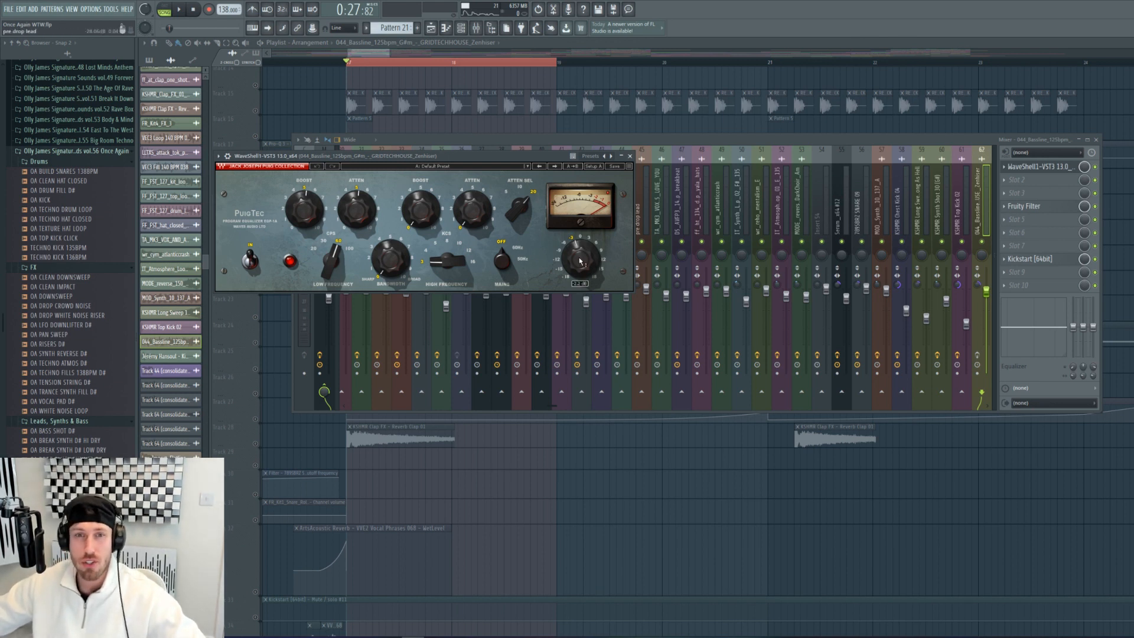
left_click(1046, 207)
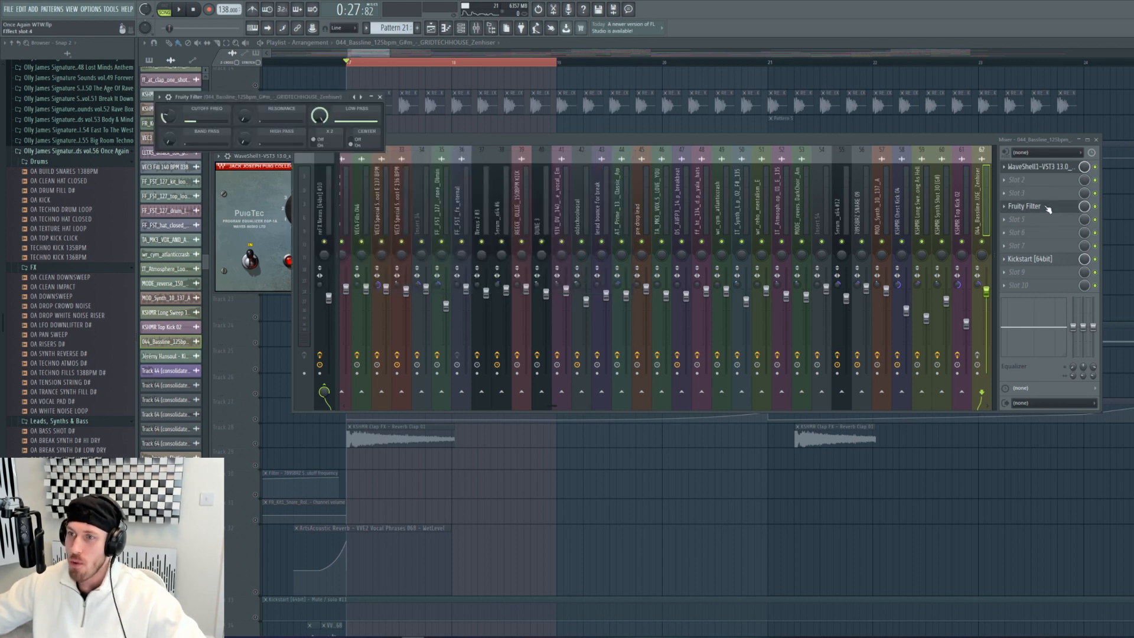
key("F12")
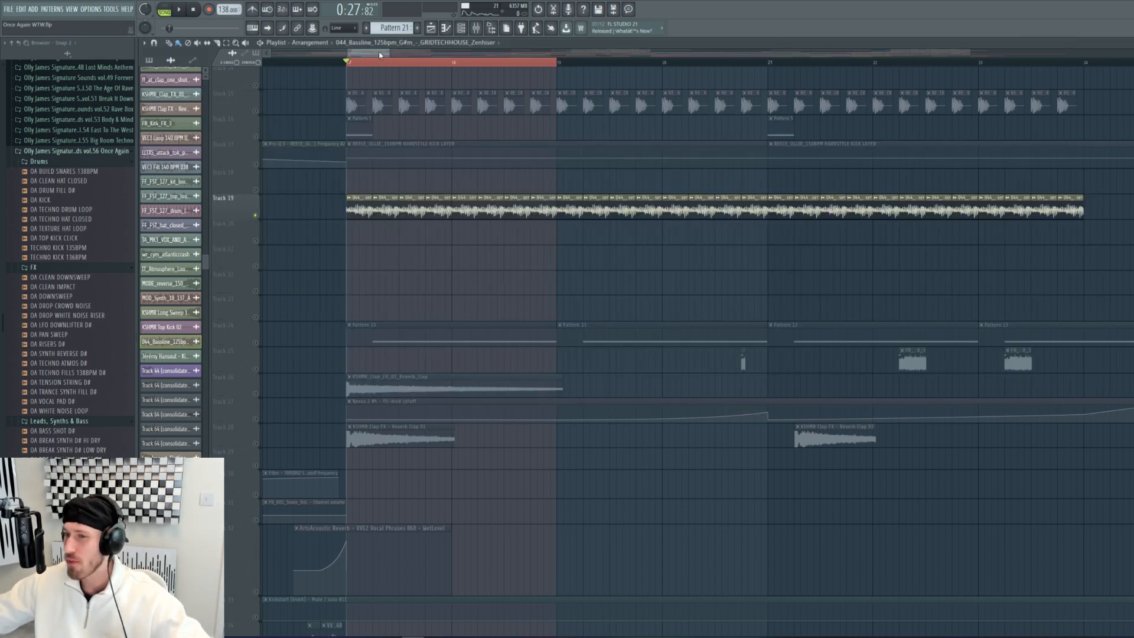
left_click(476, 28)
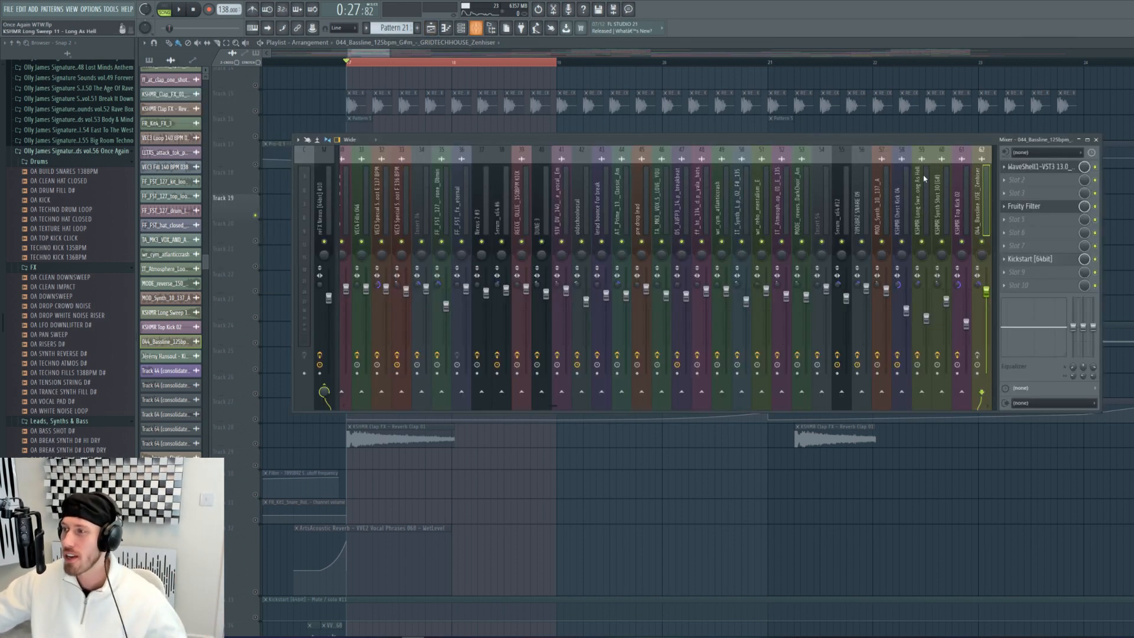
left_click(1034, 207)
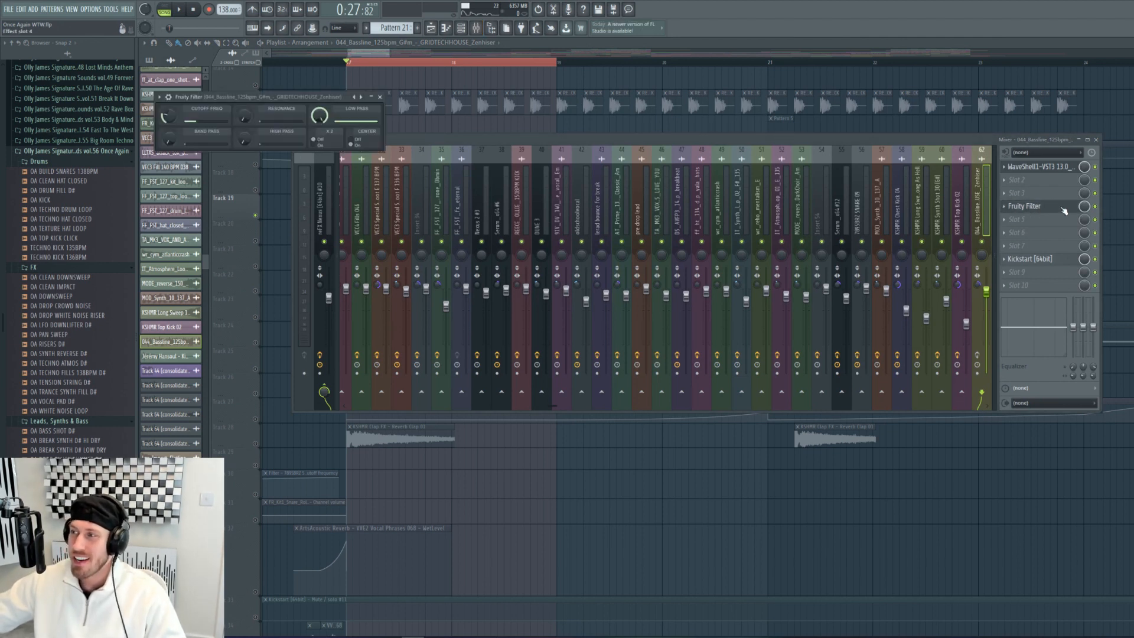
Step: Re-enable the effects on the bassline's mixer track and play the loop with Fruity Filter bypassed and active
left_click(978, 356)
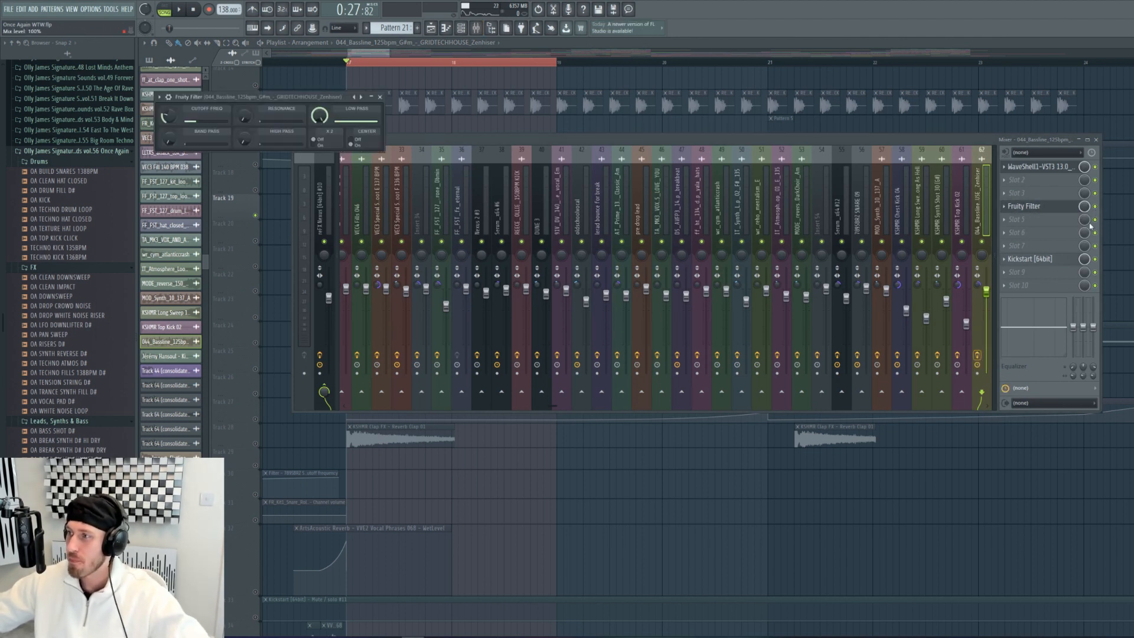
left_click(1095, 207)
key("space")
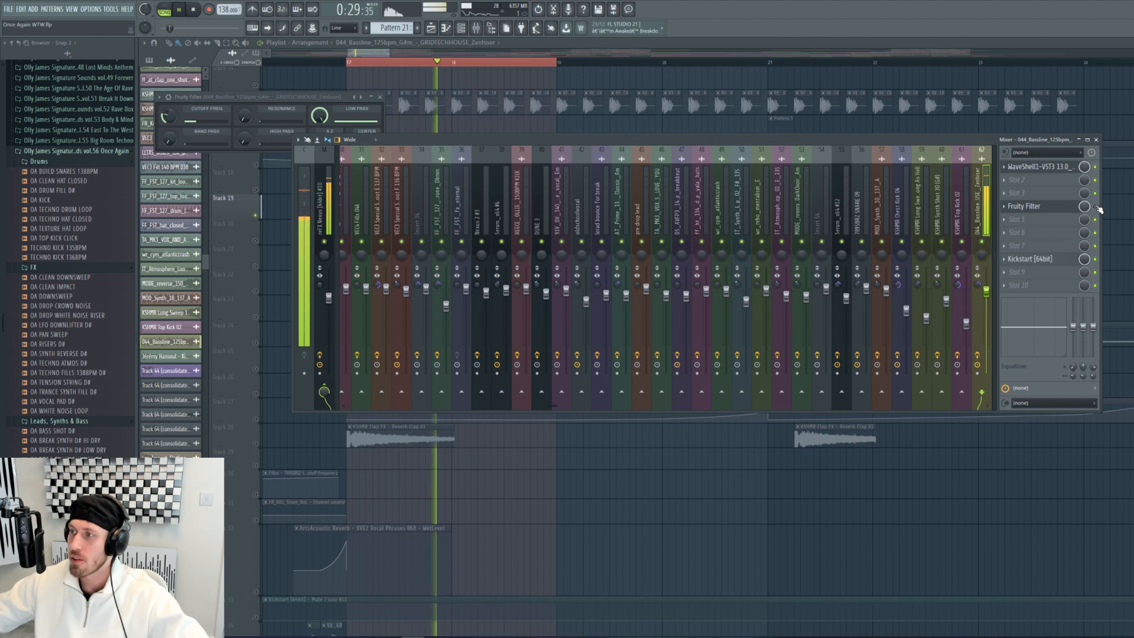
key("space")
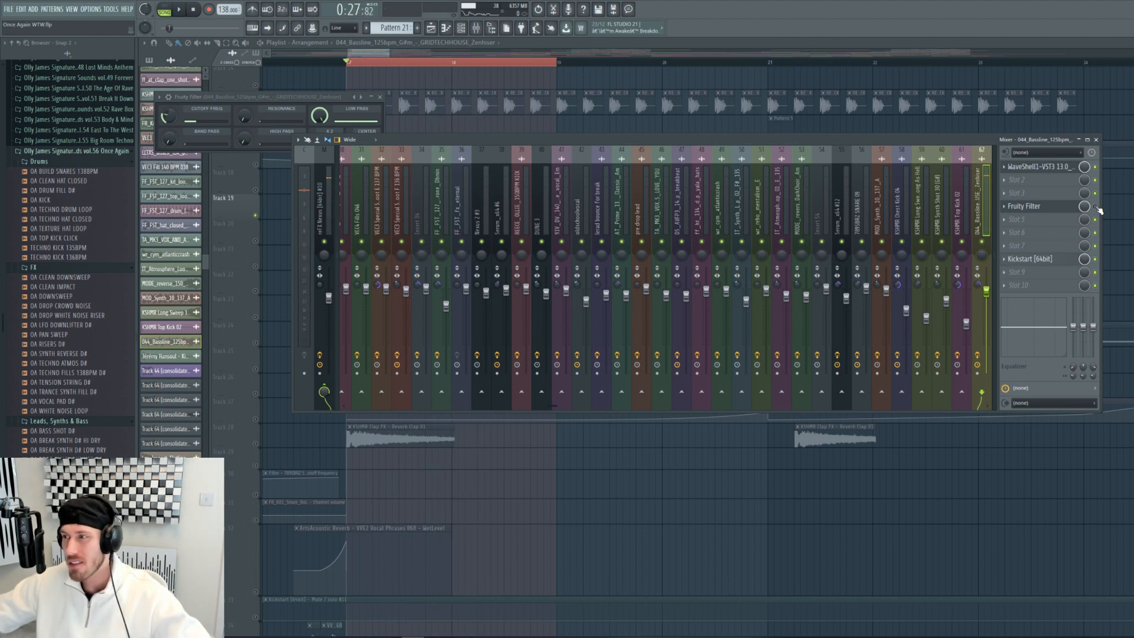
key("space")
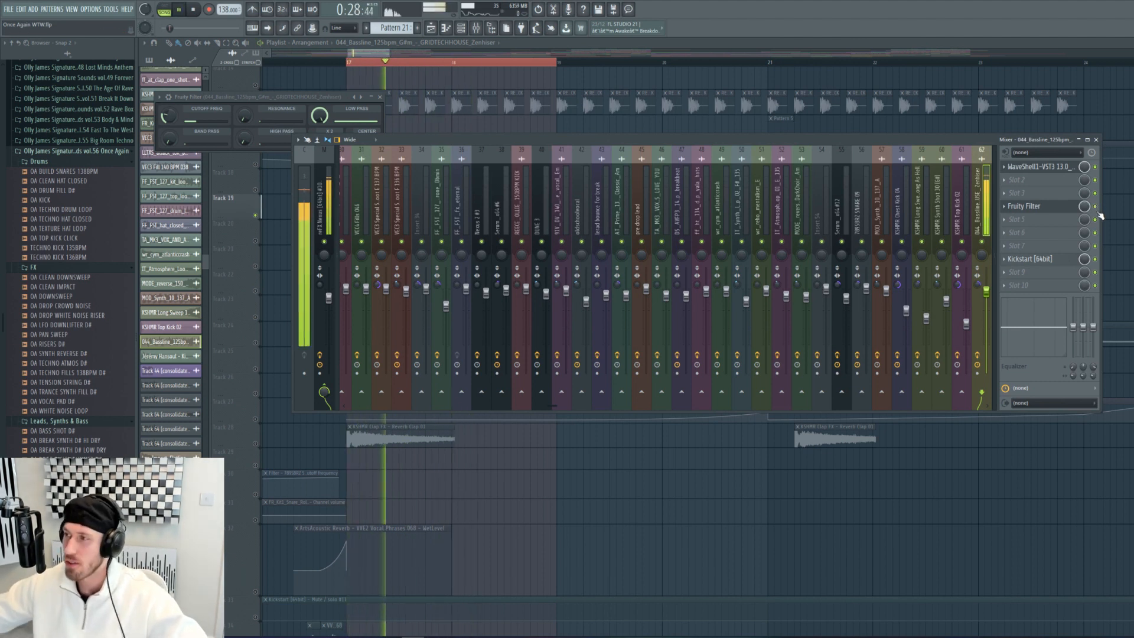
key("space")
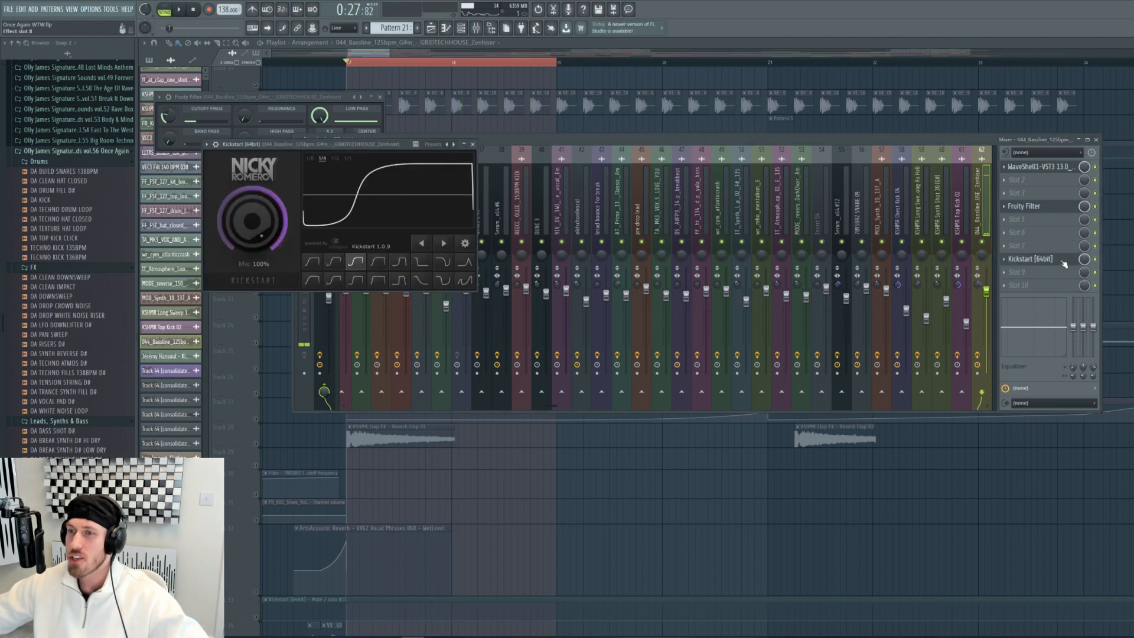
Step: View the bassline's Kickstart settings, close the plugin windows and play the Track 15 kick together with the Track 19 bassline
left_click(1030, 259)
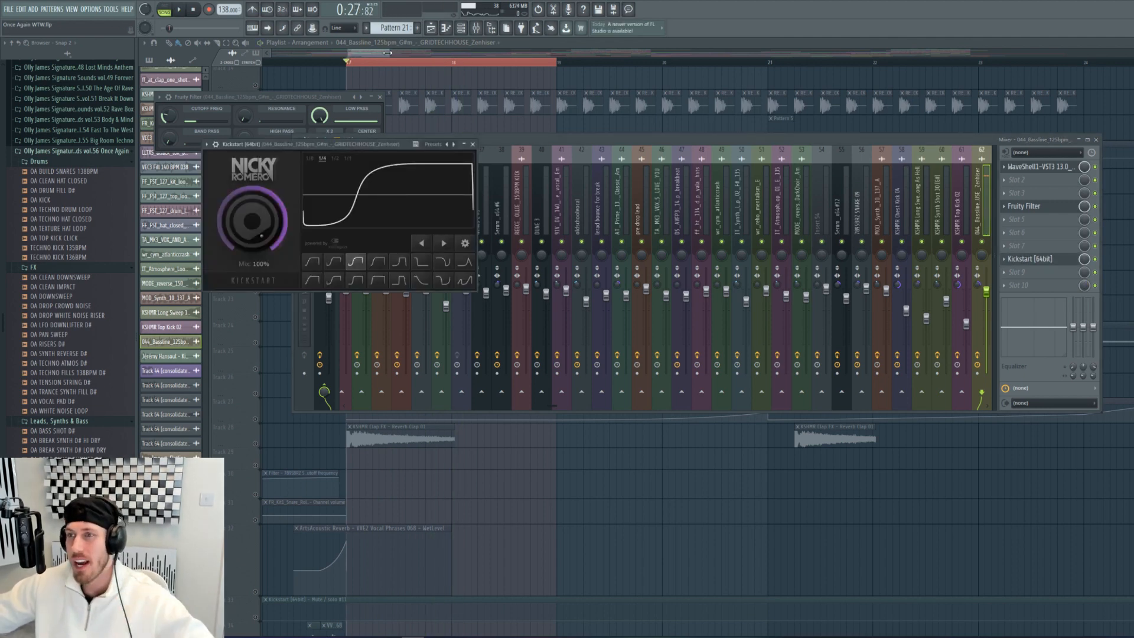
key("F12")
key("space")
scroll(274, 417, "up", 5)
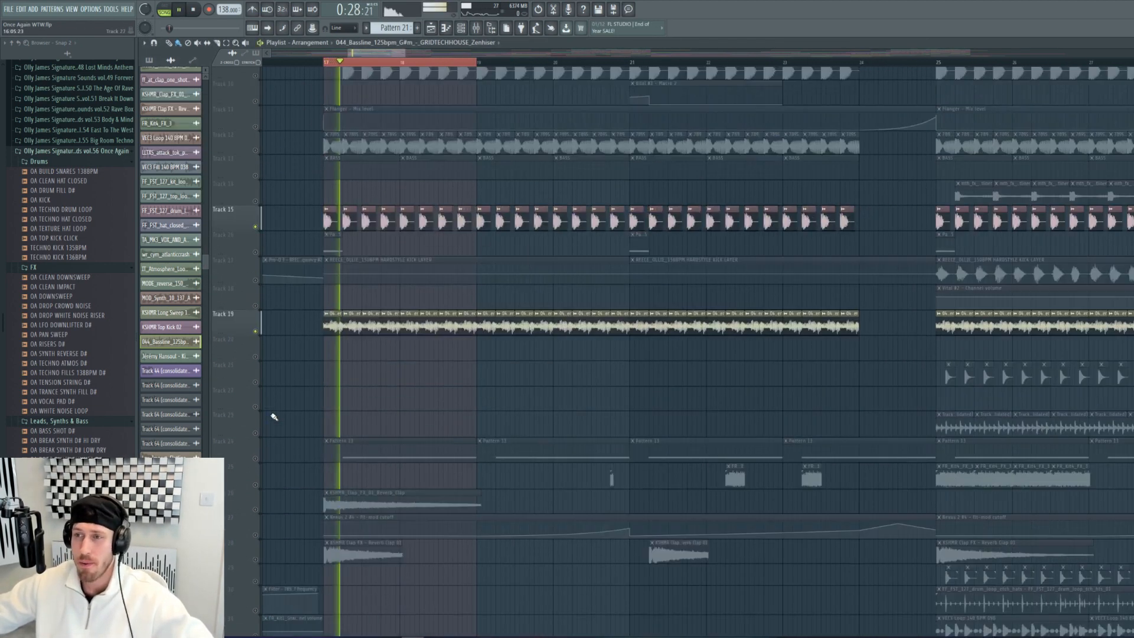
key("space")
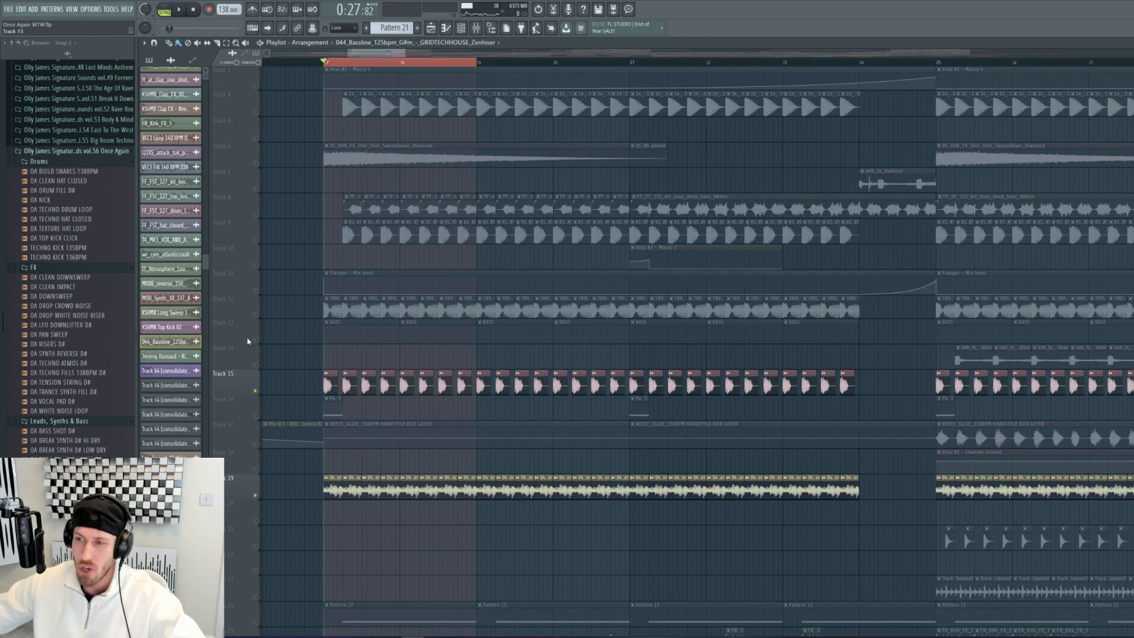
Step: Take the playlist tracks out of solo, mute Track 43 and play the loop from bar 17
scroll(265, 277, "up", 2)
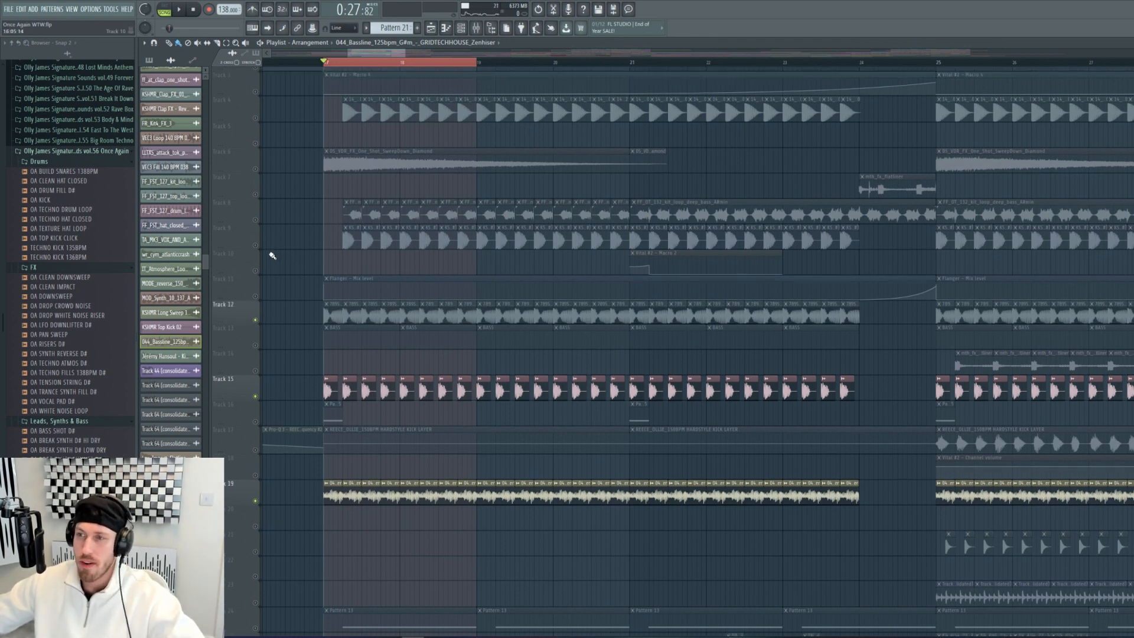
scroll(354, 345, "down", 6)
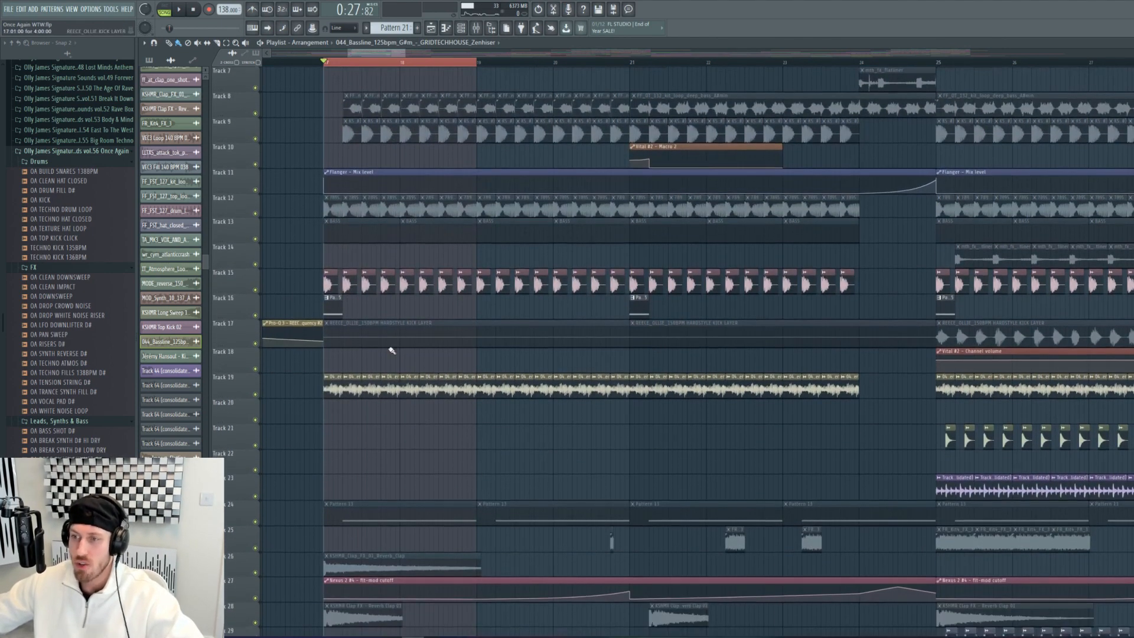
scroll(319, 344, "down", 20)
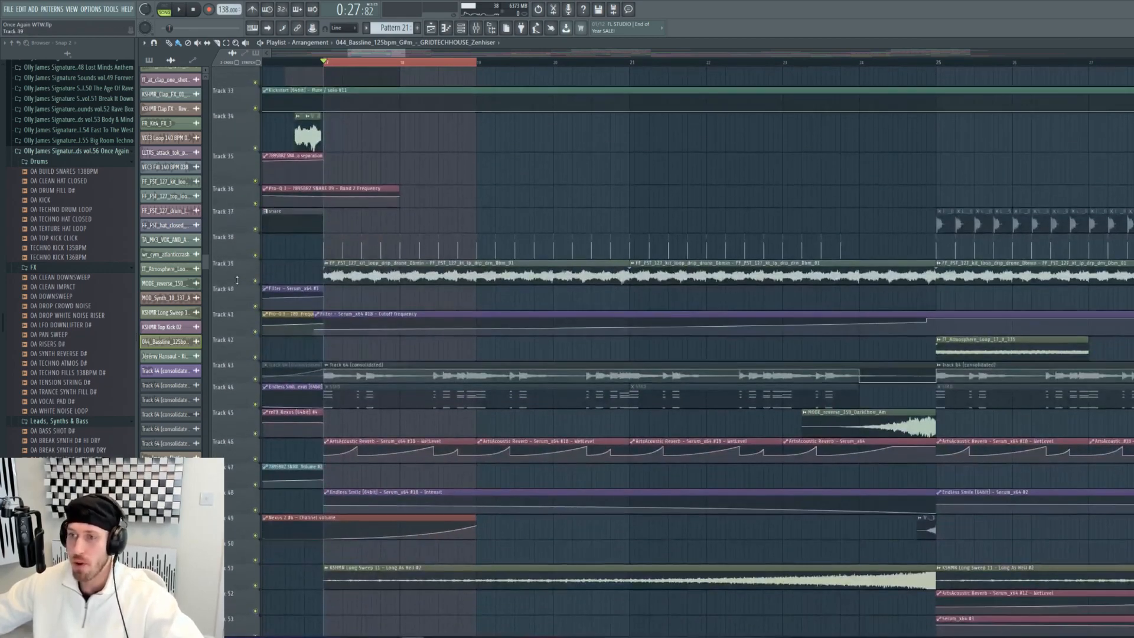
left_click(256, 377)
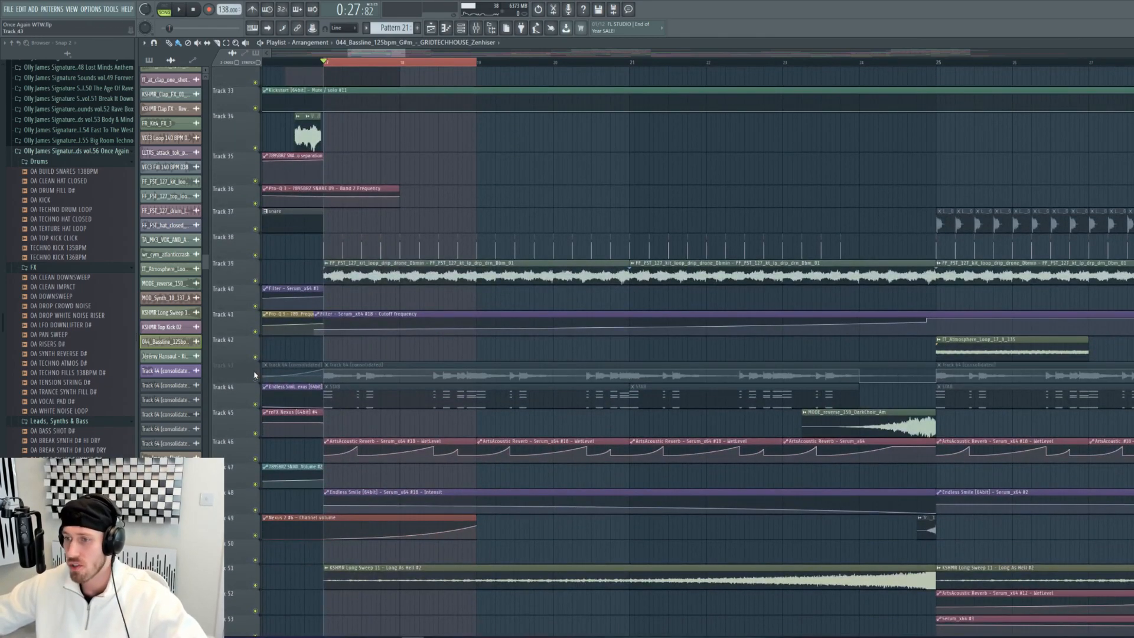
scroll(255, 449, "down", 12)
key("space")
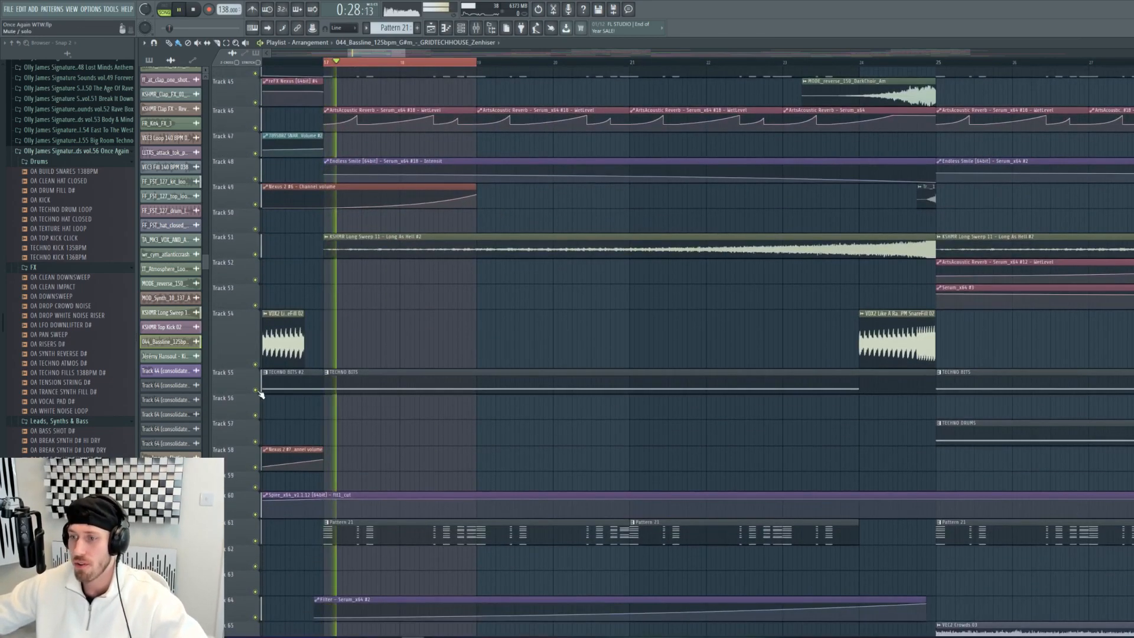
Step: Mute Pattern 21 on Track 61 during playback, check the tracks for other active layers and stop the loop
left_click(256, 542)
scroll(258, 540, "down", 6)
scroll(257, 531, "up", 5)
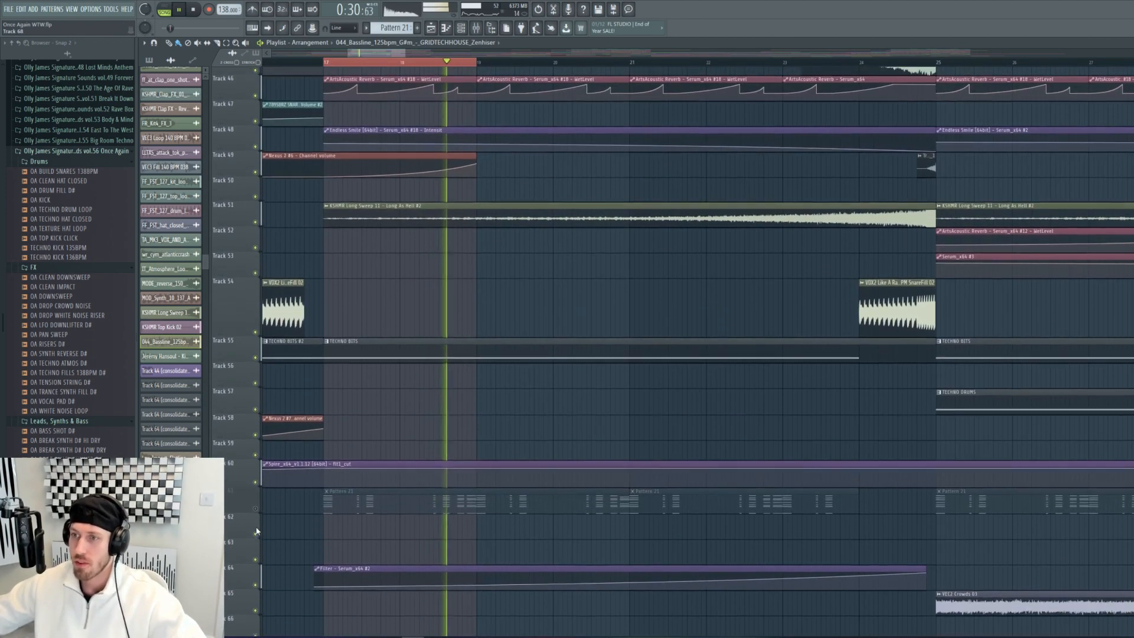
scroll(257, 531, "up", 7)
scroll(484, 390, "down", 6)
scroll(435, 372, "up", 5)
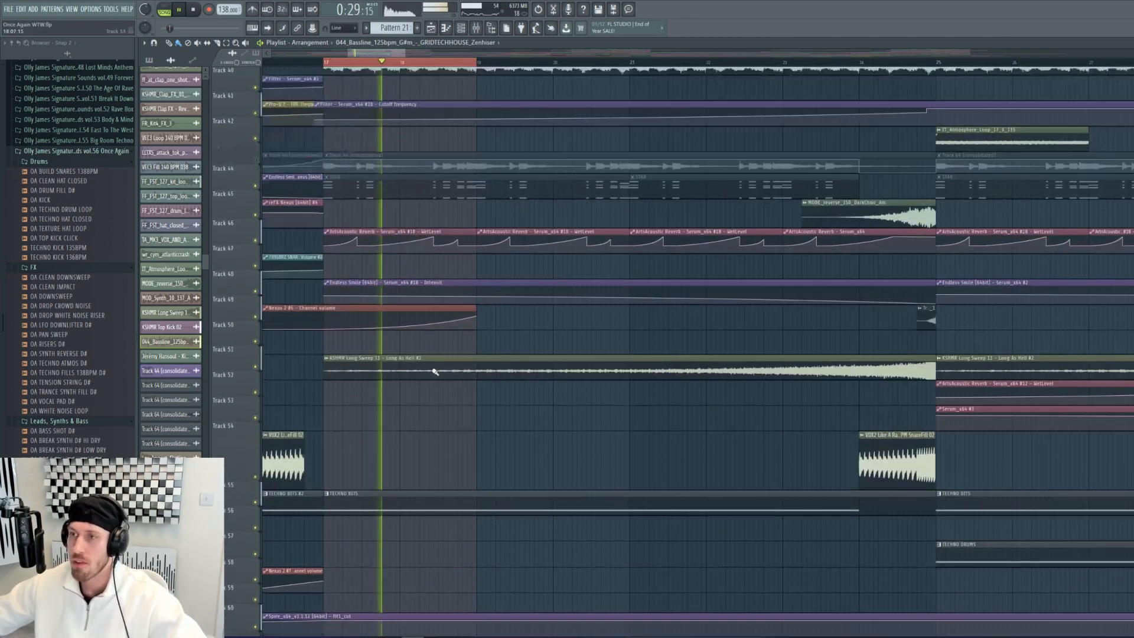
scroll(435, 372, "up", 20)
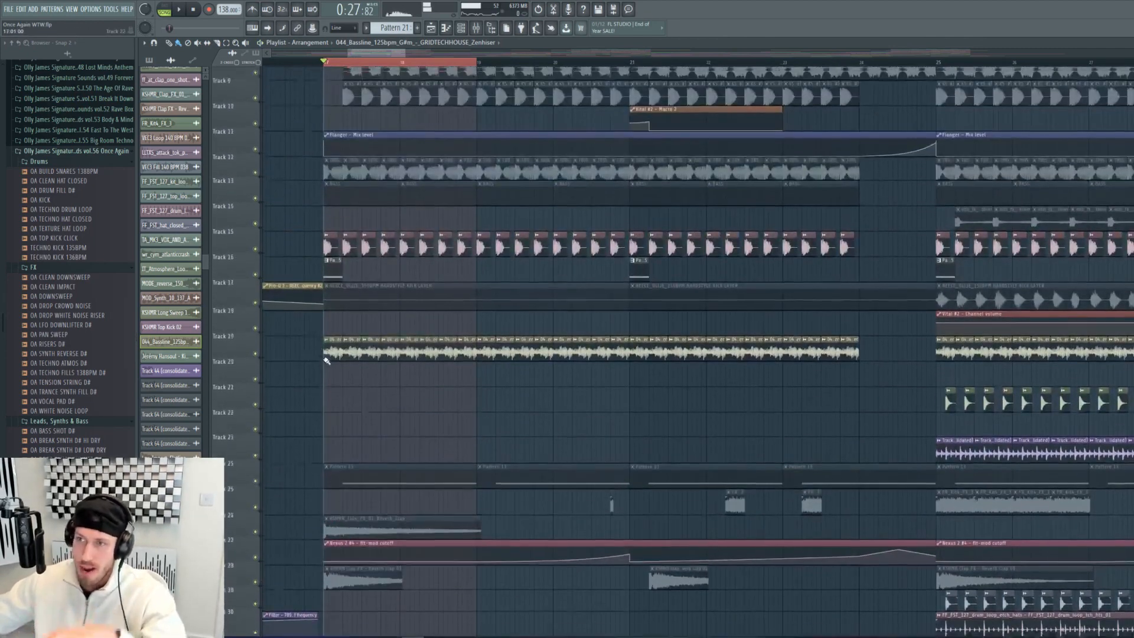
Step: Open the Track 16 bass pattern at bar 17 in the piano roll and view its Nexus 2 channel's preset, returning to the playlist
double_click(330, 274)
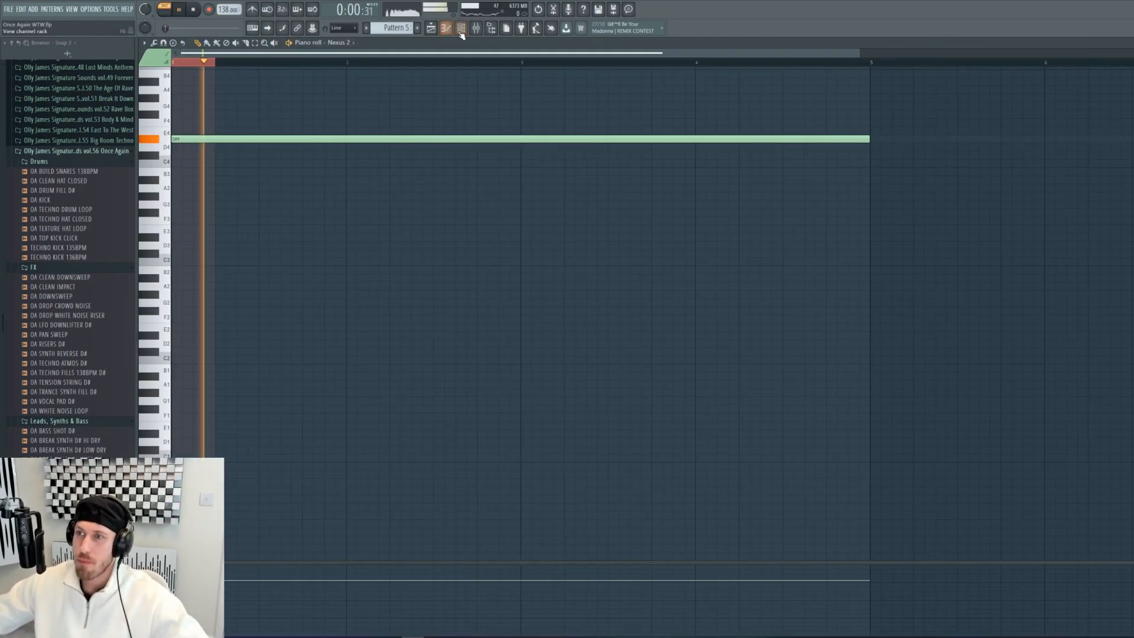
left_click(462, 31)
key("space")
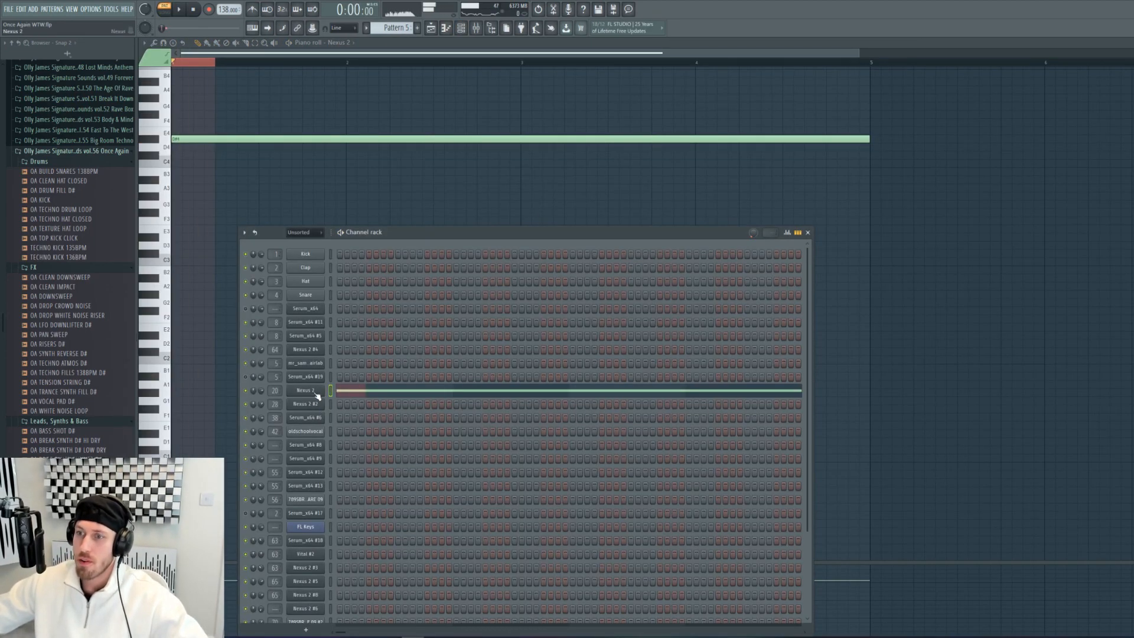
left_click(316, 393)
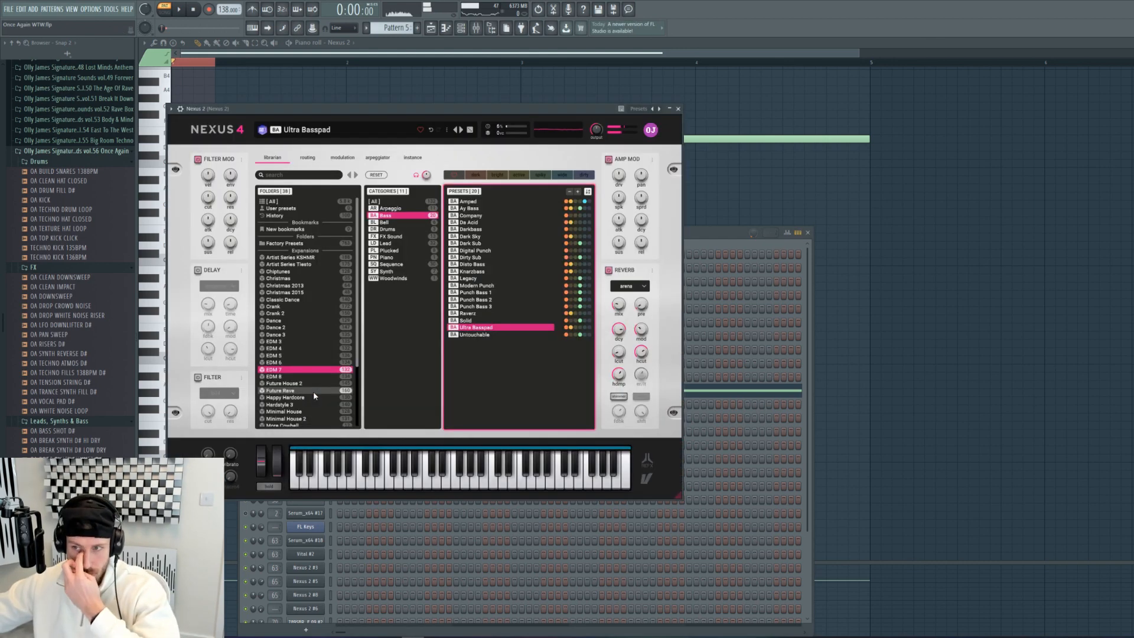
left_click(430, 28)
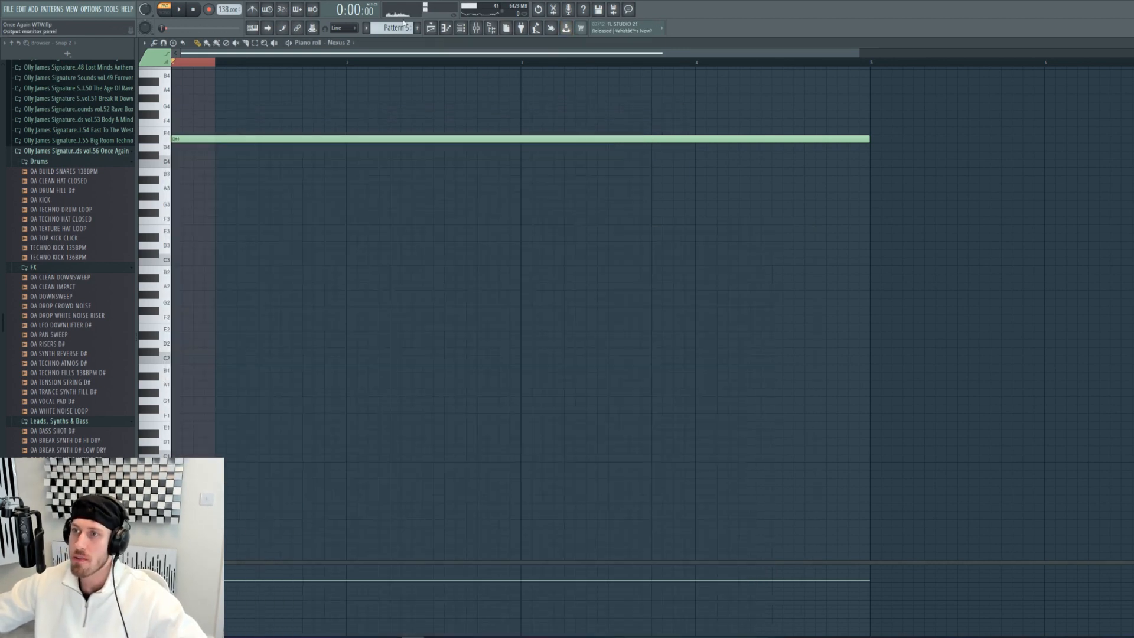
key("space")
left_click(430, 28)
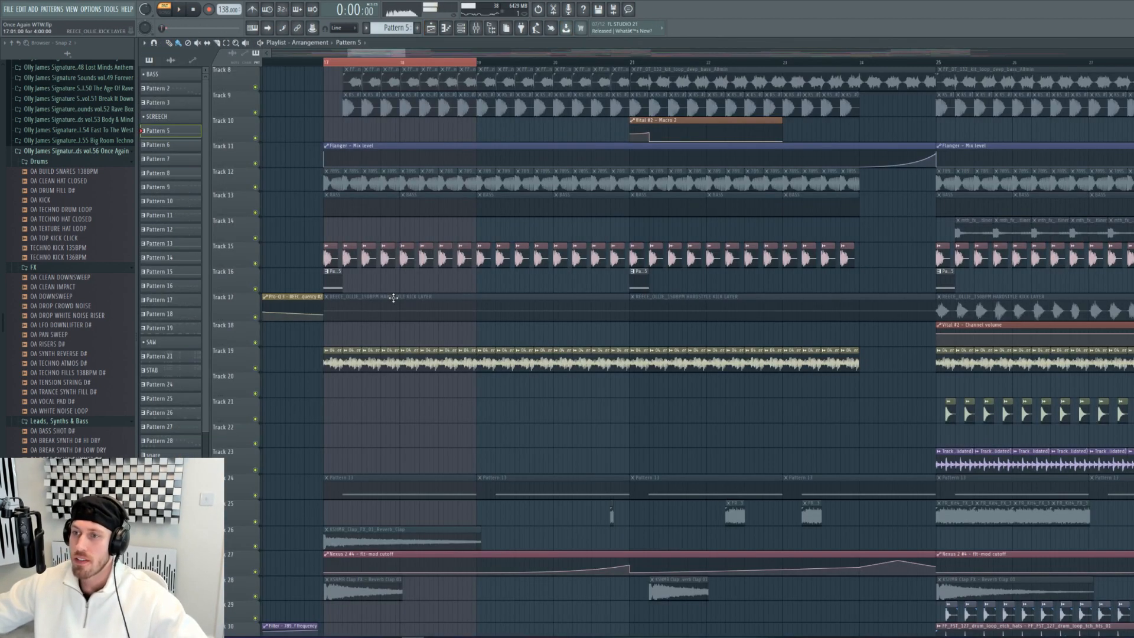
Step: View the sample settings of the drip drone loop on Track 39 and check where the loop runs across the arrangement
scroll(276, 300, "down", 10)
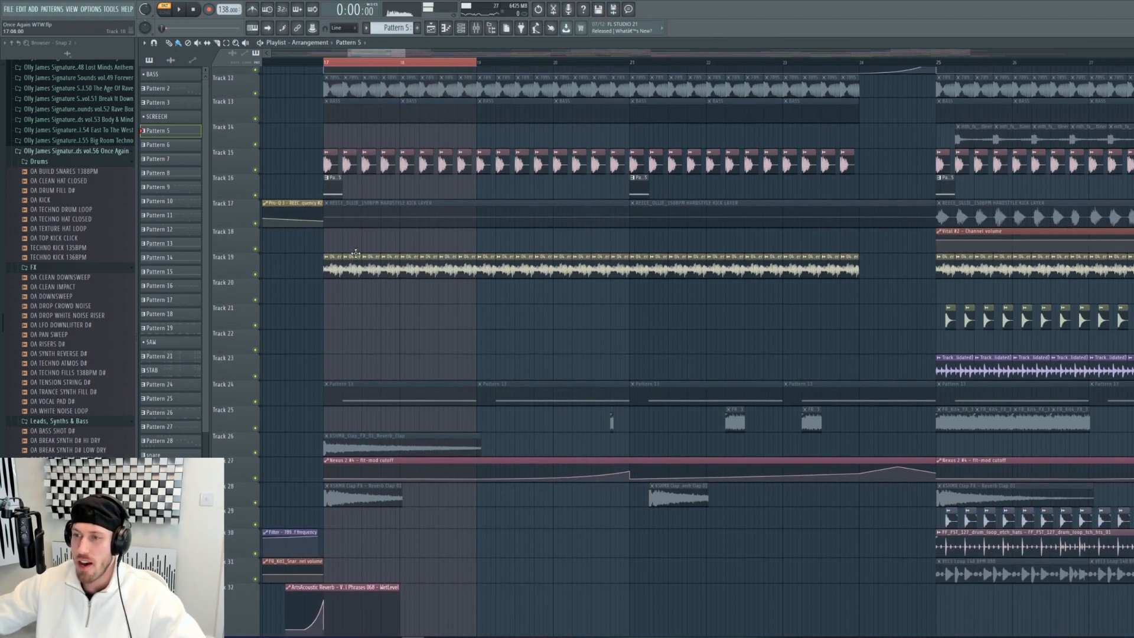
scroll(349, 313, "down", 3)
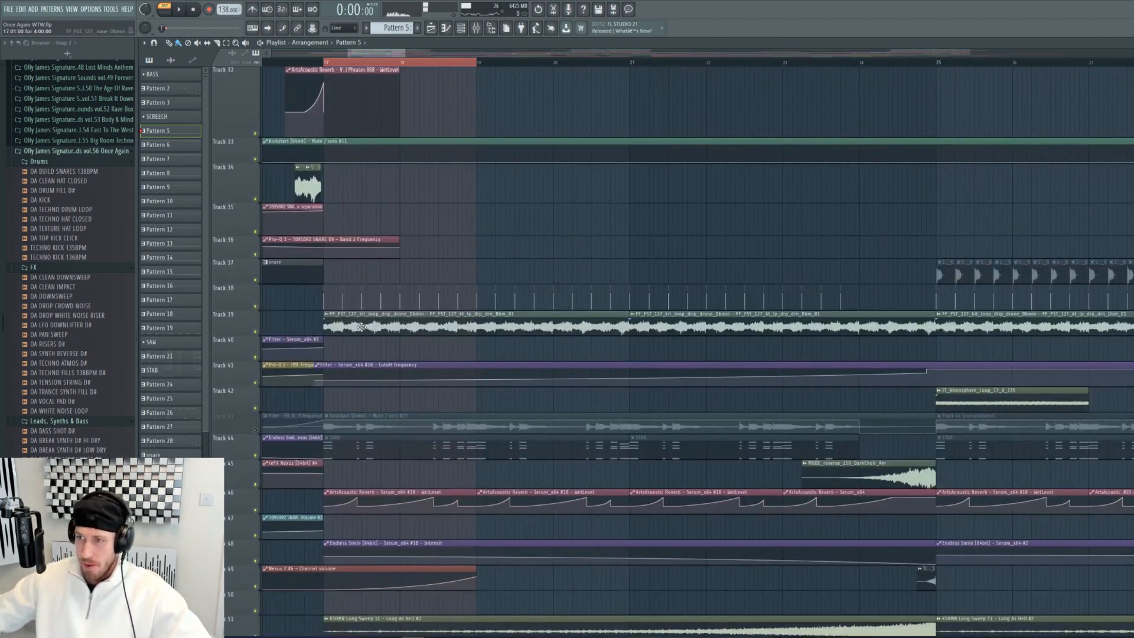
double_click(371, 313)
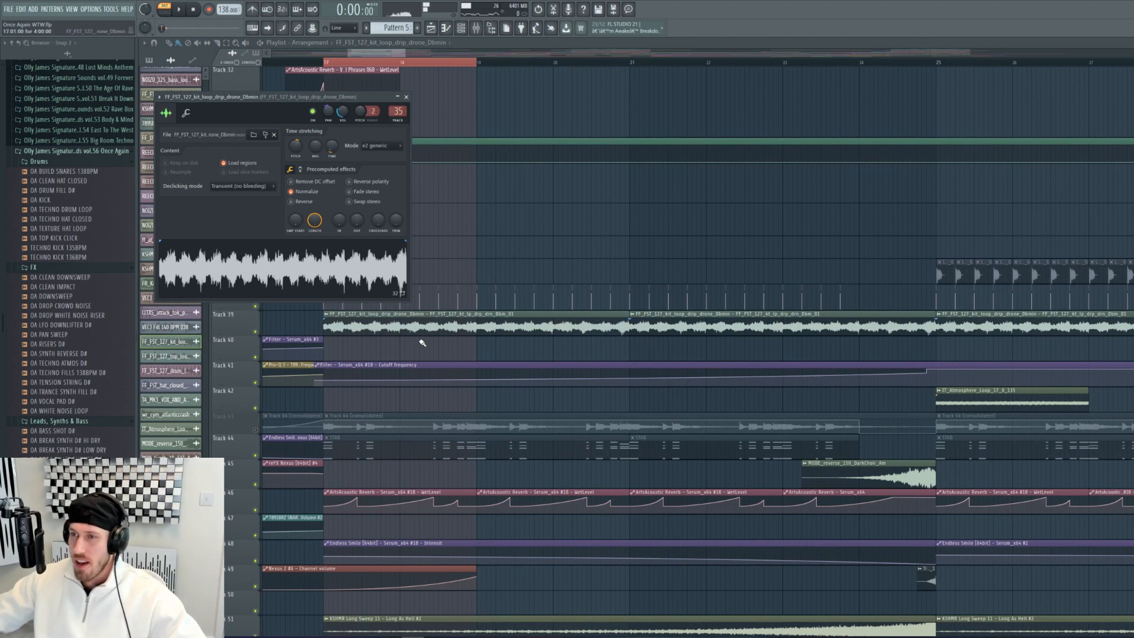
left_click_drag(403, 54, 390, 54)
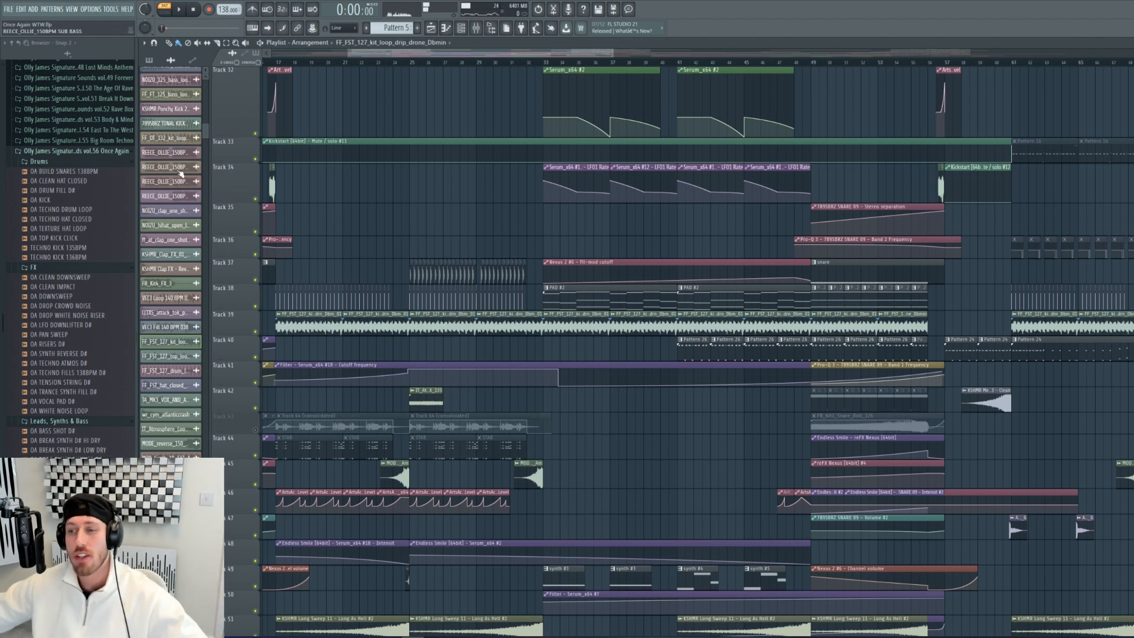
Step: Solo Track 43, open the STAB pattern from Track 44 in the piano roll and play it, returning to the playlist
right_click(256, 430)
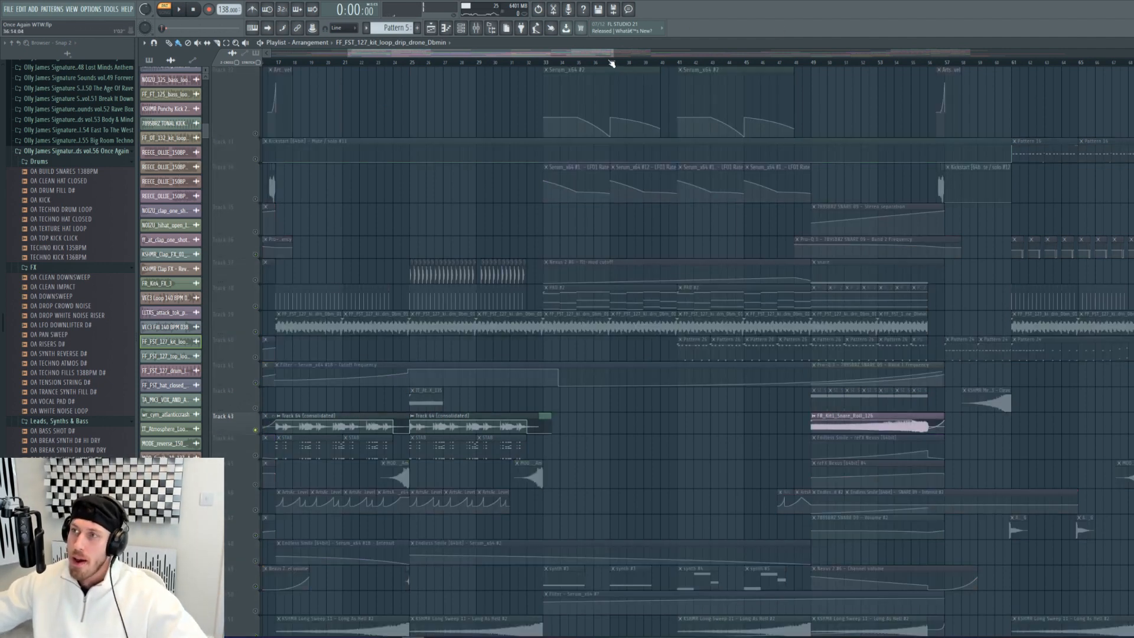
left_click_drag(615, 53, 414, 56)
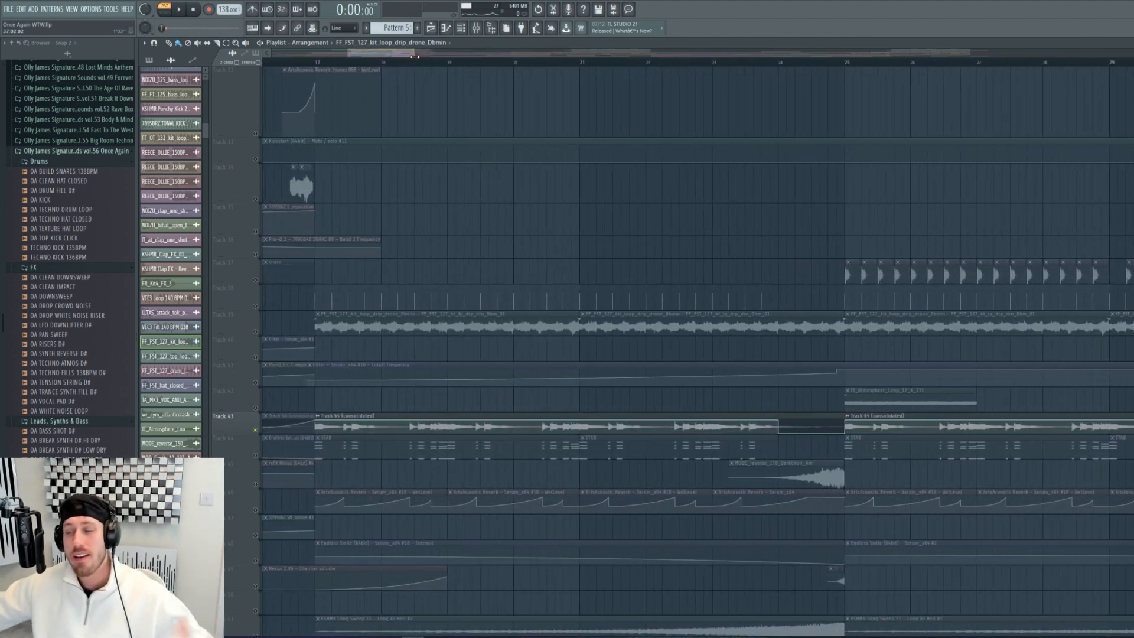
double_click(453, 451)
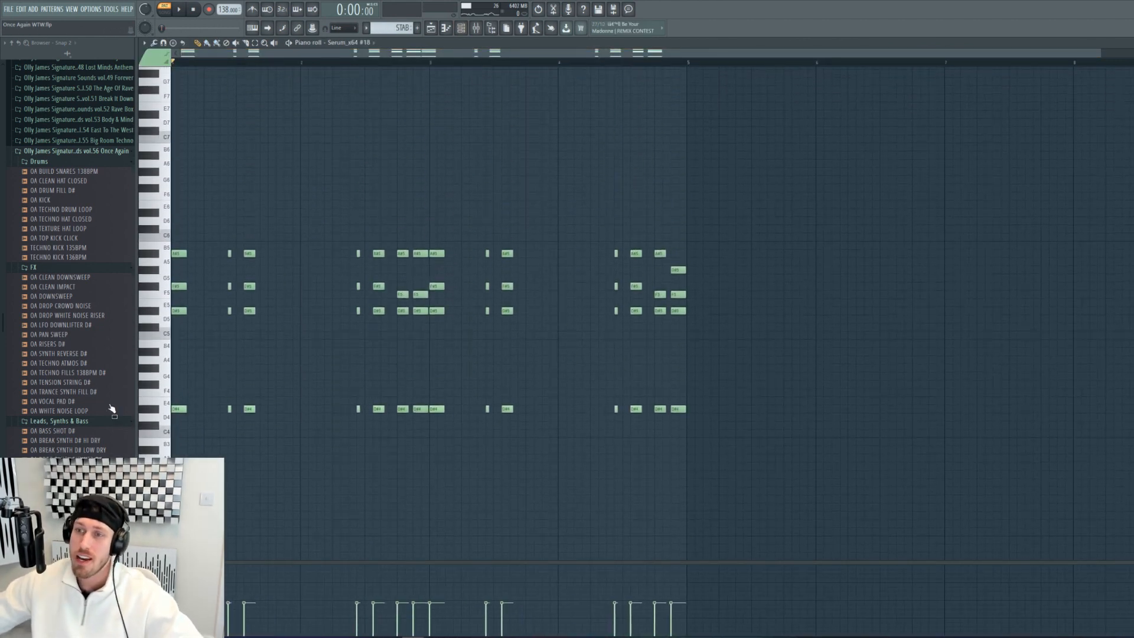
left_click(179, 9)
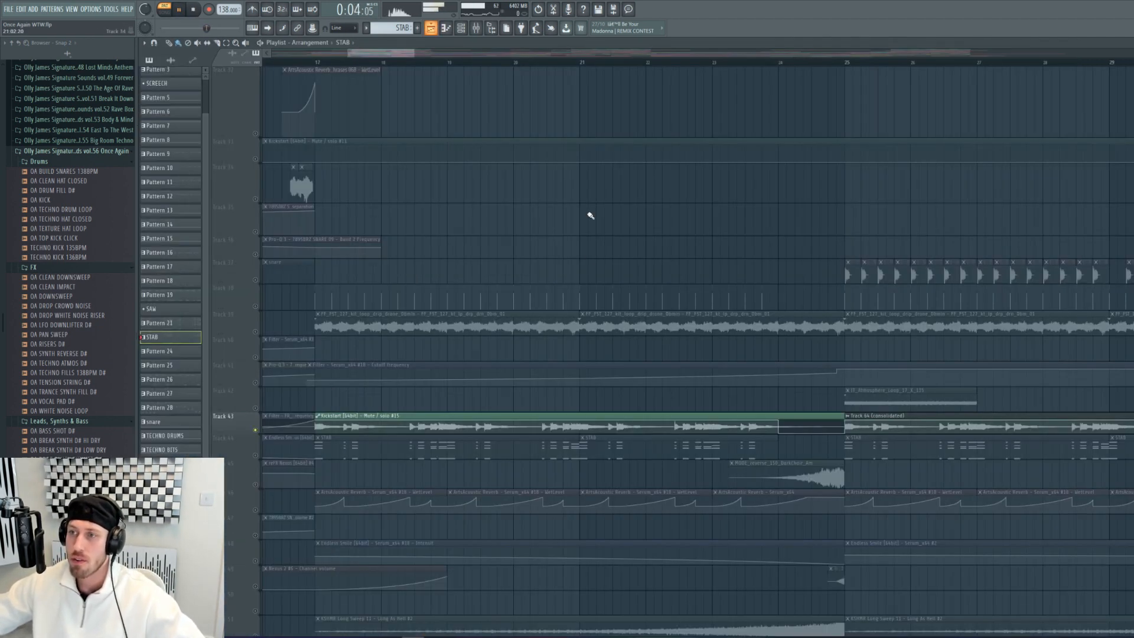
left_click(433, 29)
key("space")
Step: View the sample settings of the consolidated stab clip on Track 43 and take the track out of solo
left_click(424, 427)
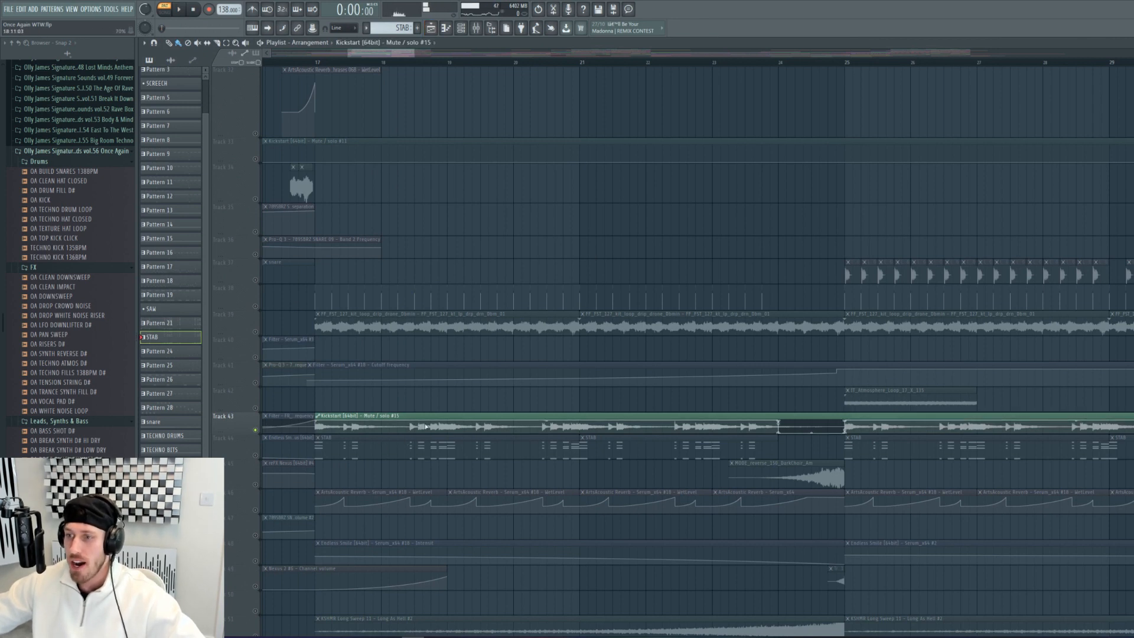
left_click(441, 327)
double_click(390, 425)
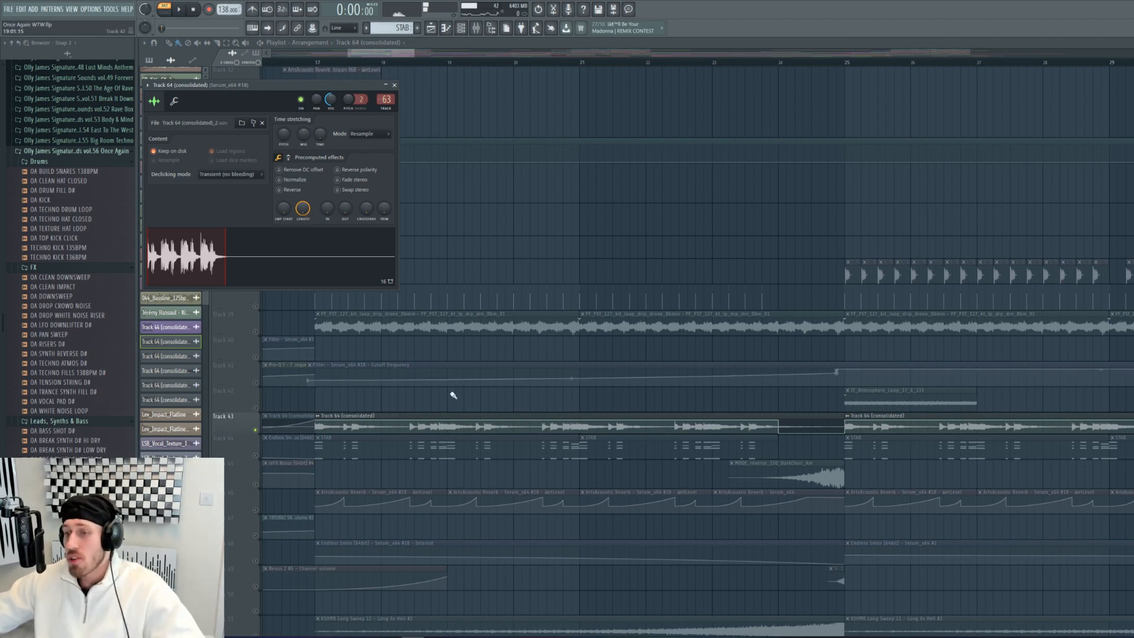
left_click(399, 458)
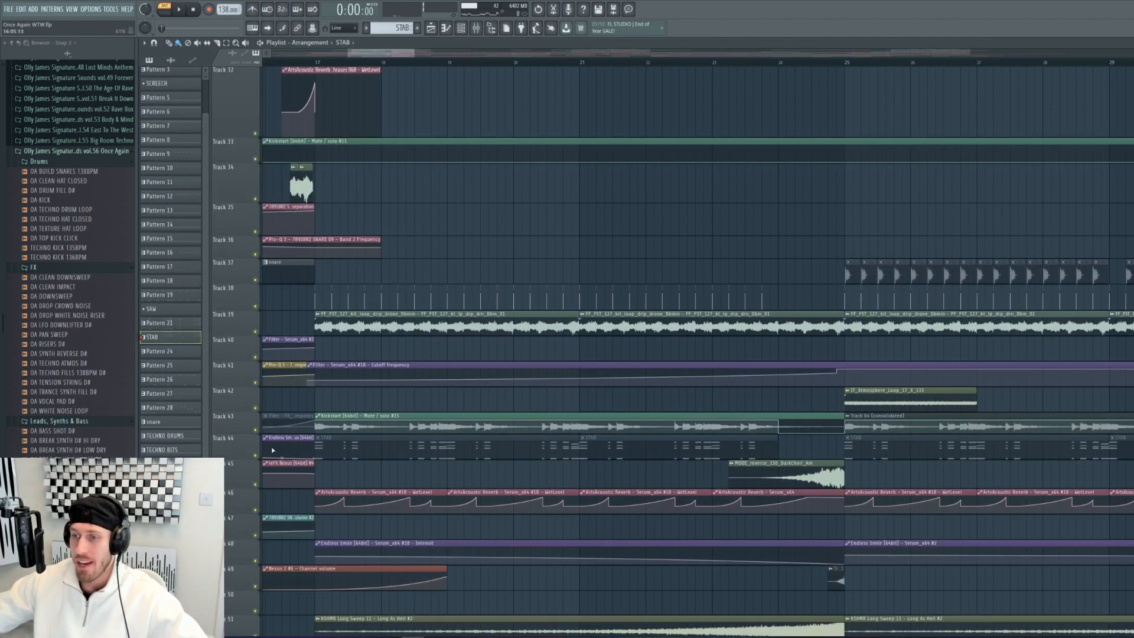
Step: Solo Track 61, play Pattern 21 from bar 17 and show its notes in the piano roll and its channels in the channel rack
scroll(362, 393, "down", 5)
scroll(301, 471, "down", 2)
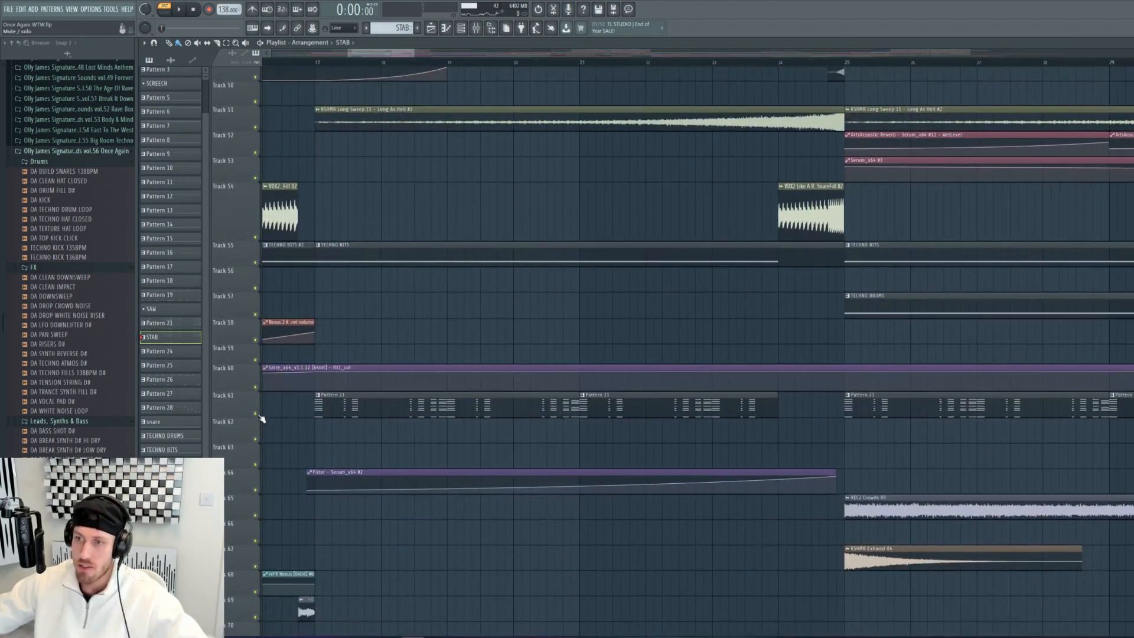
left_click(316, 65)
key("space")
left_click(460, 28)
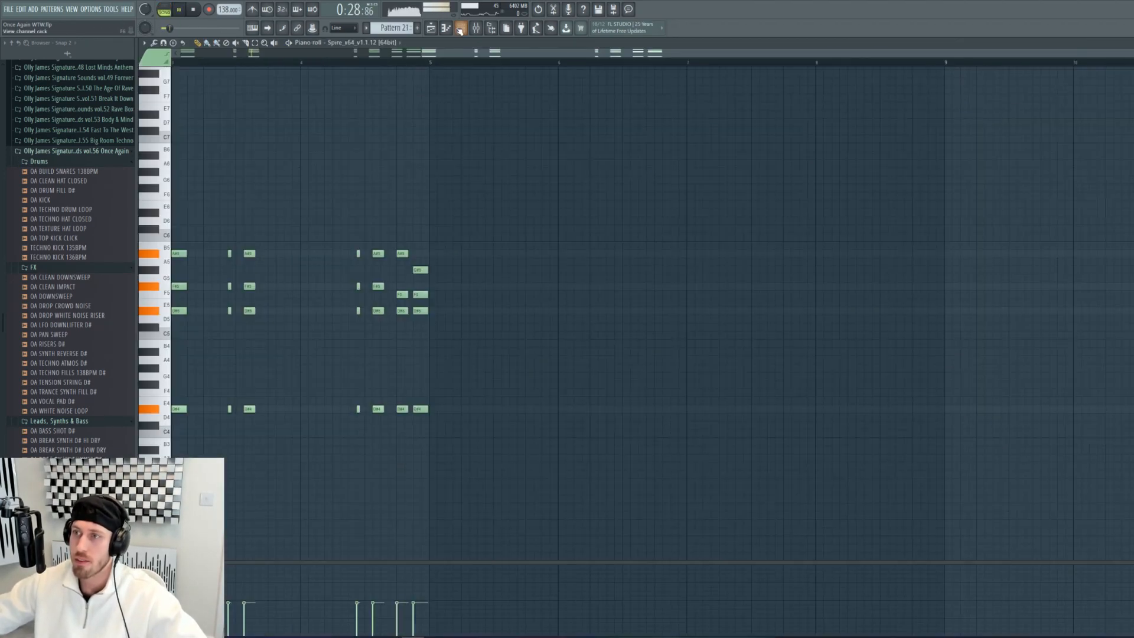
left_click(460, 30)
scroll(476, 299, "down", 3)
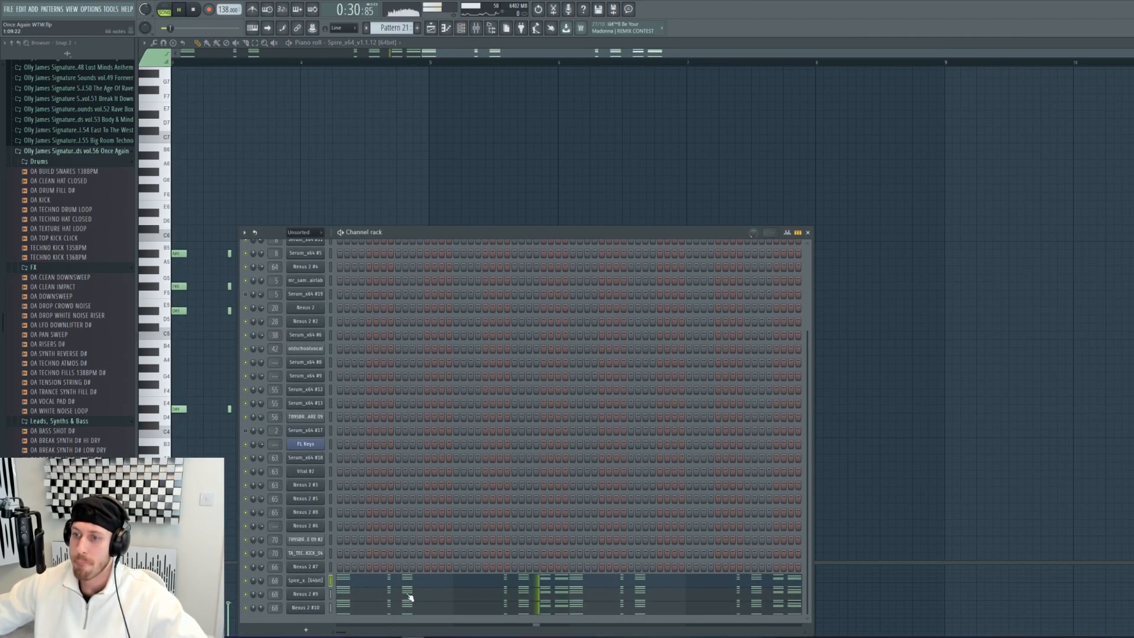
key("space")
Step: View the settings of Pattern 21's Spire, Nexus 2 #9 and Nexus 2 #10 channels and return to the playlist
left_click(305, 580)
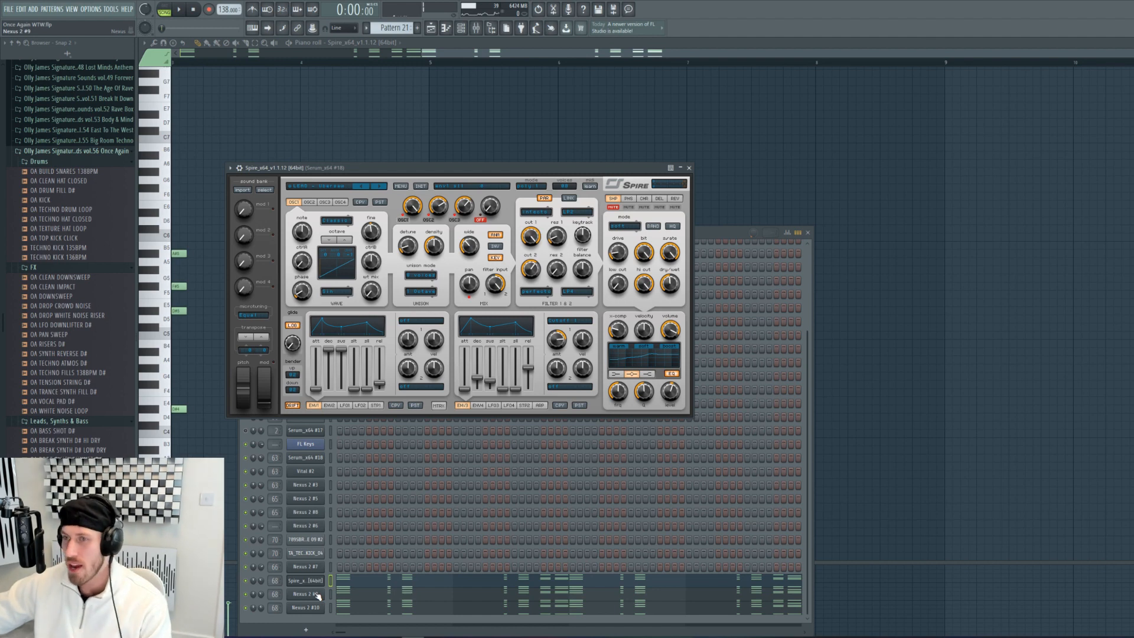
left_click(318, 595)
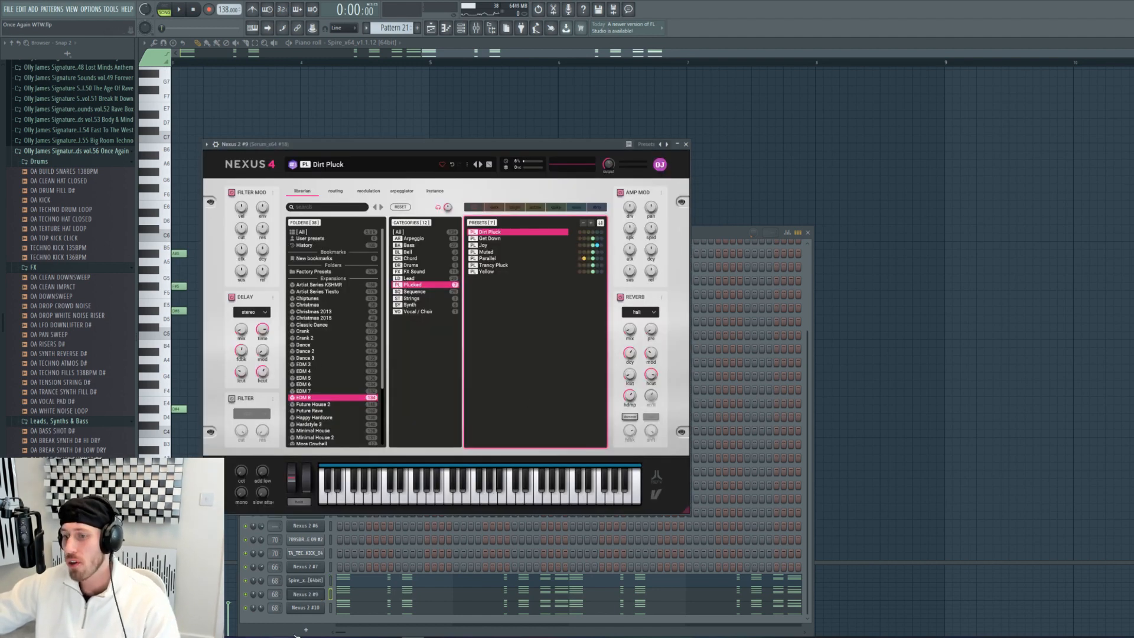
left_click(306, 604)
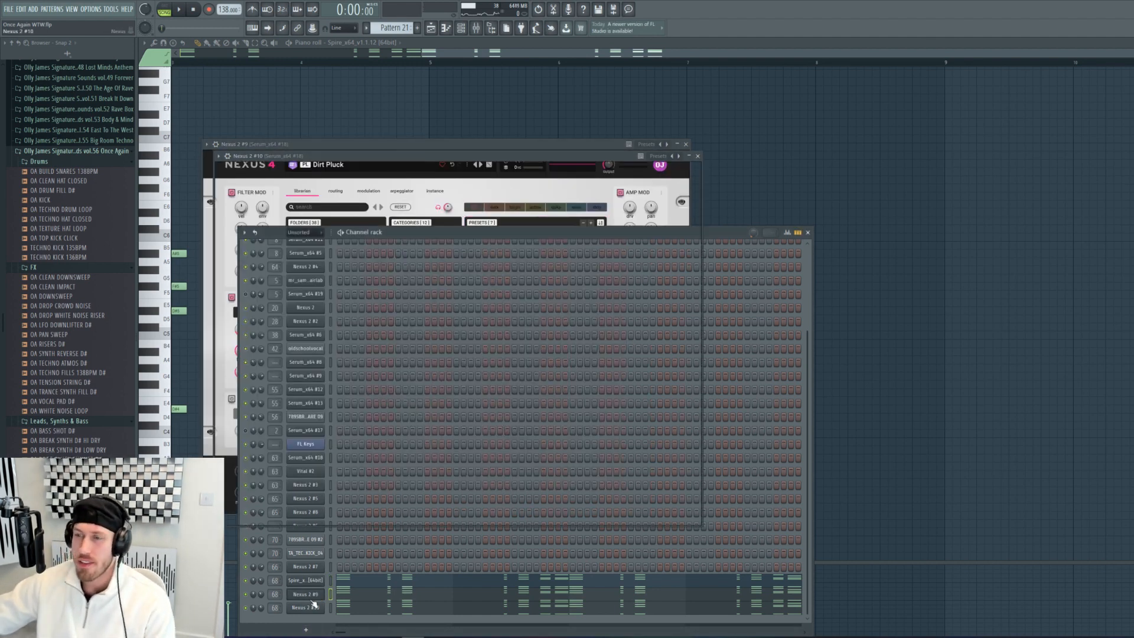
left_click(313, 606)
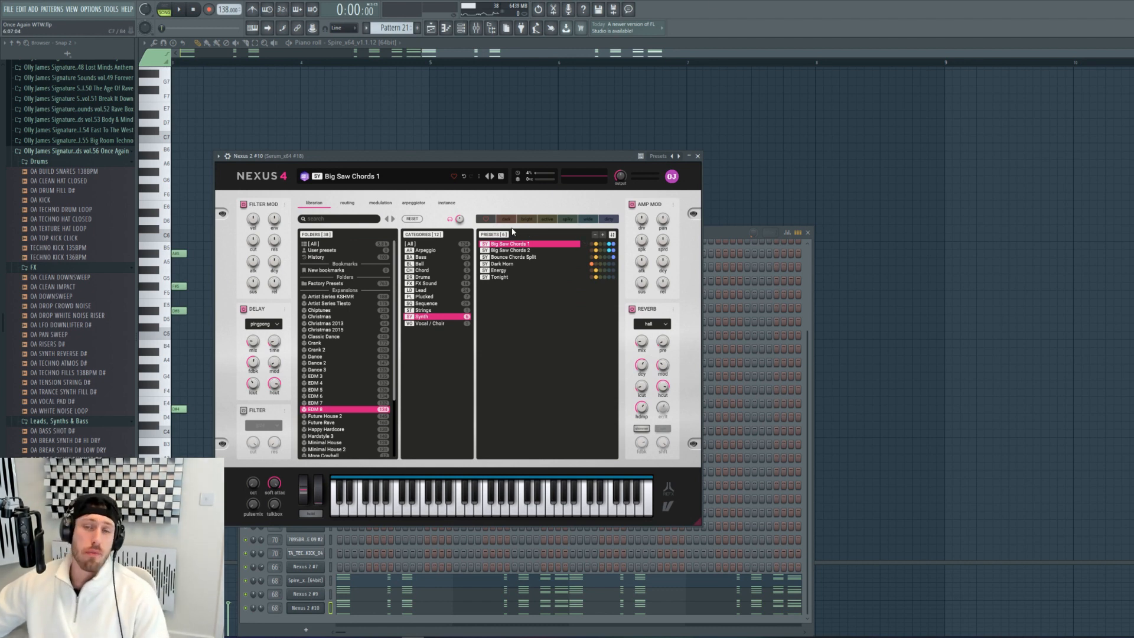
left_click(432, 29)
Step: Check the lower playlist tracks for more layers, solo Track 43 and play its consolidated stab audio from bar 17
scroll(369, 495, "down", 5)
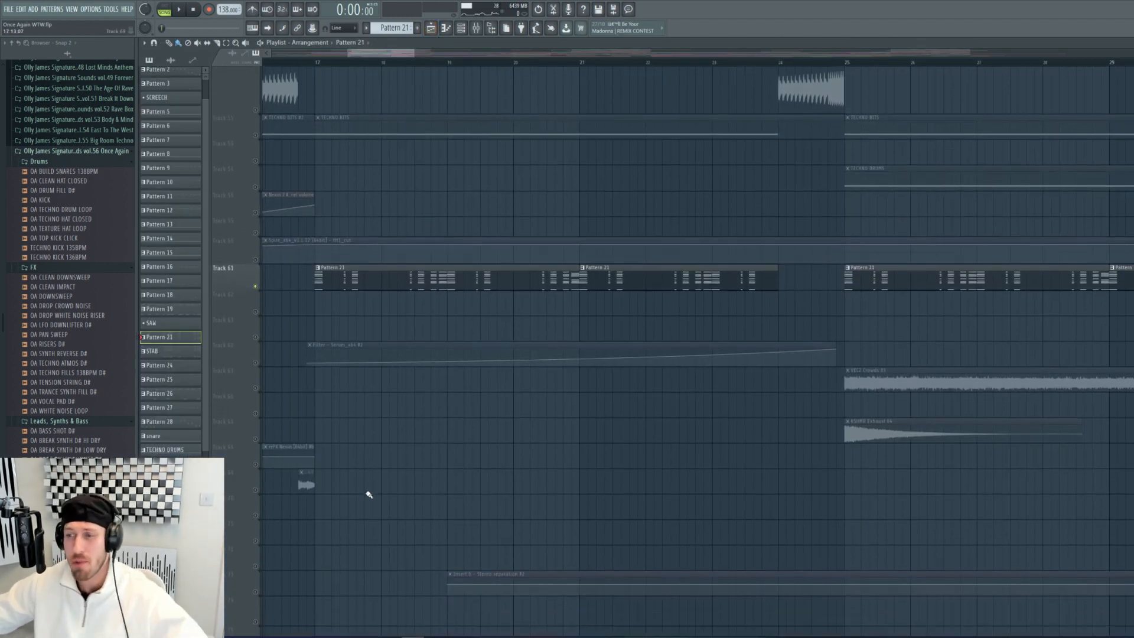
scroll(359, 322, "down", 13)
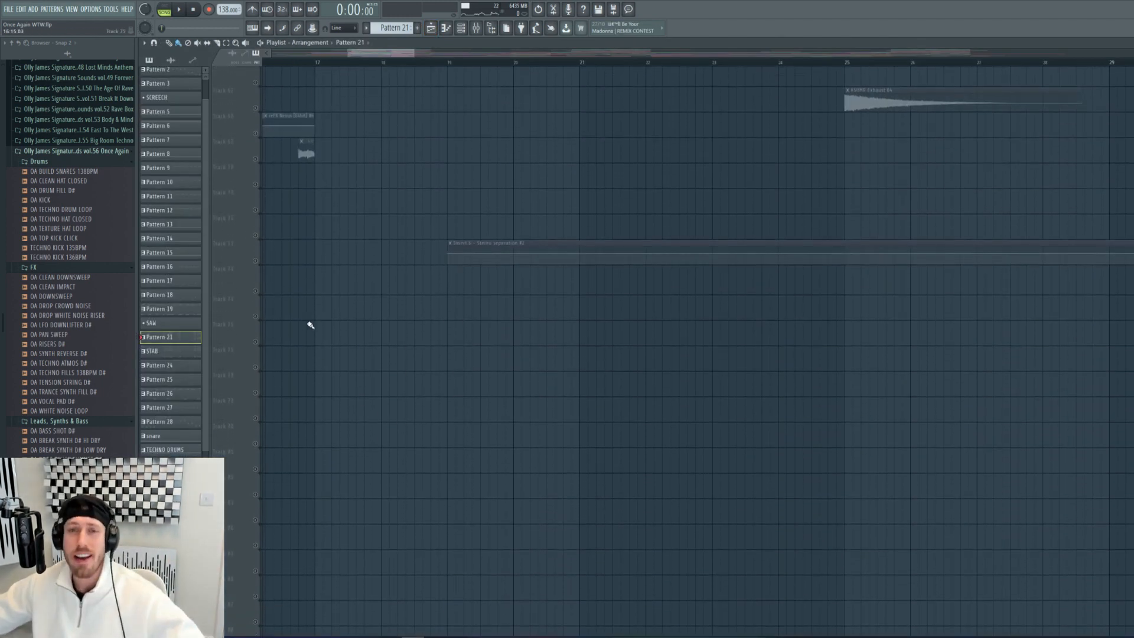
scroll(309, 324, "up", 20)
scroll(309, 324, "up", 14)
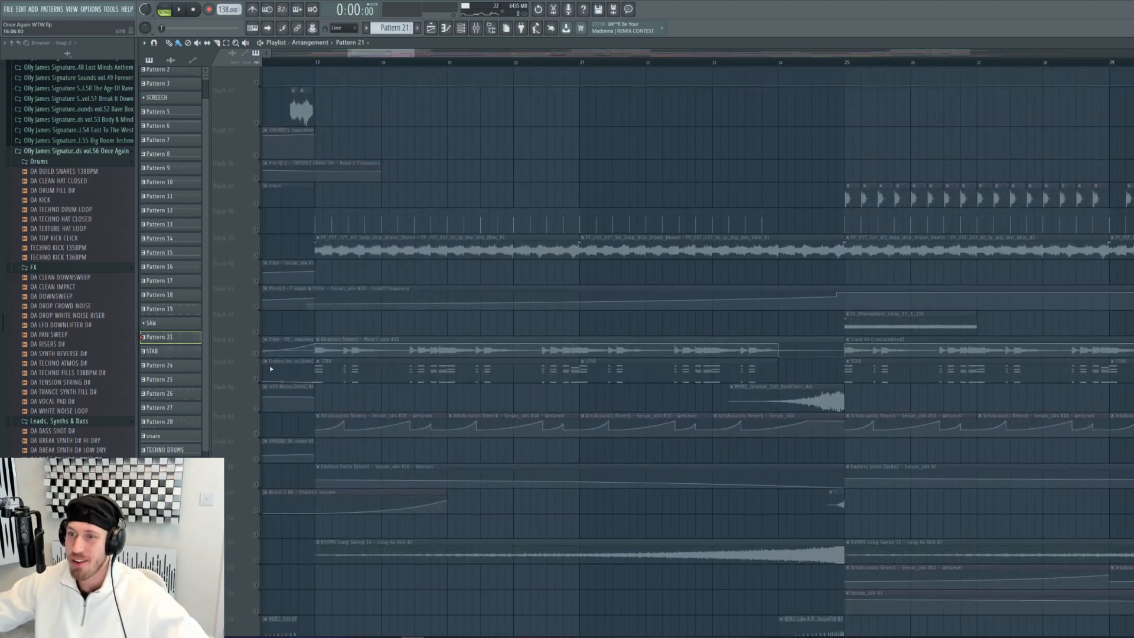
left_click(257, 348)
left_click(315, 64)
key("space")
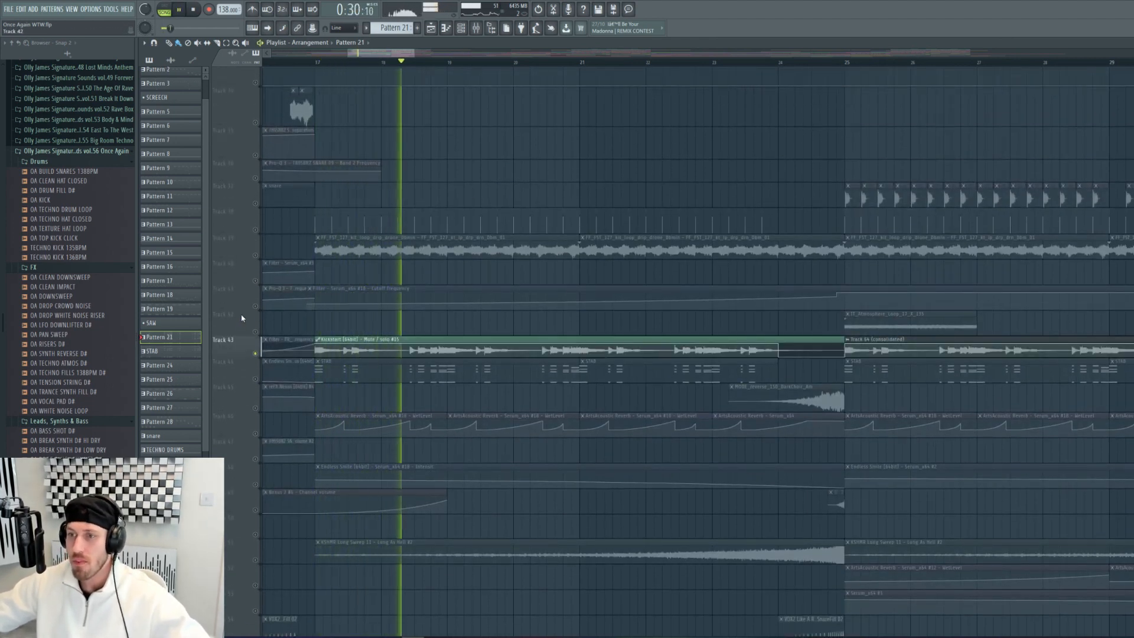
Step: Include the Track 41 filter cutoff automation with the soloed stab and restart playback just before bar 17
left_click(258, 306)
key("space")
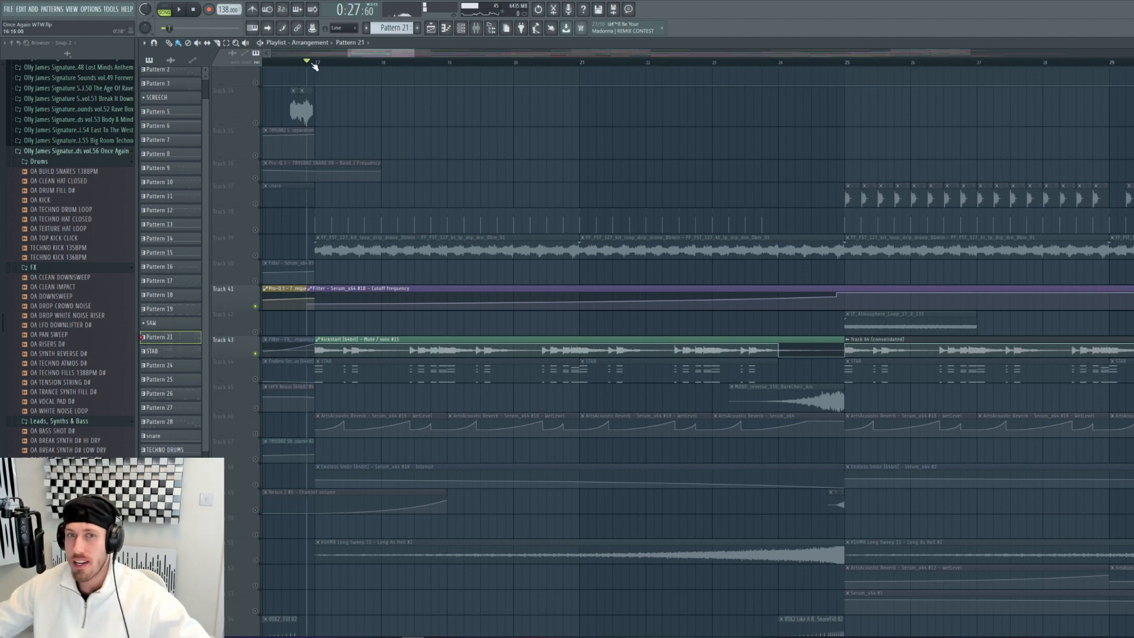
key("space")
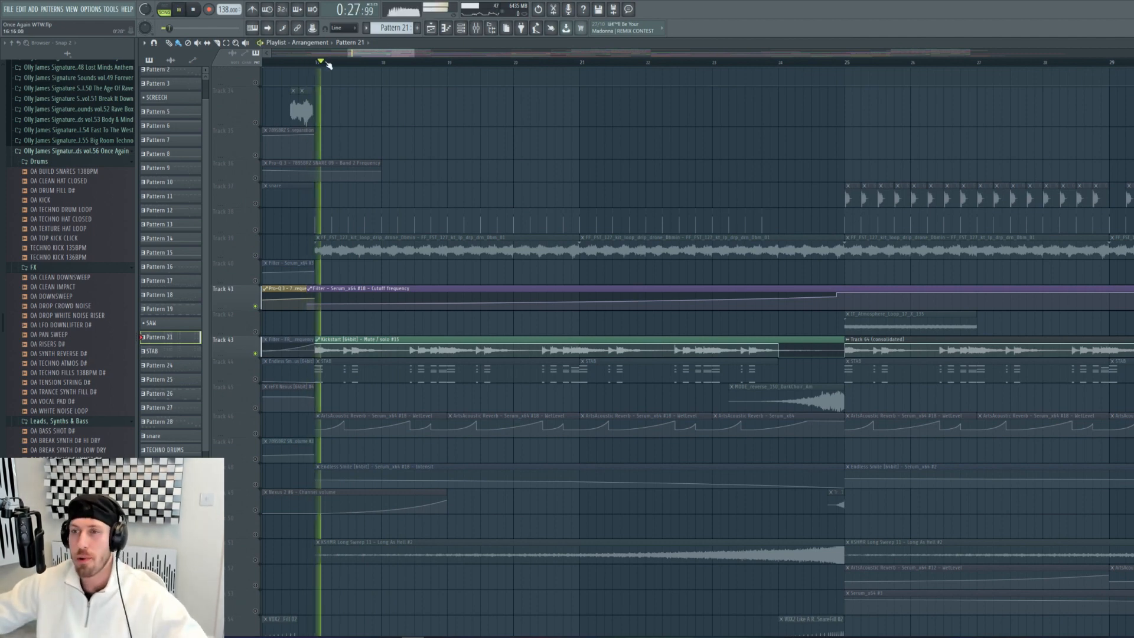
Step: Take the playlist tracks out of solo, look through the tracks down to Track 71 during playback and stop
scroll(524, 119, "down", 5)
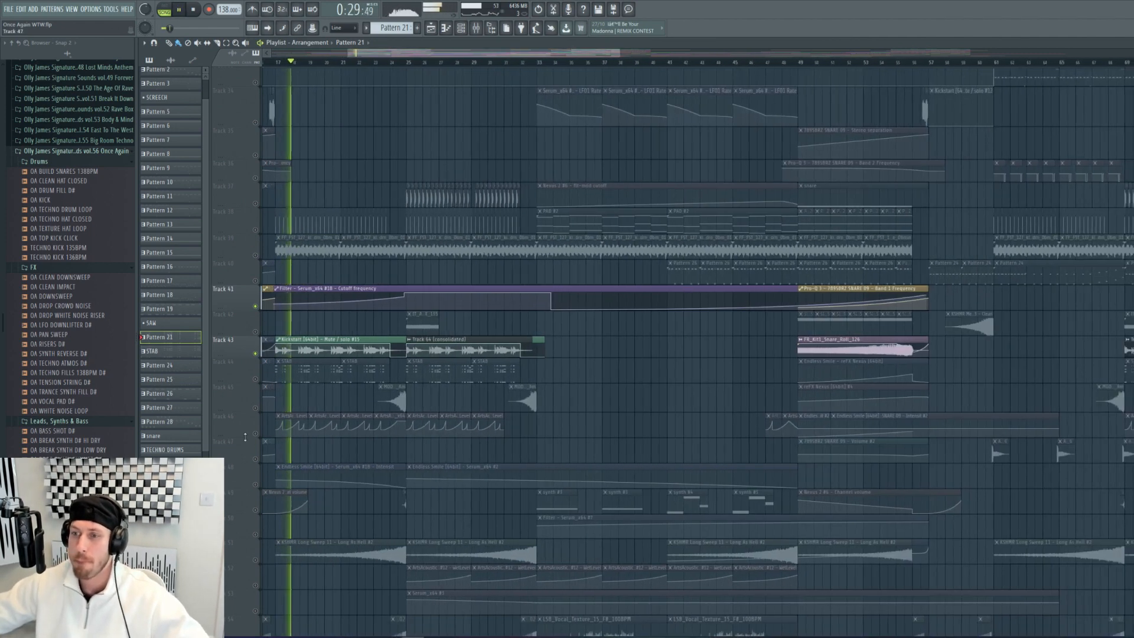
right_click(256, 481)
scroll(385, 332, "down", 1)
scroll(384, 332, "down", 4)
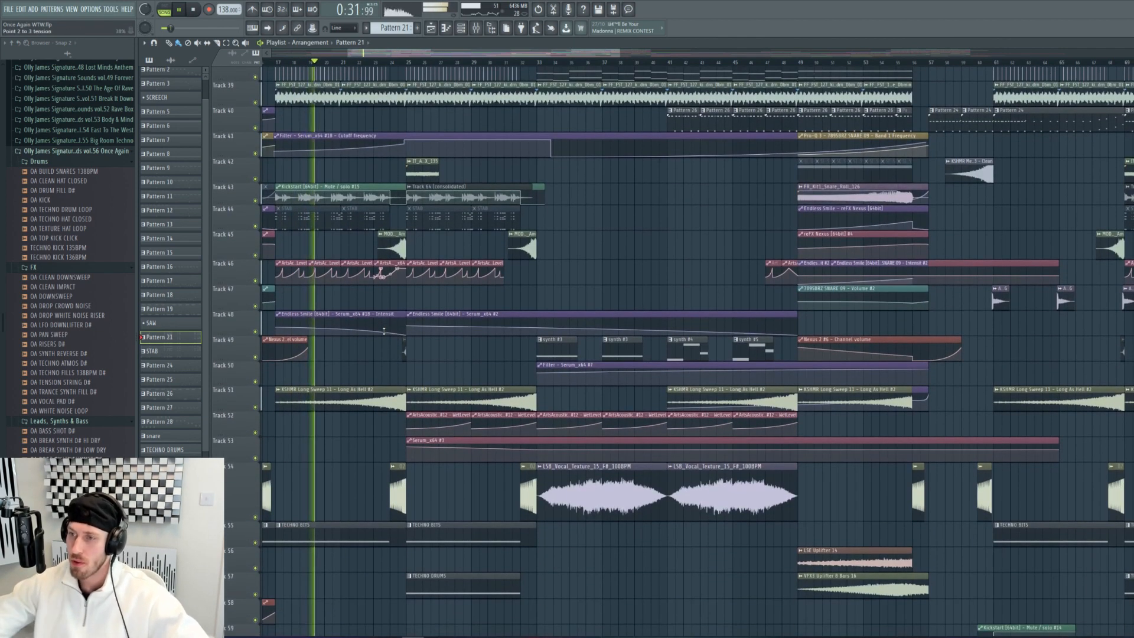
scroll(361, 445, "down", 1)
scroll(362, 445, "down", 9)
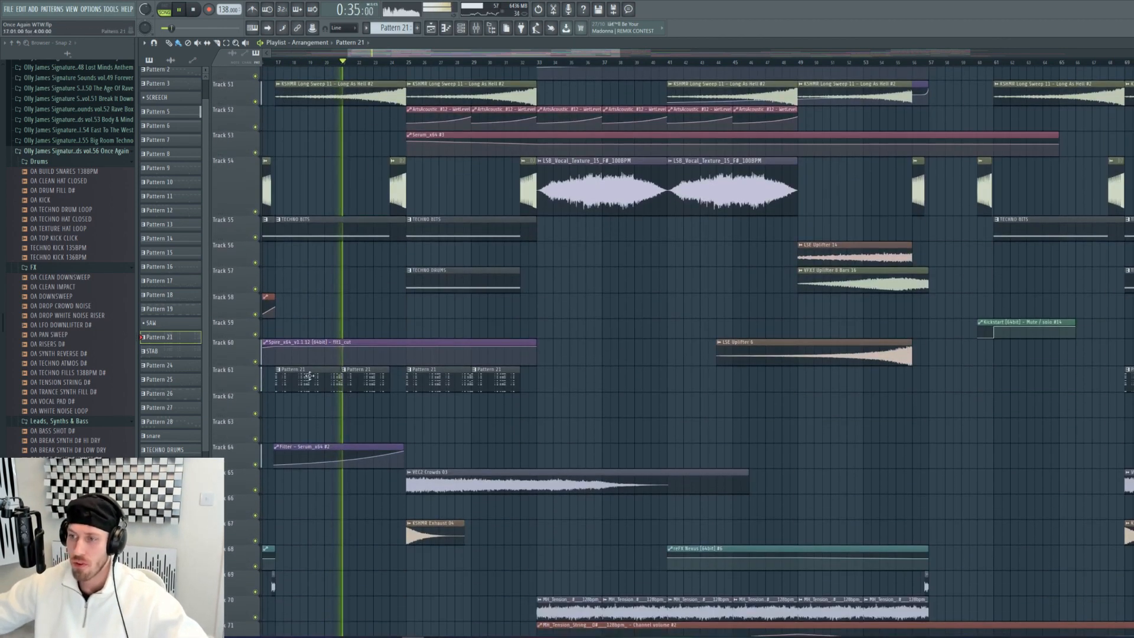
key("space")
Step: Solo Track 55, select bars 17 to 25, and open the TECHNO BITS pattern's Nexus 2 #5 instrument from its channels
right_click(256, 238)
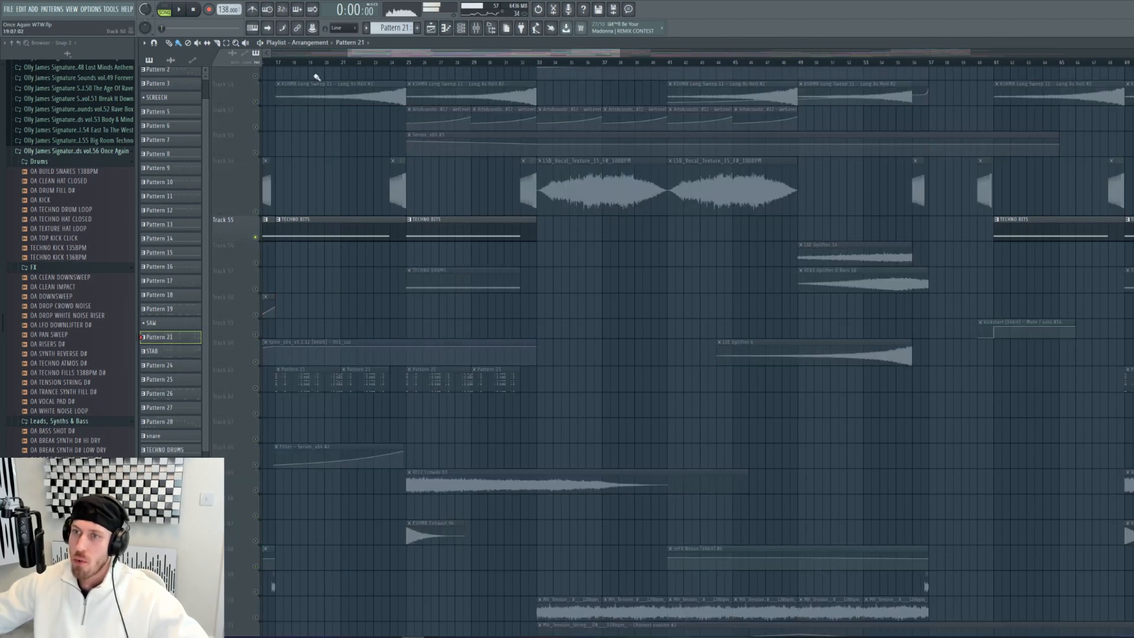
left_click_drag(279, 64, 407, 237)
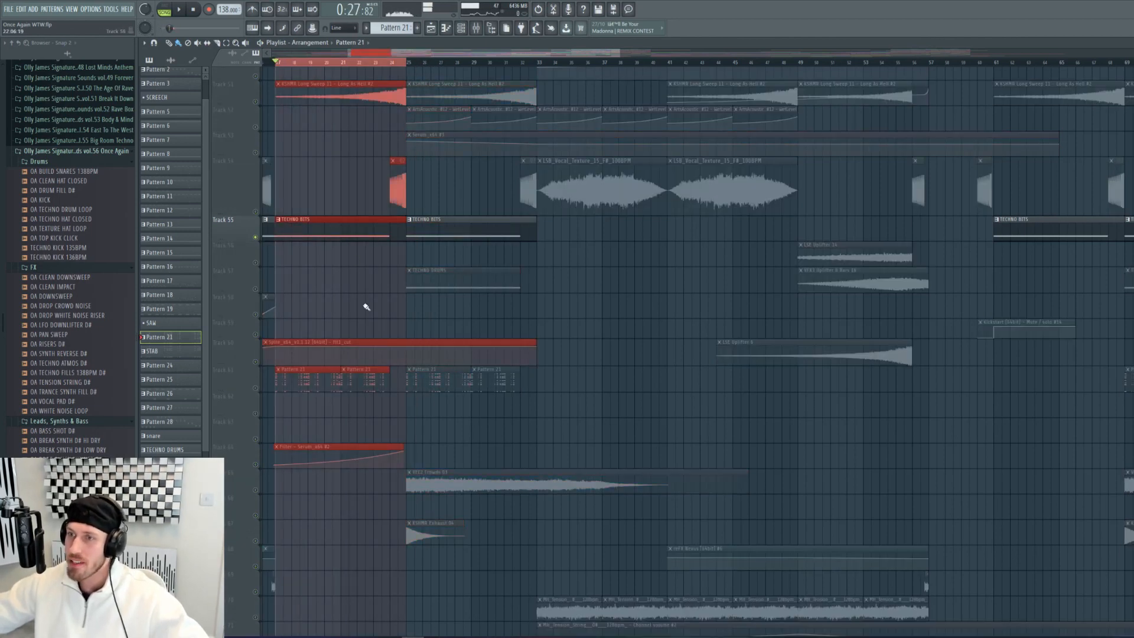
double_click(351, 234)
key("F6")
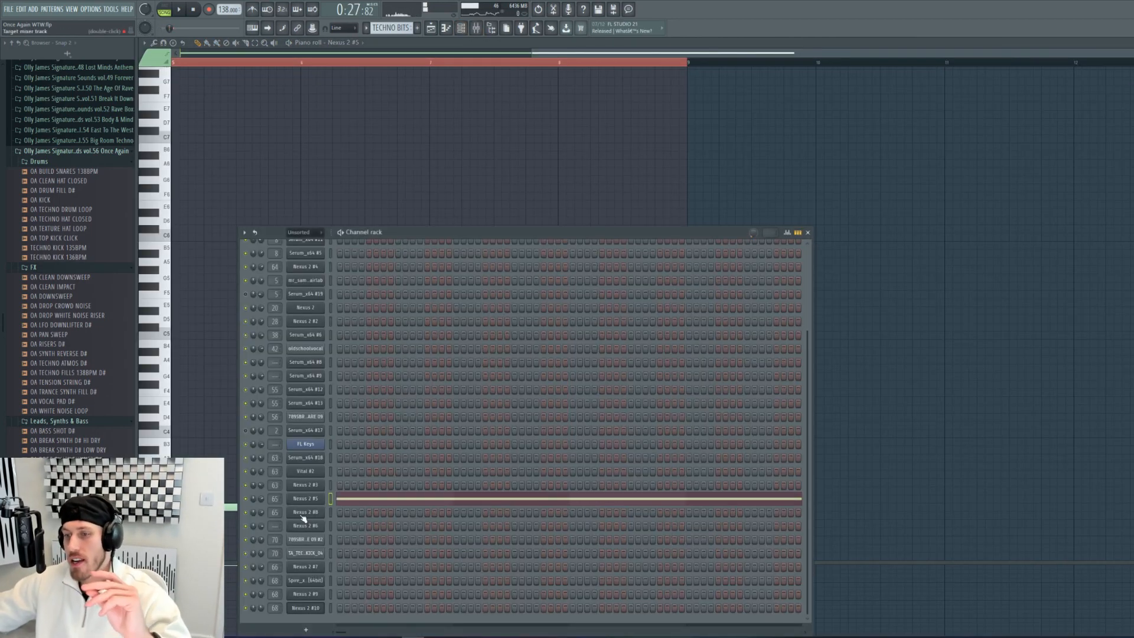
left_click(312, 501)
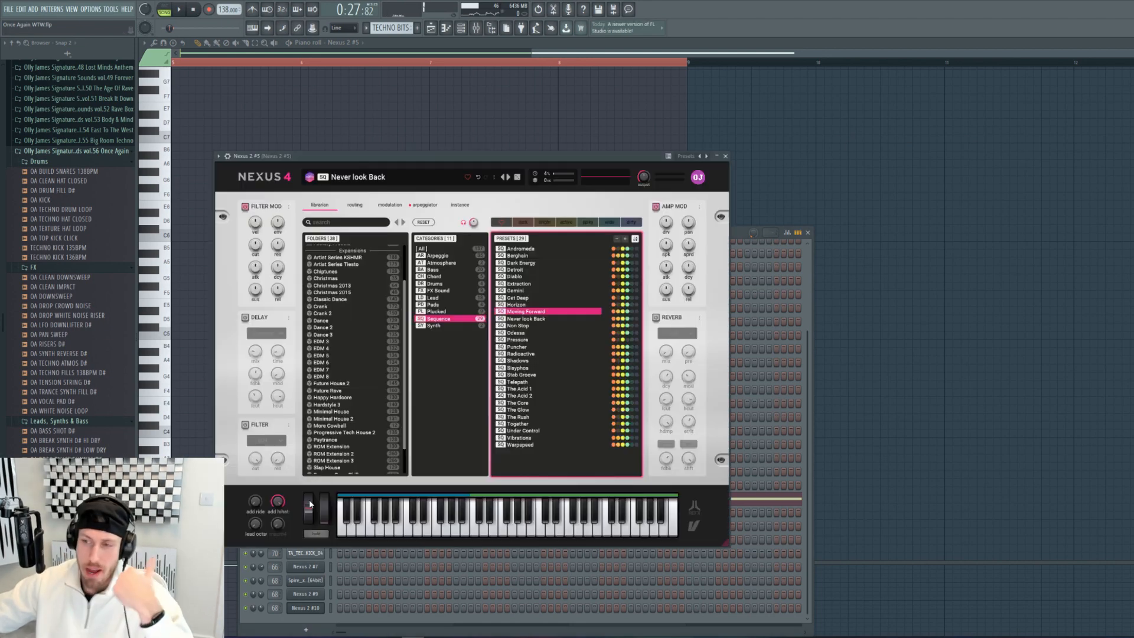
Step: Play the TECHNO BITS pattern on its own in pattern mode, view its single long note and stop playback
left_click(166, 6)
key("space")
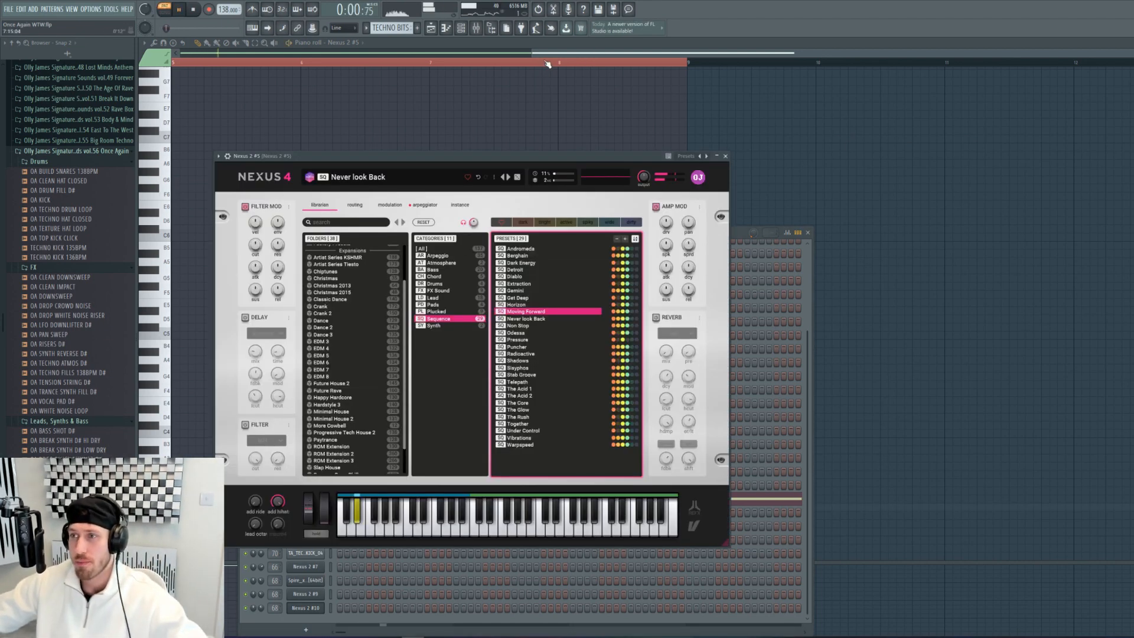
left_click(486, 62)
scroll(487, 62, "down", 3)
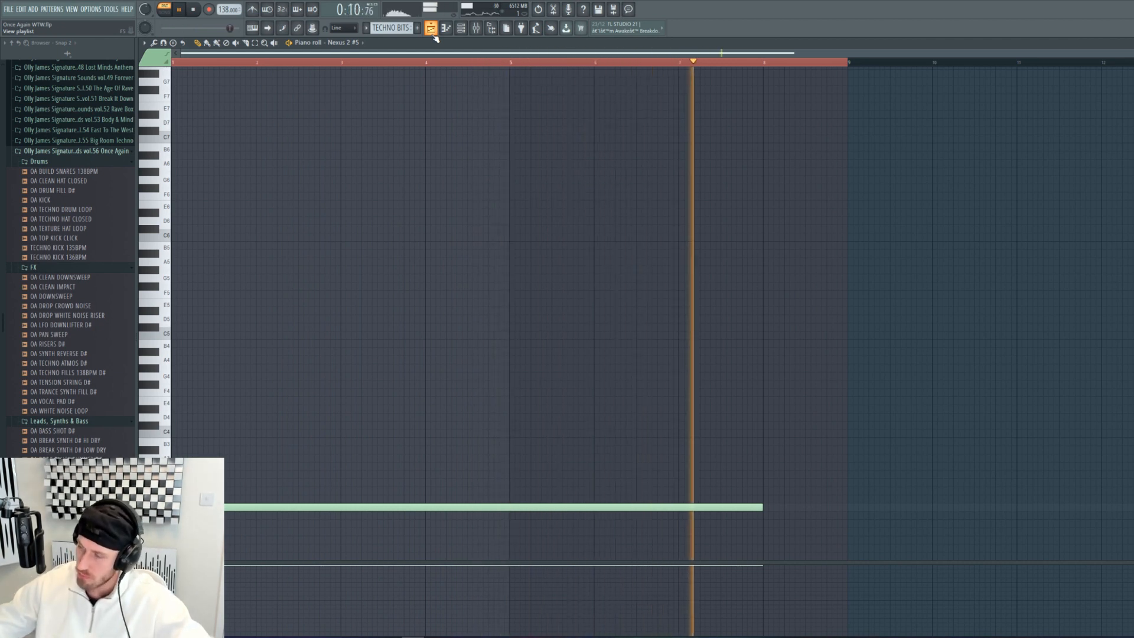
left_click(194, 10)
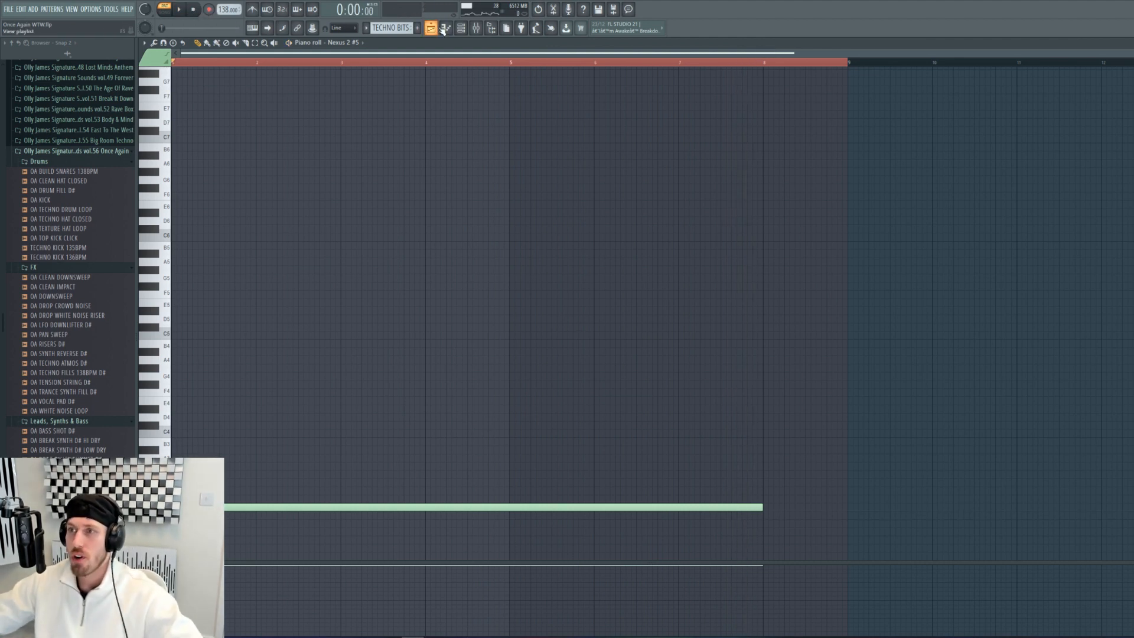
Step: Return to the playlist, clear the selected time range and take Track 55 out of solo
left_click(438, 28)
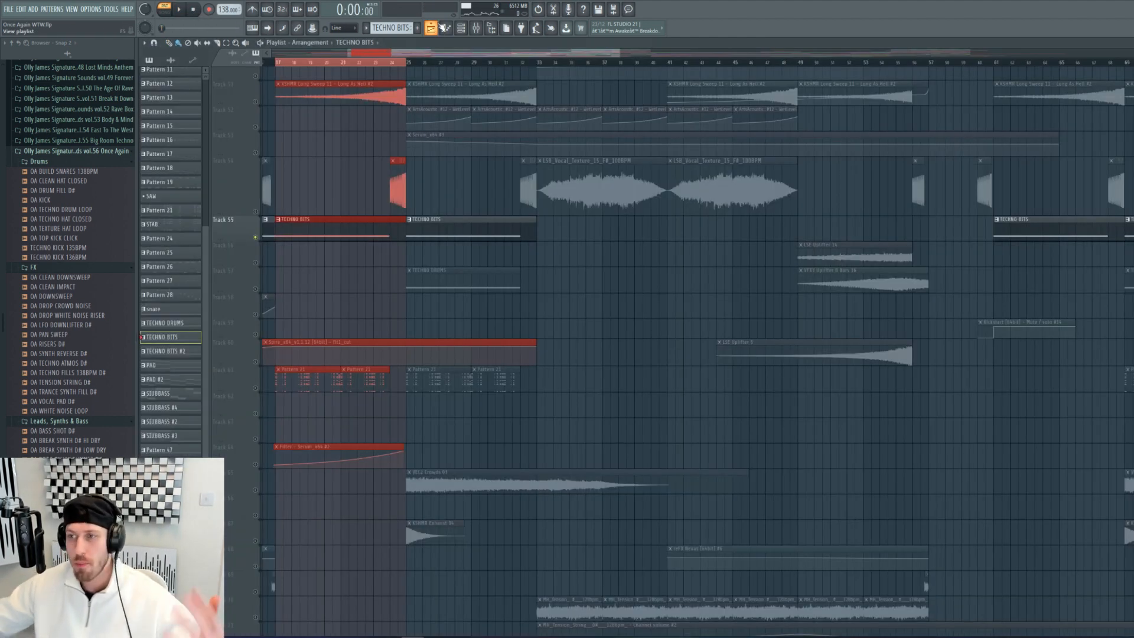
left_click_drag(276, 64, 404, 66)
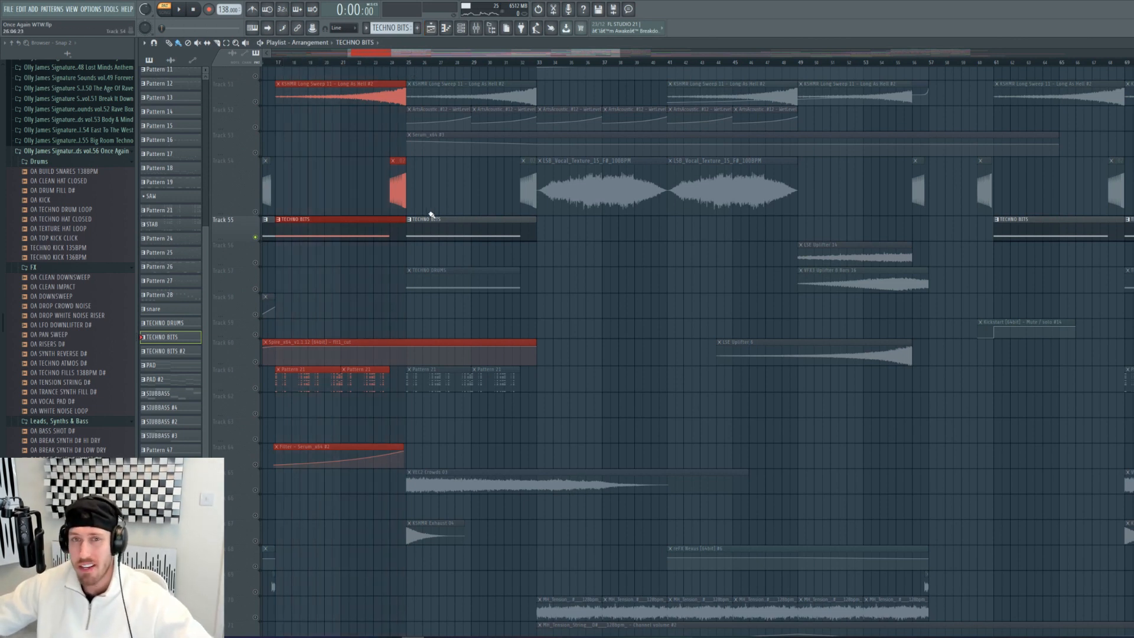
right_click(256, 212)
right_click(255, 212)
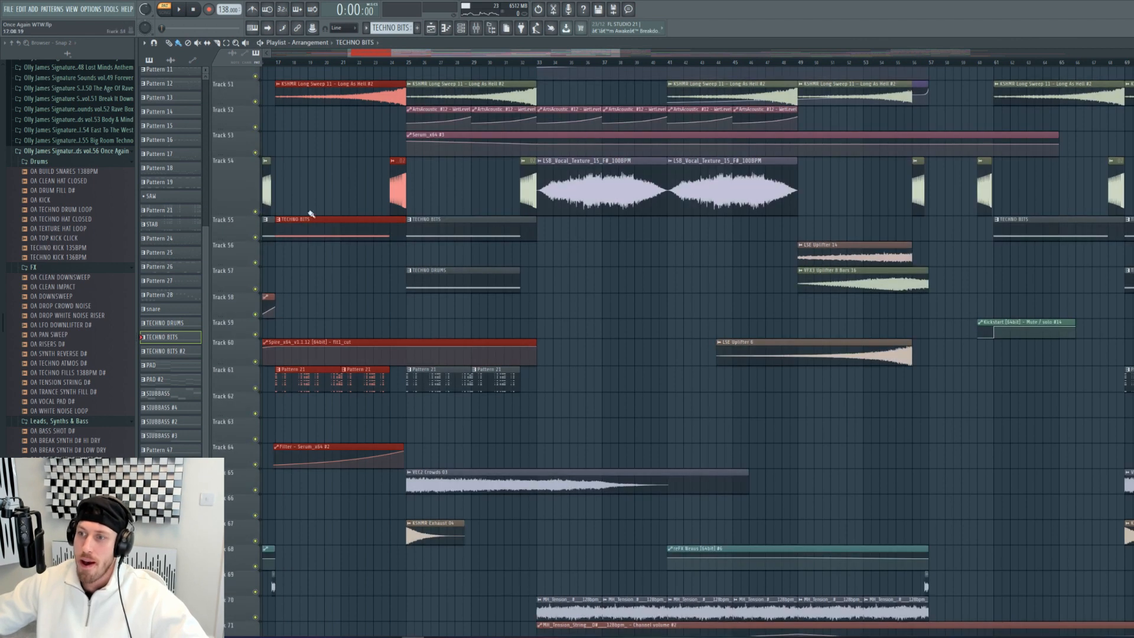
Step: Solo Track 54 and play its short transition clip from bar 24 in song mode, stopping after it
left_click(399, 63)
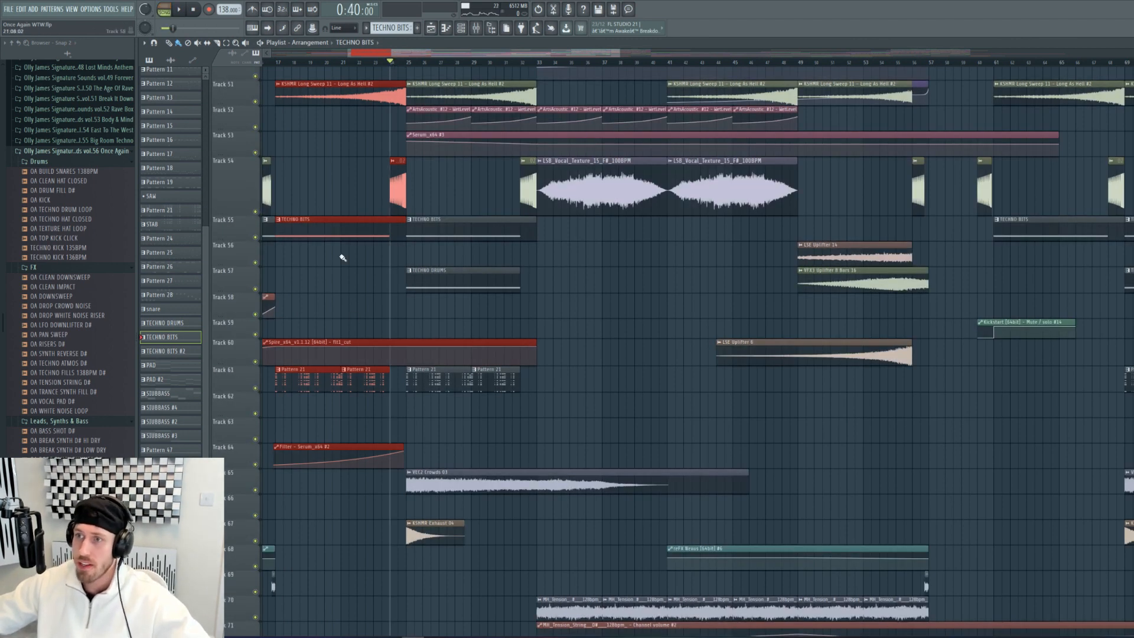
right_click(251, 213)
left_click(248, 209)
right_click(256, 212)
key("space")
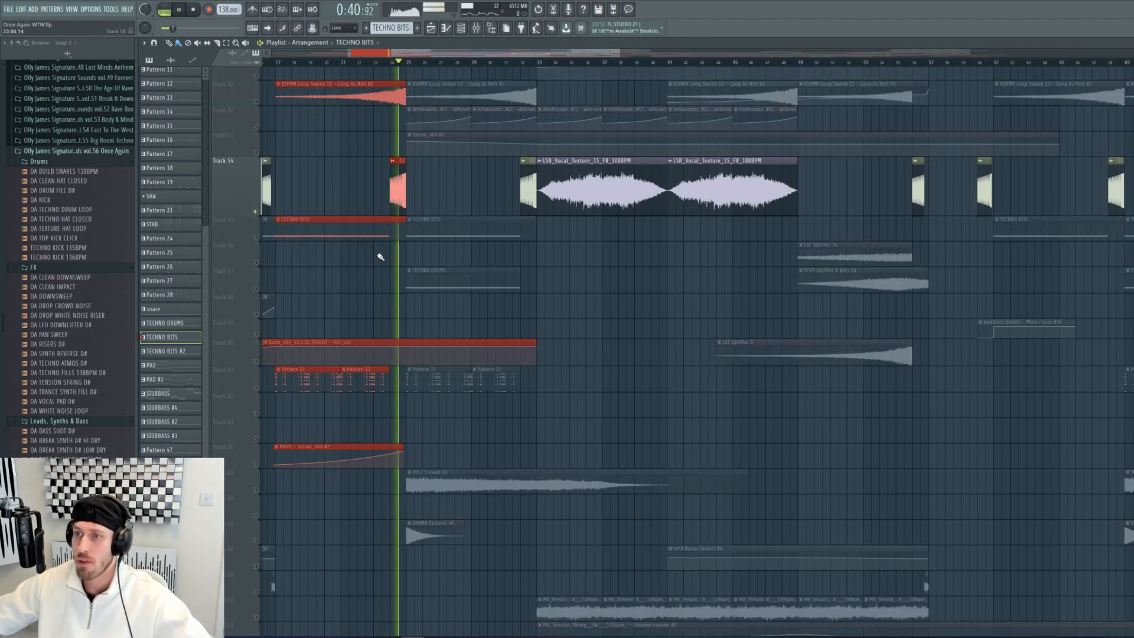
scroll(384, 248, "up", 5)
key("space")
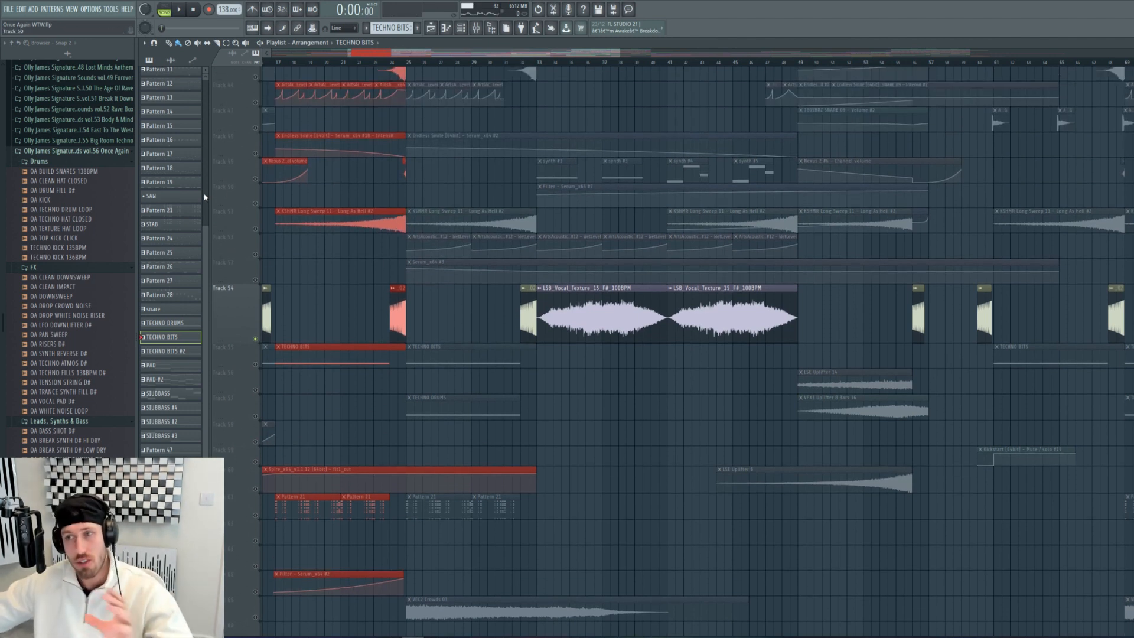
Step: Audition Track 45's effect clip just before bar 25 with solo and take the tracks out of solo
scroll(337, 212, "up", 6)
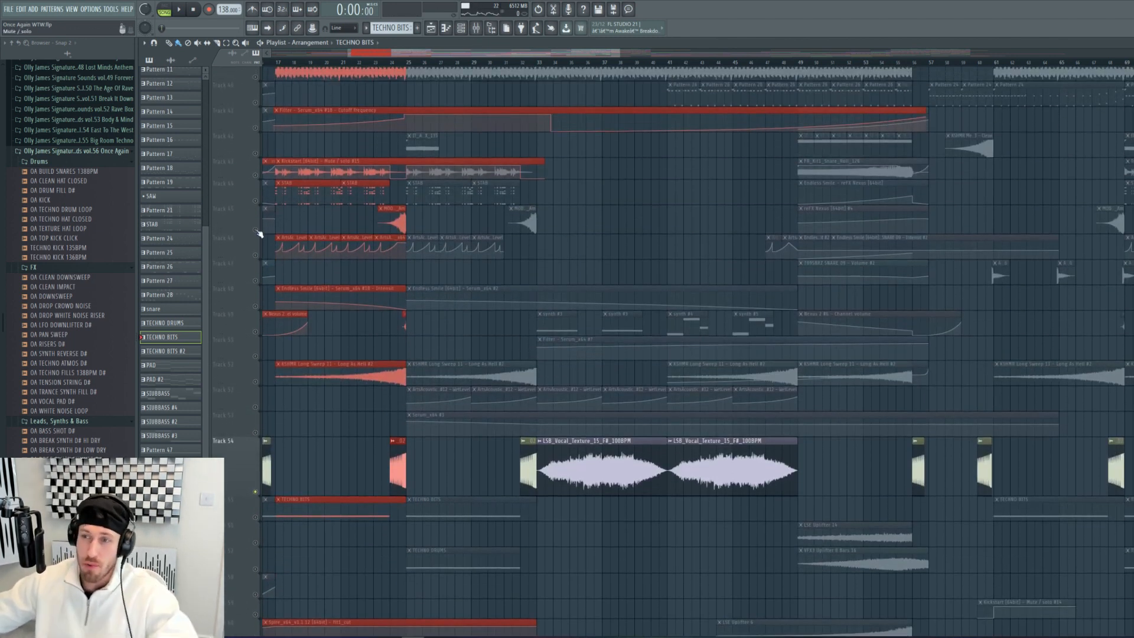
right_click(256, 230)
right_click(255, 230)
left_click(381, 62)
key("space")
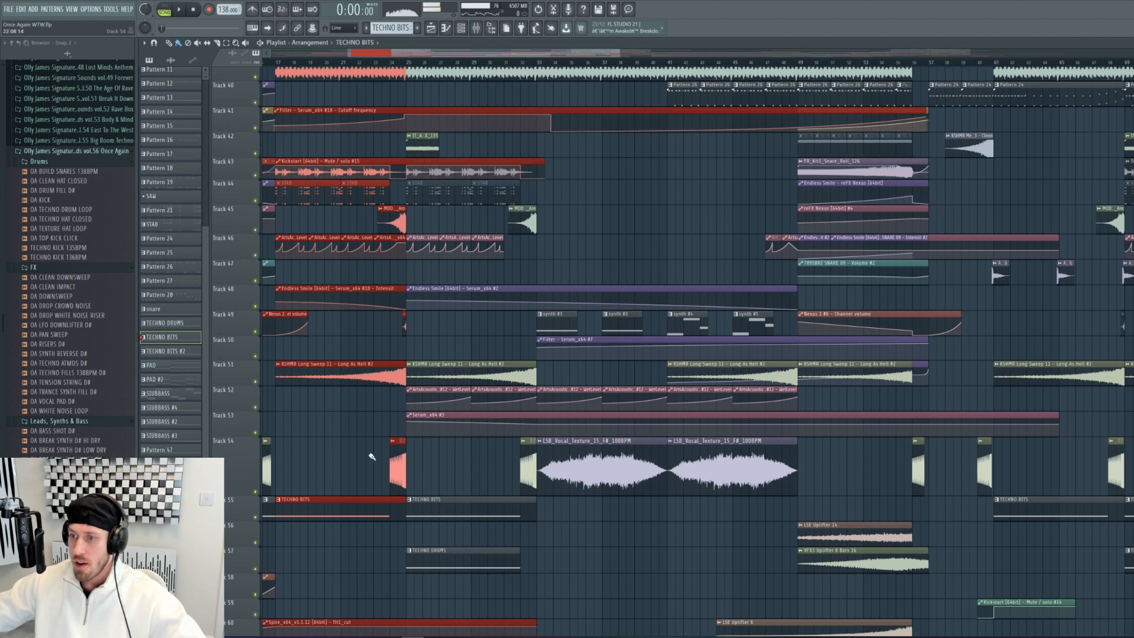
Step: Solo Track 11 with the Flanger mix level automation and start playback from bar 24
scroll(317, 452, "up", 10)
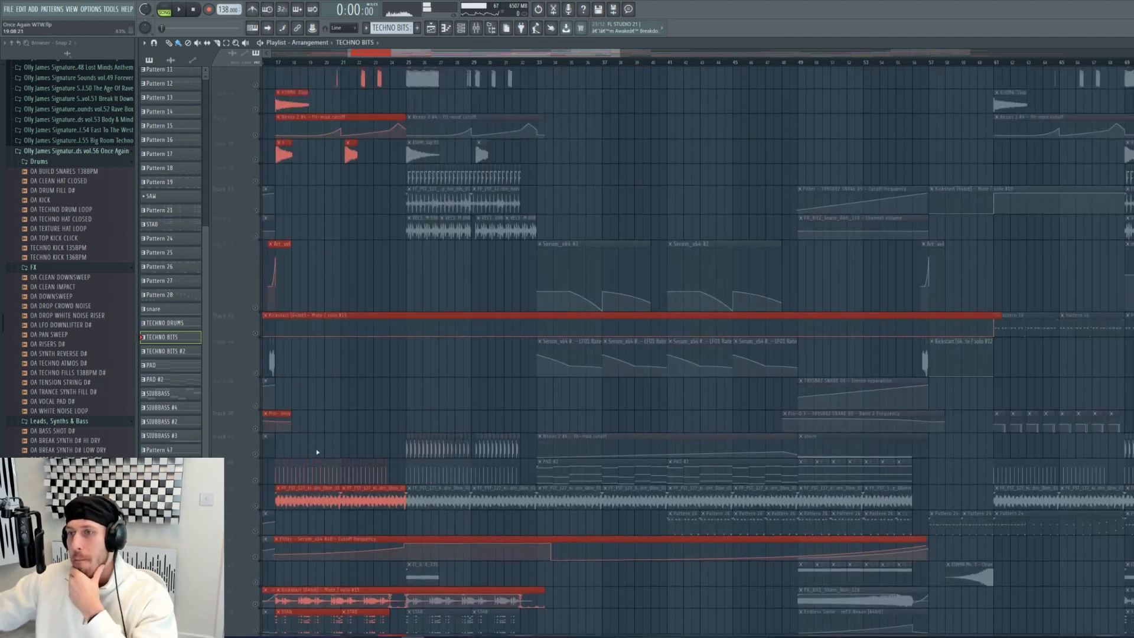
scroll(317, 452, "up", 10)
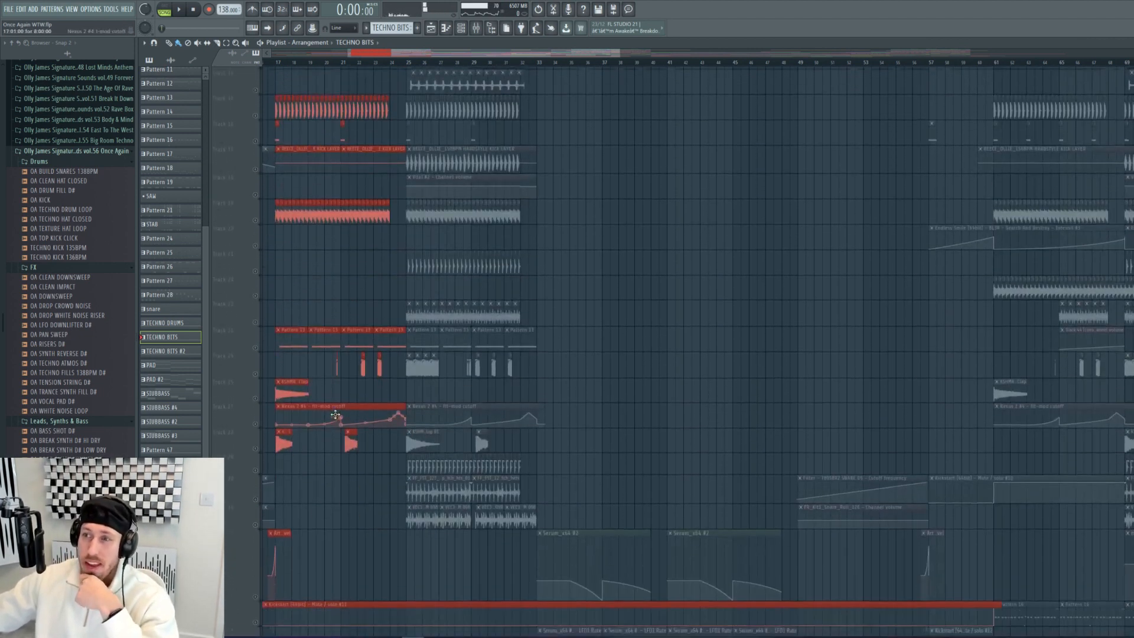
left_click(258, 242)
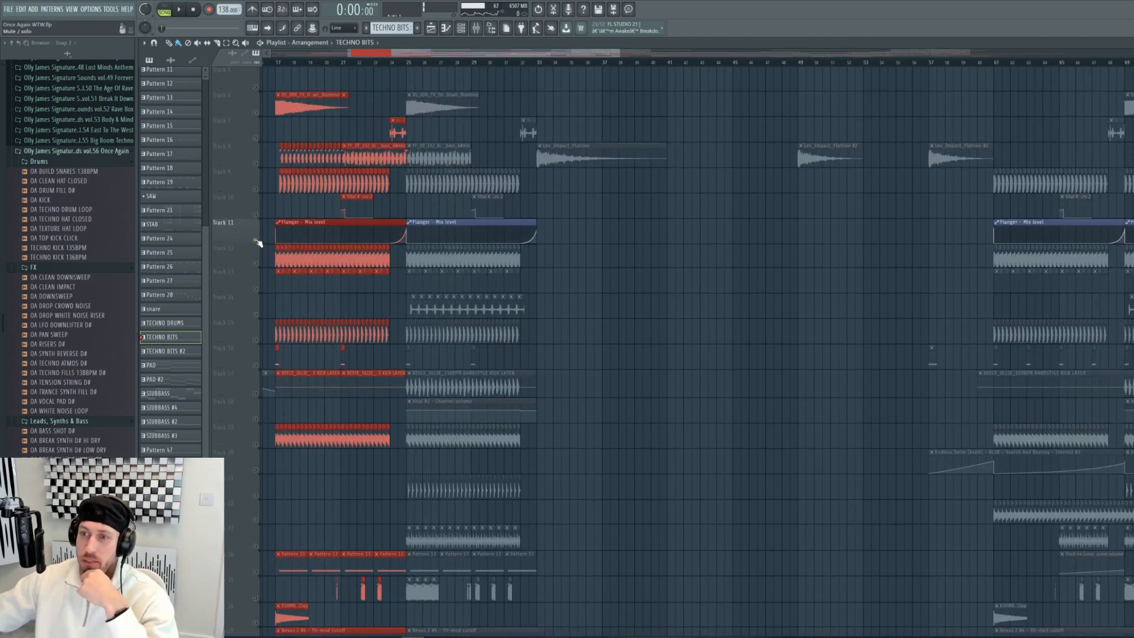
left_click(390, 63)
key("space")
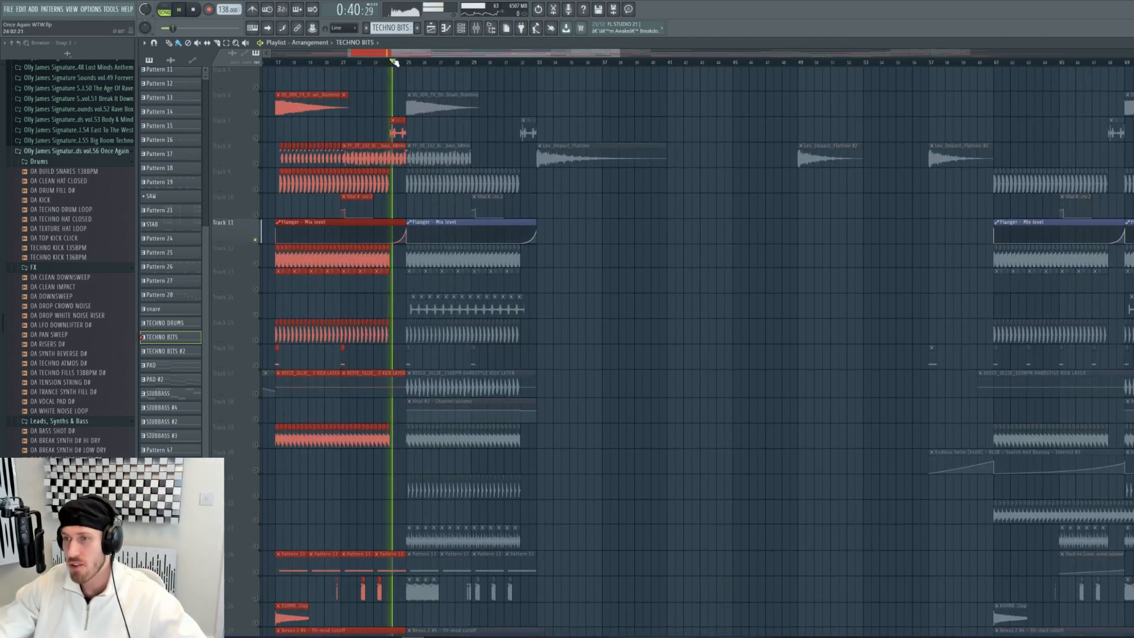
left_click(400, 238)
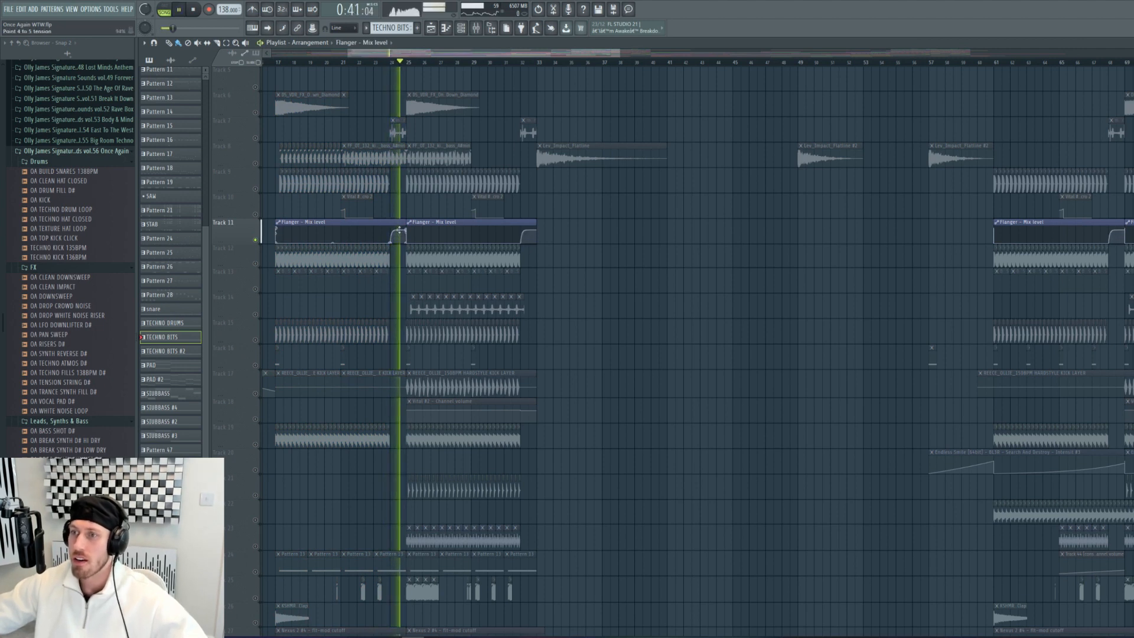
key("space")
key("ctrl+z")
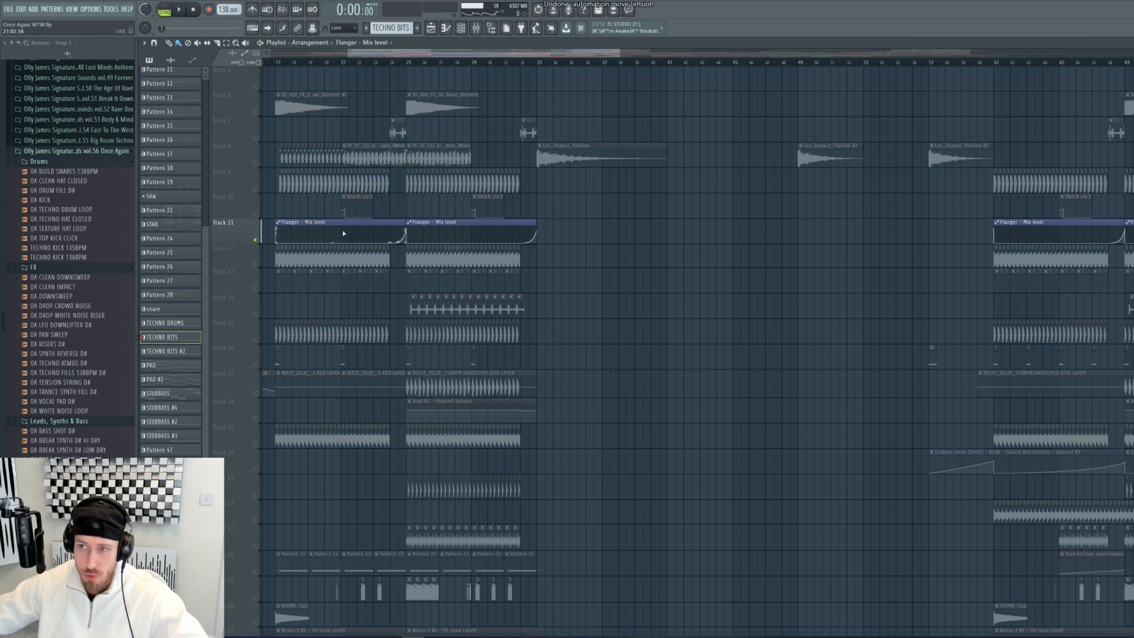
Step: View the Fruity Flanger settings on the reFX Nexus #10 mixer track and close the mixer
left_click(378, 223)
left_click(479, 33)
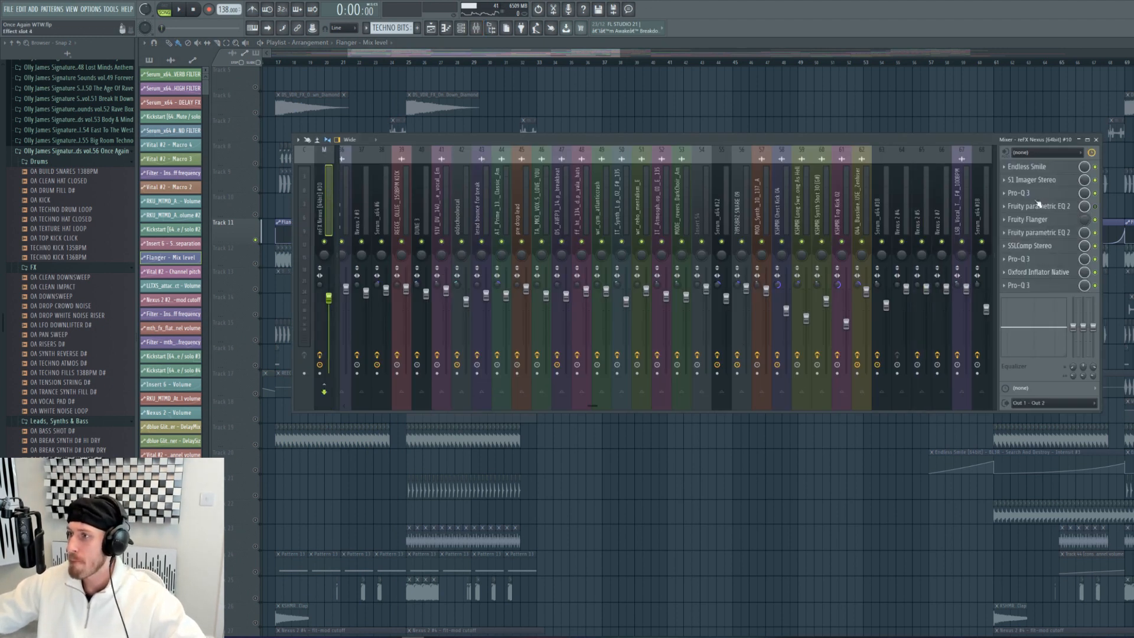
left_click(1049, 221)
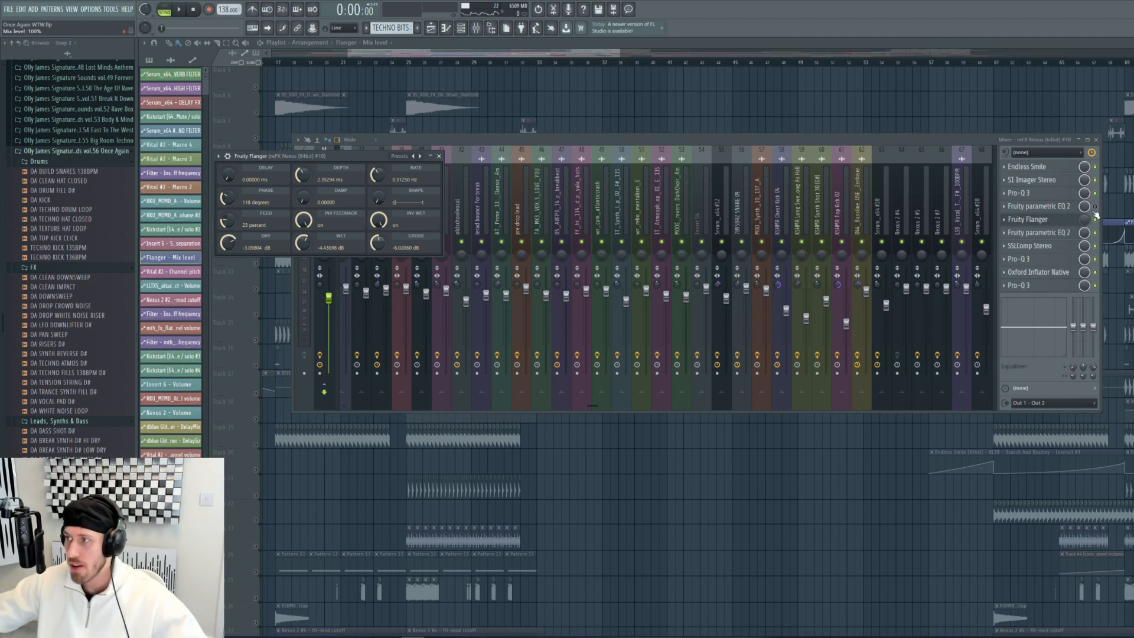
key("F9")
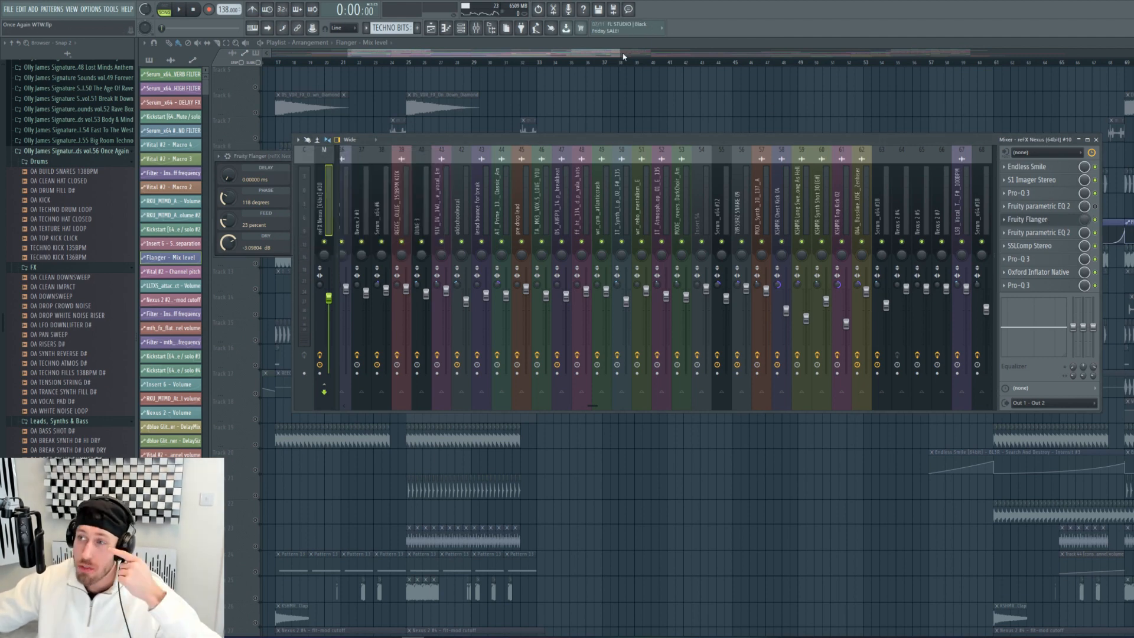
Step: Take Track 11 out of solo and look down through the first drop's tracks for remaining layers
left_click_drag(621, 52, 617, 56)
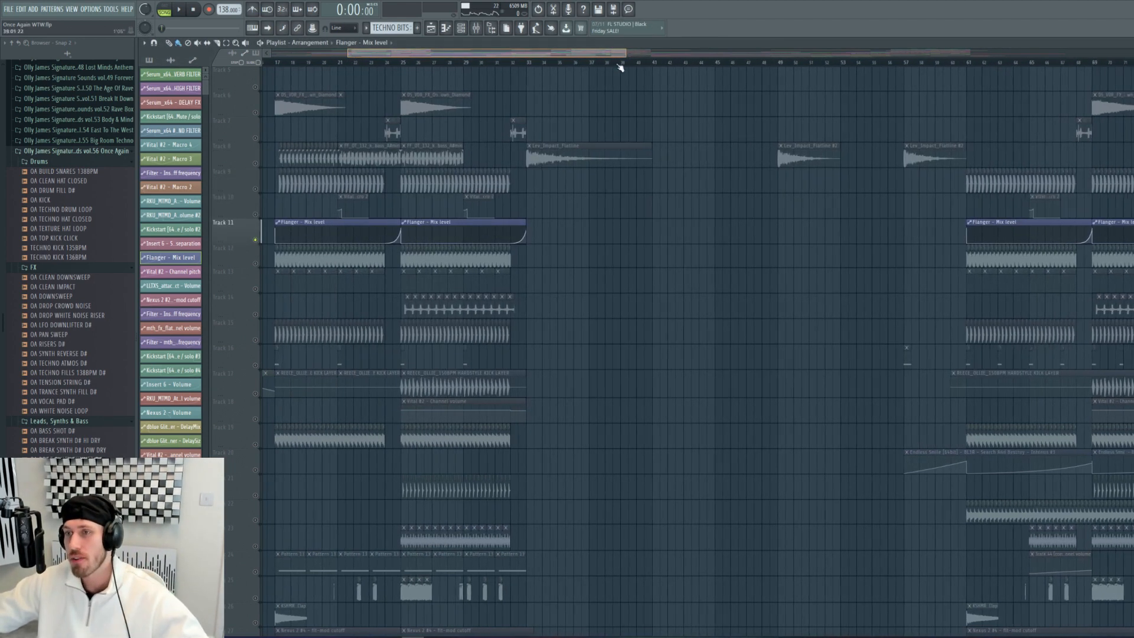
left_click(258, 166)
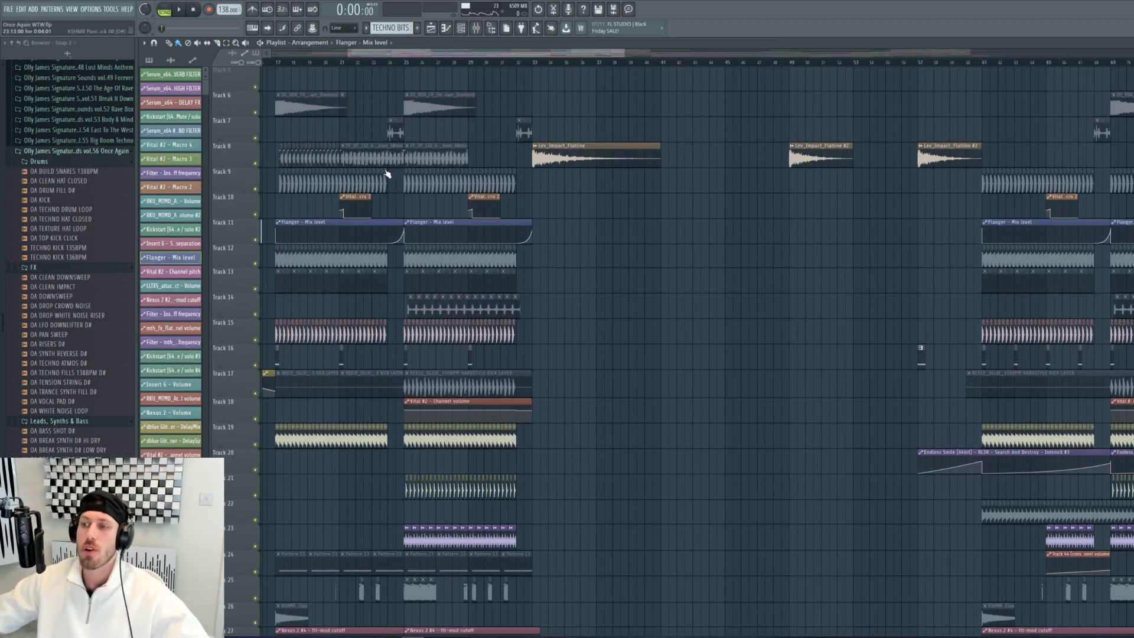
scroll(463, 352, "down", 8)
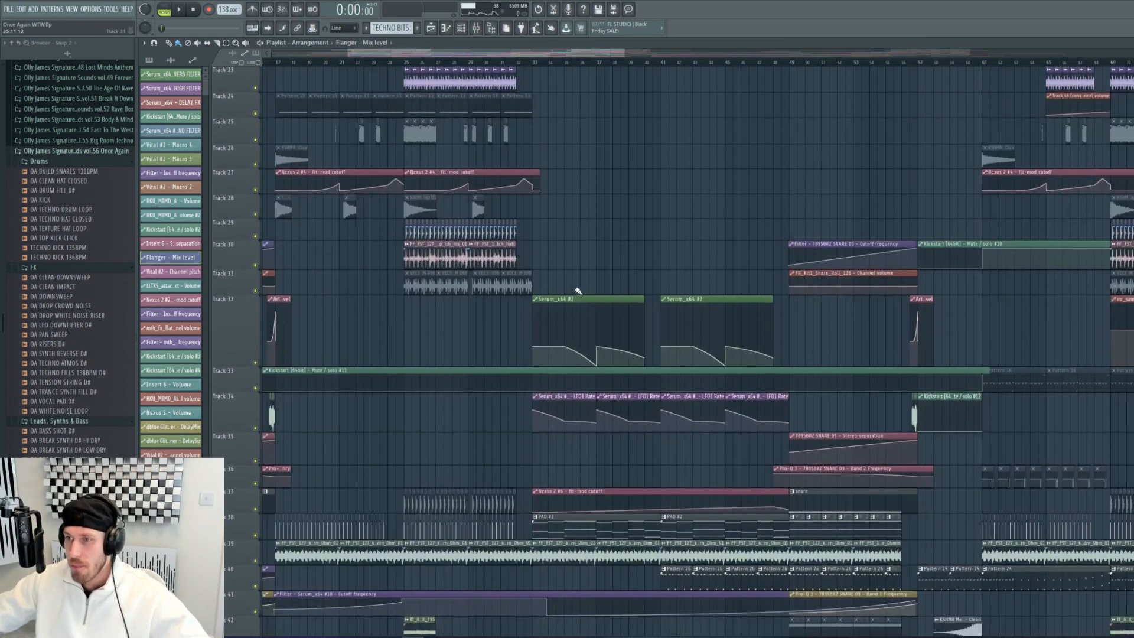
scroll(577, 290, "down", 10)
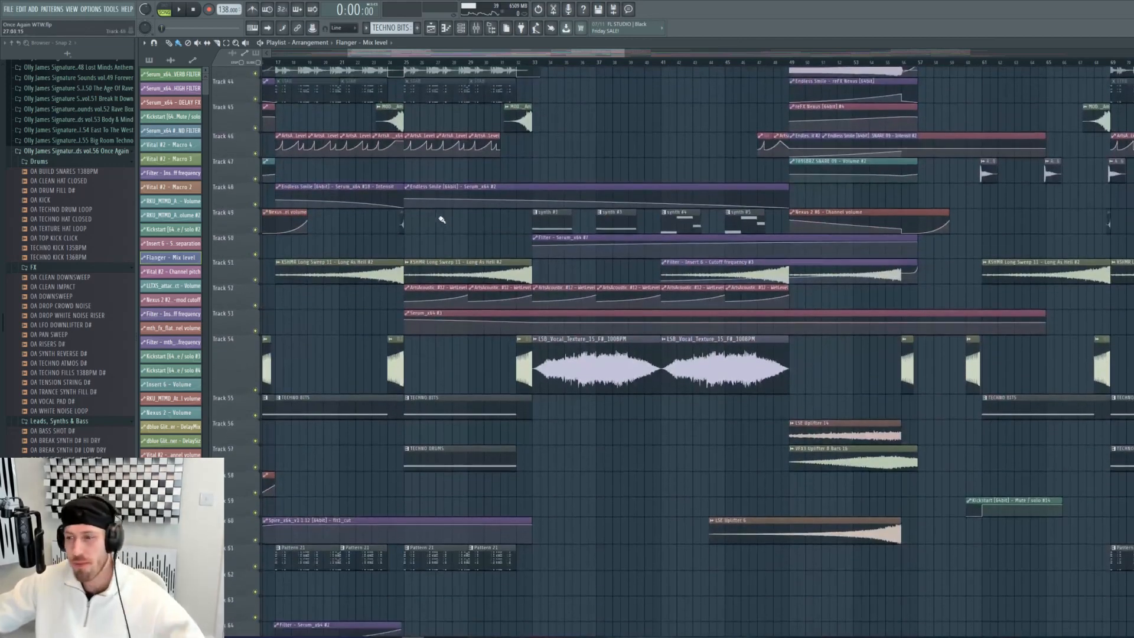
scroll(444, 288, "down", 2)
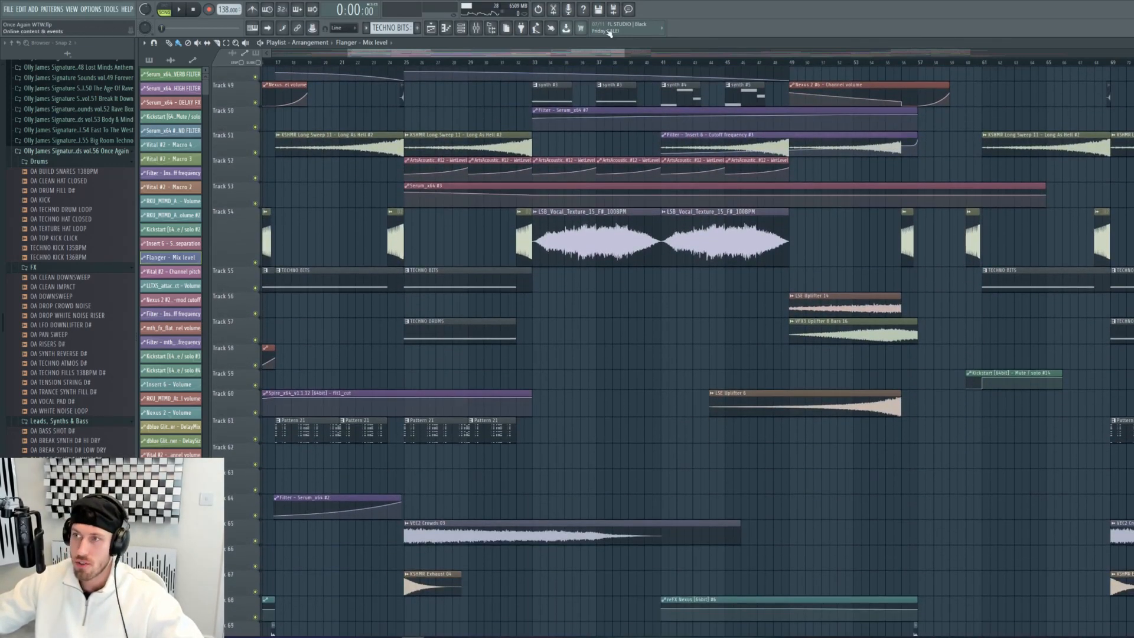
Step: Survey the whole arrangement across its tracks and return to the section starting at bar 17
scroll(491, 544, "down", 3, "ctrl")
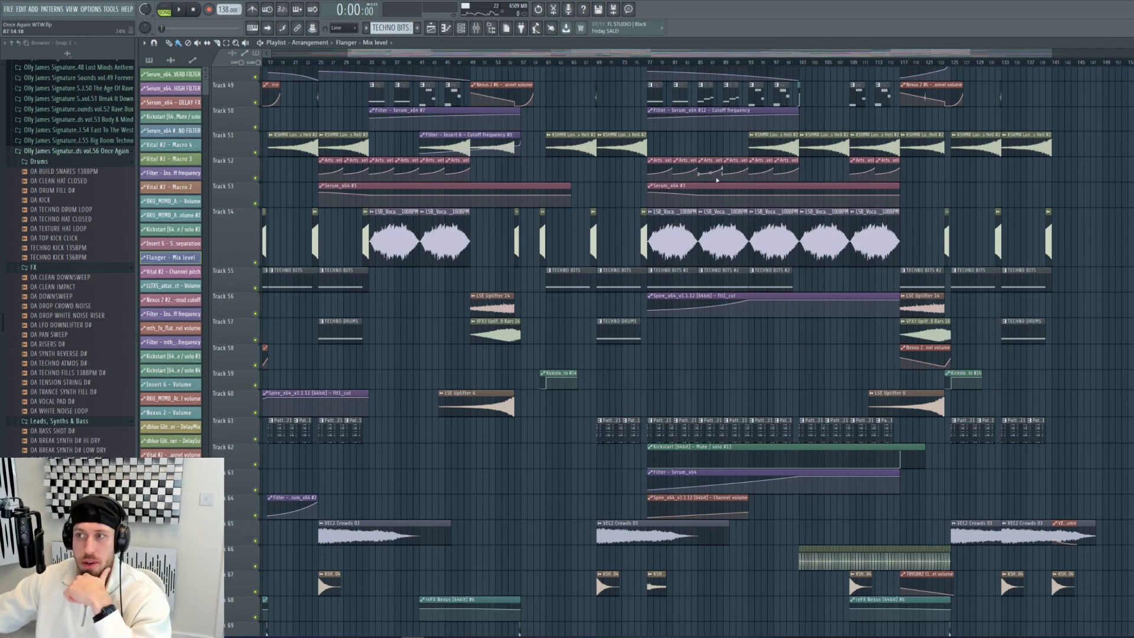
scroll(326, 234, "up", 6)
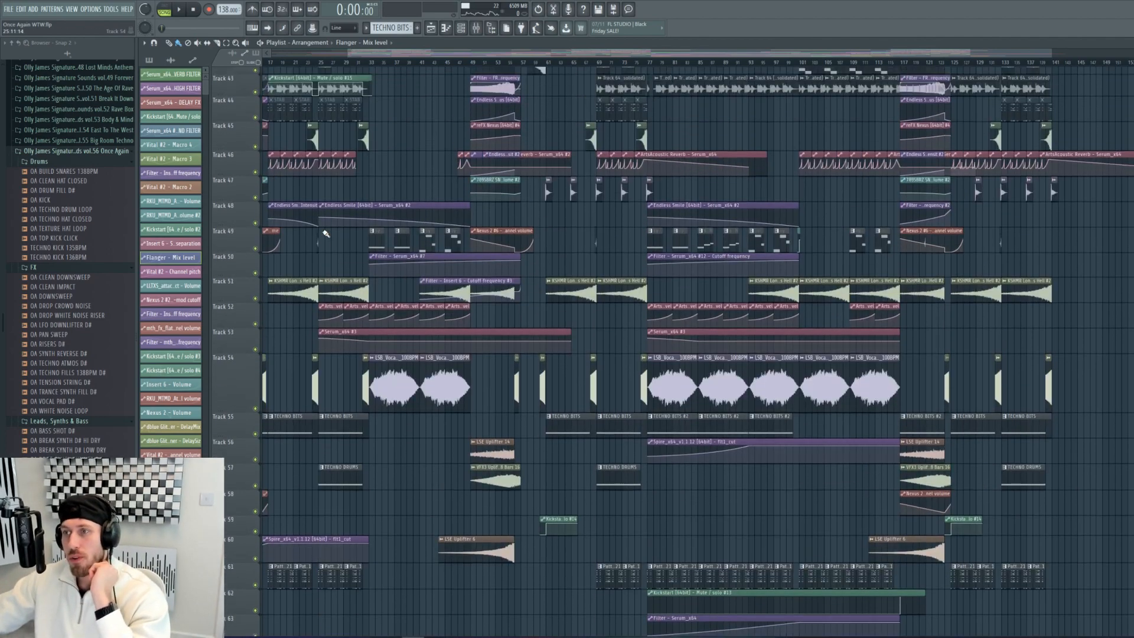
scroll(341, 269, "down", 12)
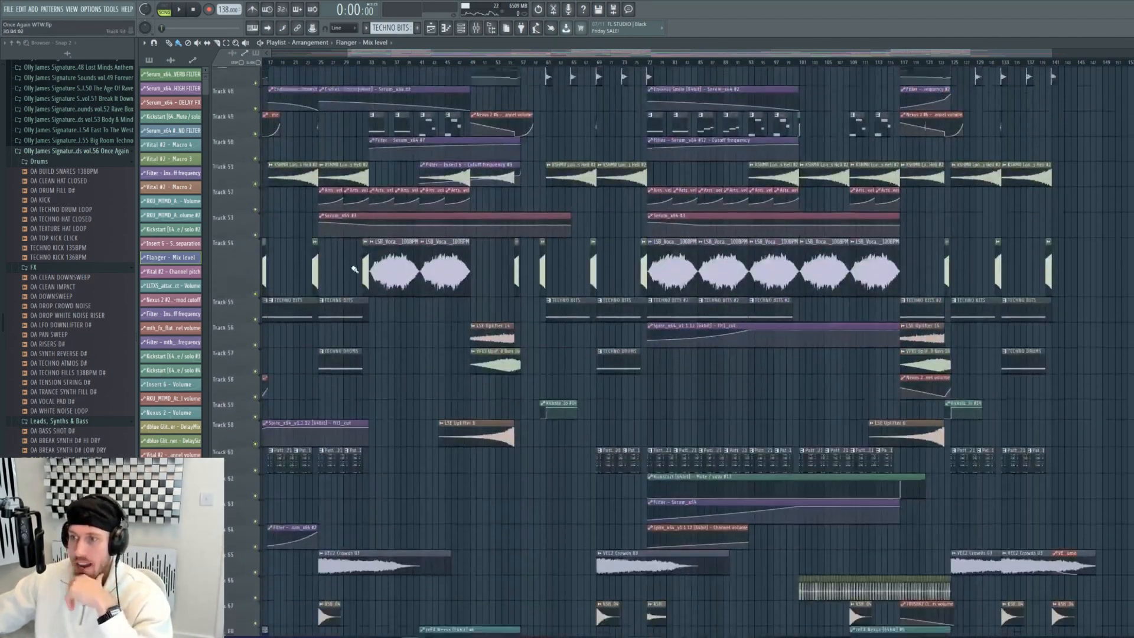
scroll(382, 317, "up", 20)
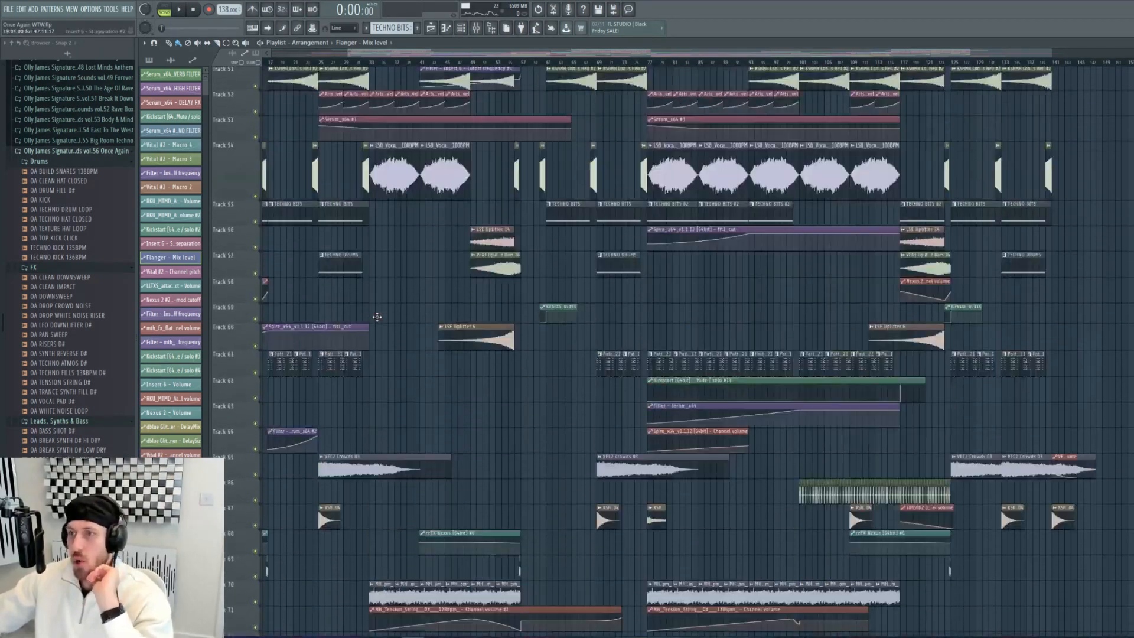
scroll(332, 358, "up", 1)
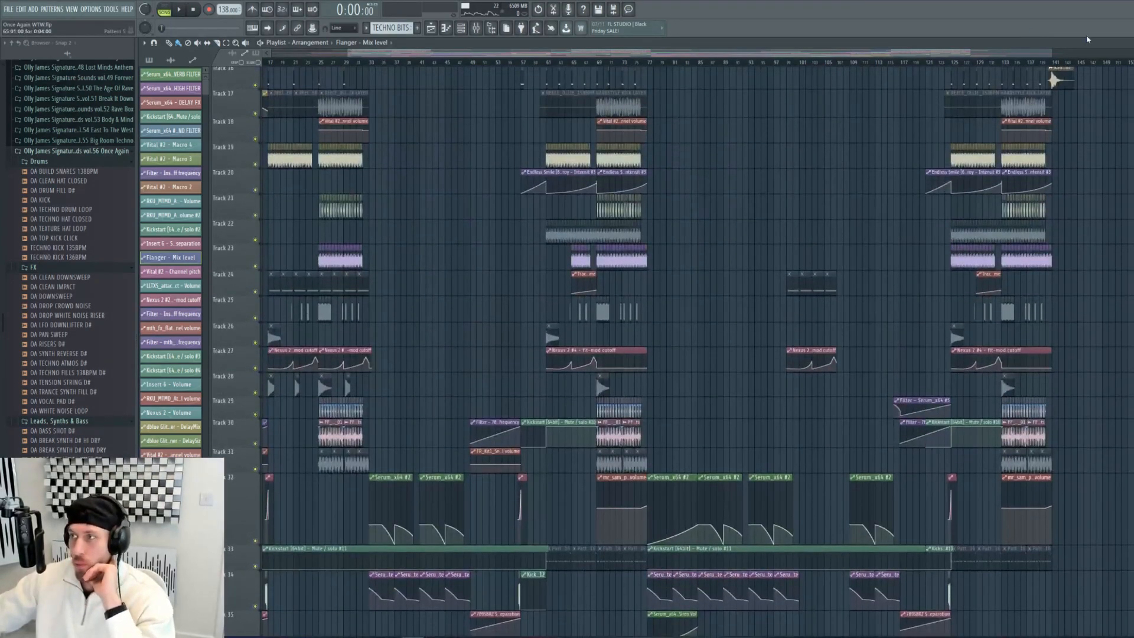
left_click_drag(1052, 54, 673, 55)
scroll(330, 281, "down", 3)
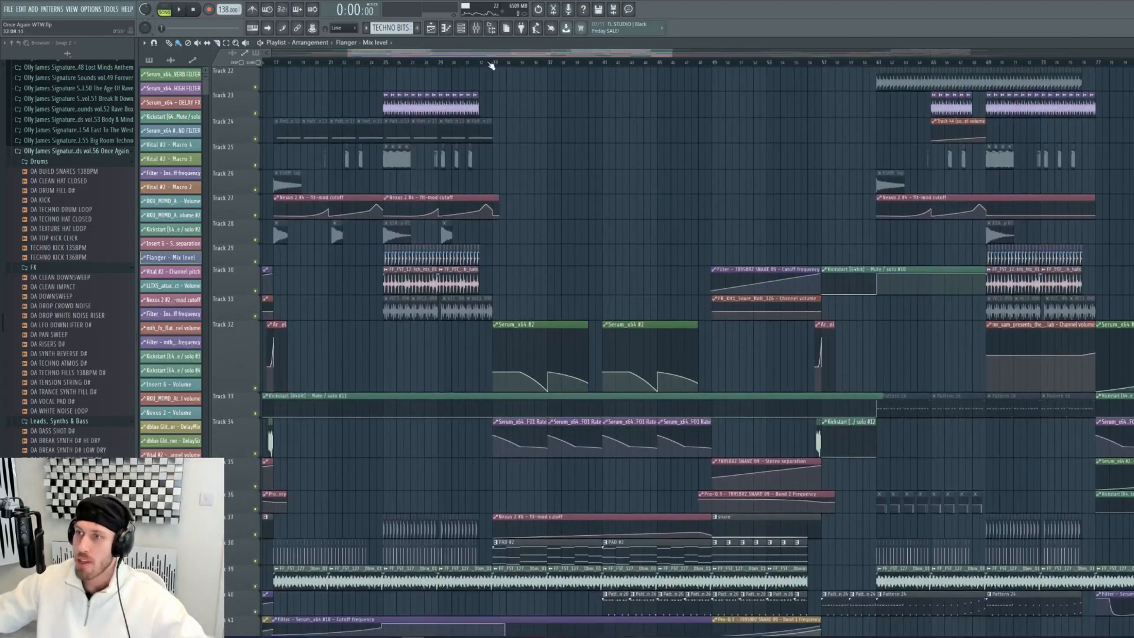
Step: Play the breakdown from bar 33 and look down through its tracks to Track 74, then stop playback
key("space")
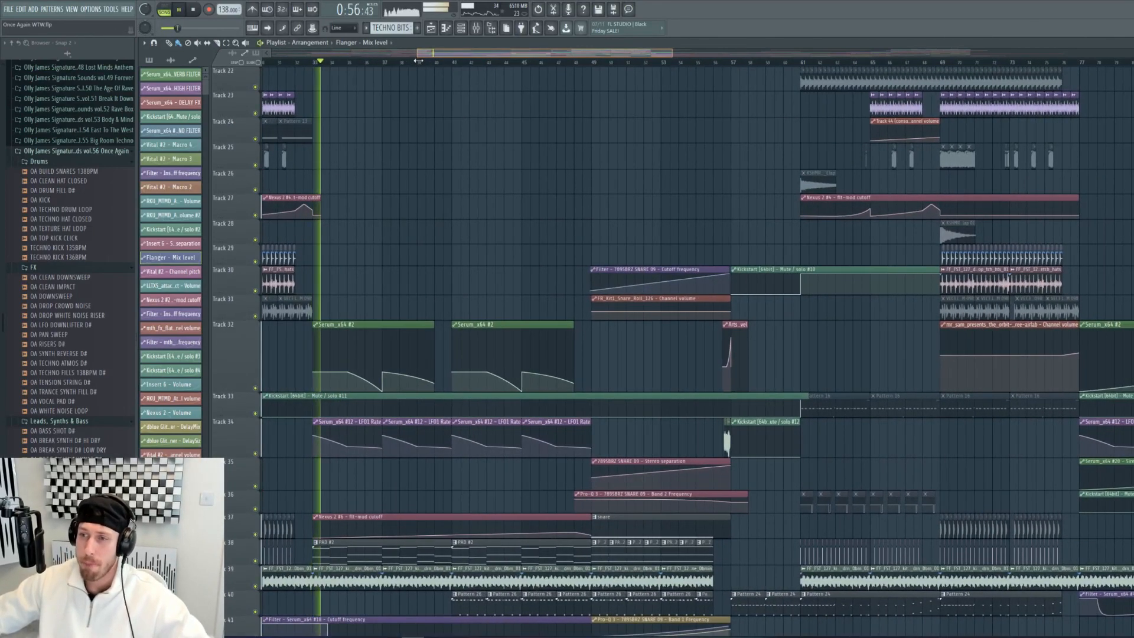
scroll(456, 252, "down", 3)
scroll(456, 251, "down", 5)
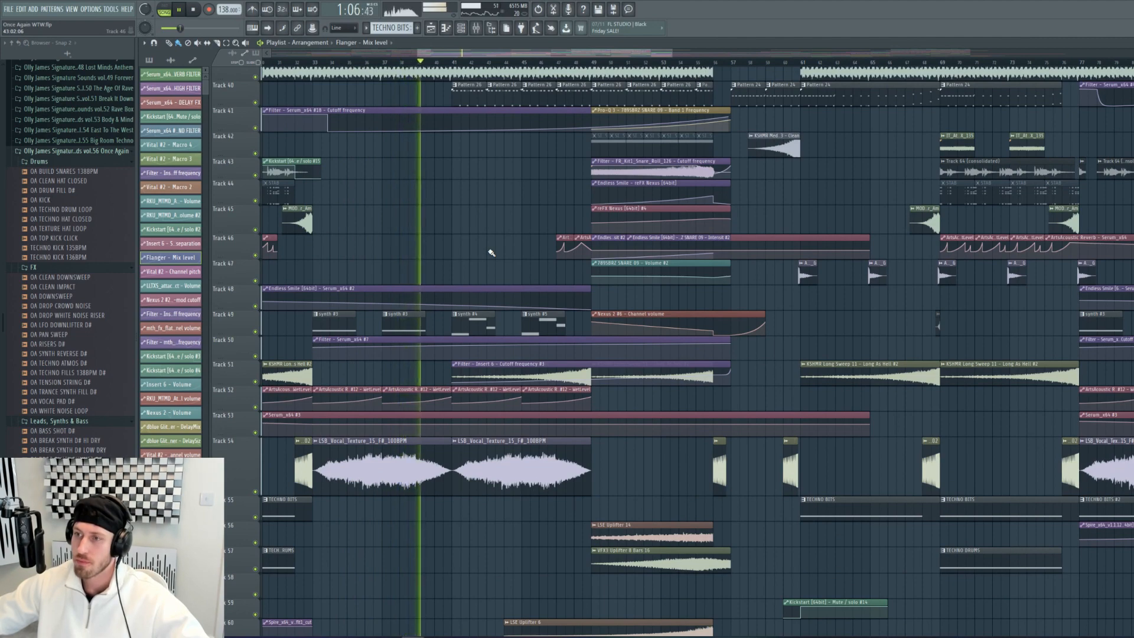
scroll(490, 253, "up", 8)
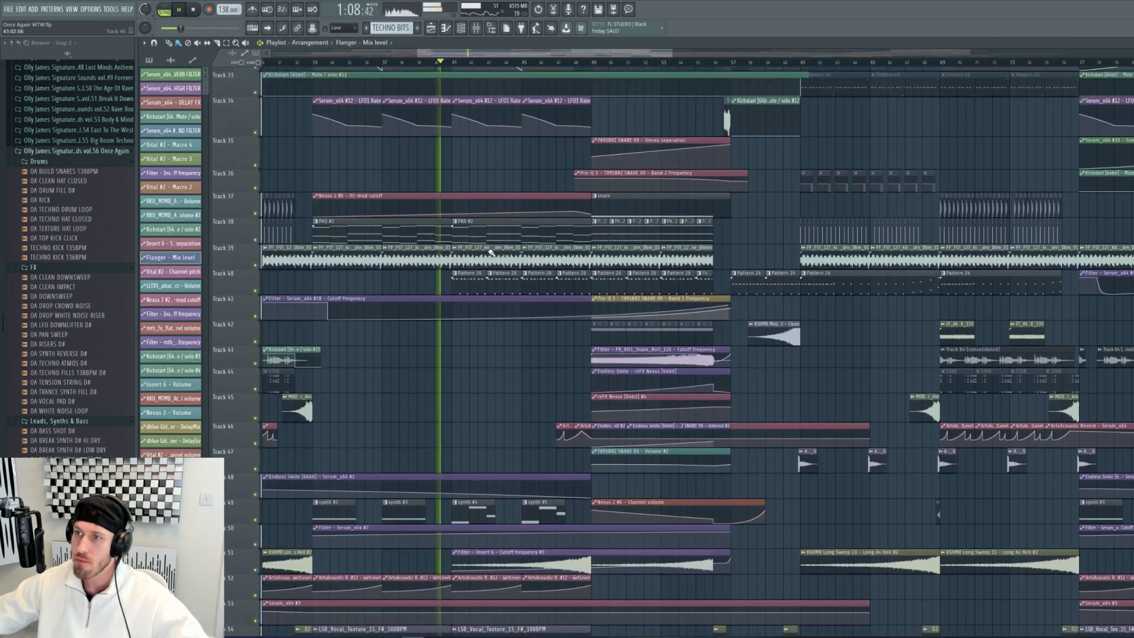
scroll(488, 253, "down", 7)
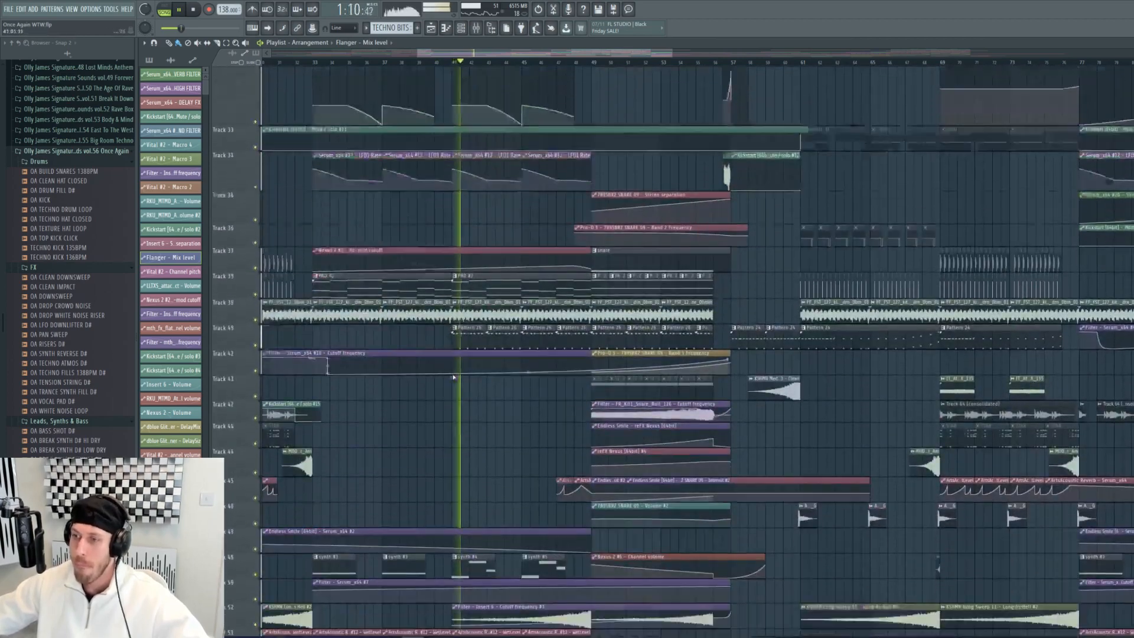
scroll(550, 328, "down", 10)
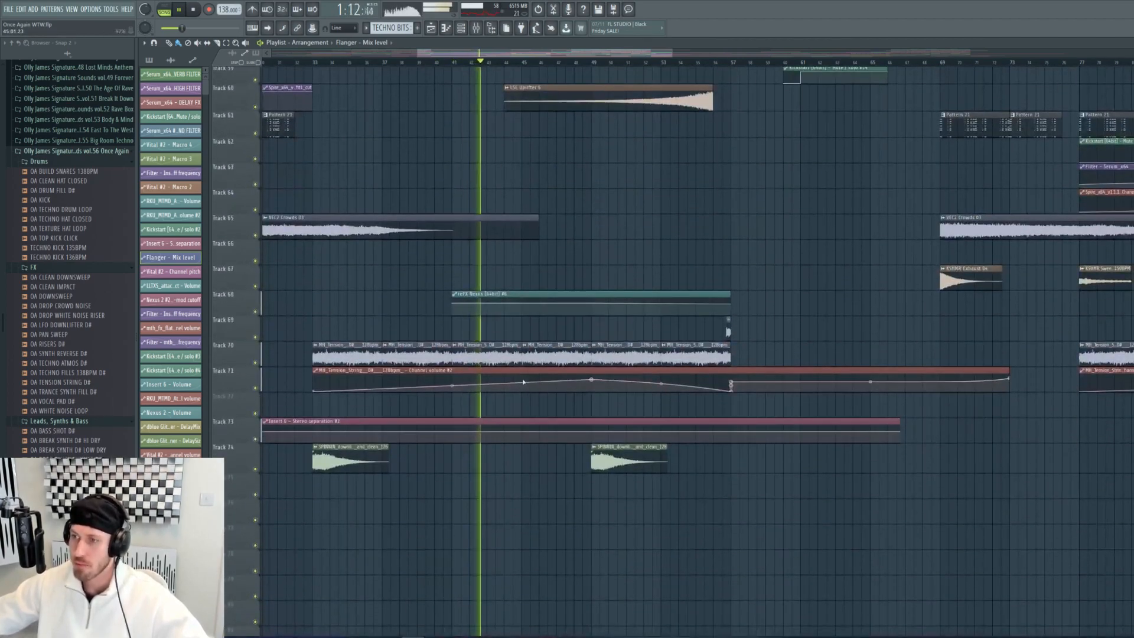
scroll(523, 382, "up", 1)
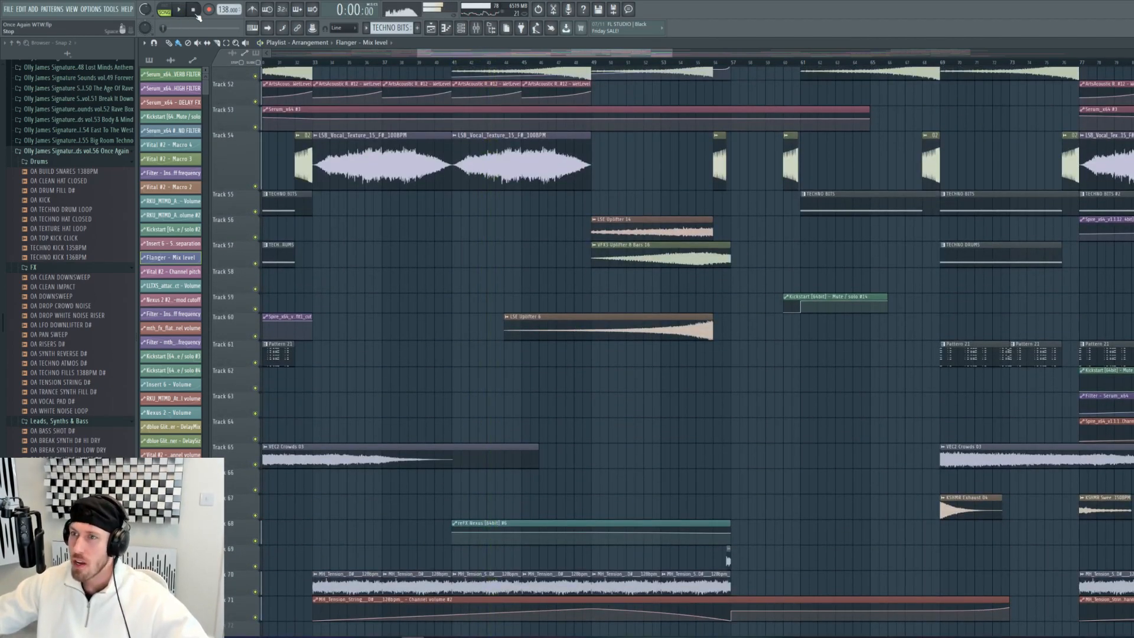
key("space")
Step: Move the playback position to bar 41, select the synth #4 clip and mute Track 49
left_click(454, 62)
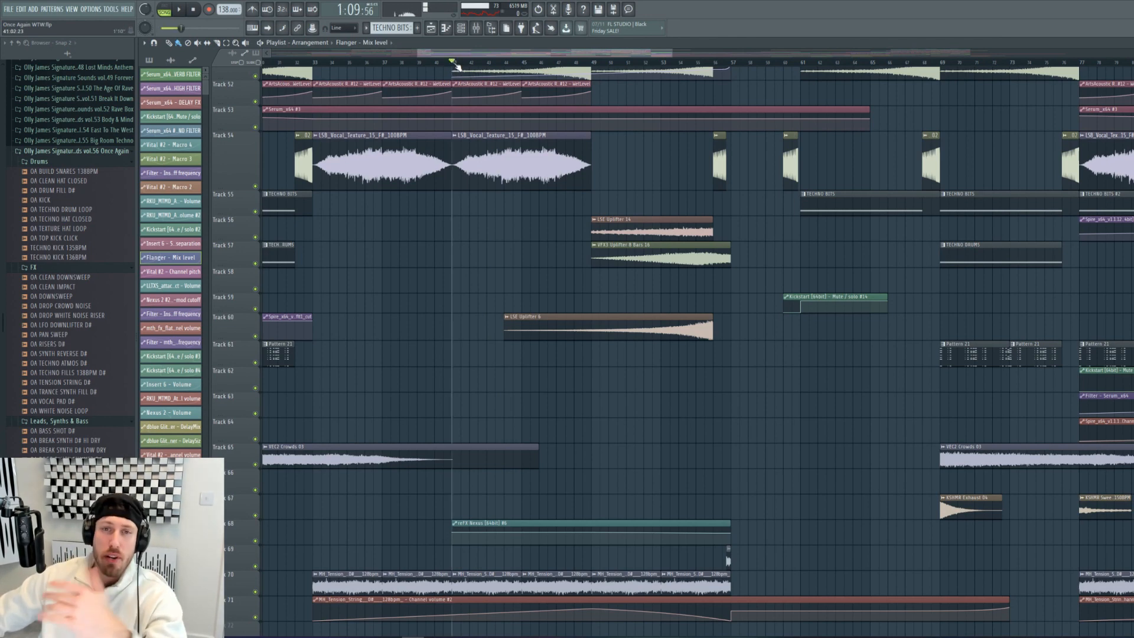
scroll(568, 305, "up", 8)
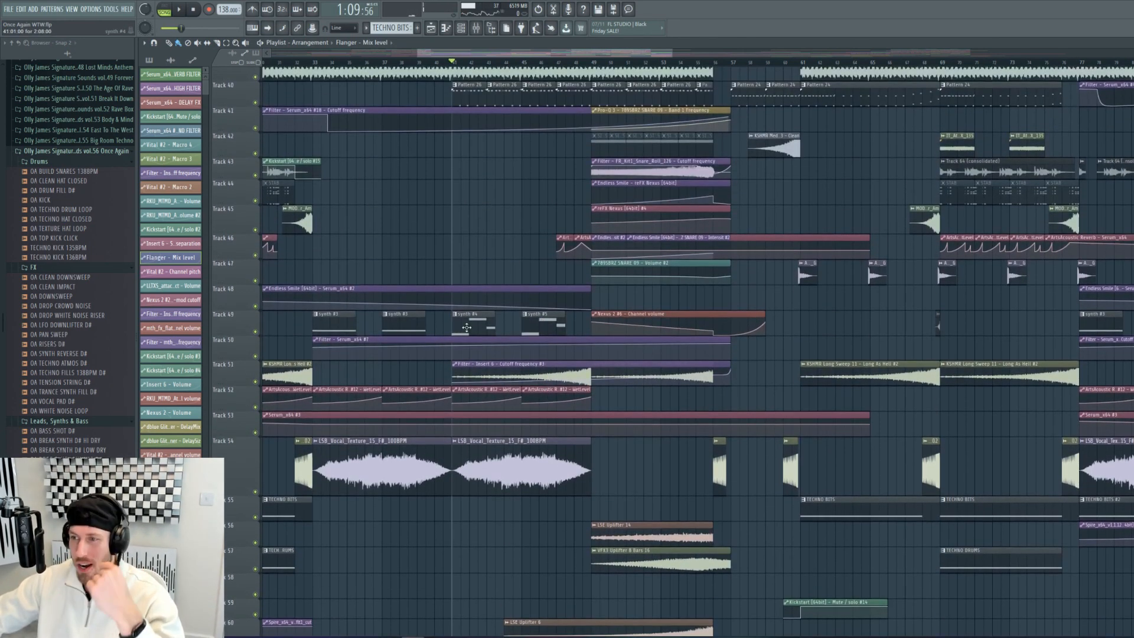
left_click(466, 327)
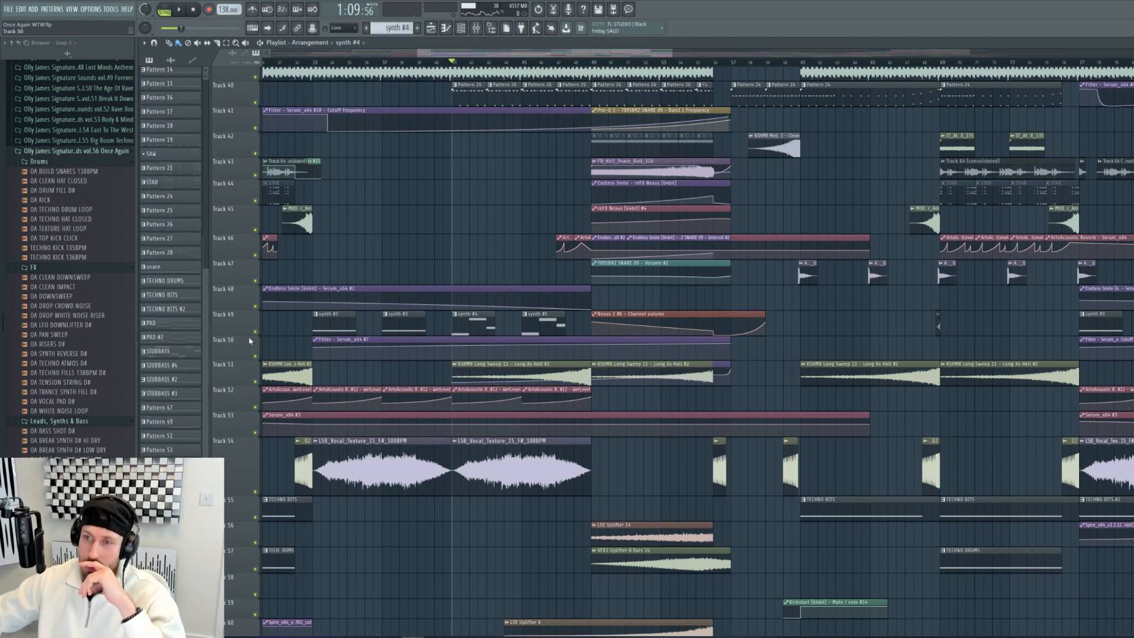
Step: Open the PAD #2 pattern in the piano roll, audition its chords in pattern mode and stop back in the playlist
scroll(348, 347, "up", 7)
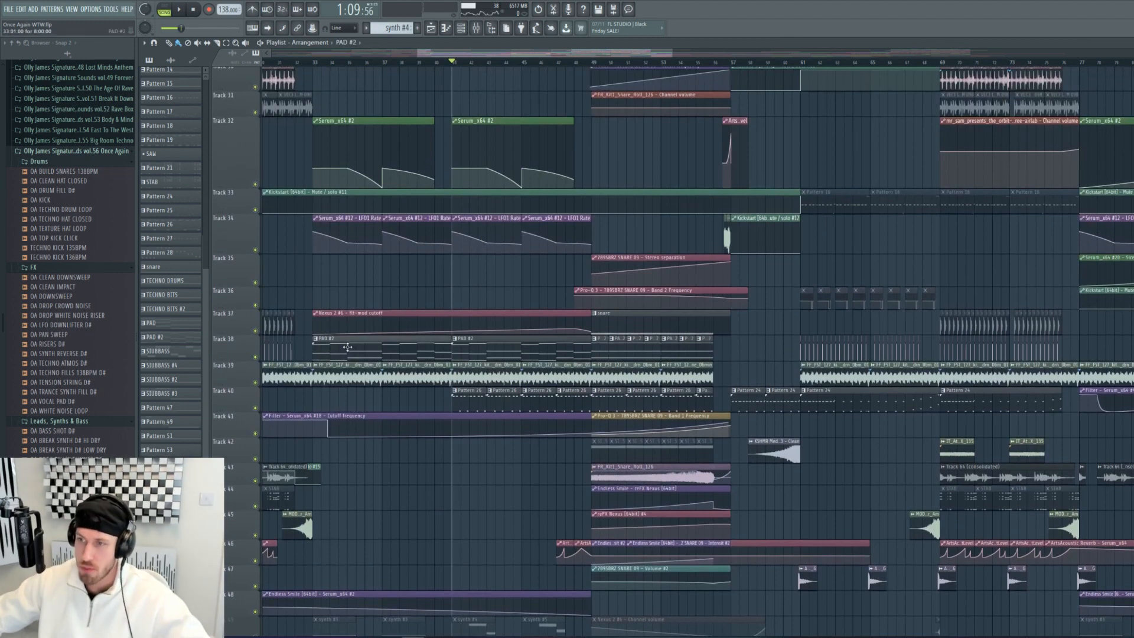
double_click(348, 347)
left_click_drag(464, 56, 296, 54)
left_click(164, 9)
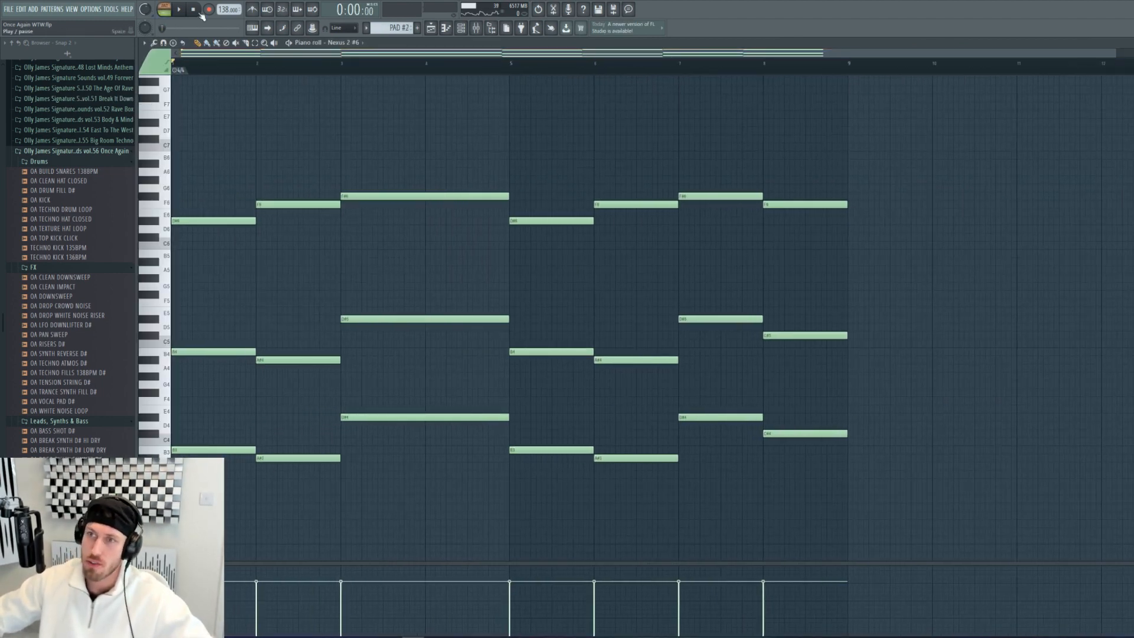
key("space")
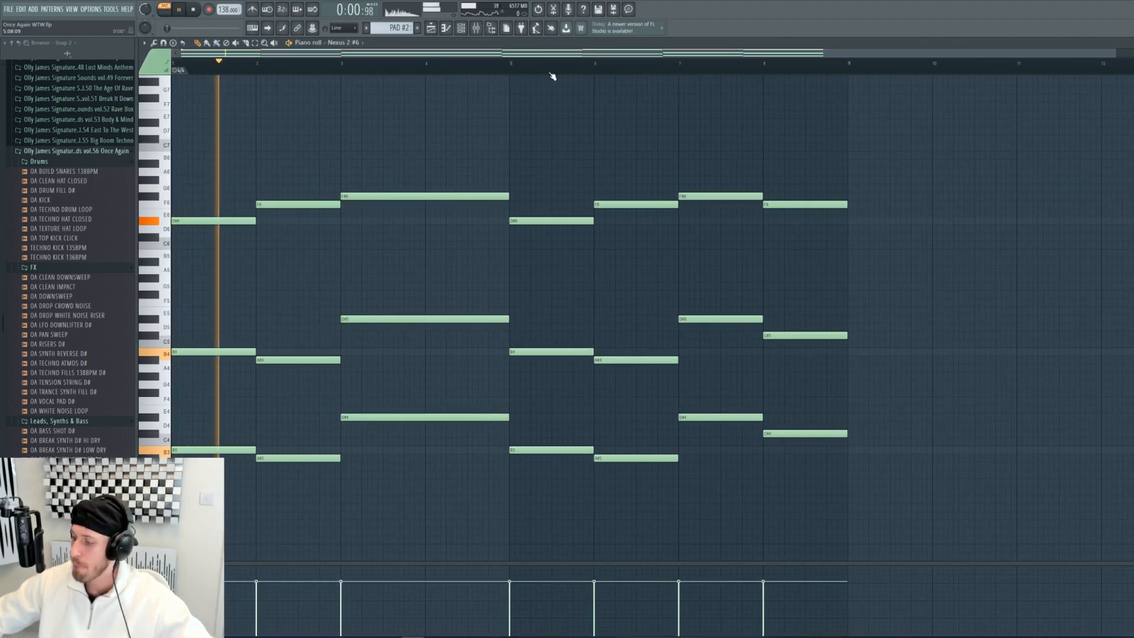
left_click(431, 28)
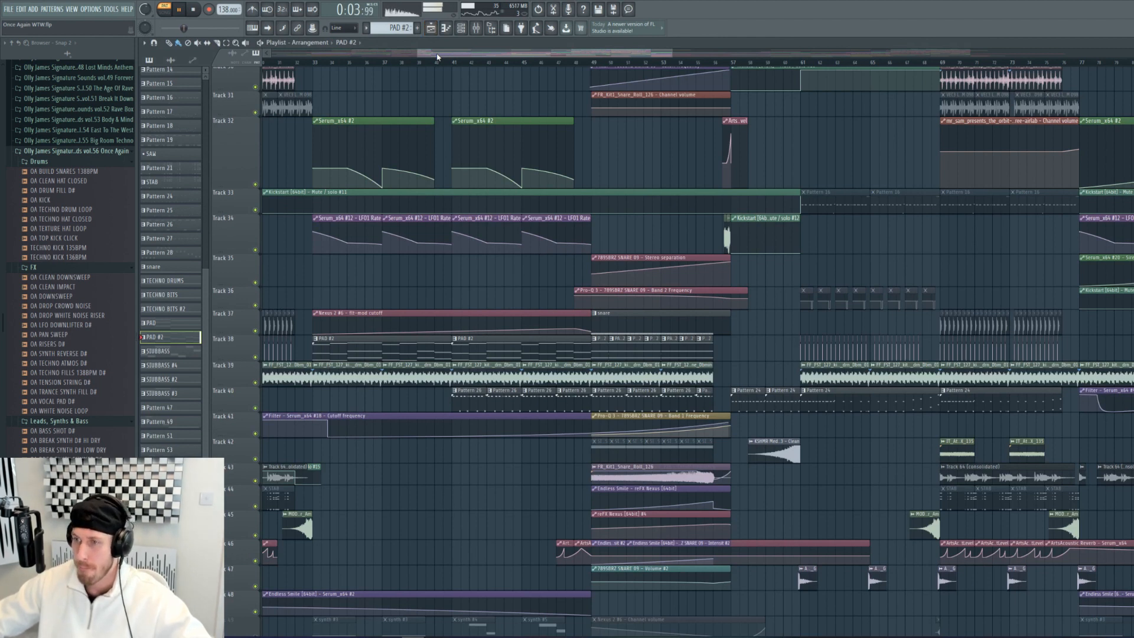
left_click(195, 9)
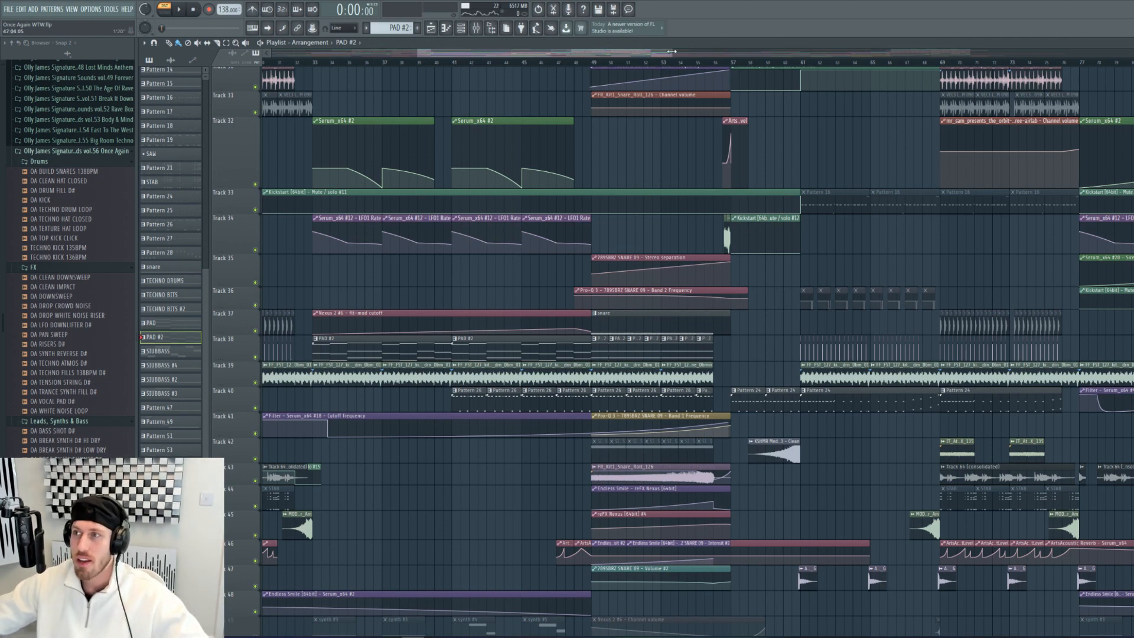
Step: Select the drip drone kit loop clip on Track 39 followed by the PAD #2 clip on Track 38
left_click_drag(671, 52, 623, 46)
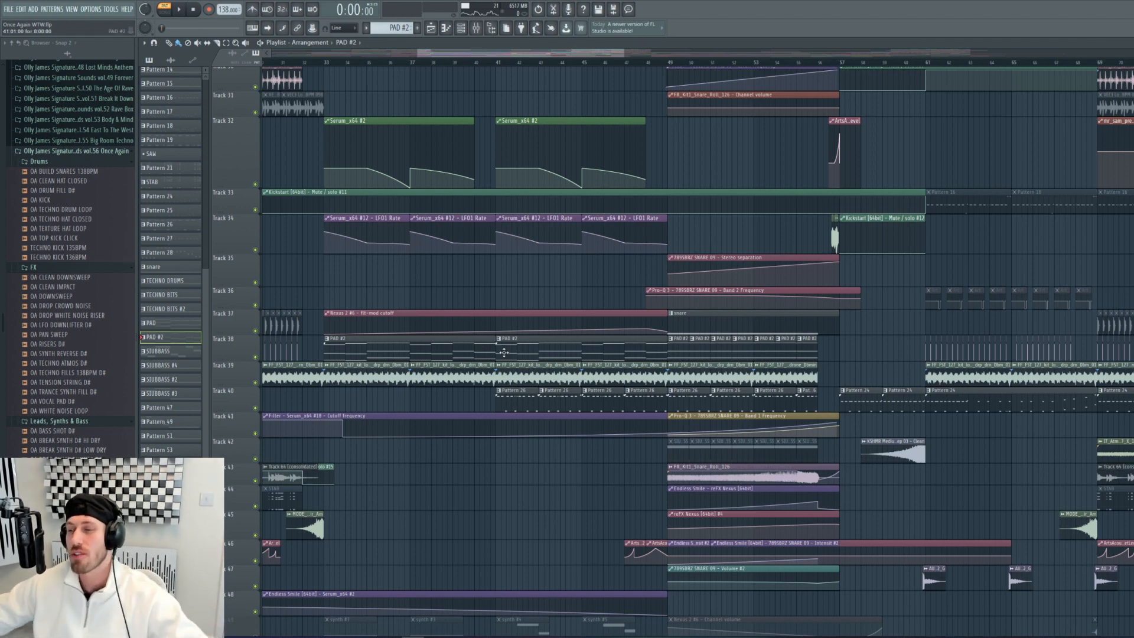
scroll(416, 412, "down", 3)
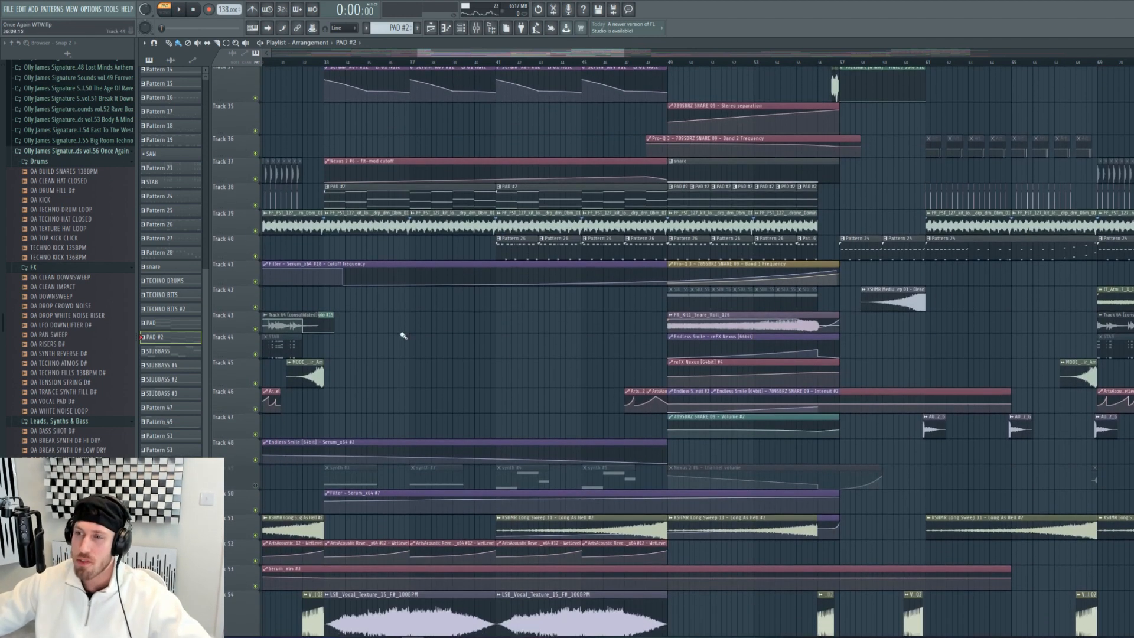
left_click(435, 222)
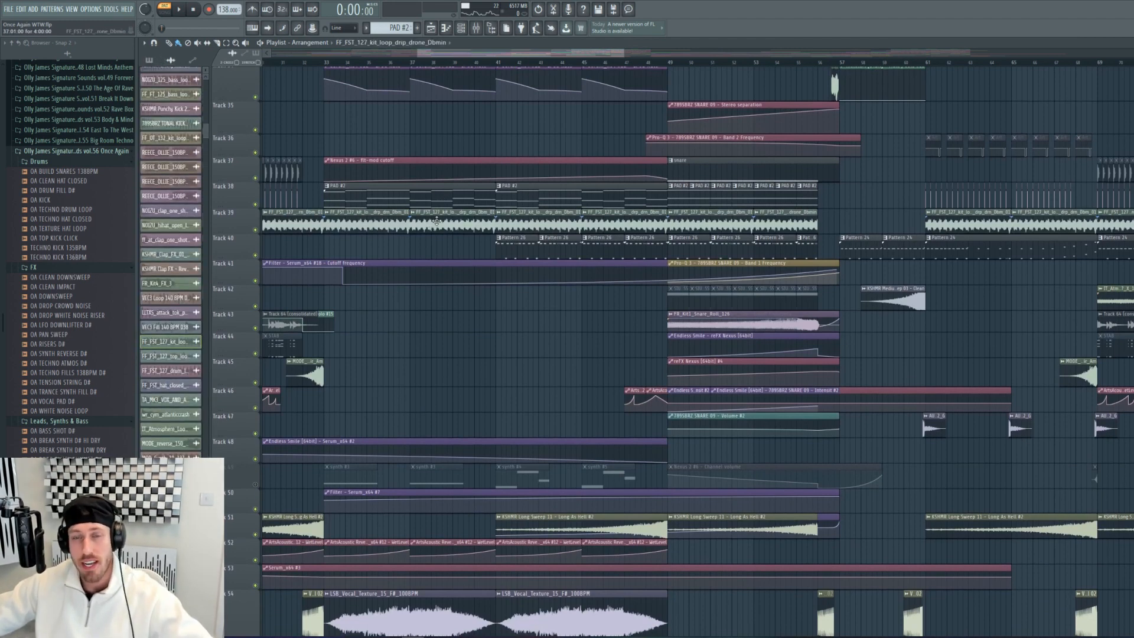
left_click(449, 205)
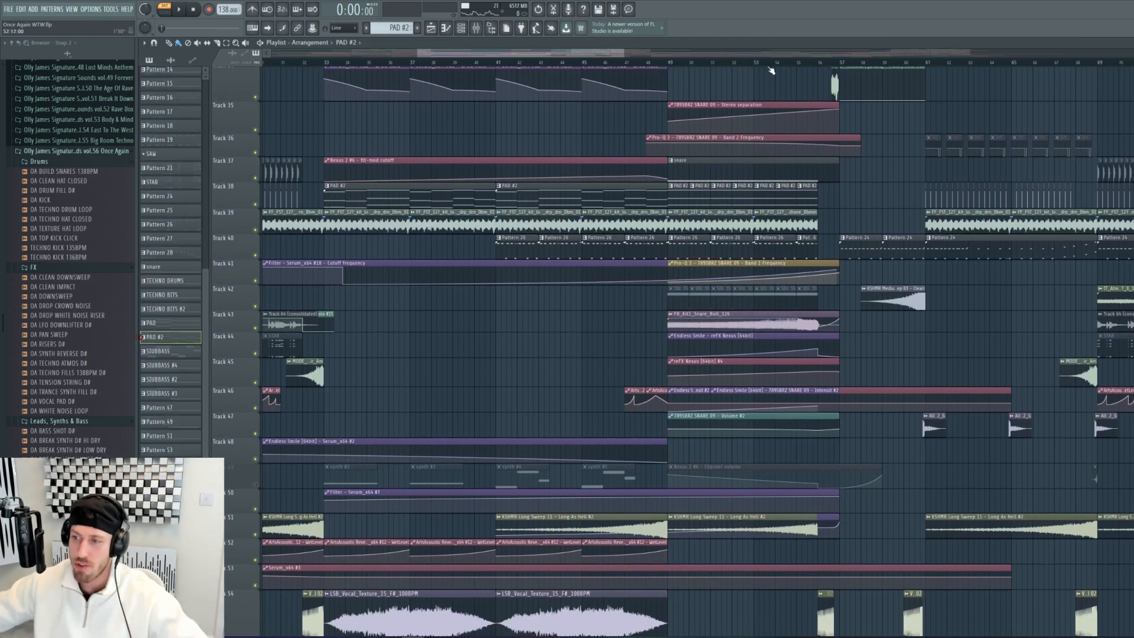
Step: Solo Track 54 with the LSB_Vocal_Texture_15_F#_100BPM clips and play it from bar 33 in song mode
scroll(381, 308, "down", 4)
double_click(373, 423)
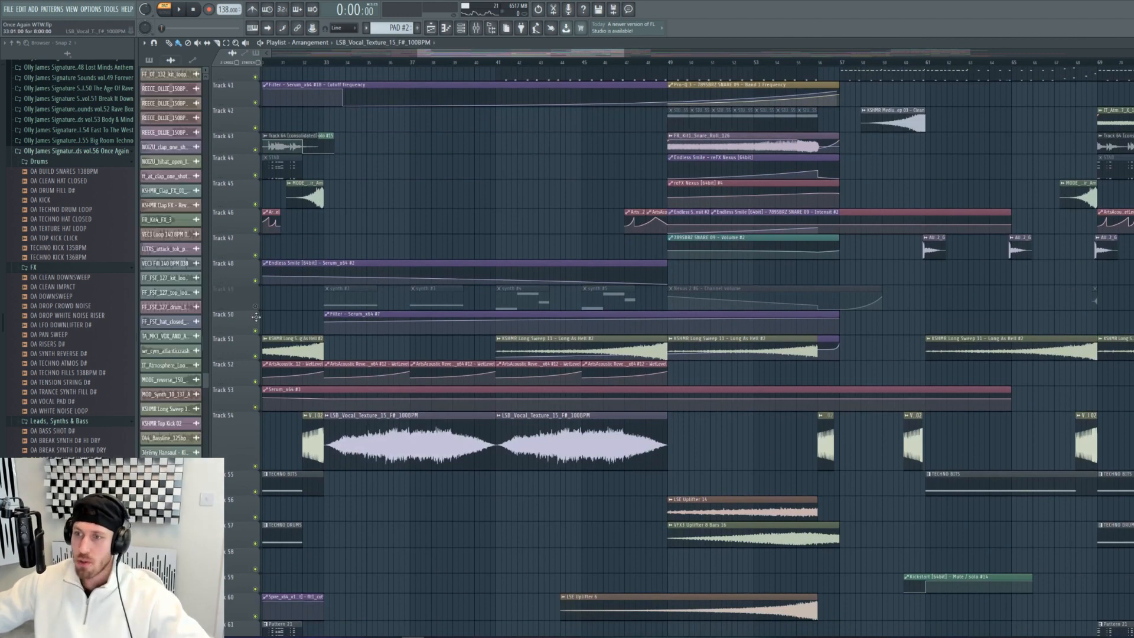
key("l")
key("space")
left_click(454, 144)
right_click(255, 466)
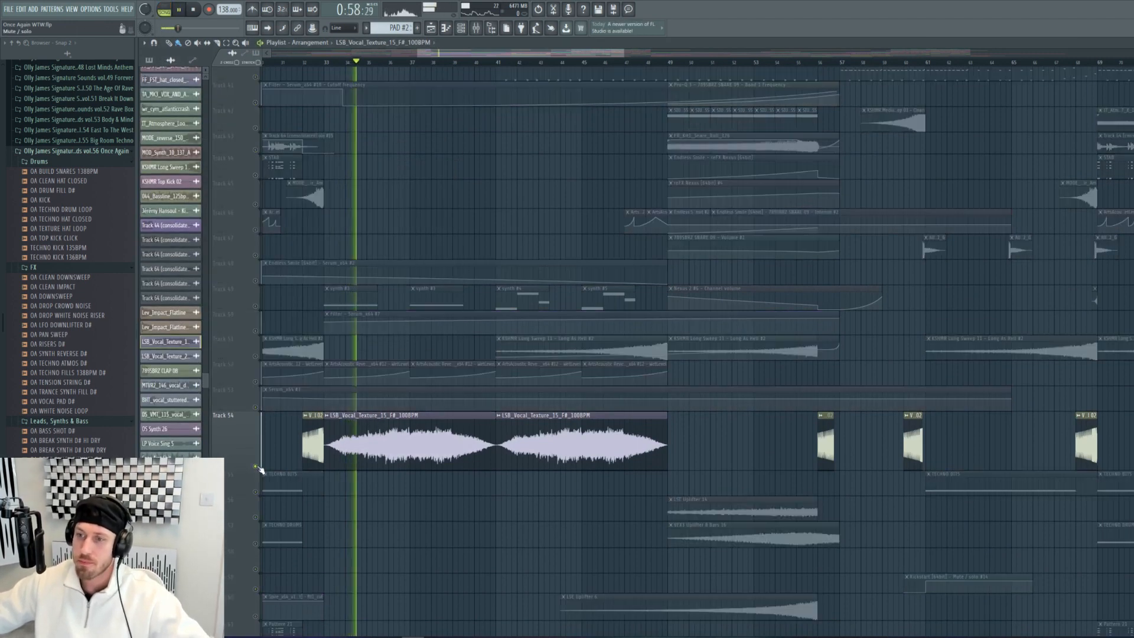
Step: Solo the PAD #2 clips on Track 38 together with Track 37's Nexus 2 #6 cutoff automation, listen and stop playback
scroll(267, 464, "up", 6)
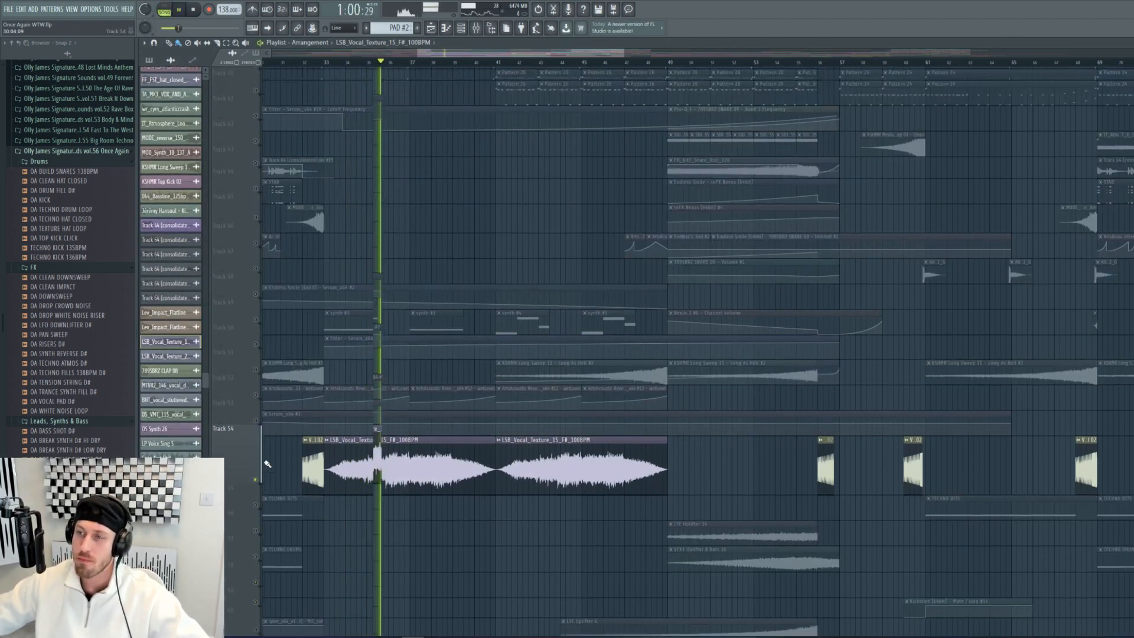
scroll(267, 464, "up", 1)
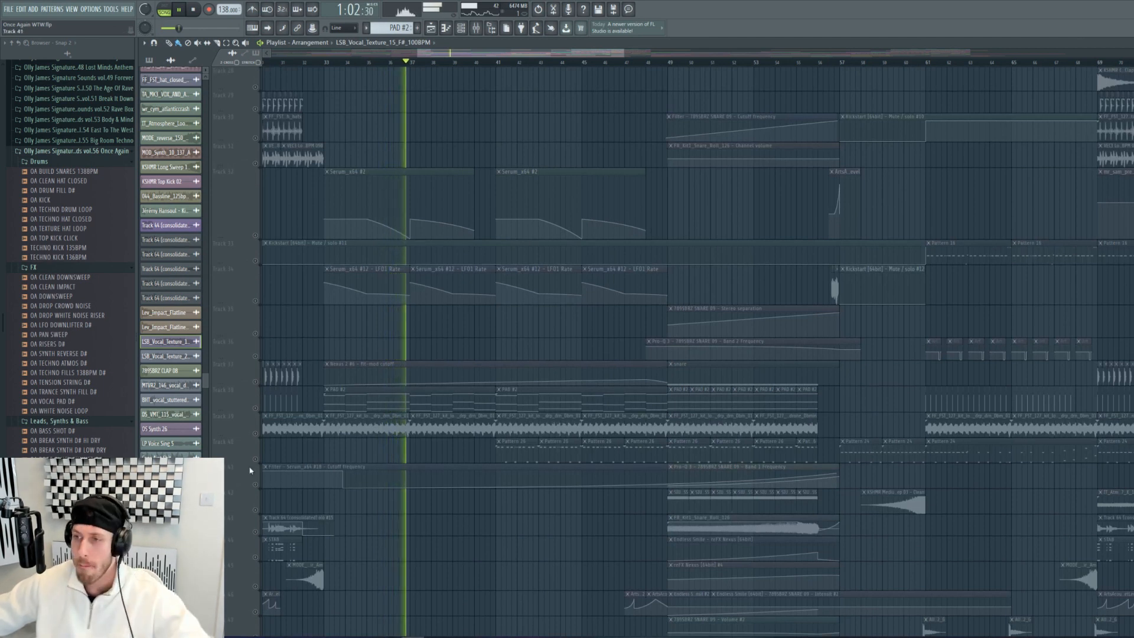
left_click(257, 407)
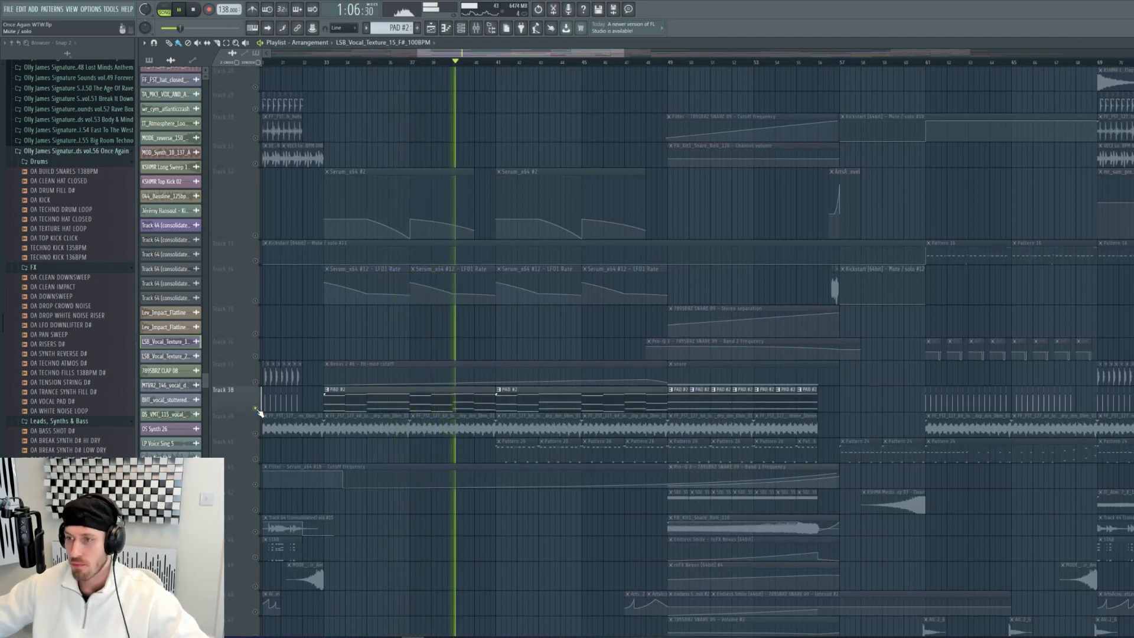
left_click(255, 382)
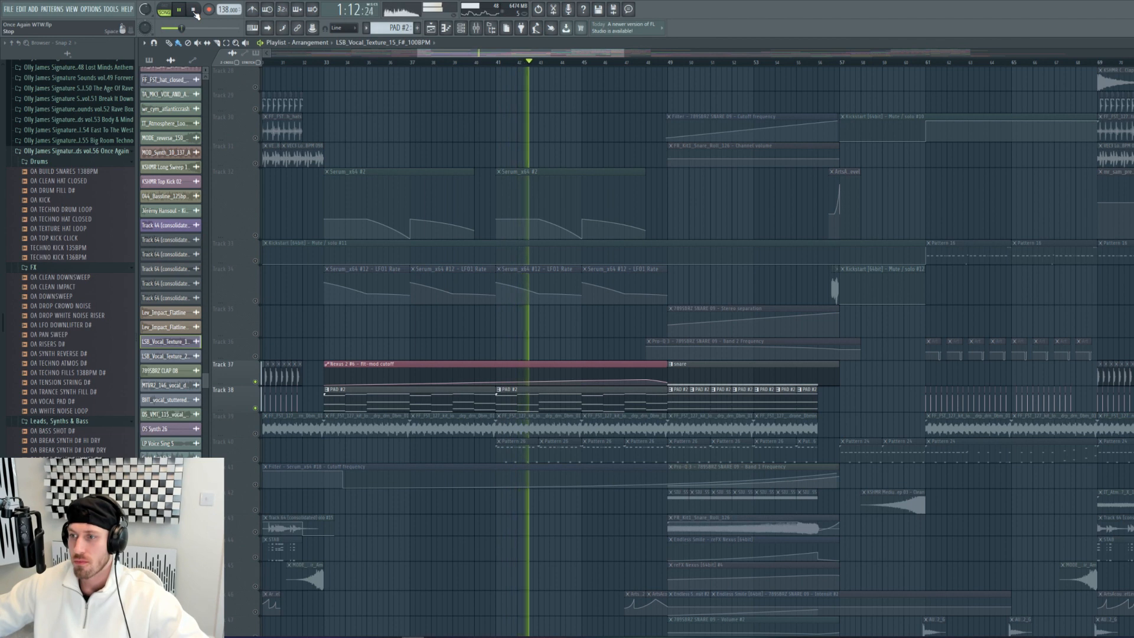
left_click(195, 10)
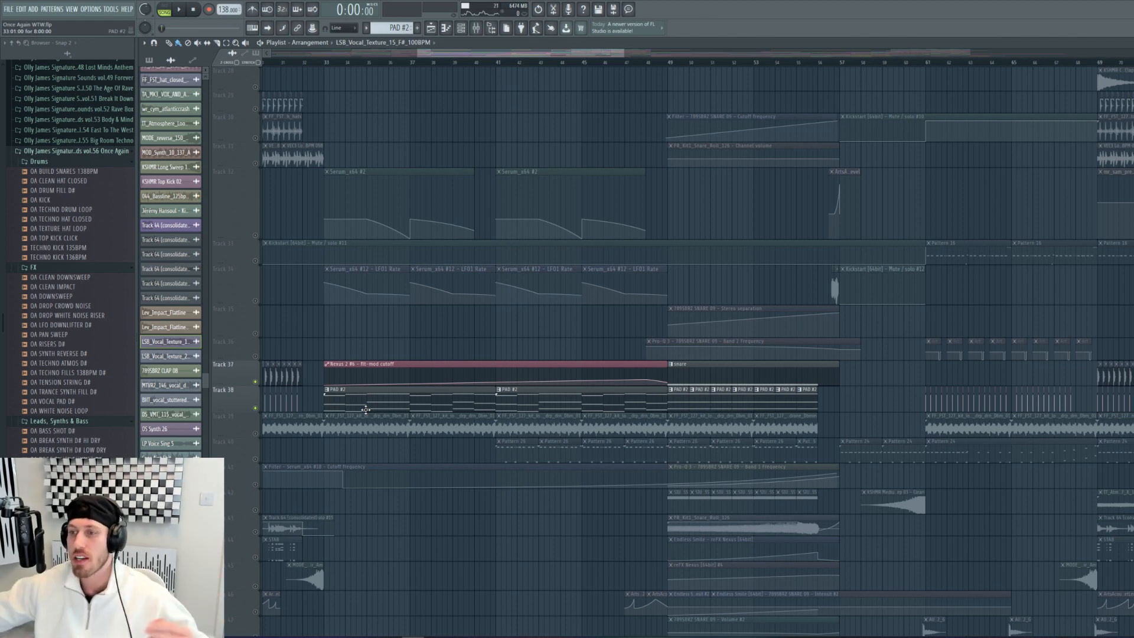
Step: Solo Track 49 with the synth clips and start playback from bar 33
scroll(561, 413, "down", 6)
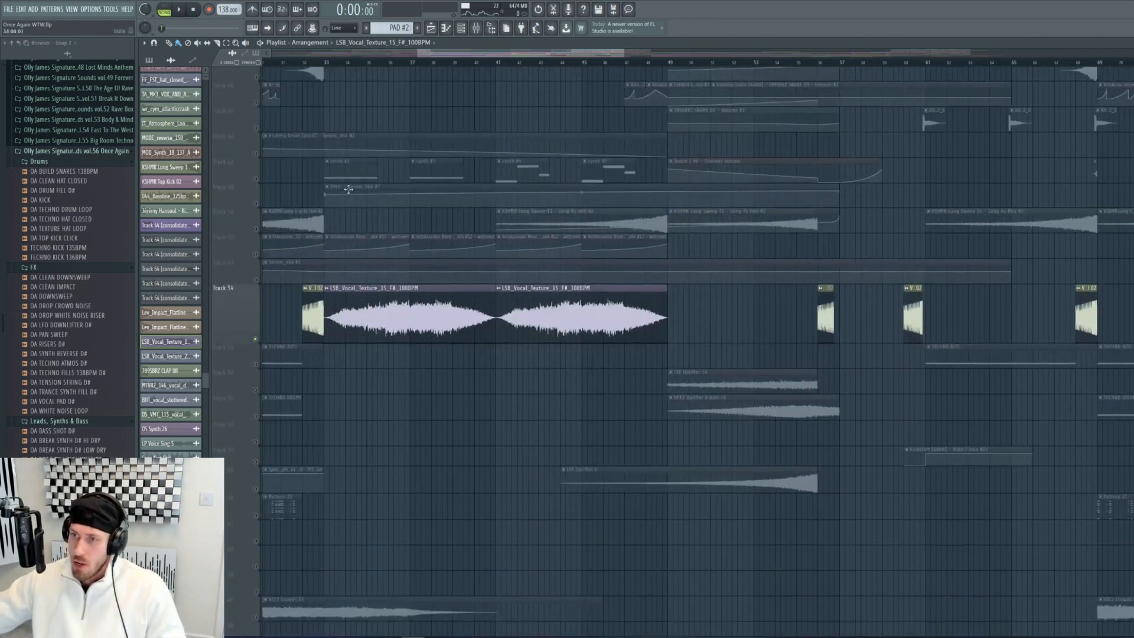
scroll(259, 206, "up", 2)
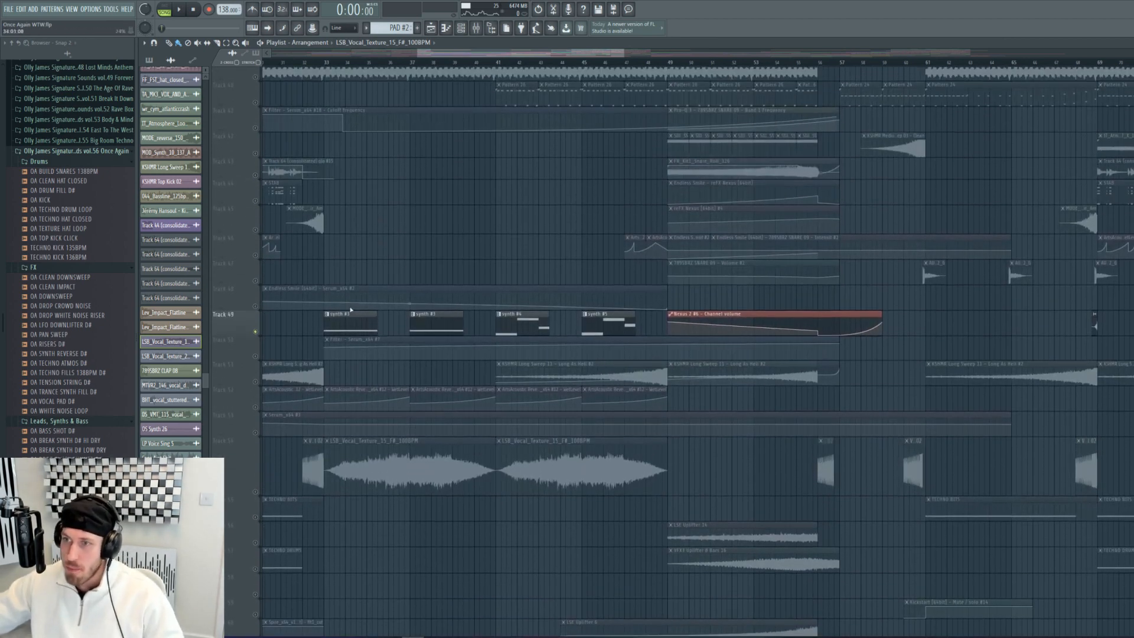
left_click(327, 64)
key("space")
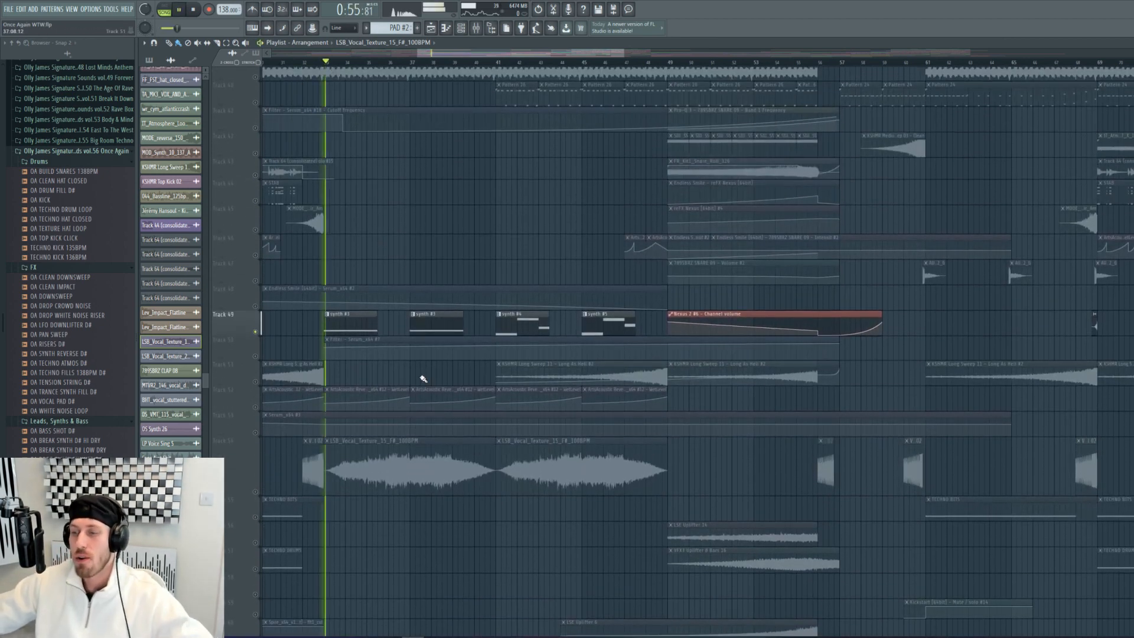
Step: Stop playback and enable Track 34's Serum_x64 #12 LFO1 Rate automation and Track 32's Serum_x64 #2 automation alongside the synth
scroll(416, 385, "up", 4)
scroll(416, 385, "up", 3)
key("space")
left_click(259, 278)
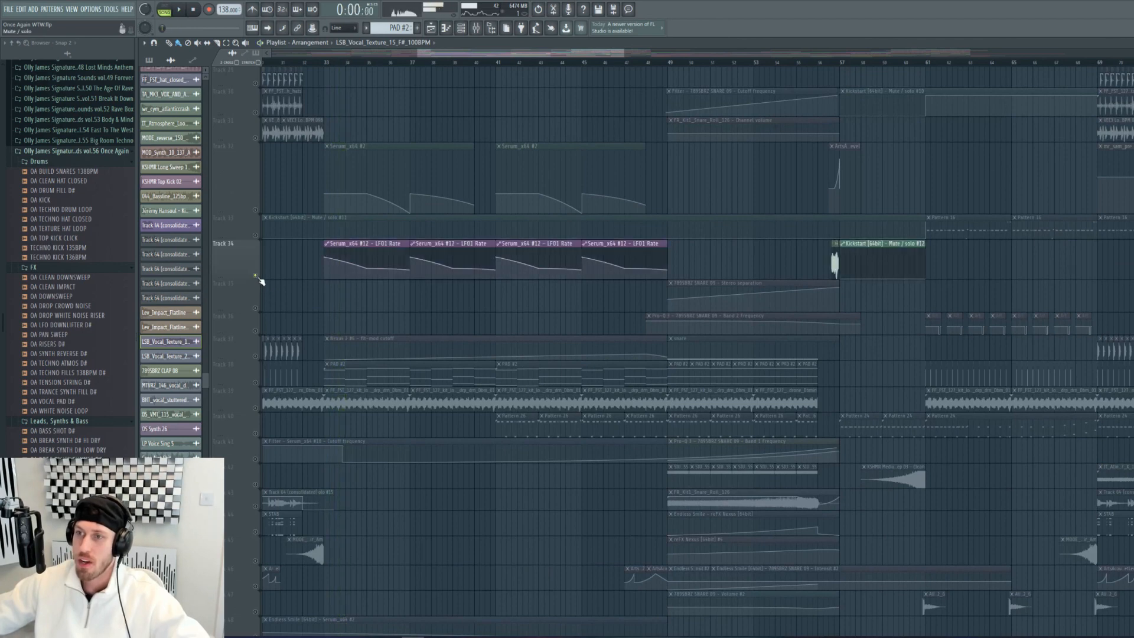
scroll(261, 212, "down", 3)
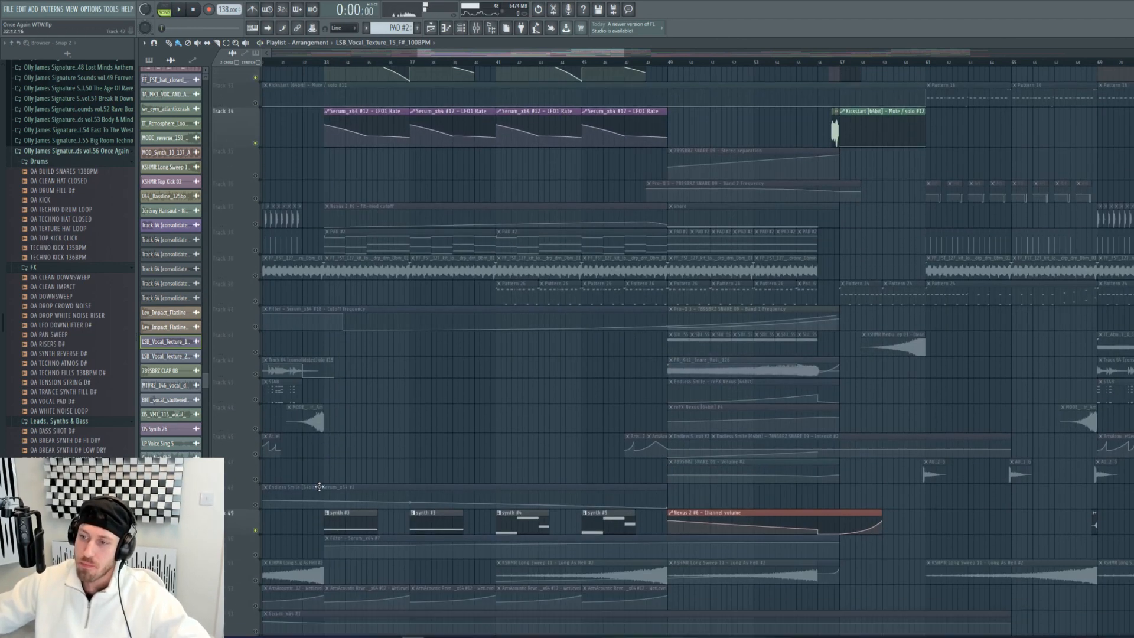
Step: View the synth #3 pattern in the piano roll and channel rack, and return to the playlist
double_click(342, 502)
key("F6")
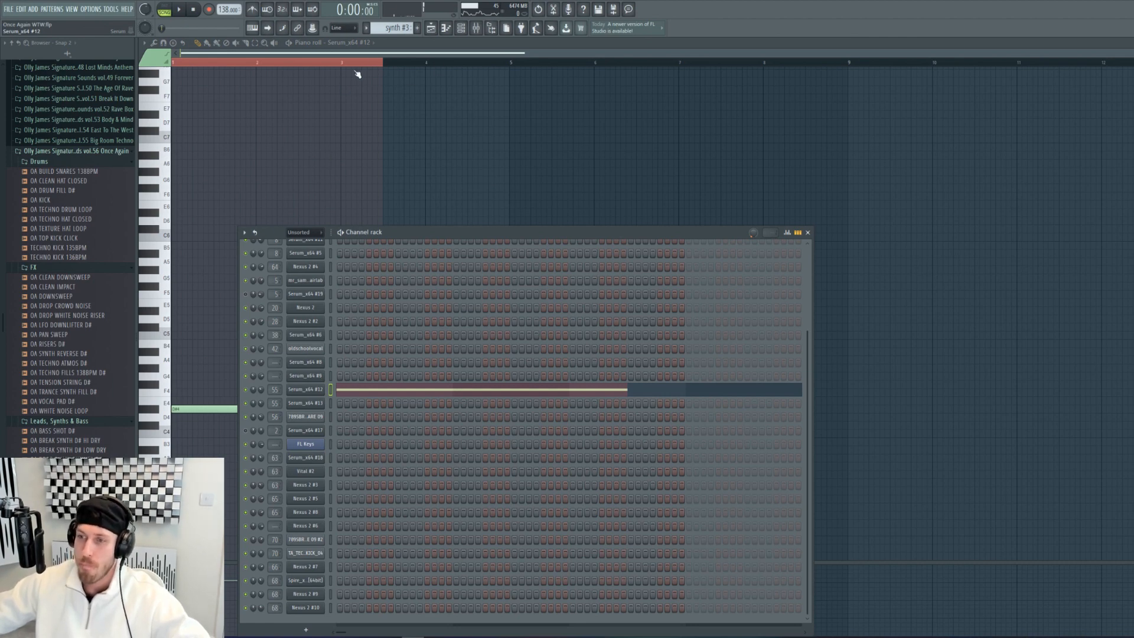
key("F5")
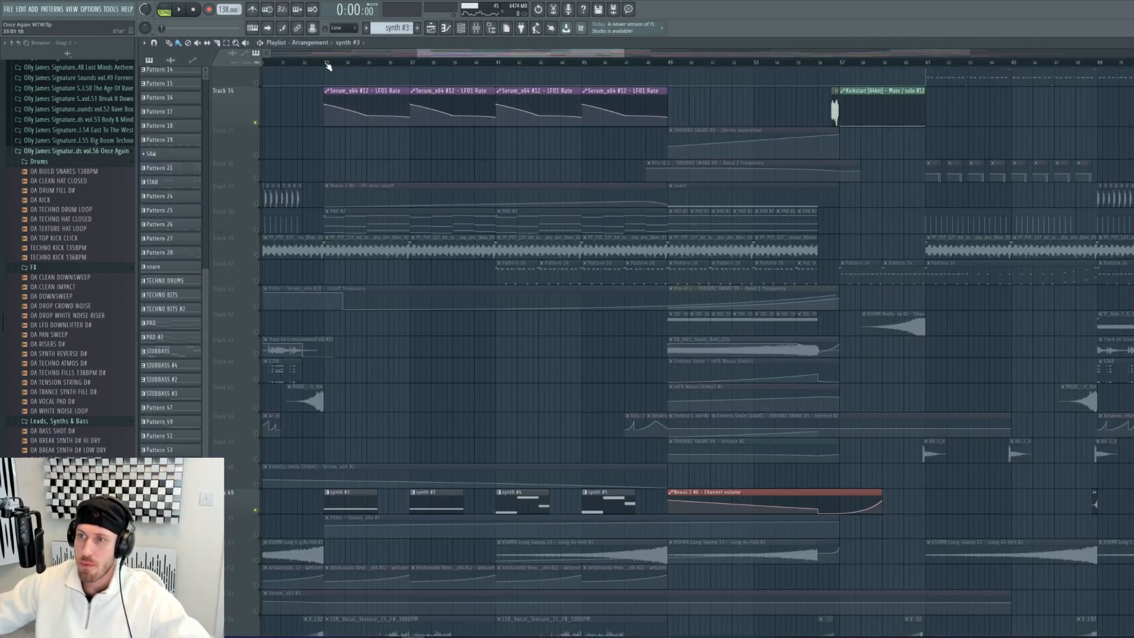
Step: Loop playback over bars 33 to 37 and examine the FX and OSC pages of Serum_x64 #12
left_click_drag(327, 64, 410, 63)
left_click(460, 30)
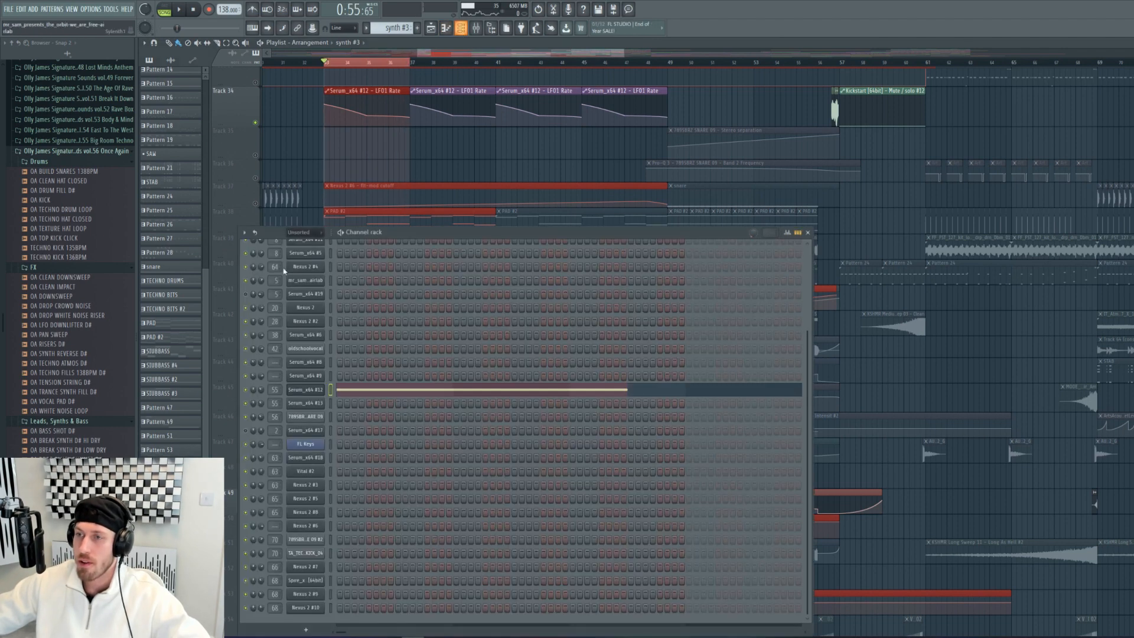
left_click(306, 389)
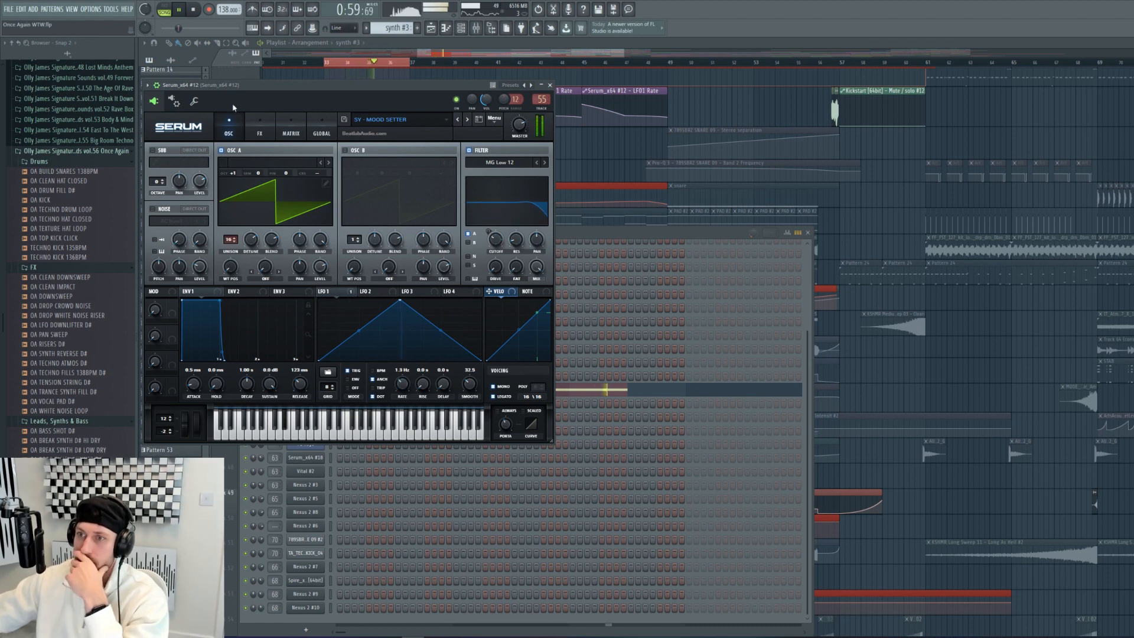
left_click(260, 127)
left_click(230, 125)
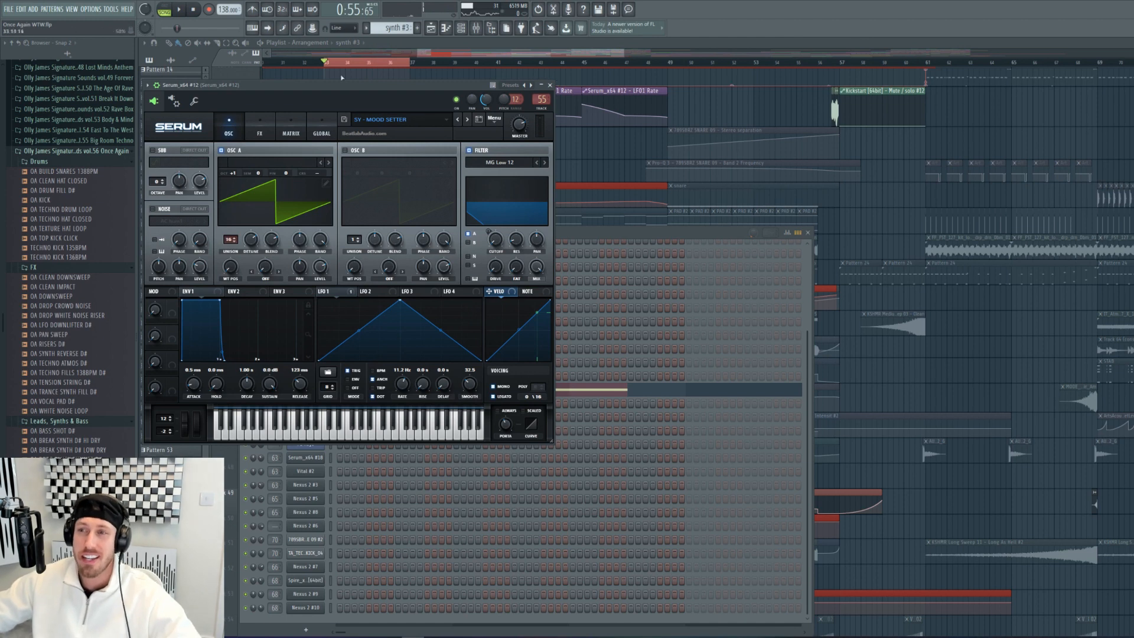
Step: Clear the loop over bars 33 to 37, play the soloed synth with its automation, and open the synth #4 pattern
left_click_drag(340, 62, 413, 61)
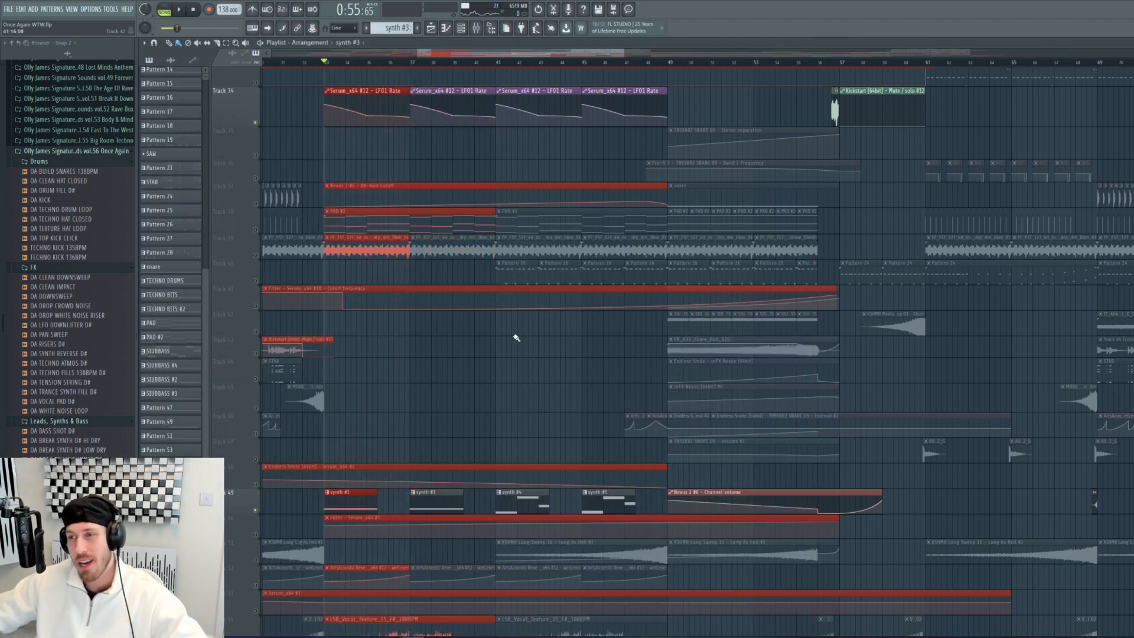
left_click(510, 365)
right_click(509, 367)
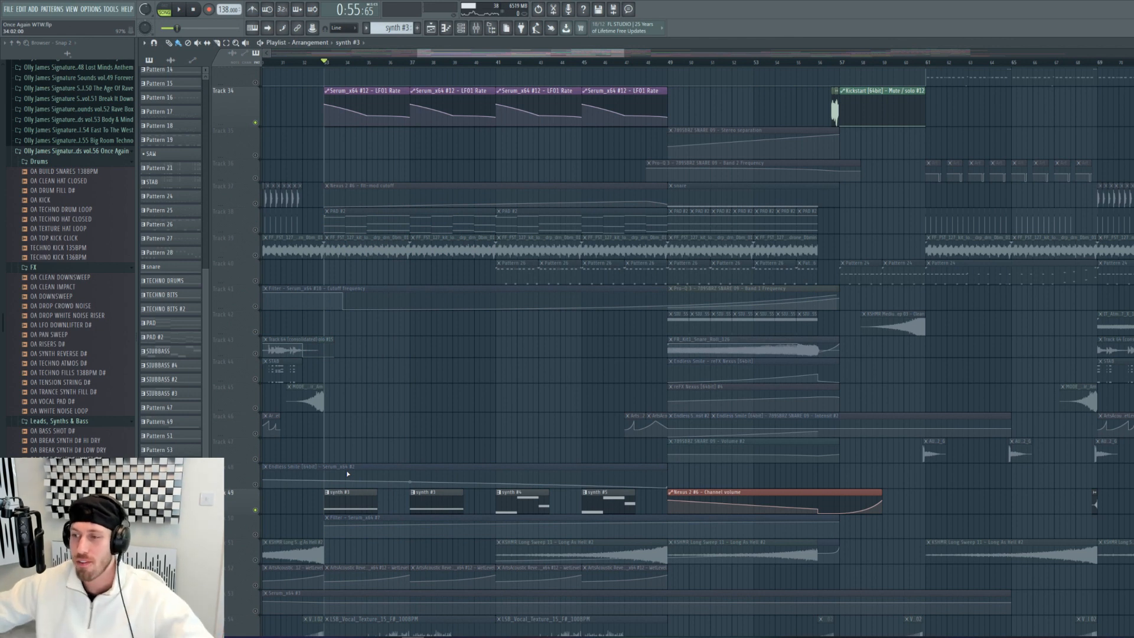
left_click(498, 64)
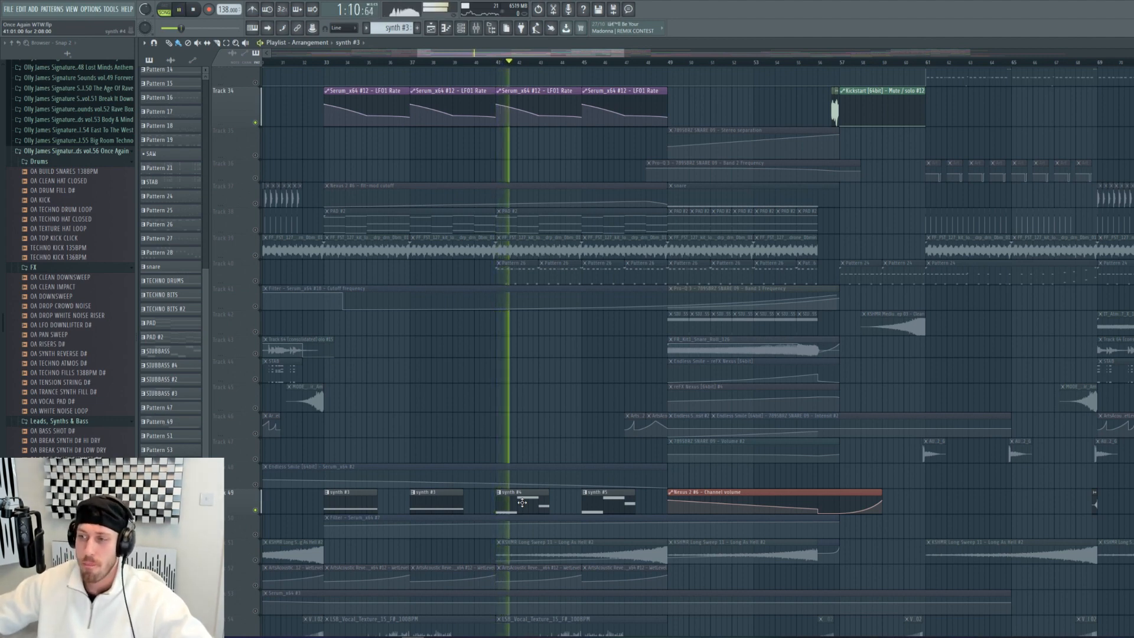
double_click(523, 502)
left_click(431, 28)
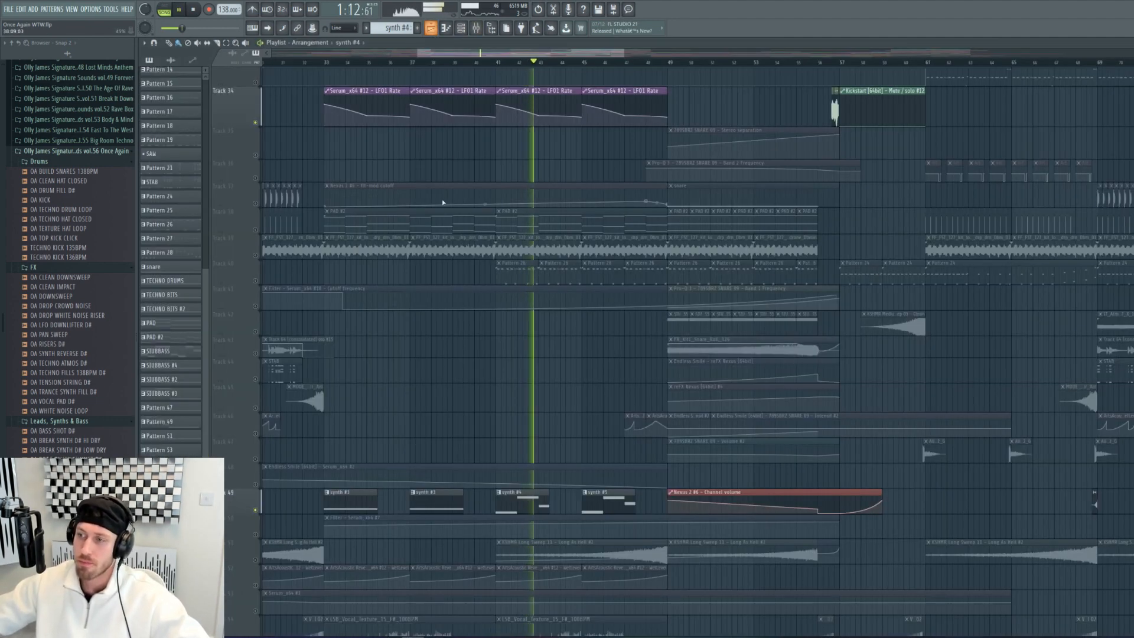
scroll(354, 177, "up", 3)
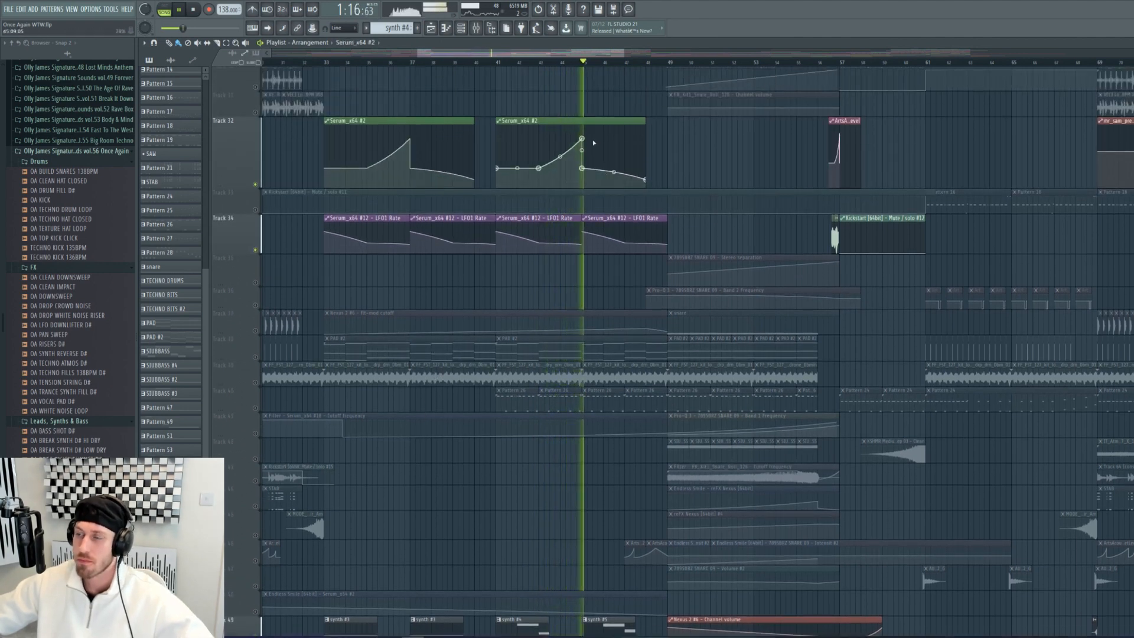
Step: Undo the recent automation point and tension changes on Track 32's Serum_x64 #2 clips and stop playback
key("ctrl+z")
key("ctrl+z")
key("ctrl+z")
key("ctrl+z")
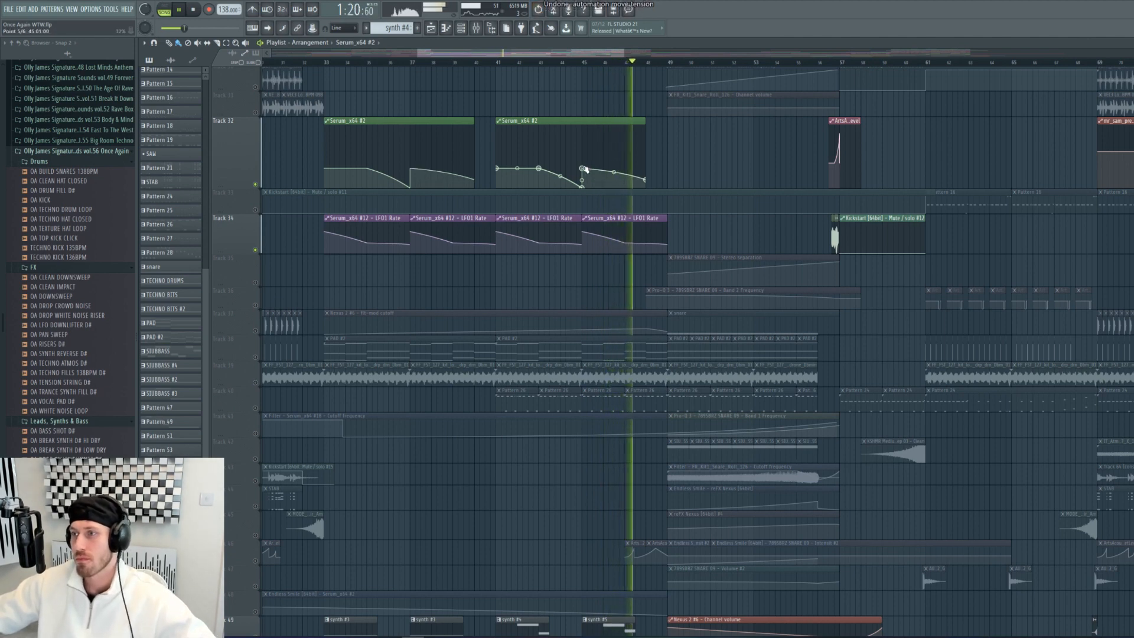
key("ctrl+z")
key("space")
Step: Place the playhead at bar 35, view the synth #3 pattern's notes, and open its Serum_x64 #12 instrument
left_click(367, 62)
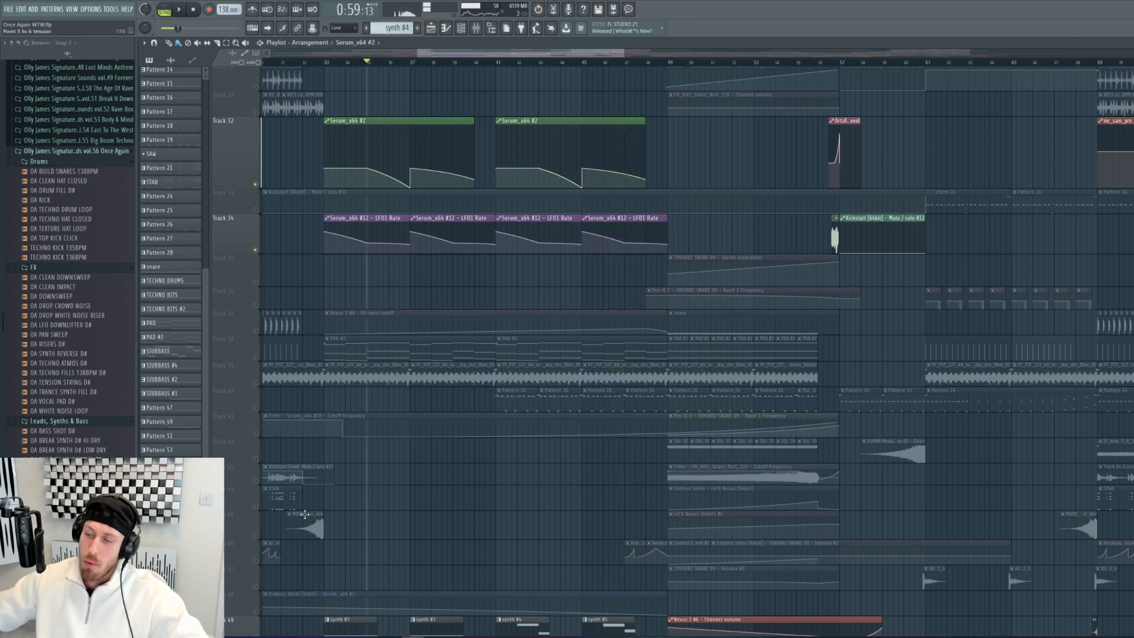
double_click(444, 627)
left_click(461, 28)
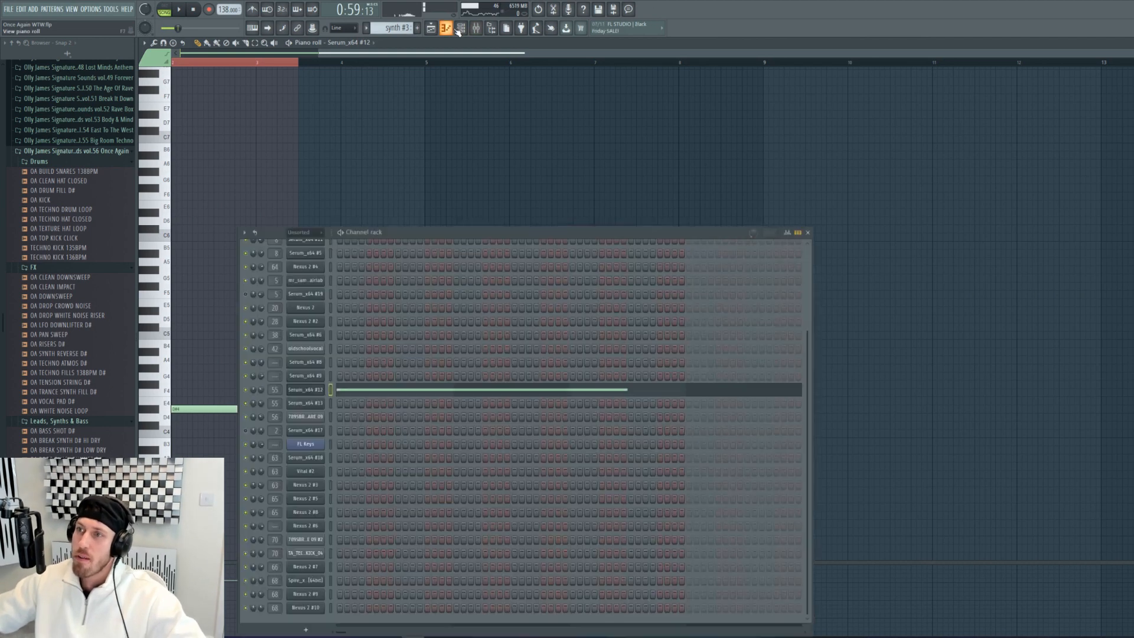
left_click(445, 27)
left_click(460, 28)
left_click(307, 390)
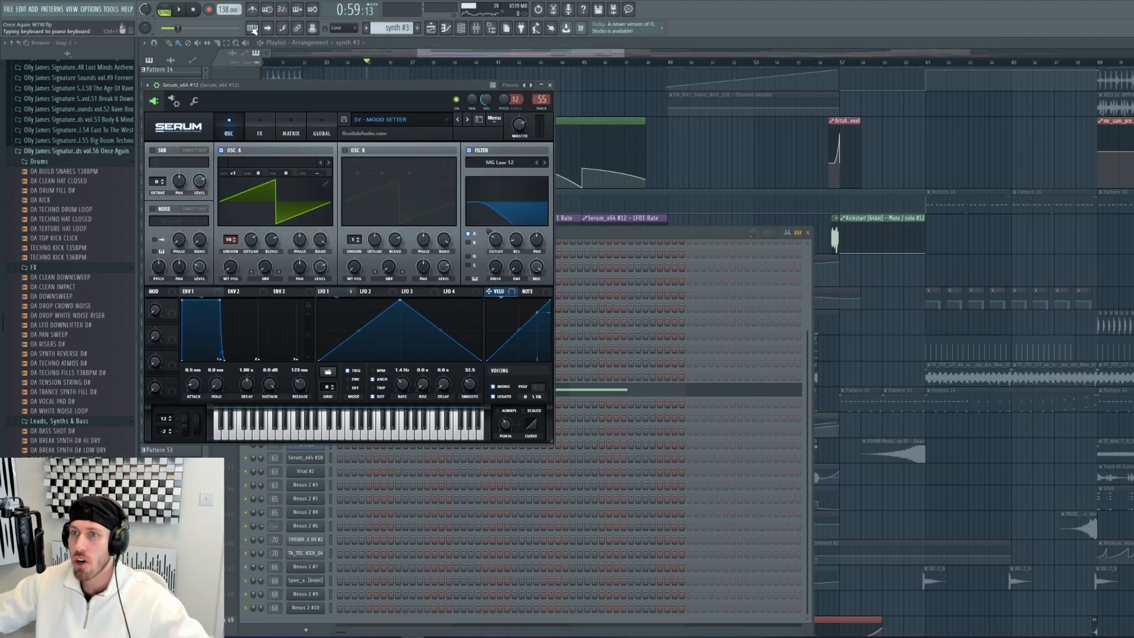
Step: Play the synth from bar 35, examine Serum_x64 #12 while it runs, and stop playback
key("space")
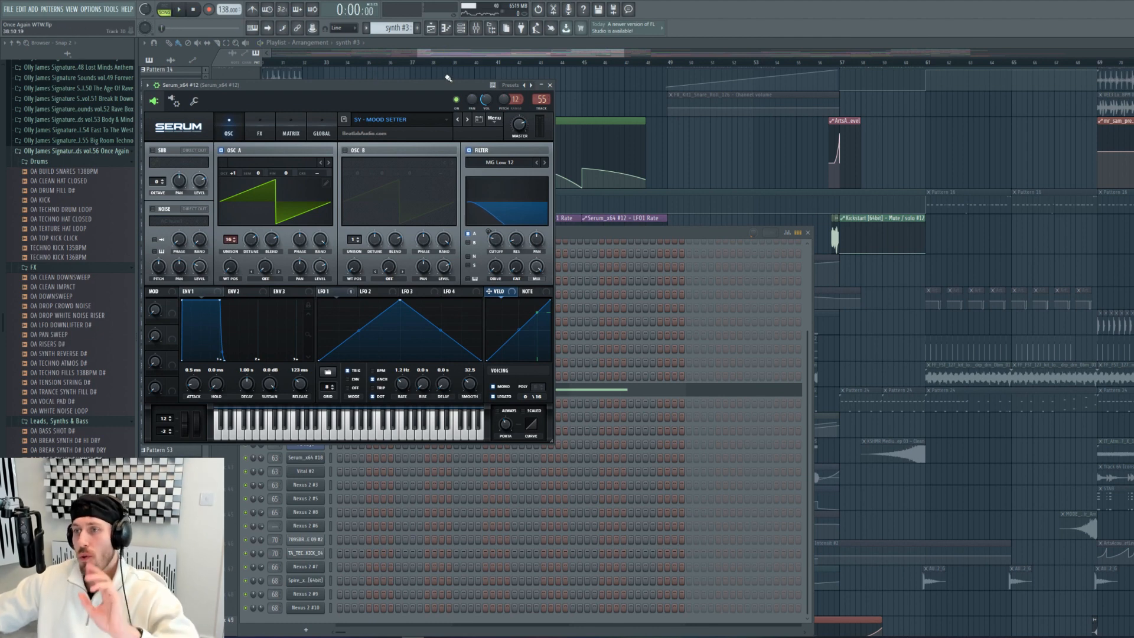
left_click(433, 28)
left_click(367, 63)
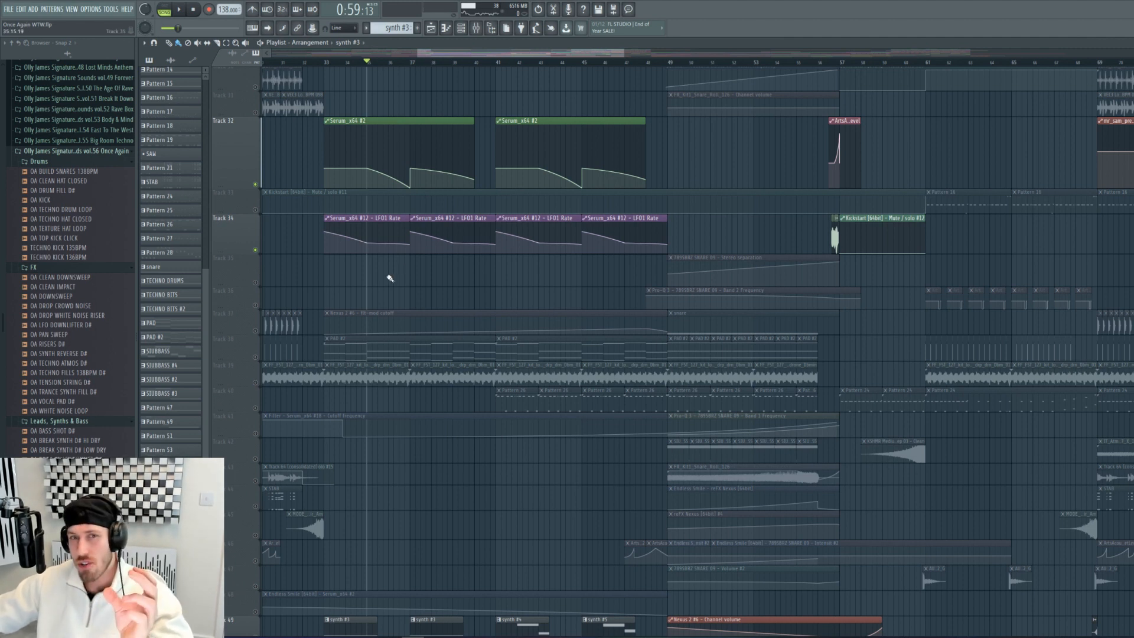
key("space")
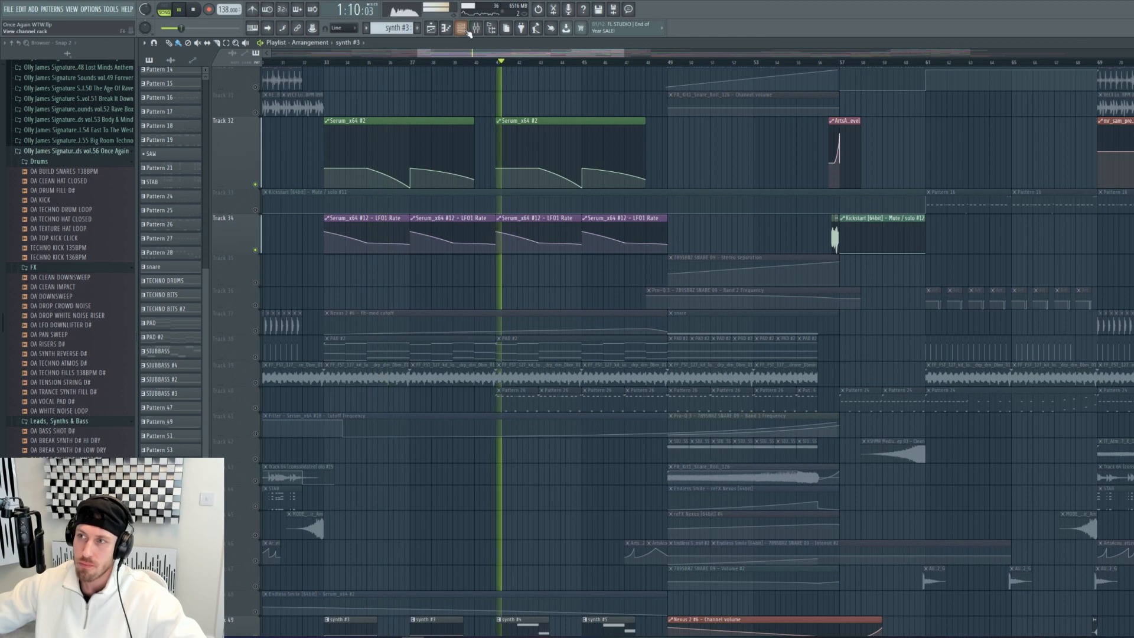
key("F6")
left_click(313, 390)
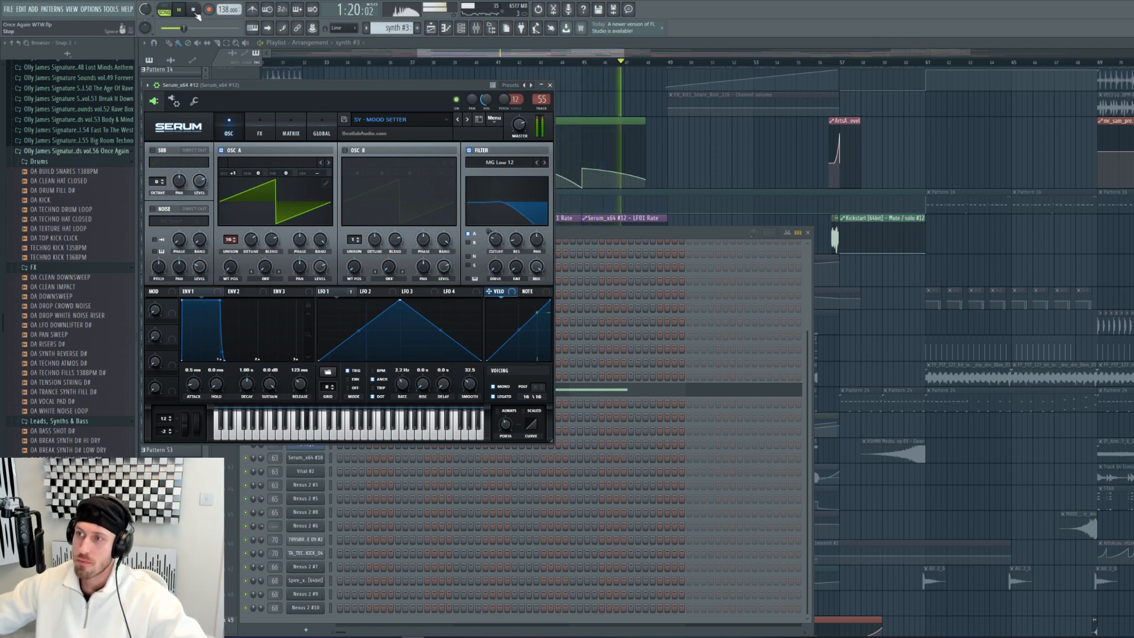
left_click(195, 11)
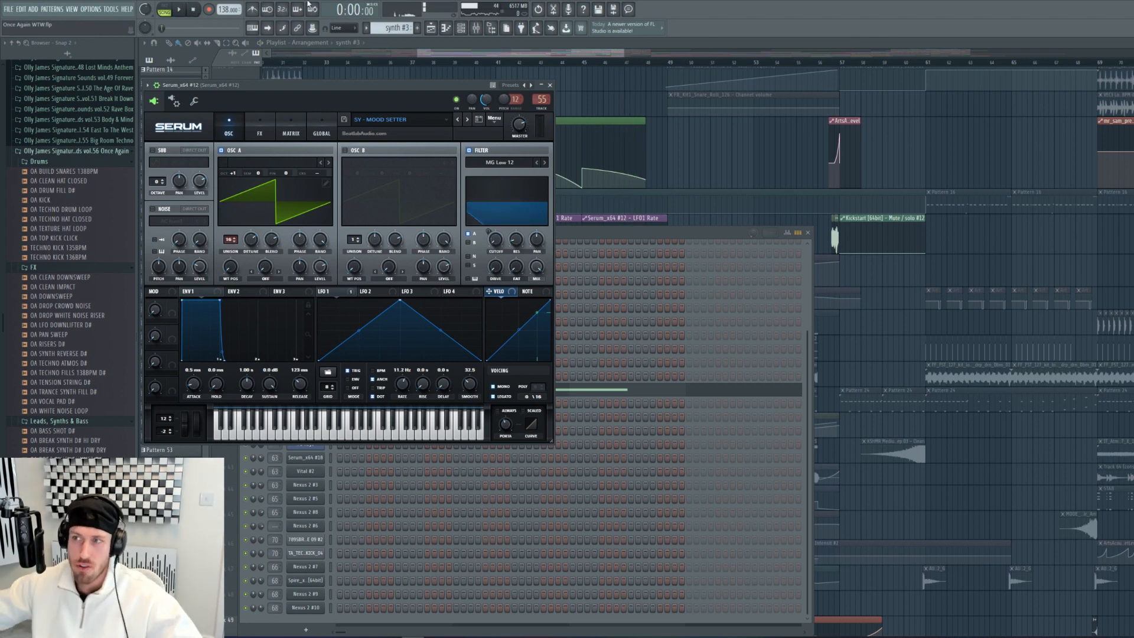
Step: Show more of the arrangement and enable Track 52's ArtsAcoustic Reverb WetLevel automation alongside the soloed synth tracks
left_click_drag(624, 52, 951, 51)
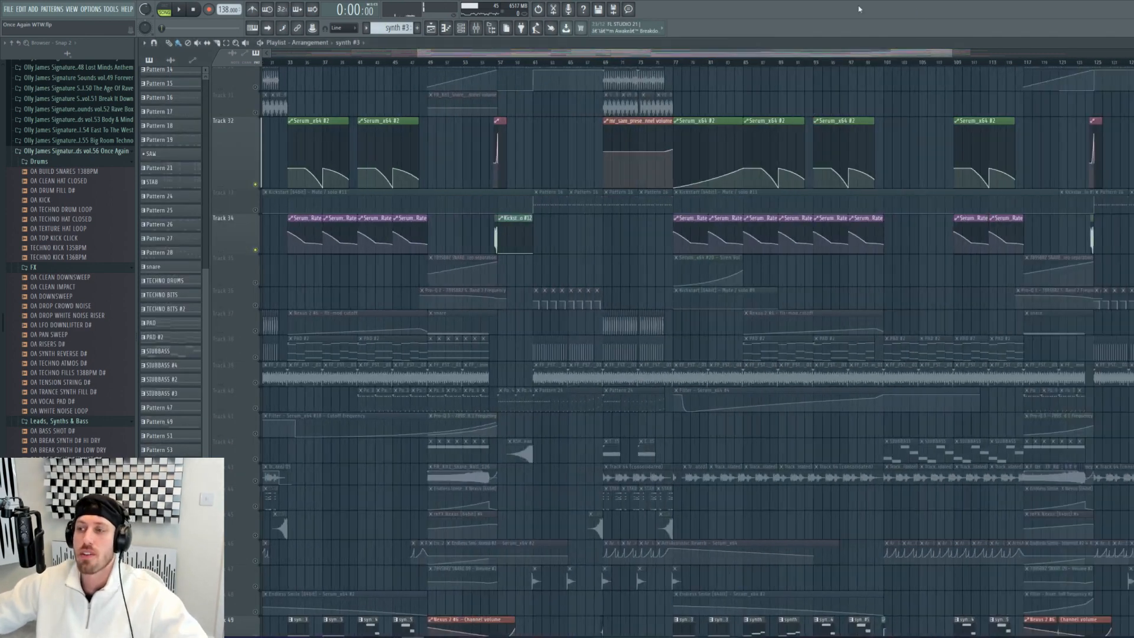
scroll(302, 231, "up", 4)
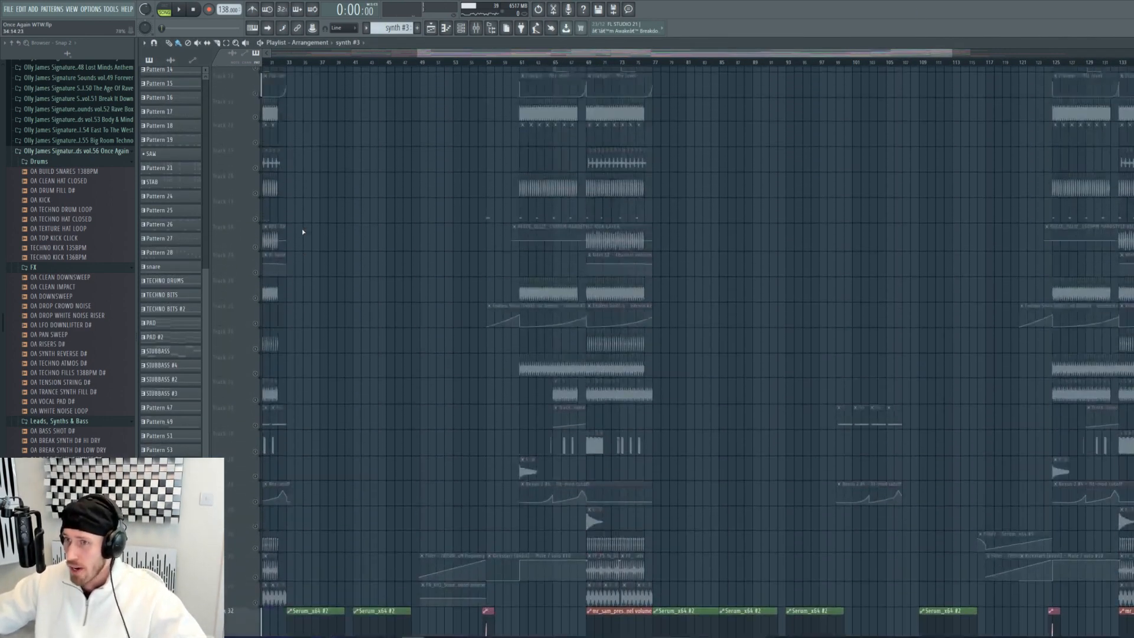
scroll(303, 230, "down", 8)
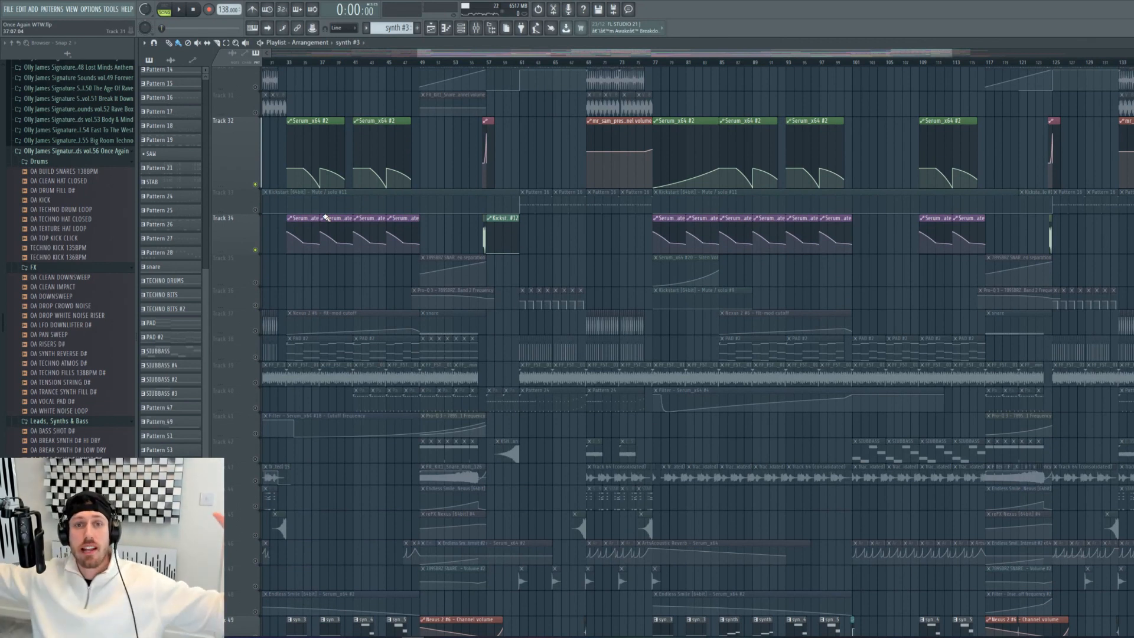
scroll(346, 432, "down", 10)
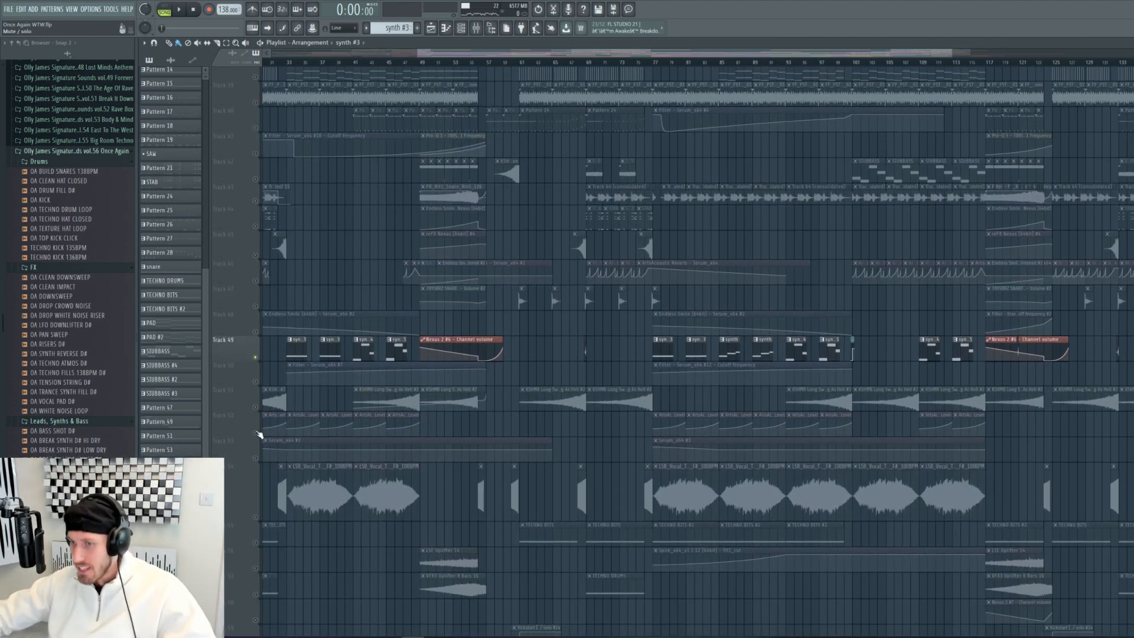
left_click(257, 432)
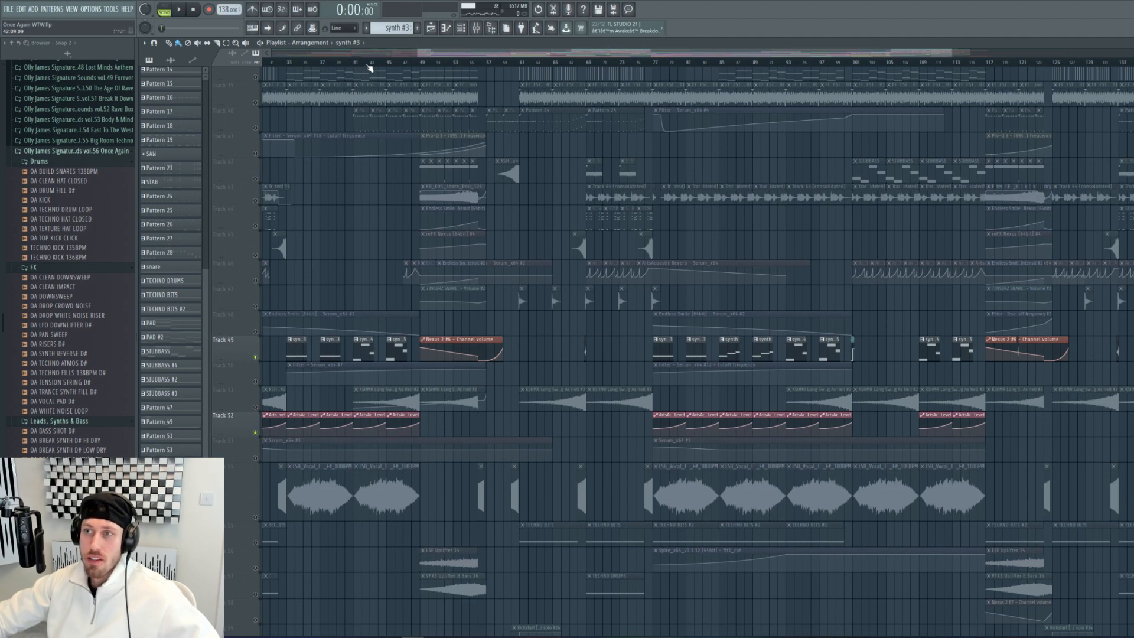
Step: Loop playback over bars 41 to 49, undo the automation tension change, and clear the loop after stopping
left_click_drag(356, 63, 419, 63)
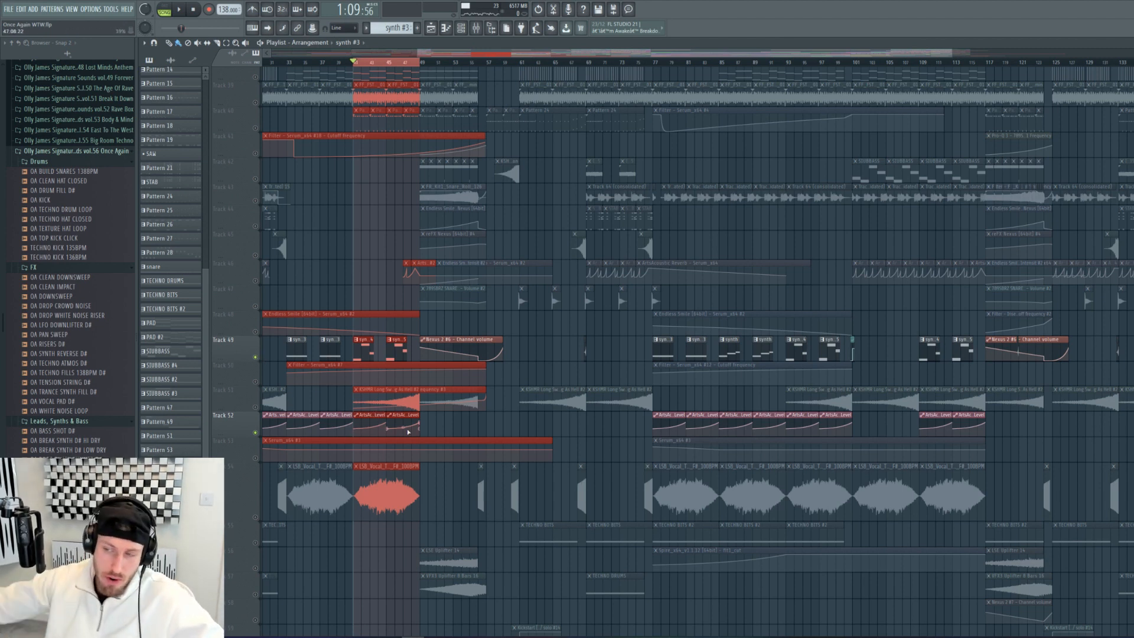
key("space")
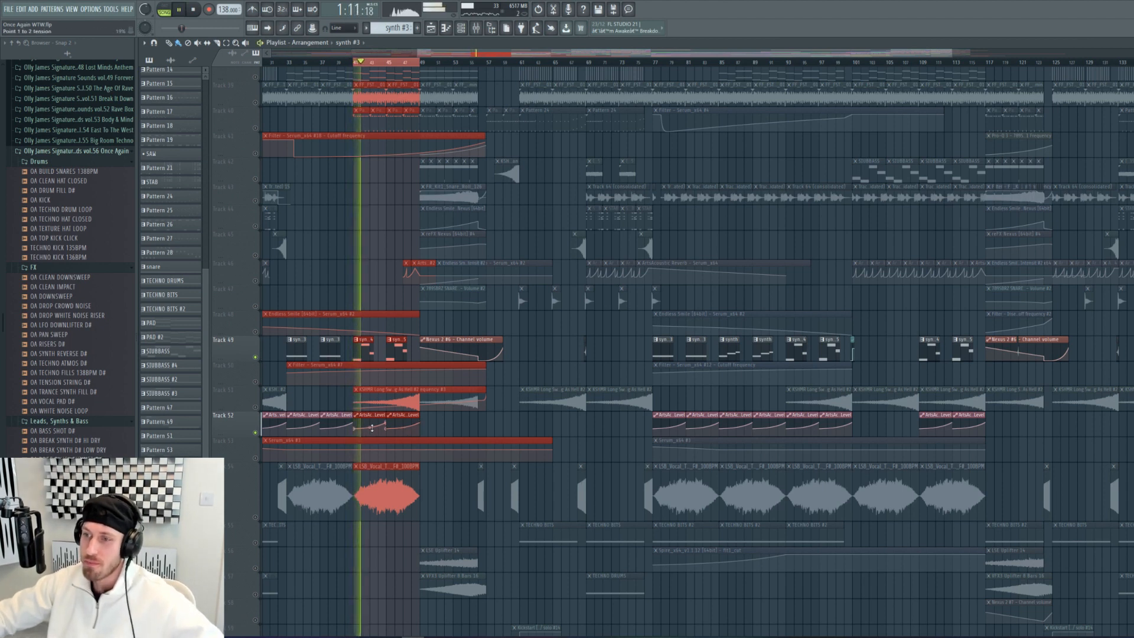
key("ctrl+z")
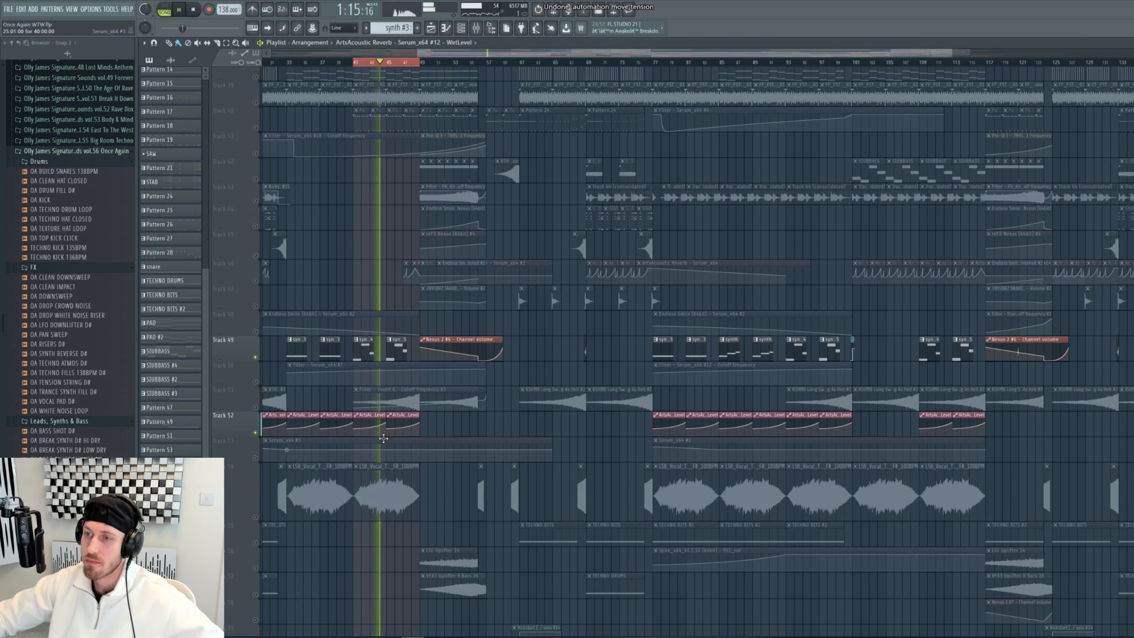
key("space")
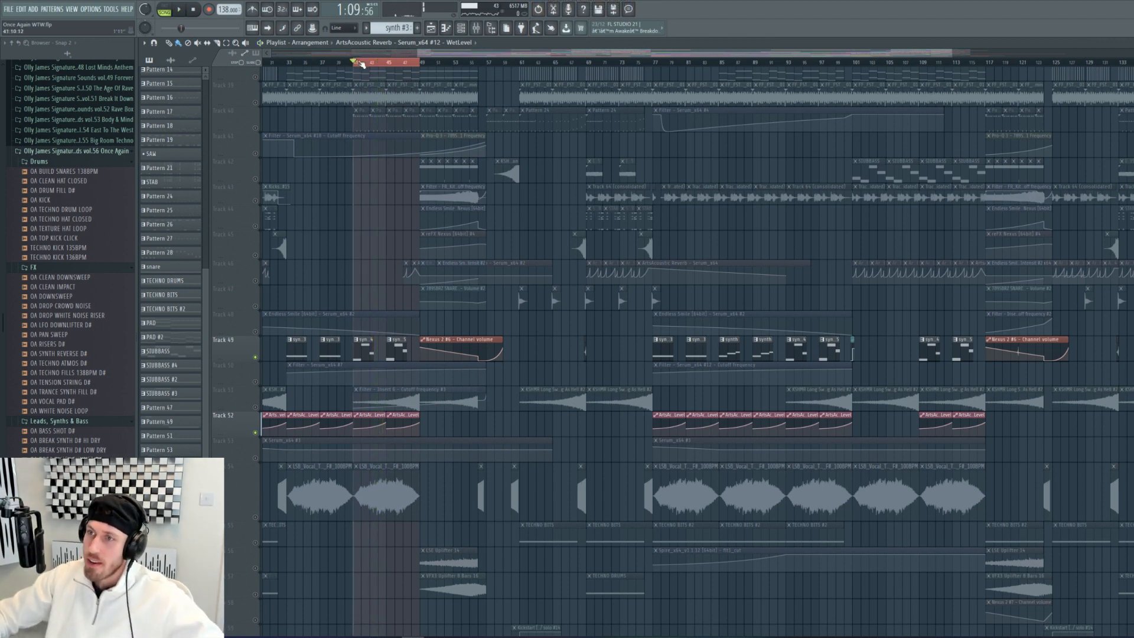
left_click(423, 62)
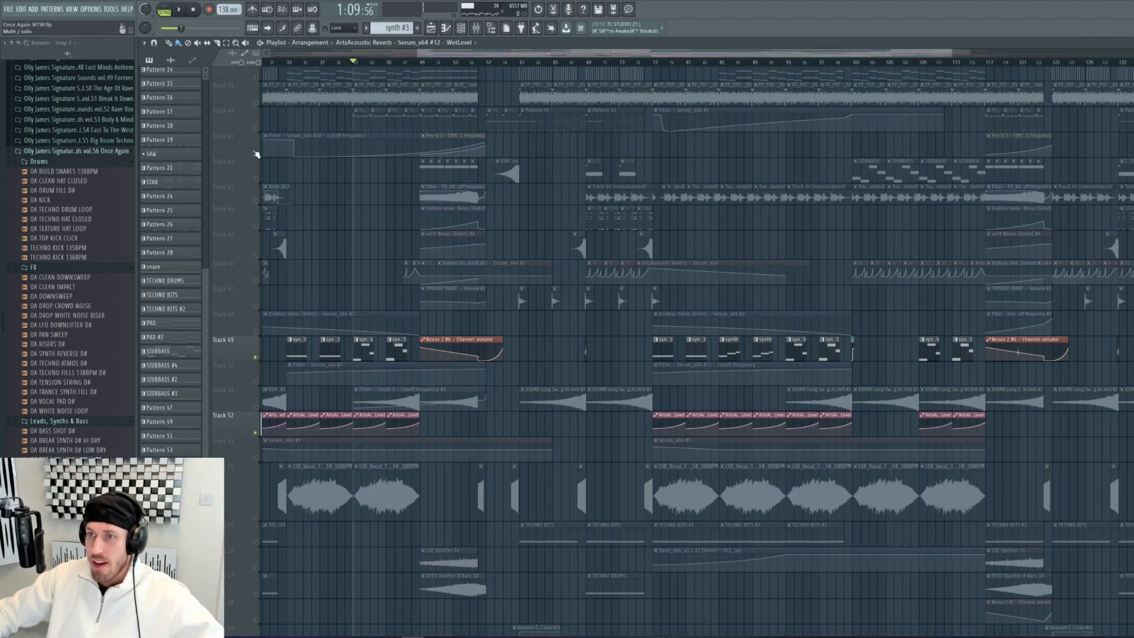
Step: Solo Track 70's tension string loops with Track 71's channel volume automation, preview them briefly, and restore all tracks
scroll(256, 155, "down", 8)
scroll(511, 232, "down", 9)
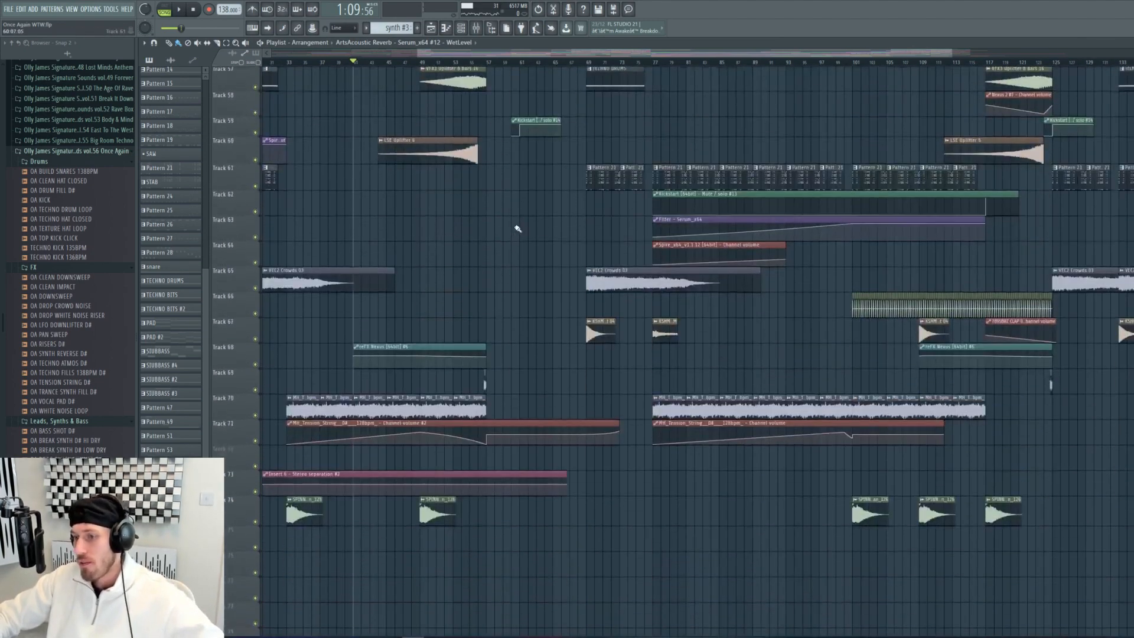
scroll(489, 241, "down", 4)
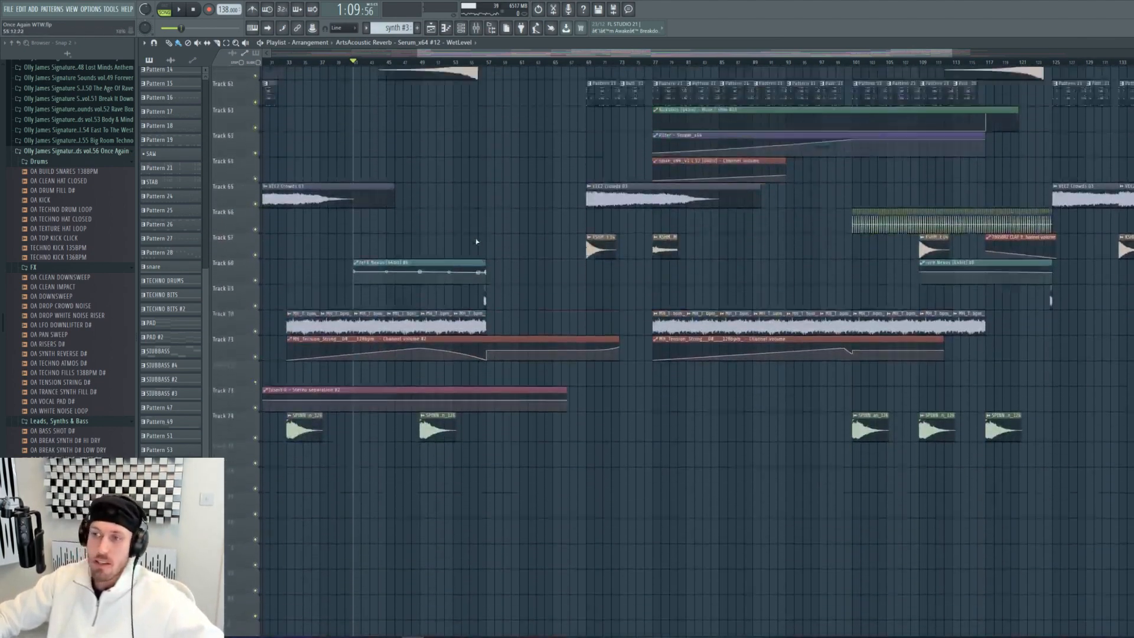
scroll(476, 243, "up", 4)
left_click_drag(417, 53, 465, 54)
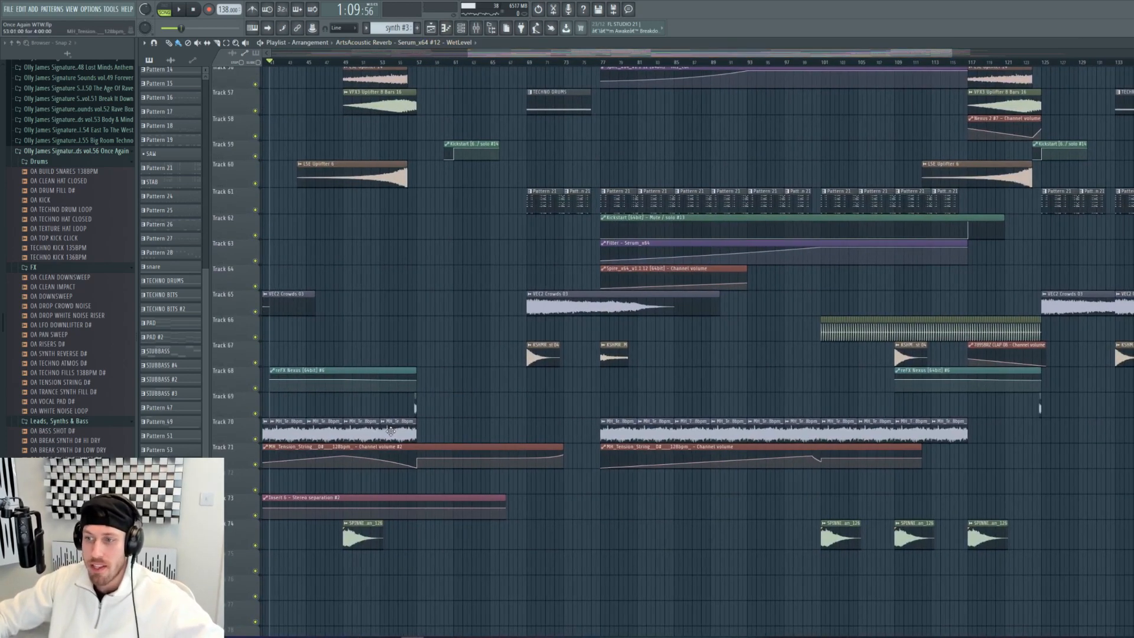
scroll(373, 489, "up", 7)
scroll(374, 489, "down", 5)
left_click(255, 490, "ctrl")
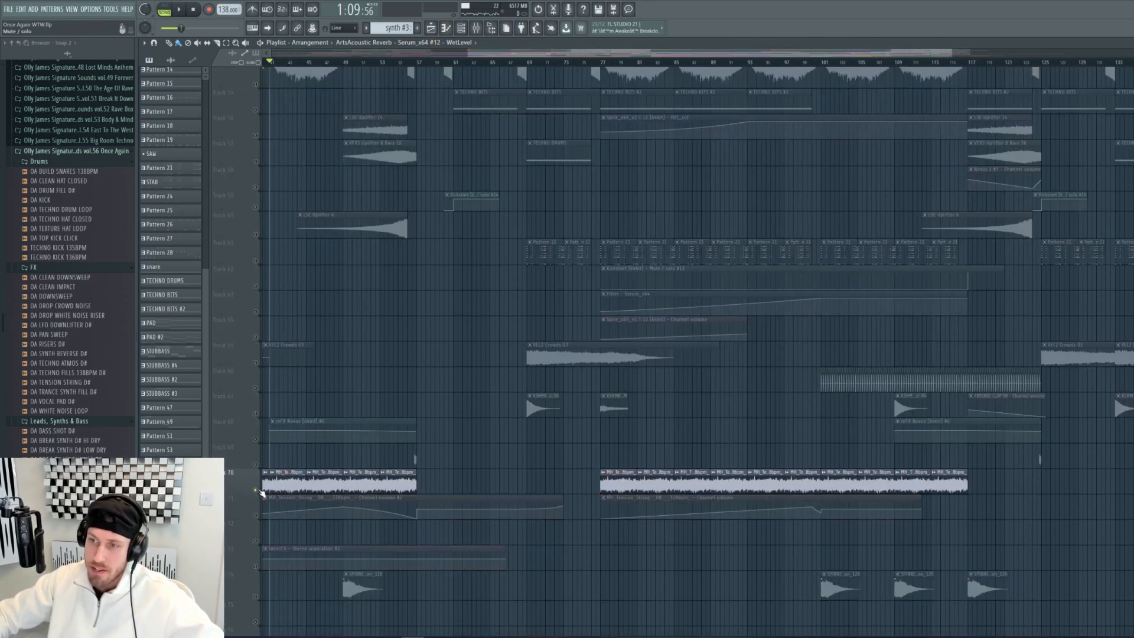
left_click(255, 515)
key("space")
key("space")
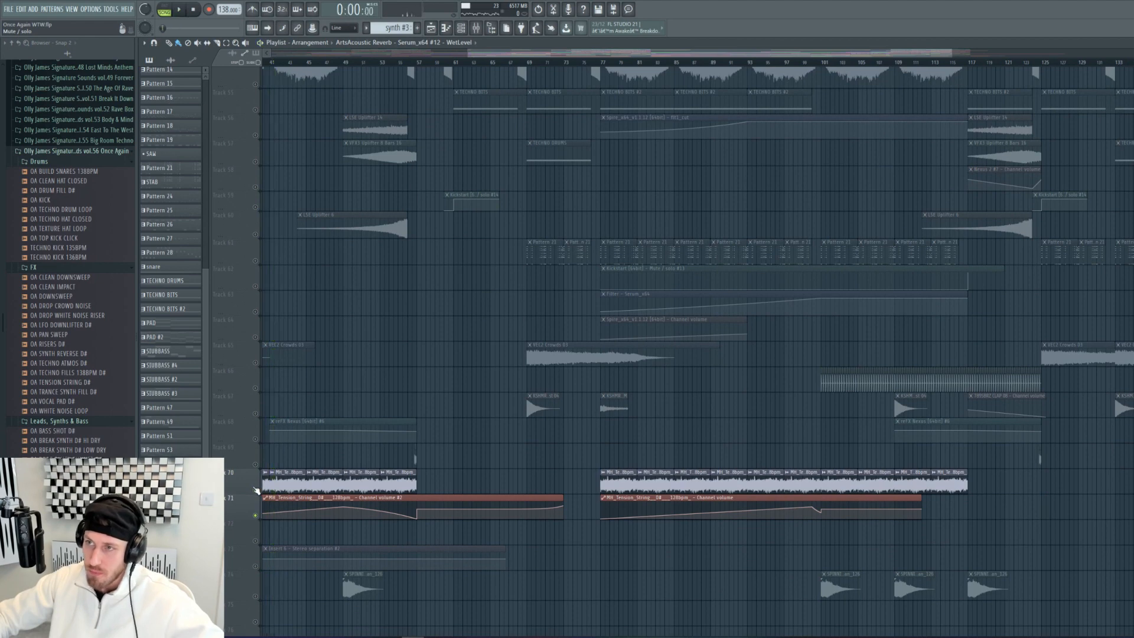
left_click(255, 490, "ctrl")
Step: Solo Track 56's uplifter, enable Track 57's uplifter with it, and start playback from bar 49
scroll(255, 490, "up", 2)
scroll(256, 489, "up", 5)
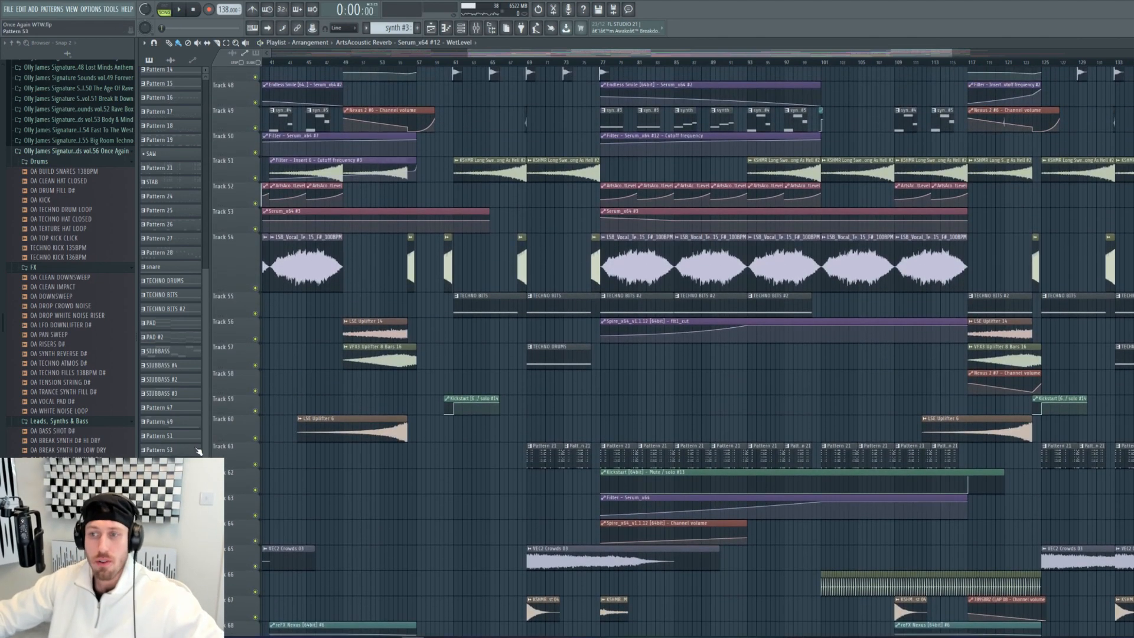
left_click(256, 338, "ctrl")
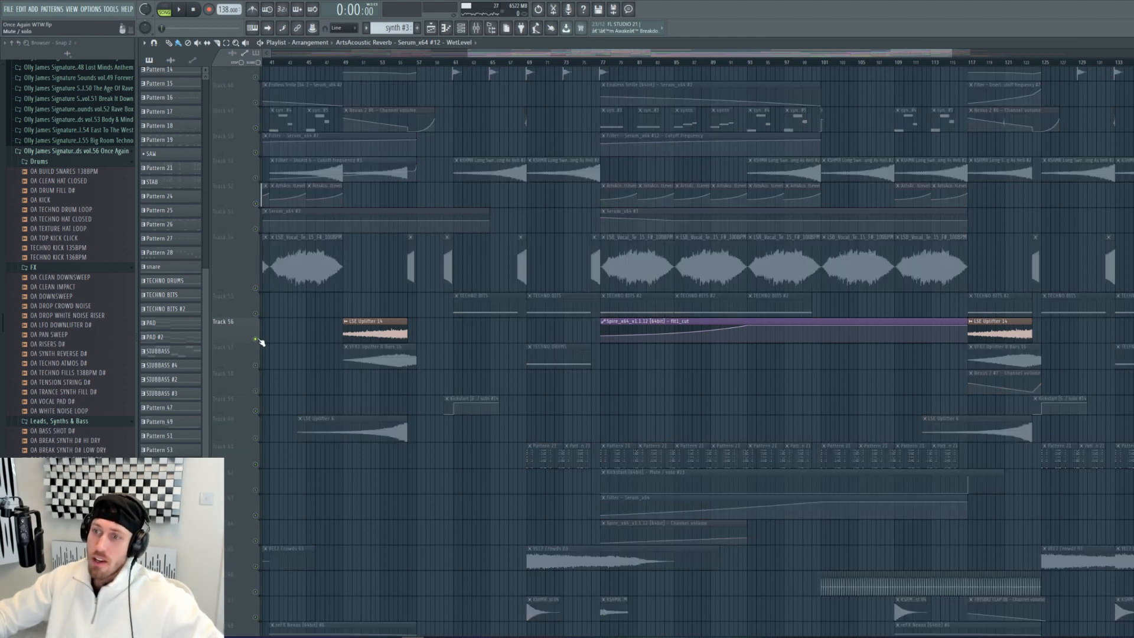
left_click(256, 364)
left_click(351, 60)
key("space")
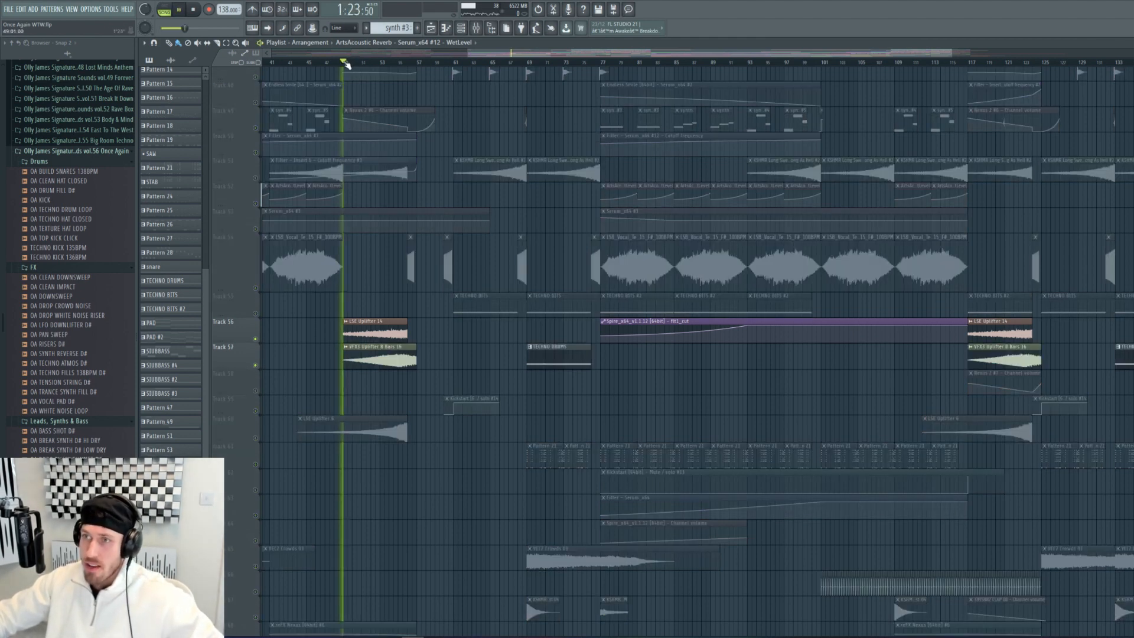
Step: Add Track 60's uplifter, toggle Tracks 56 and 57 for comparison, stop playback, and leave all three tracks enabled
left_click(255, 364)
left_click(255, 438)
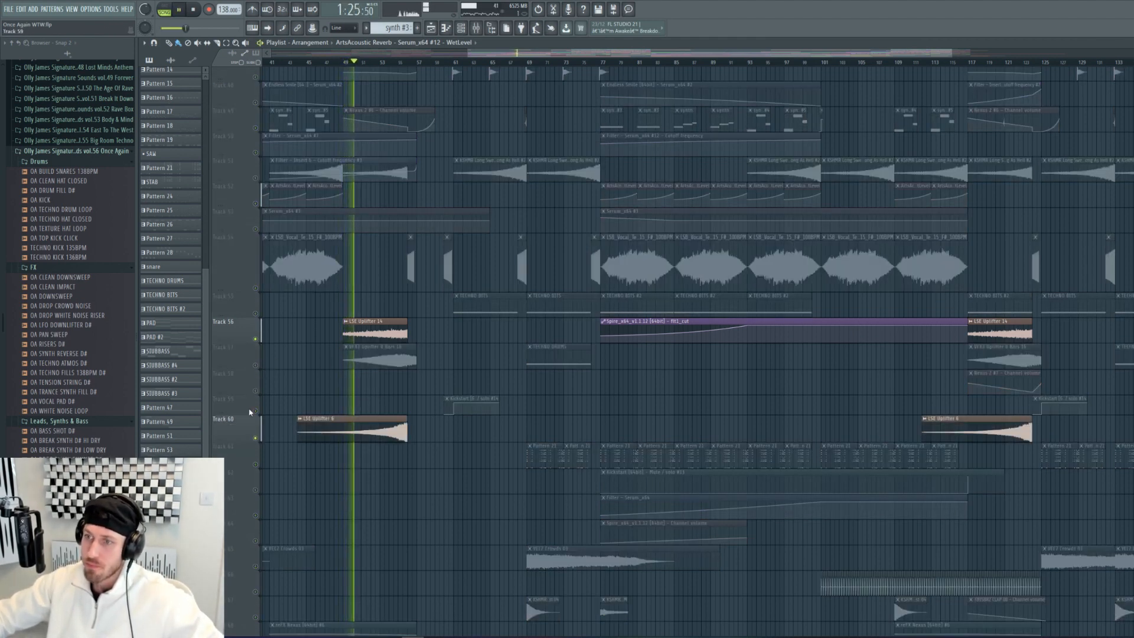
left_click(256, 364)
left_click(255, 338)
key("space")
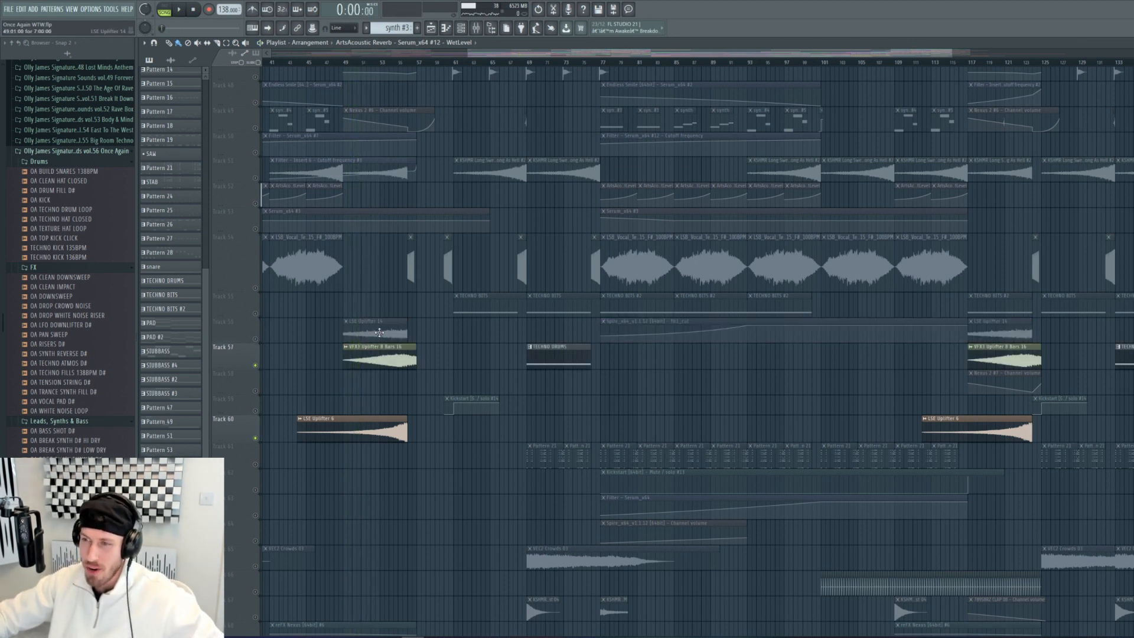
left_click(257, 340)
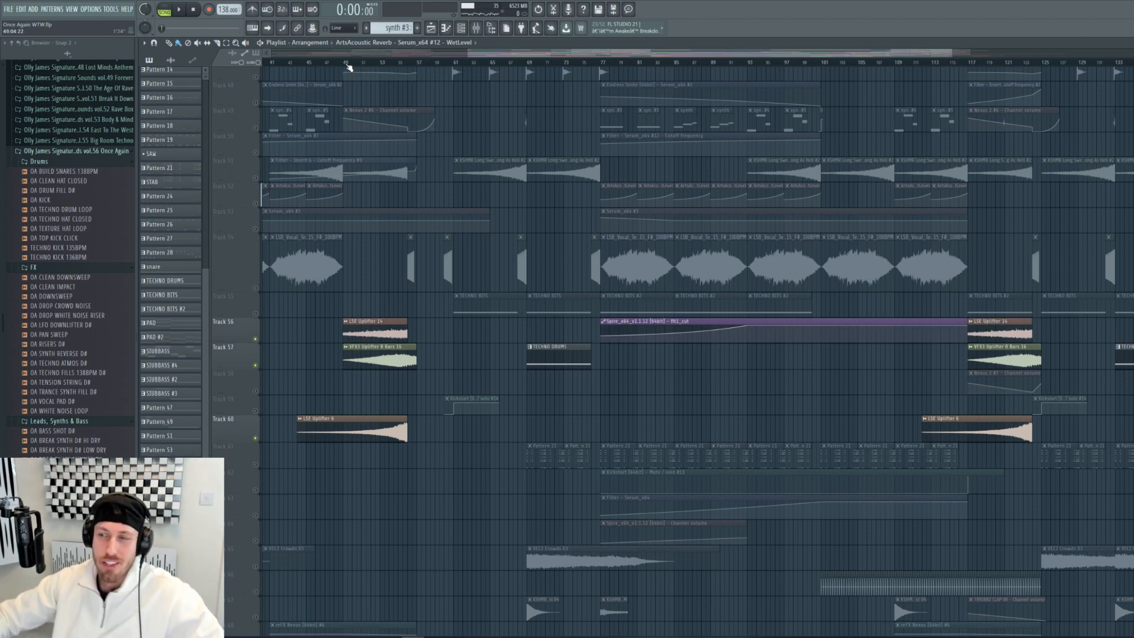
Step: Play the soloed uplifters on Tracks 56, 57 and 60 from bar 49 through the build-up, and stop playback
left_click(349, 67)
key("space")
scroll(325, 337, "up", 4)
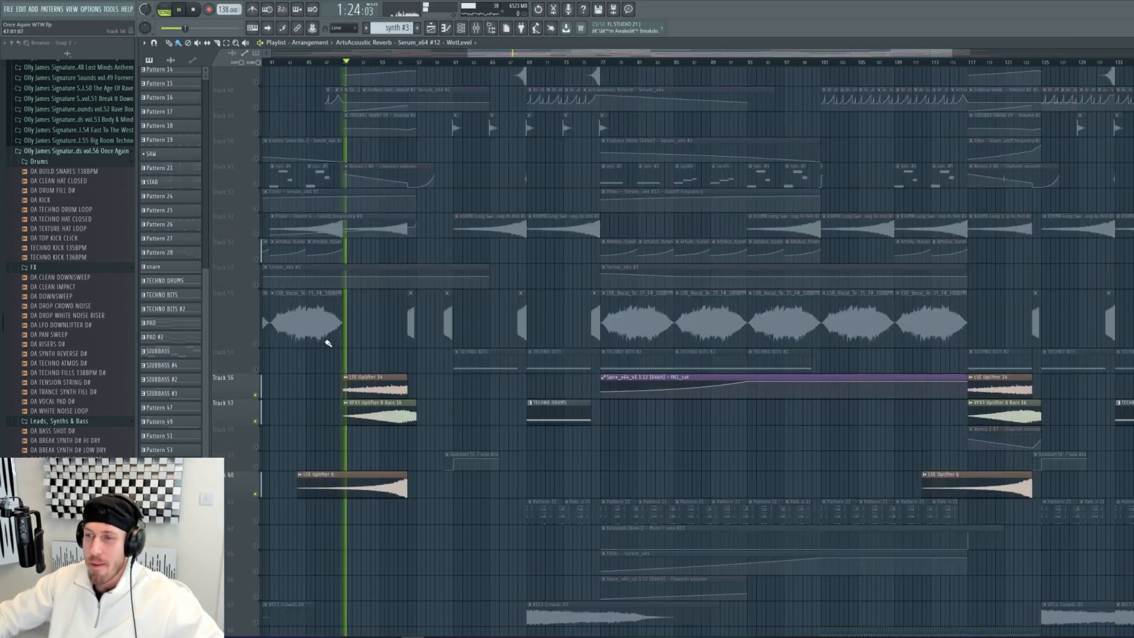
scroll(411, 291, "up", 4)
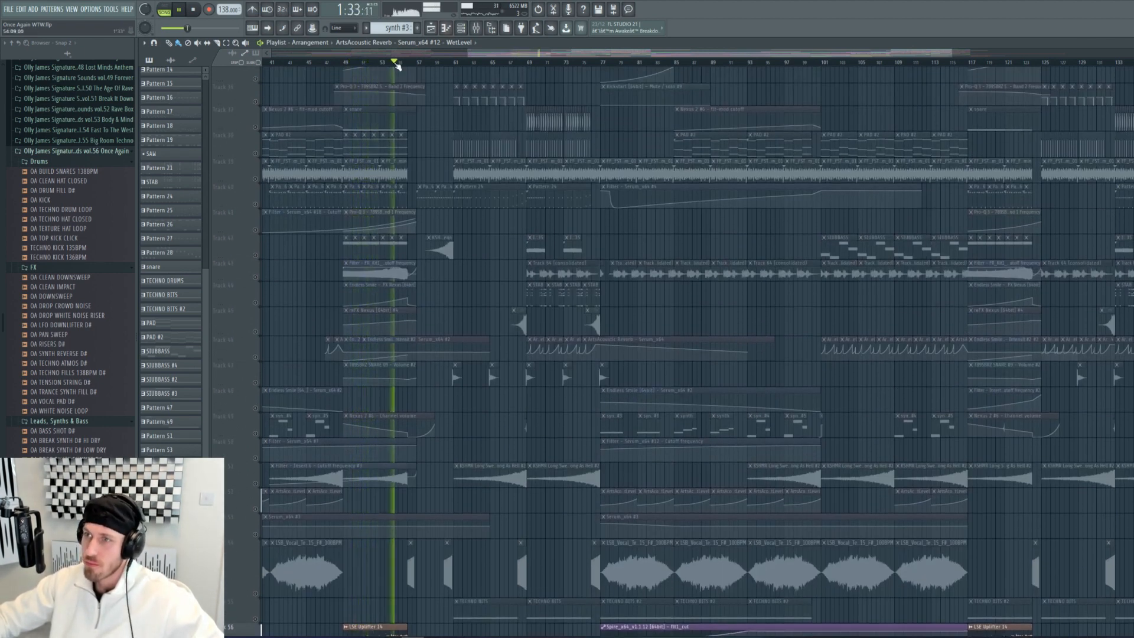
scroll(279, 351, "down", 4)
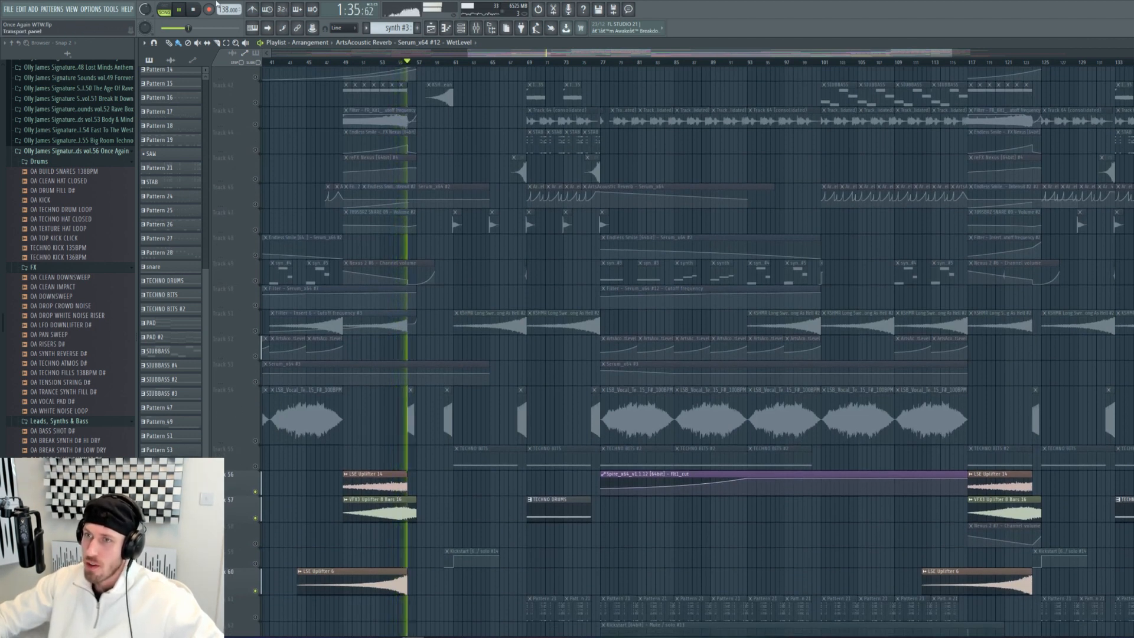
left_click(193, 15)
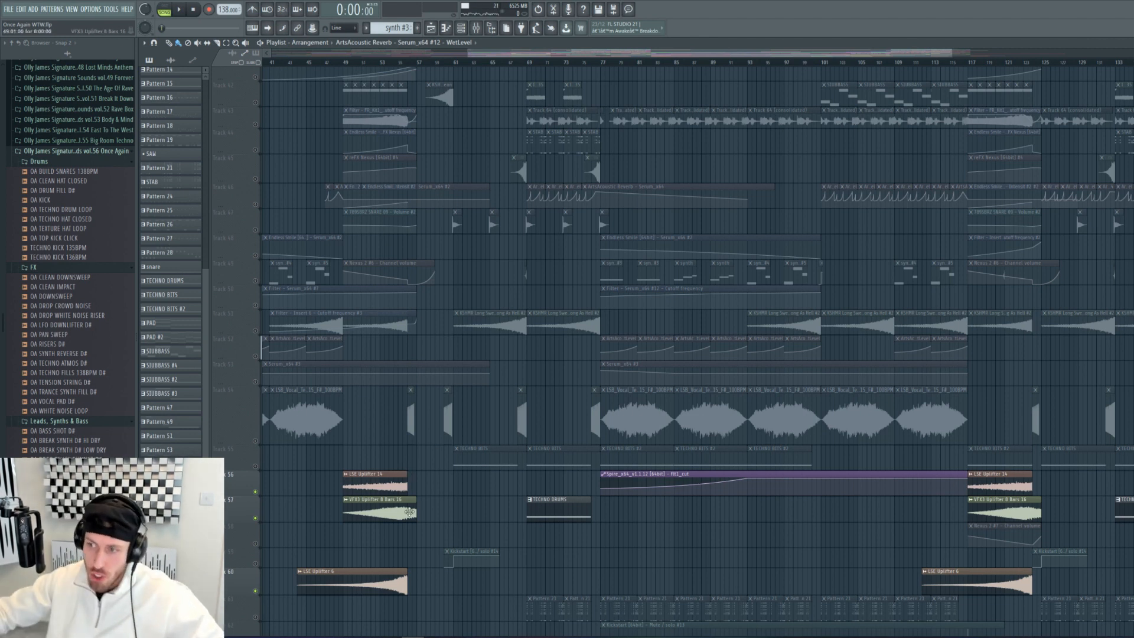
Step: Select Track 56's LSE Uplifter 14 clip and briefly preview the end of the uplifters around bar 57
left_click_drag(404, 482, 400, 481)
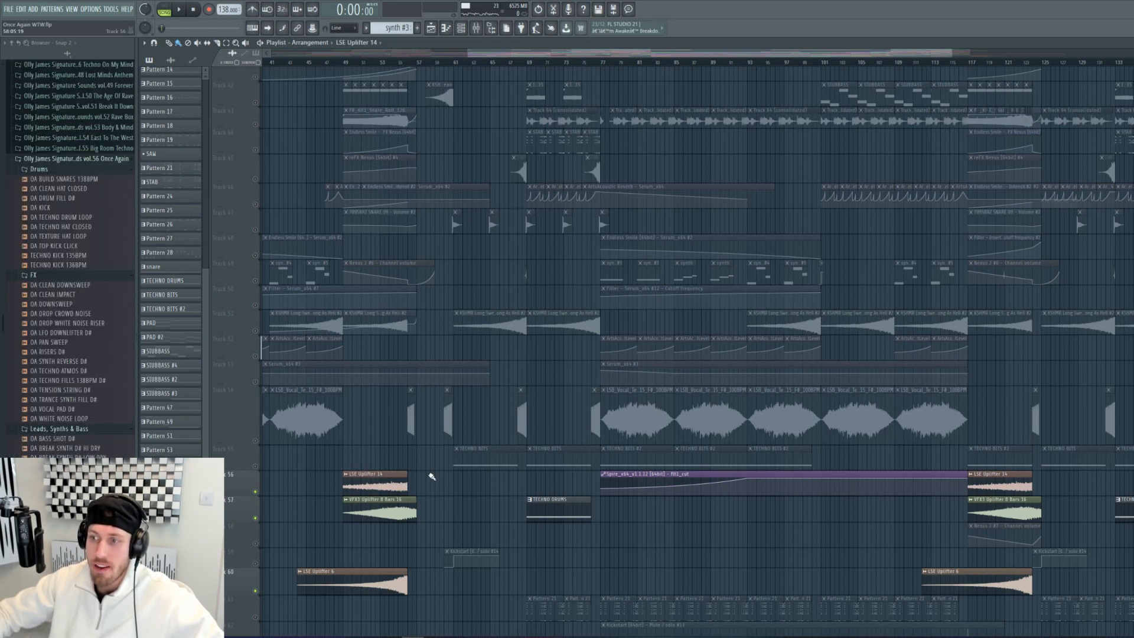
left_click(412, 61)
key("space")
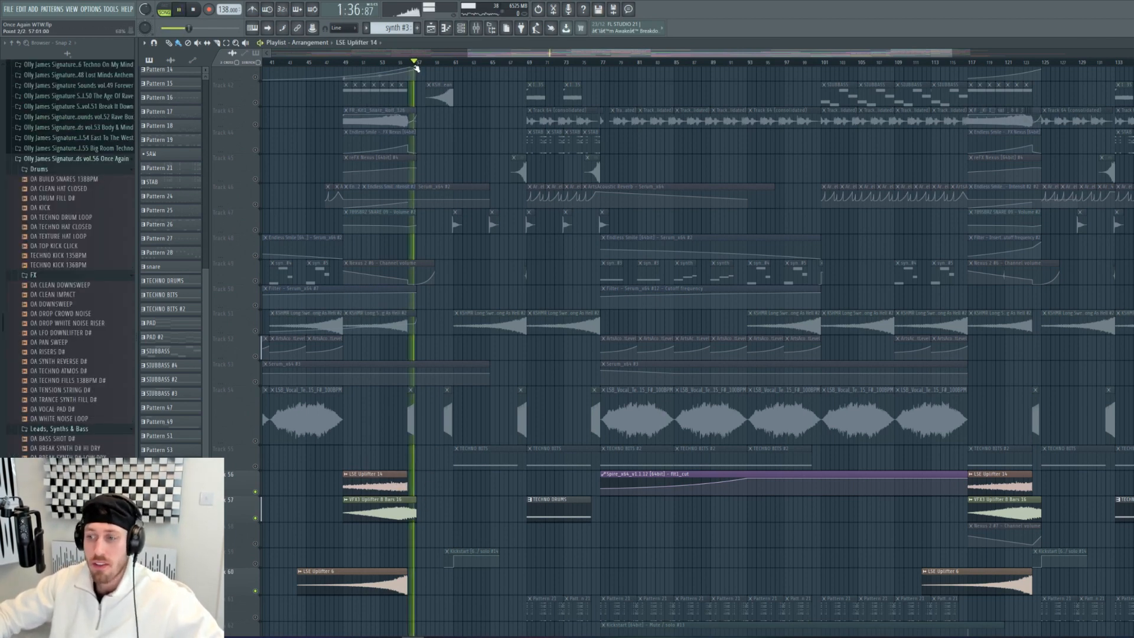
key("space")
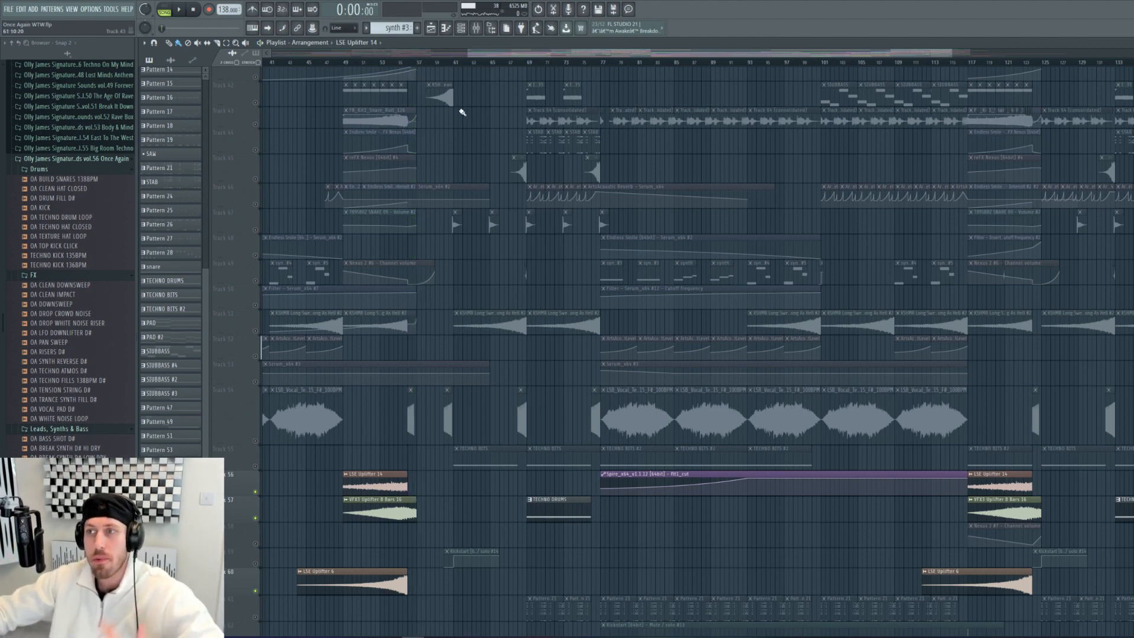
Step: Solo Track 37's snare pattern and enable Tracks 36 and 35 with its Pro-Q 3 Band 2 frequency and stereo separation automation
scroll(508, 254, "up", 2)
scroll(443, 325, "down", 12)
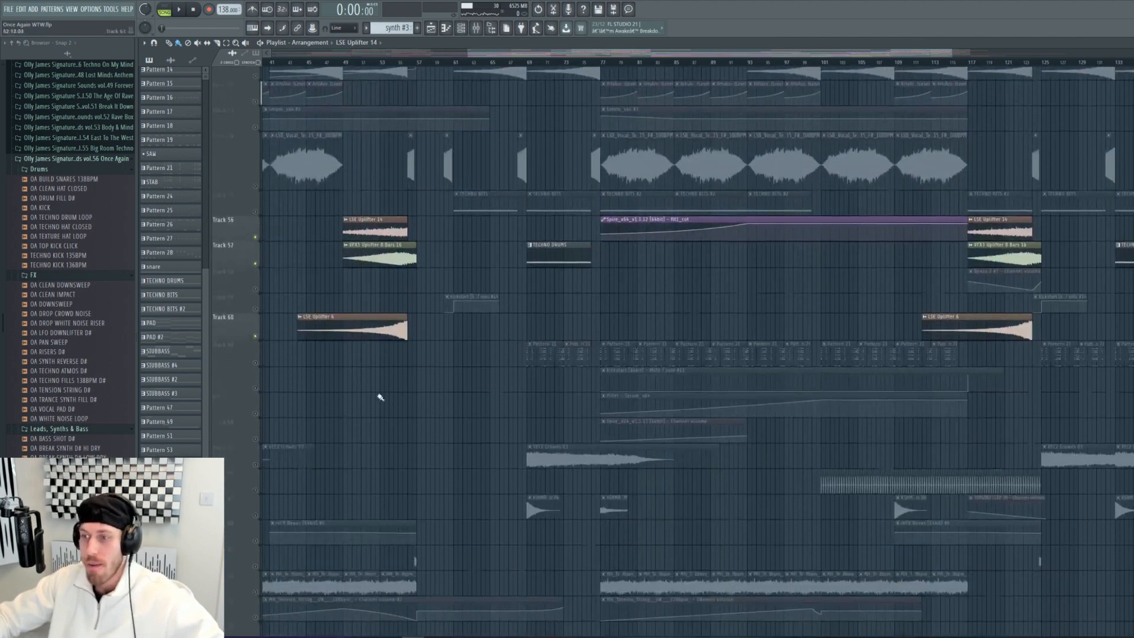
scroll(378, 393, "up", 12)
scroll(374, 389, "up", 9)
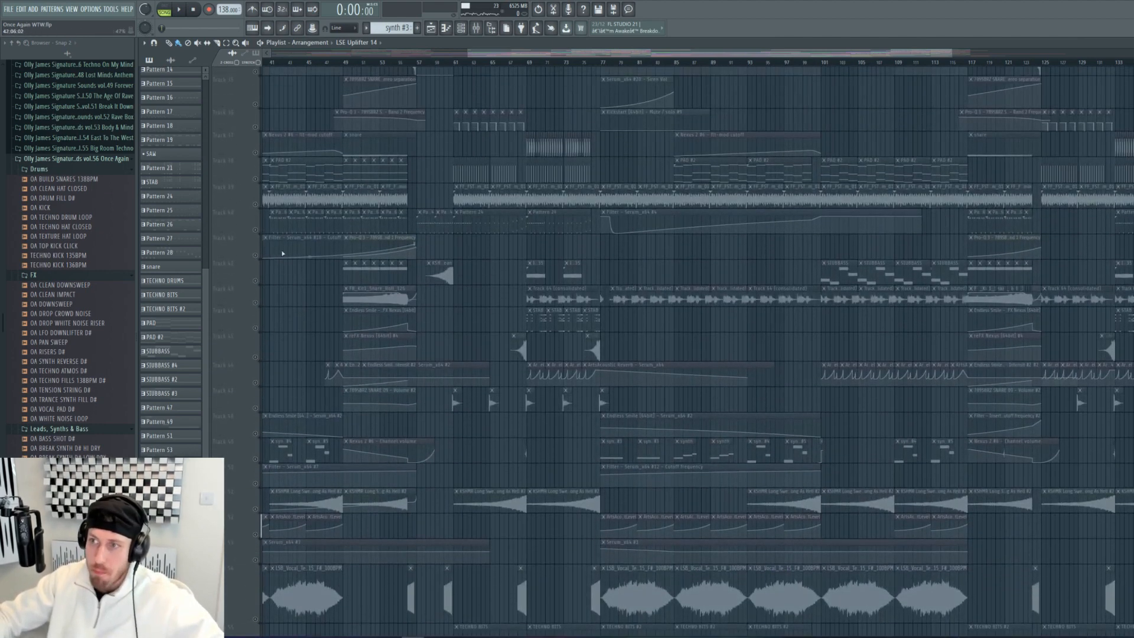
left_click(255, 254)
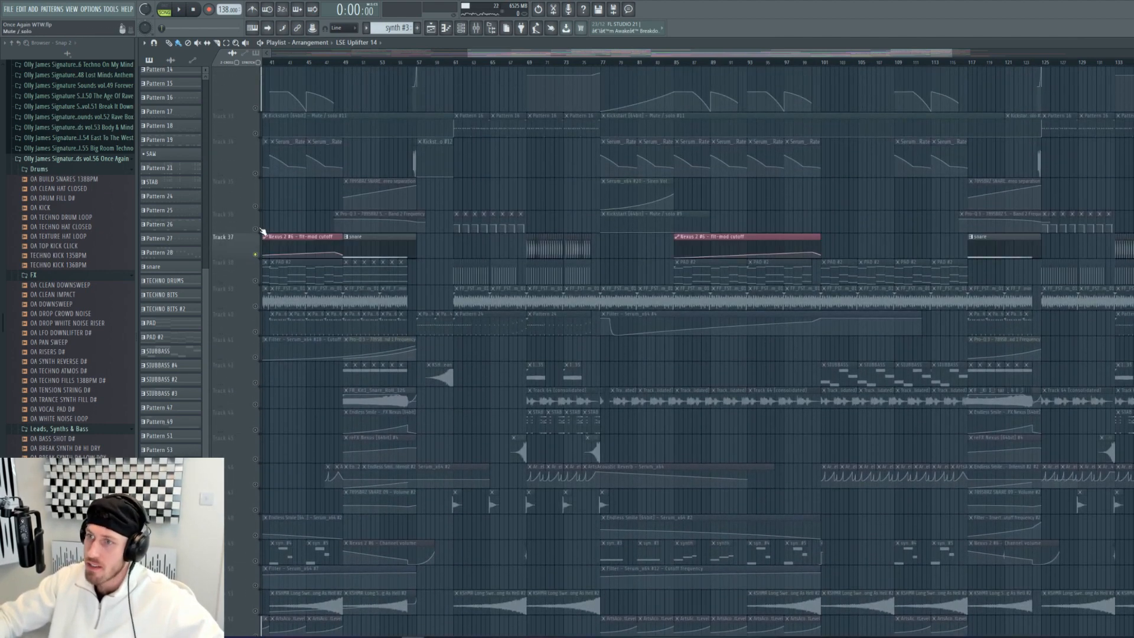
left_click(255, 228)
left_click(256, 205)
left_click_drag(957, 54, 500, 57)
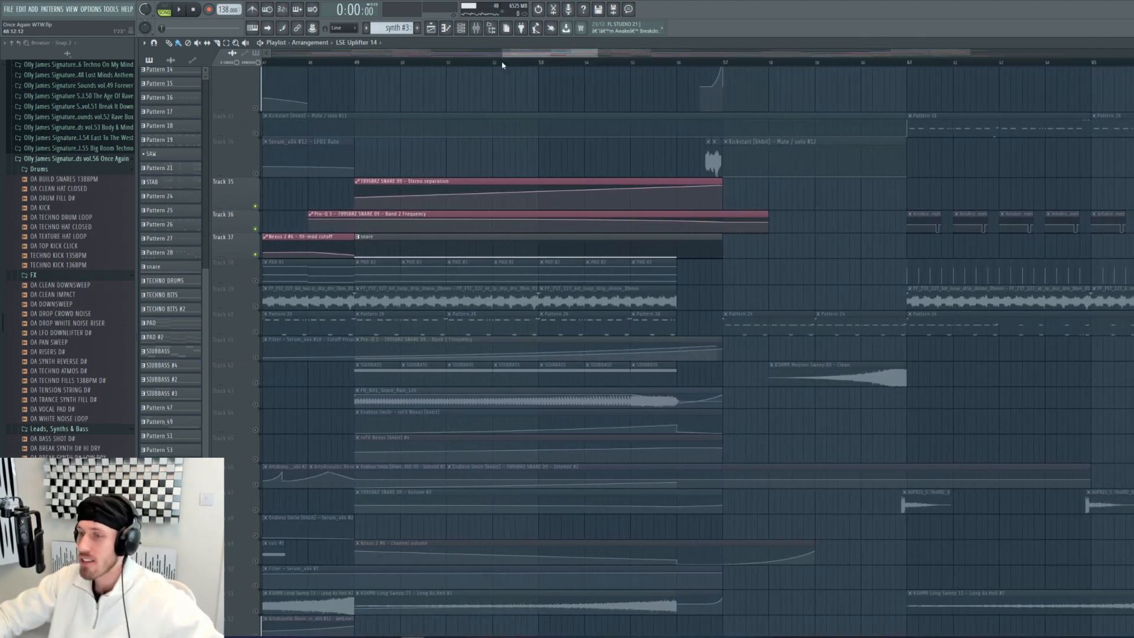
Step: Play the snare build from bar 49, enable Track 41's Pro-Q 3 Band 1 frequency automation, and replay from bar 52 before stopping
left_click(349, 63)
key("space")
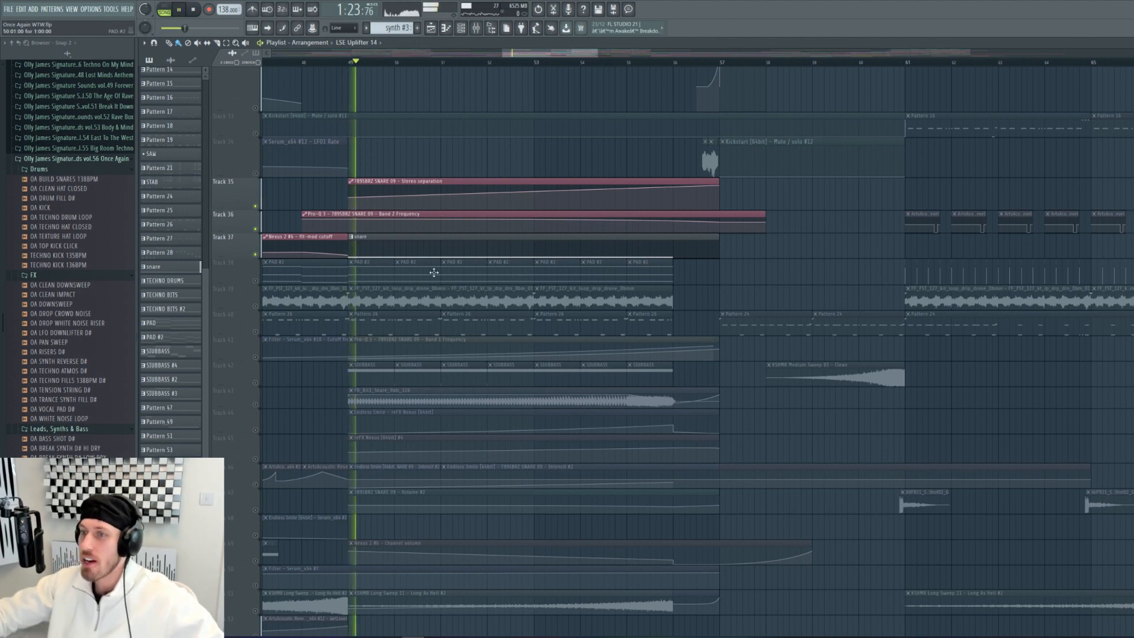
left_click(264, 359)
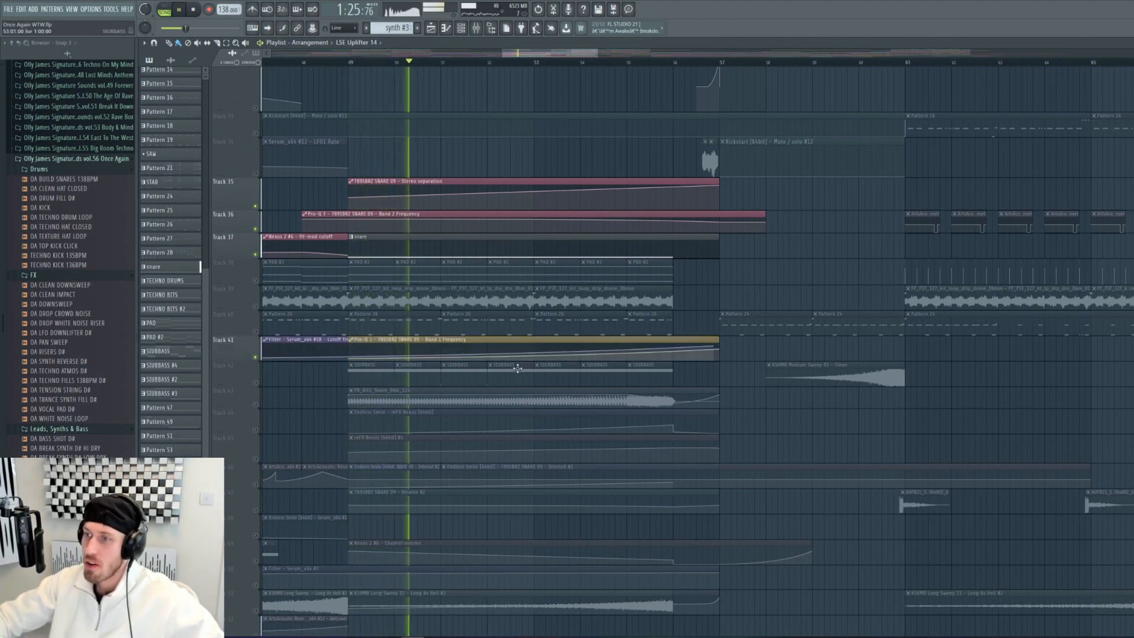
key("space")
left_click(505, 63)
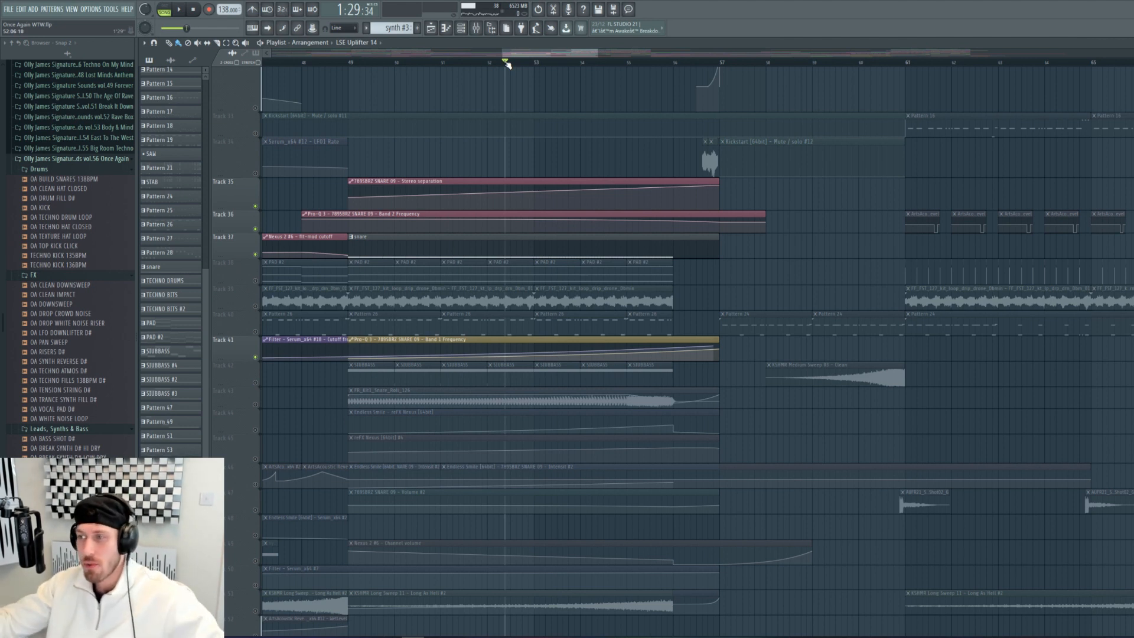
key("space")
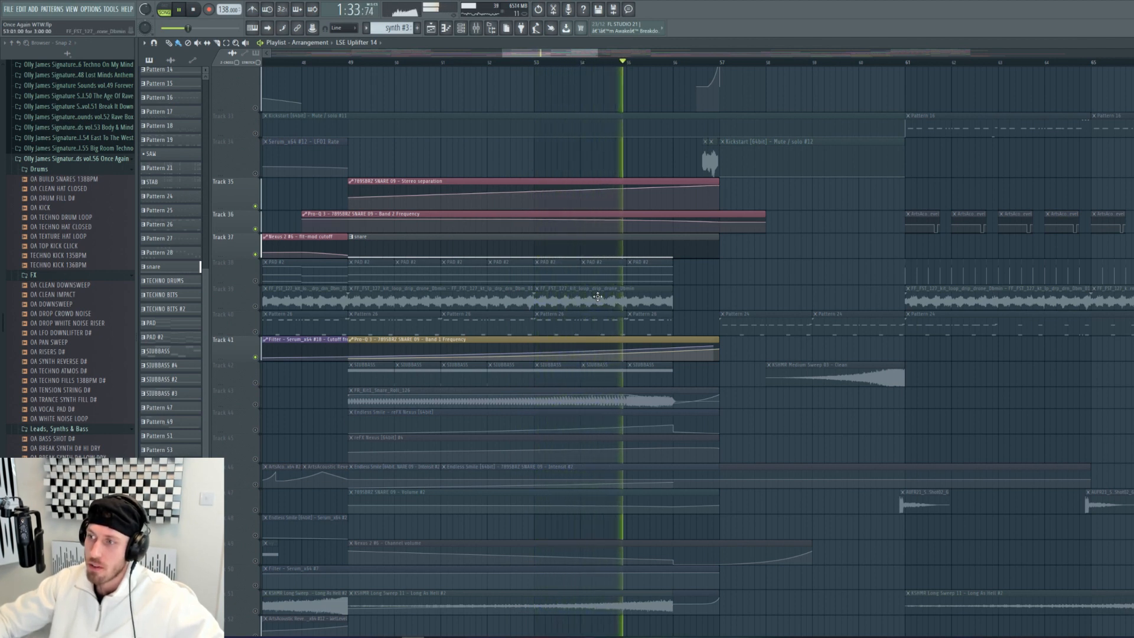
key("space")
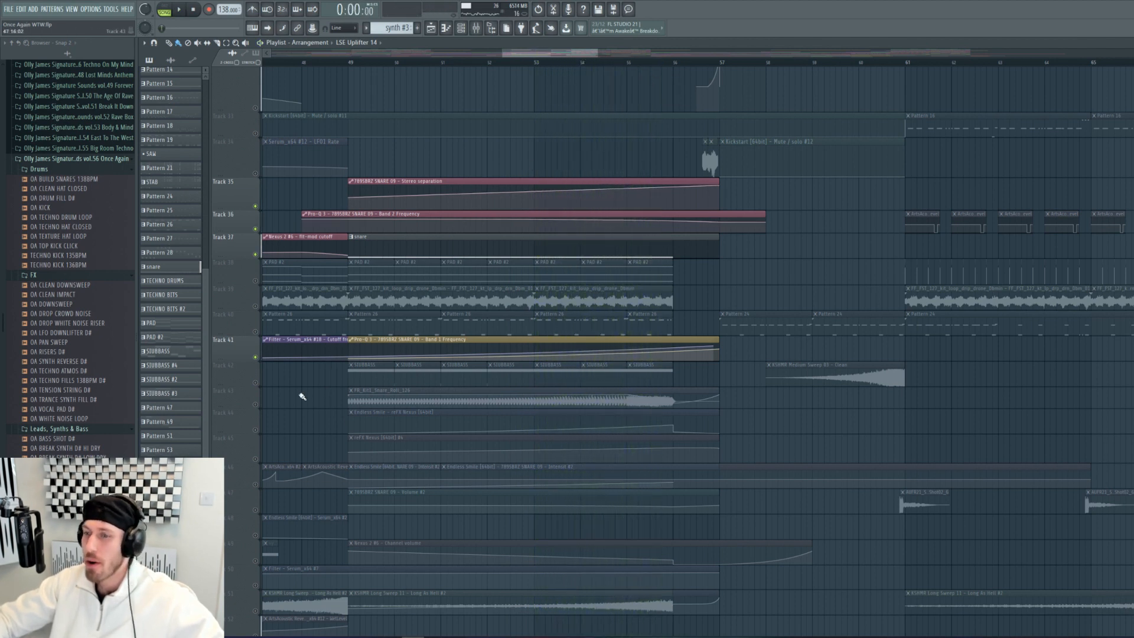
Step: Enable Track 43's snare roll and Track 44's Endless Smile automation, preview them from bars 49 and 53, and stop playback
left_click(255, 406)
left_click(256, 430)
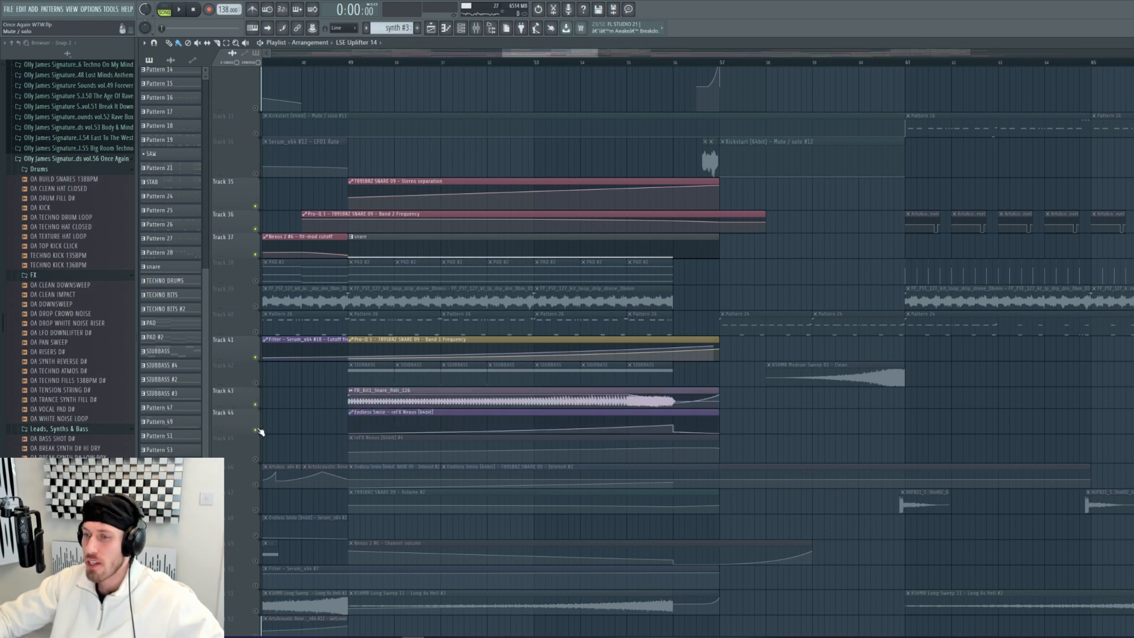
left_click(345, 64)
key("space")
left_click(535, 64)
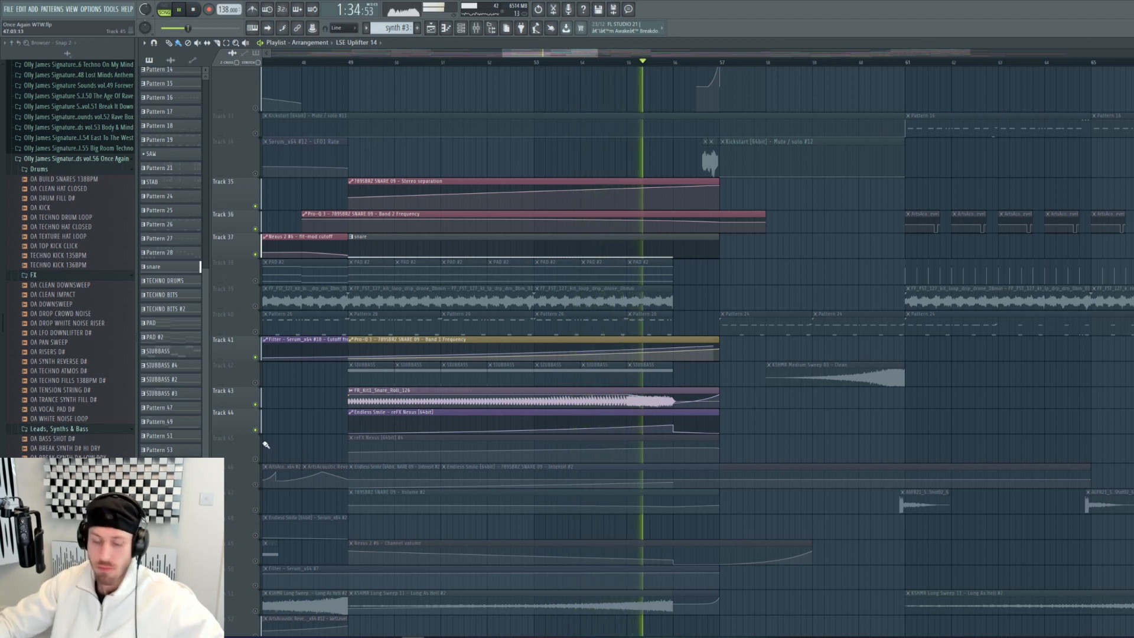
left_click(193, 10)
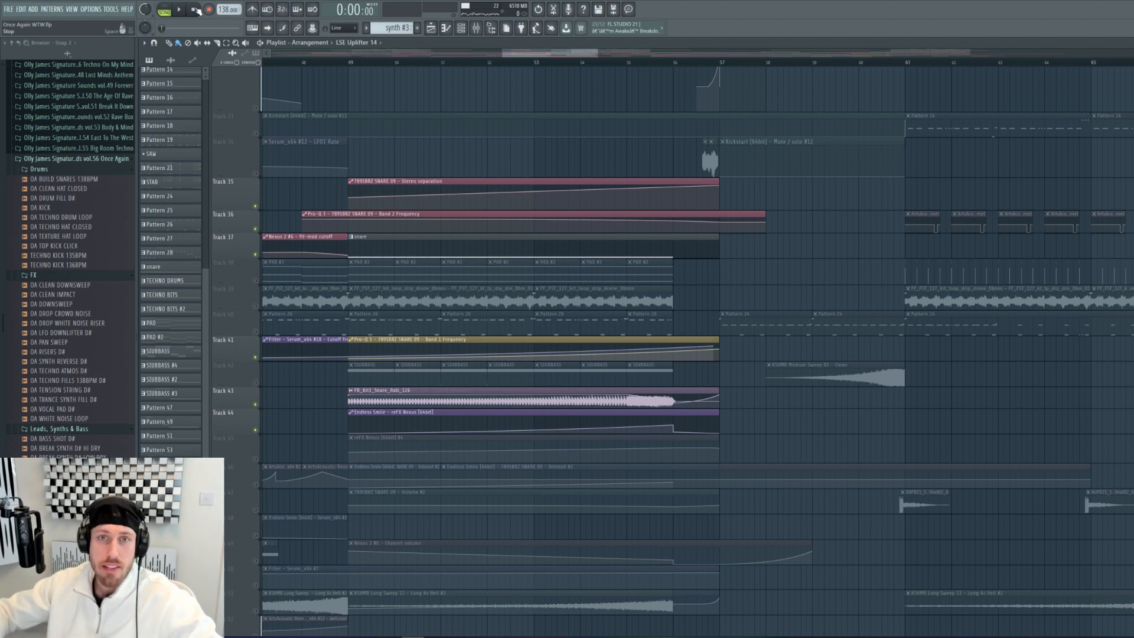
Step: Select the FR_Kit1_Snare_Roll_126 clip on Track 43, followed by the Endless Smile automation clip on Track 44
left_click(637, 392)
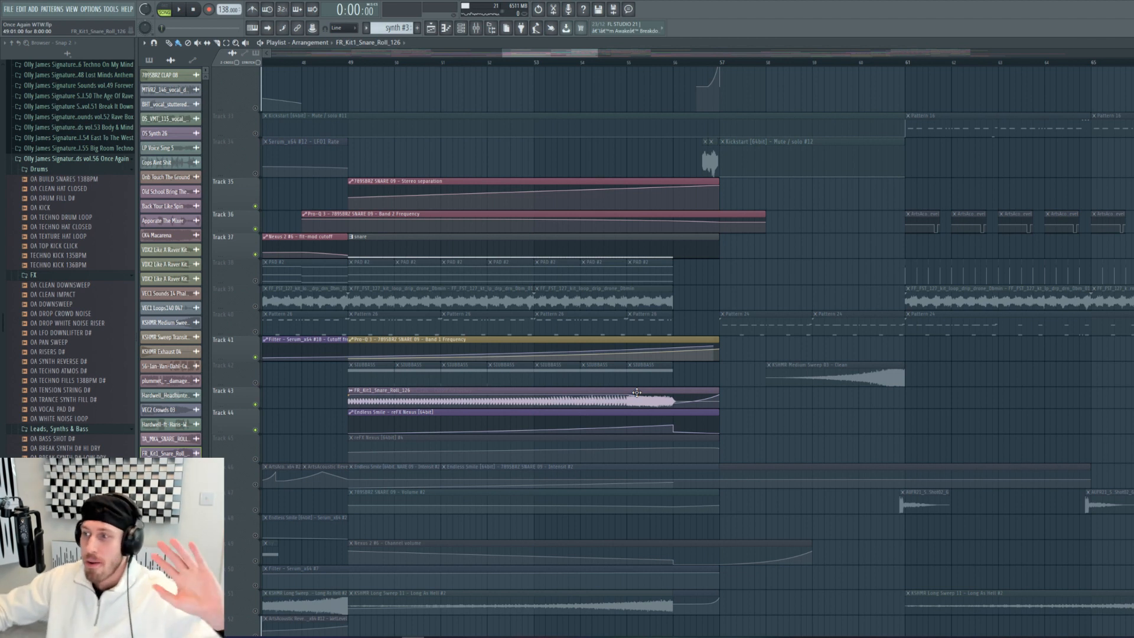
left_click(617, 410)
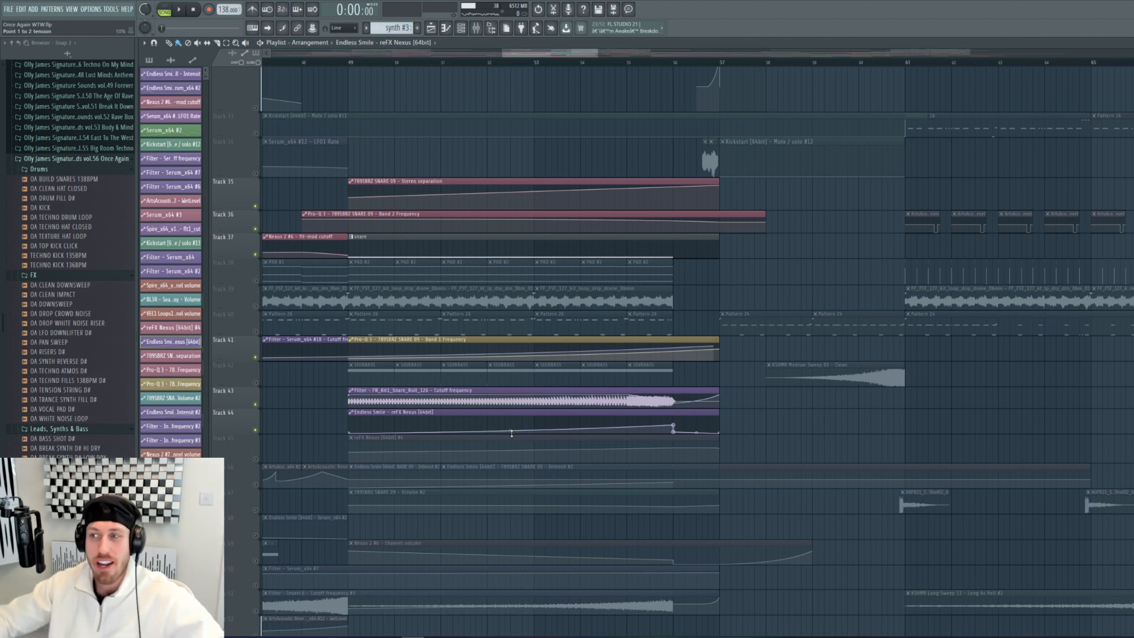
left_click_drag(596, 53, 853, 64)
left_click_drag(836, 65, 697, 54)
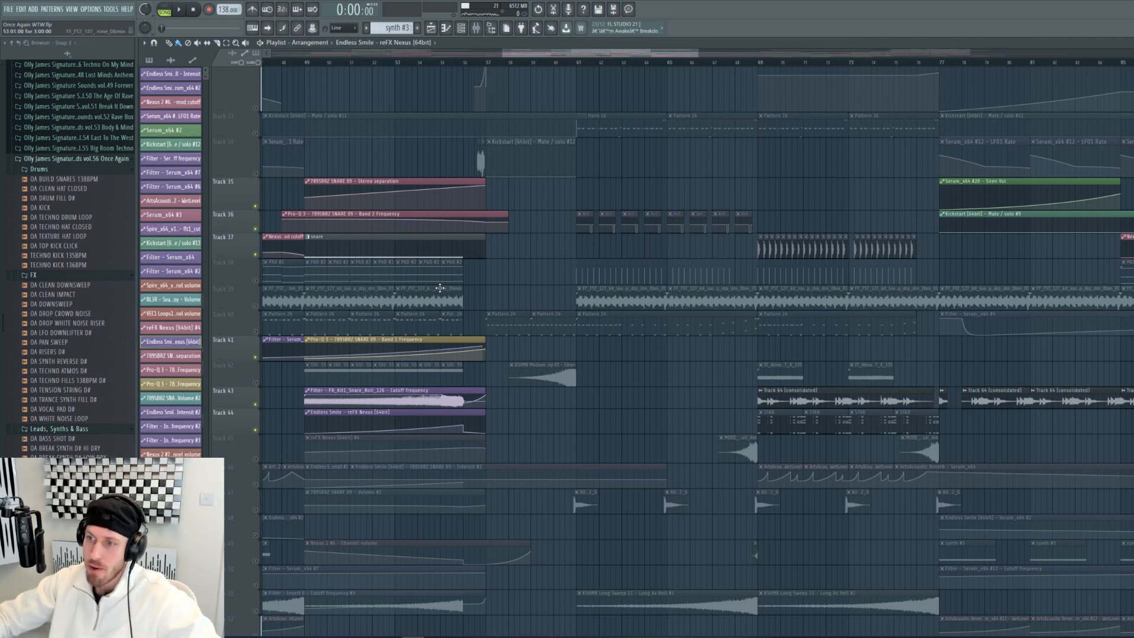
Step: Select the snare roll's filter cutoff frequency automation and preview the end of the roll from bar 54
left_click(466, 407)
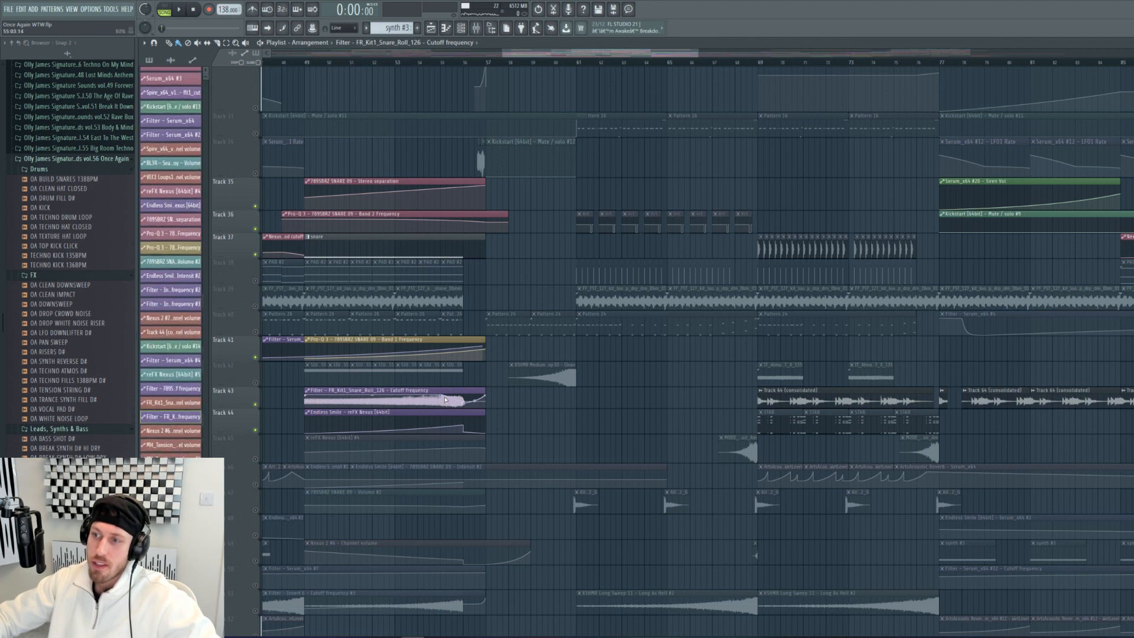
left_click(435, 60)
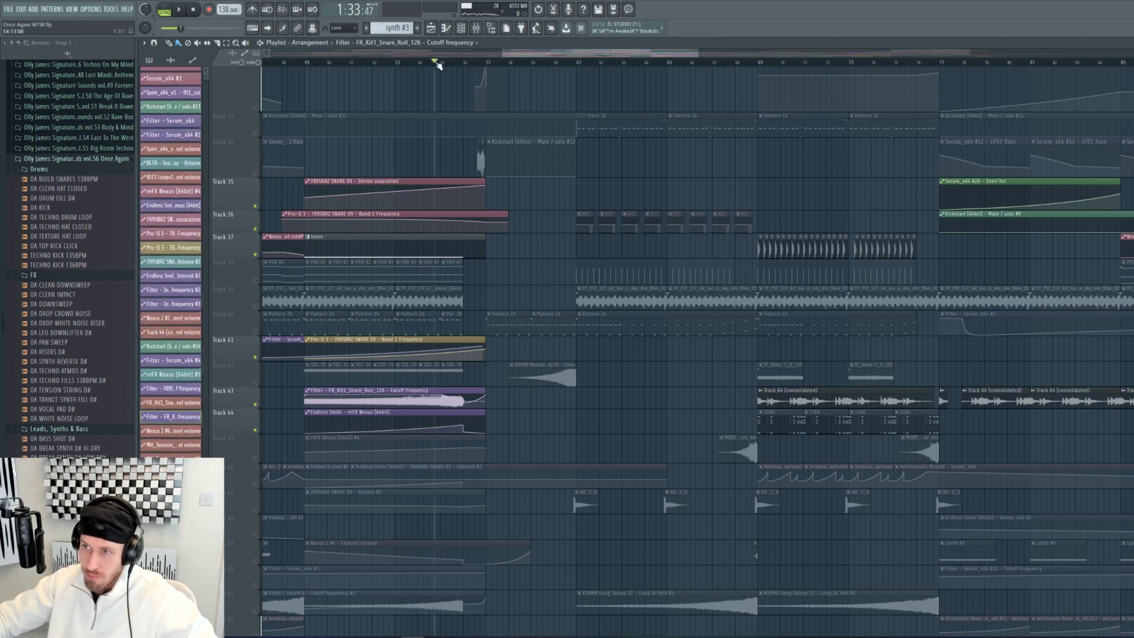
key("space")
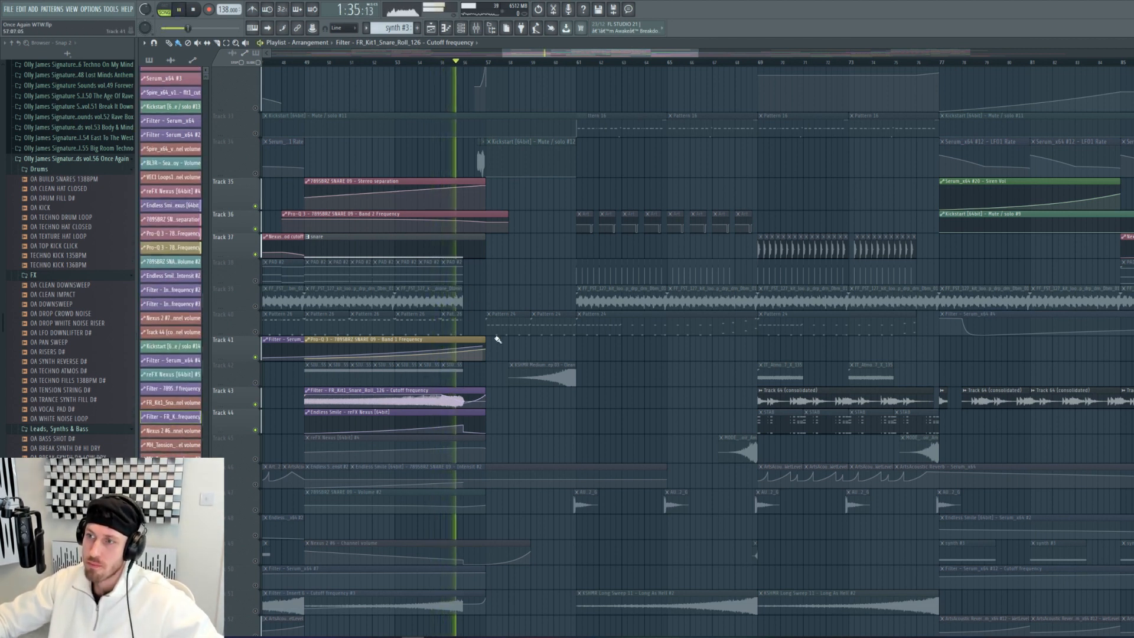
key("space")
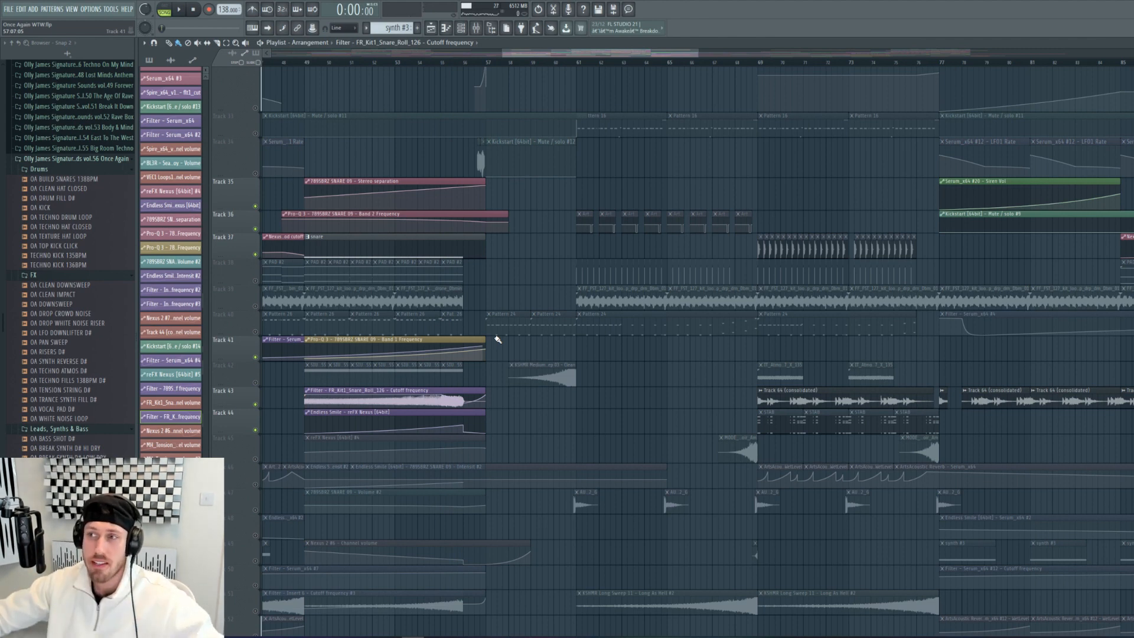
Step: Restore all tracks from solo and briefly preview the full arrangement from just before bar 57
scroll(464, 332, "up", 10)
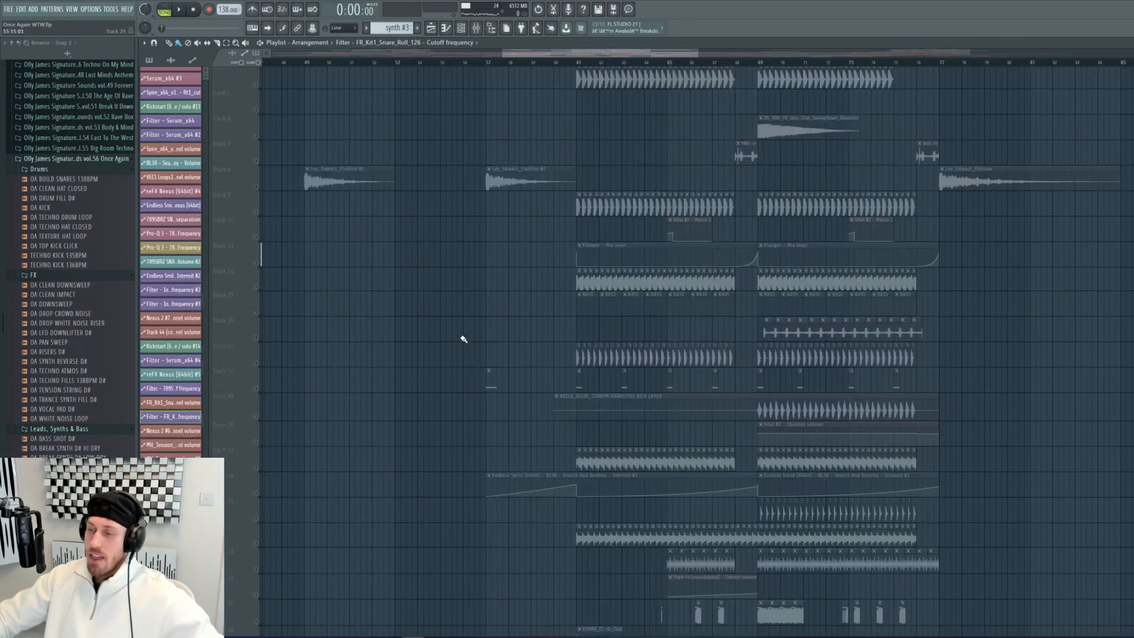
scroll(283, 145, "up", 3)
right_click(254, 113)
key("Escape")
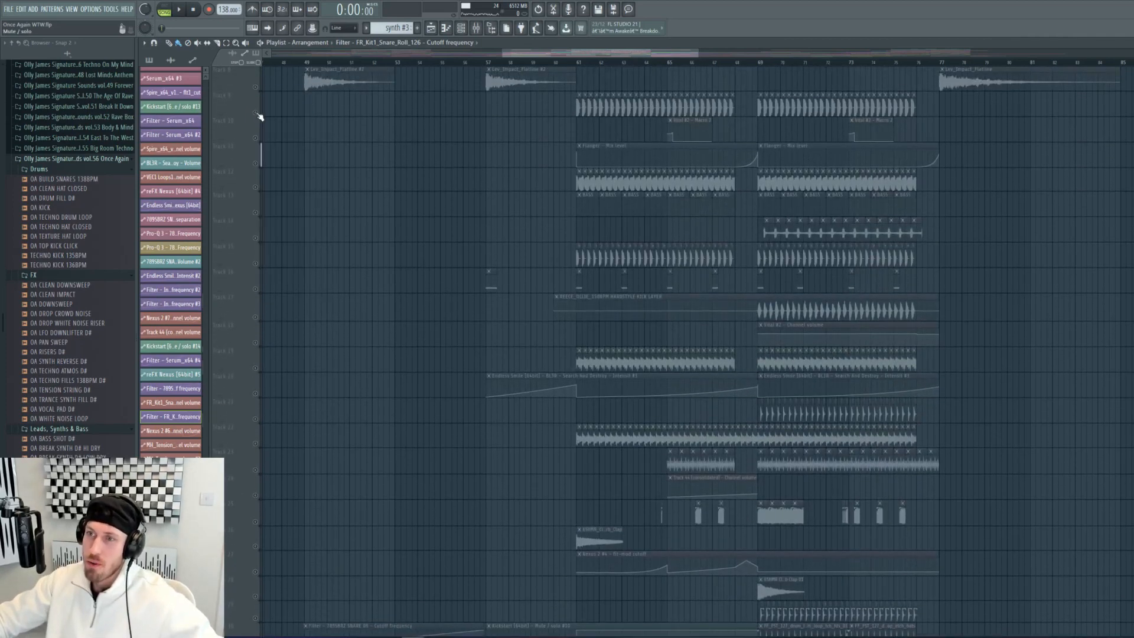
left_click(479, 63)
key("space")
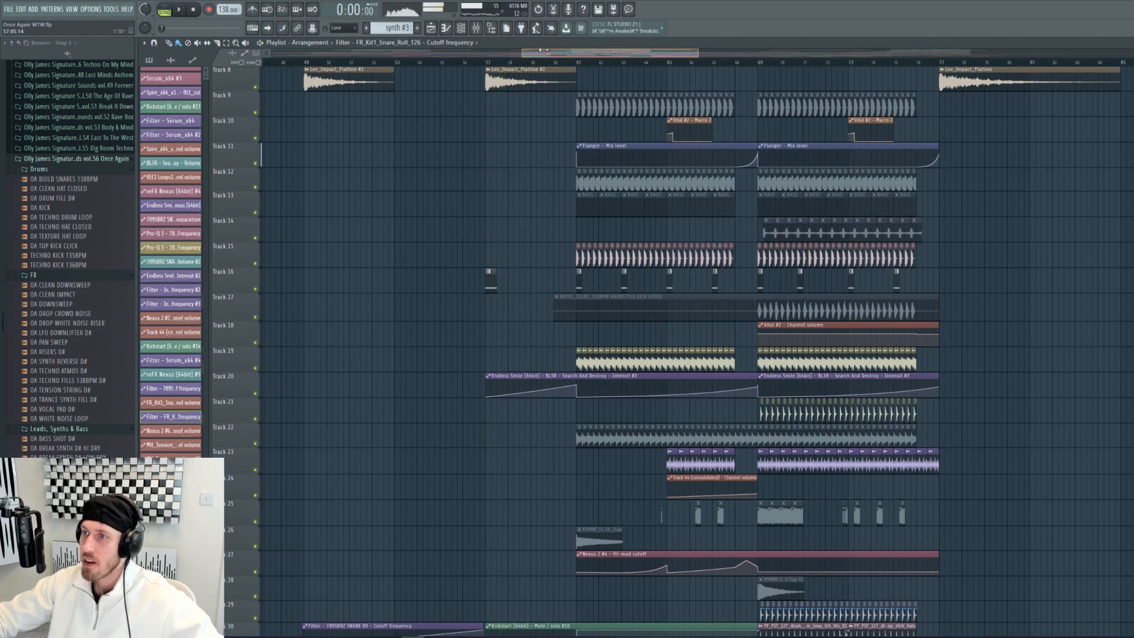
key("space")
Step: Play the full arrangement from just before bar 57 and examine the tracks entering after the build-up
scroll(278, 336, "up", 2, "ctrl")
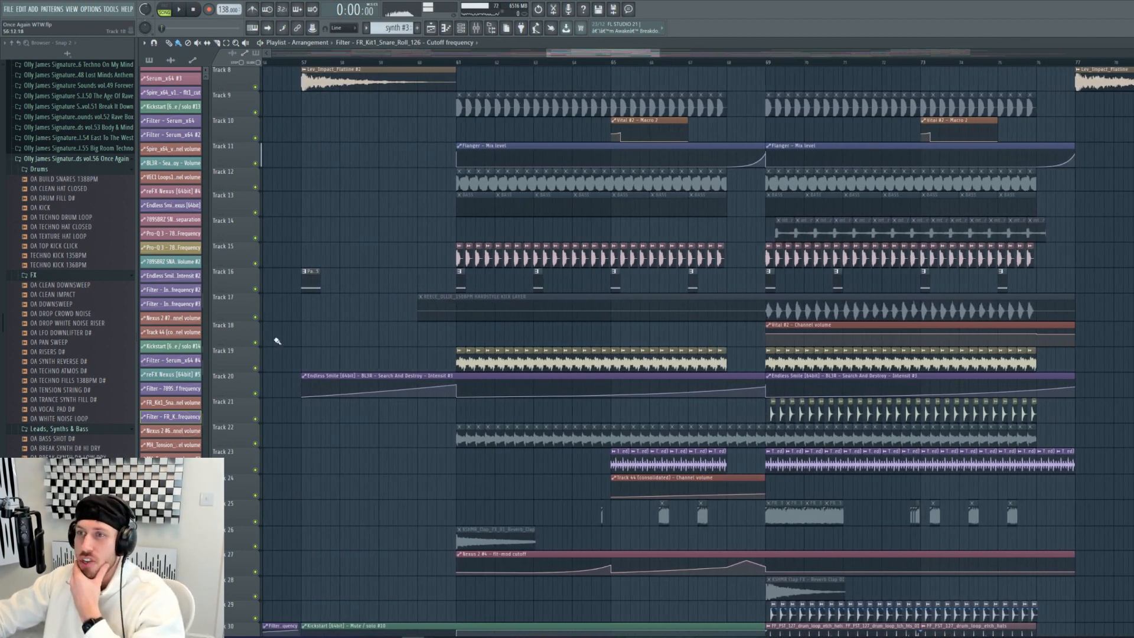
scroll(324, 101, "up", 3)
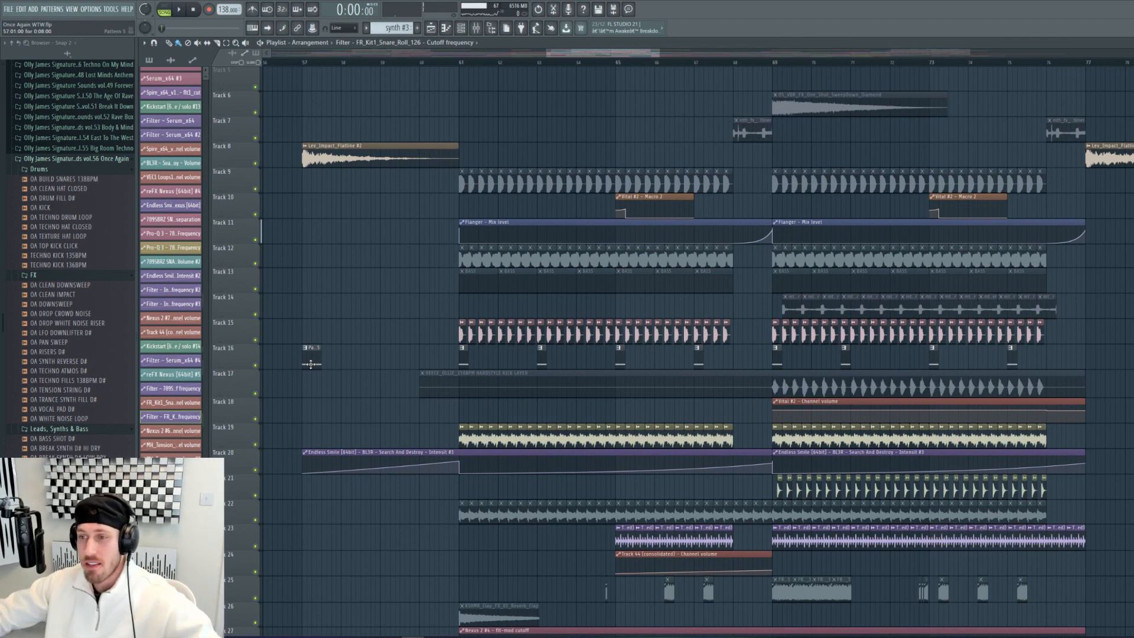
scroll(354, 372, "down", 12)
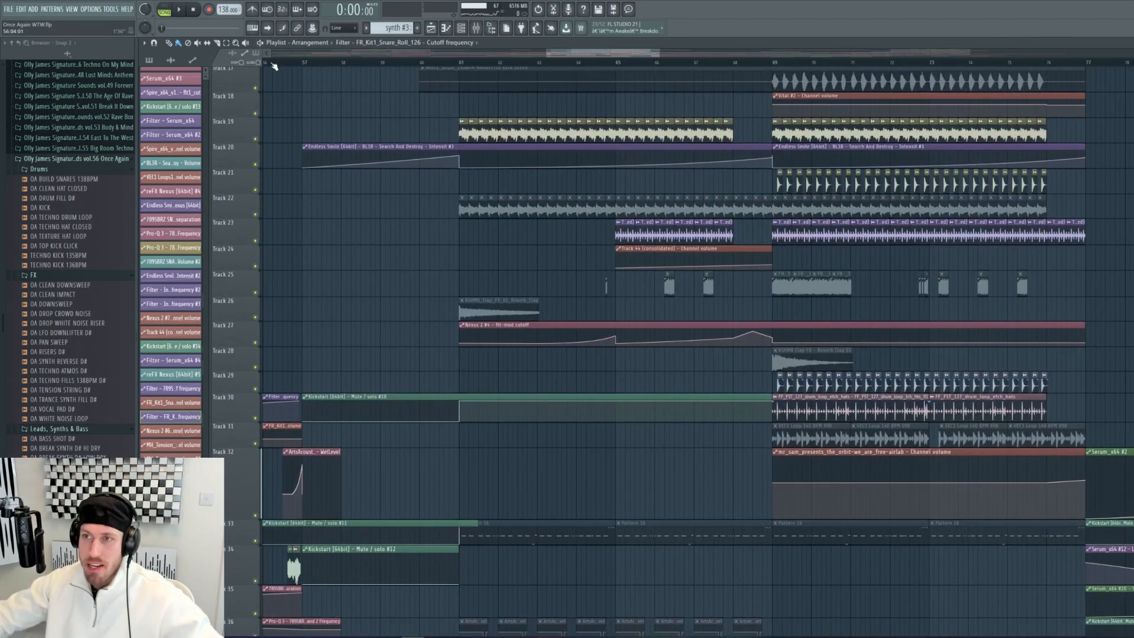
mouse_move(275, 67)
left_mouse_down()
mouse_move(314, 71)
mouse_move(294, 73)
left_mouse_up()
key("space")
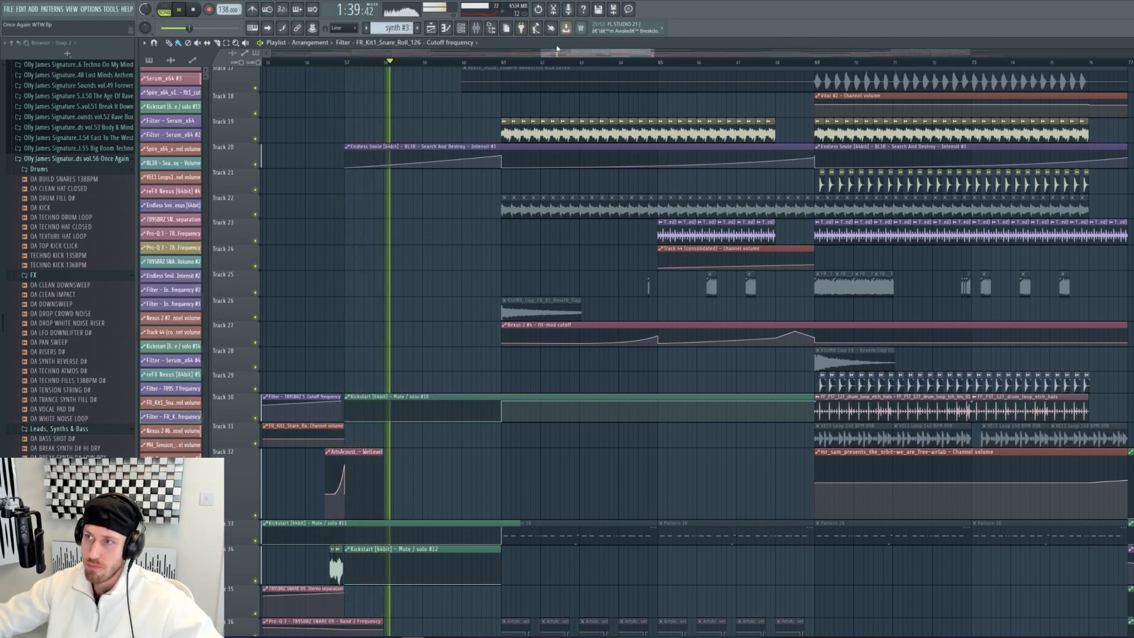
scroll(517, 131, "down", 4)
scroll(517, 130, "down", 12)
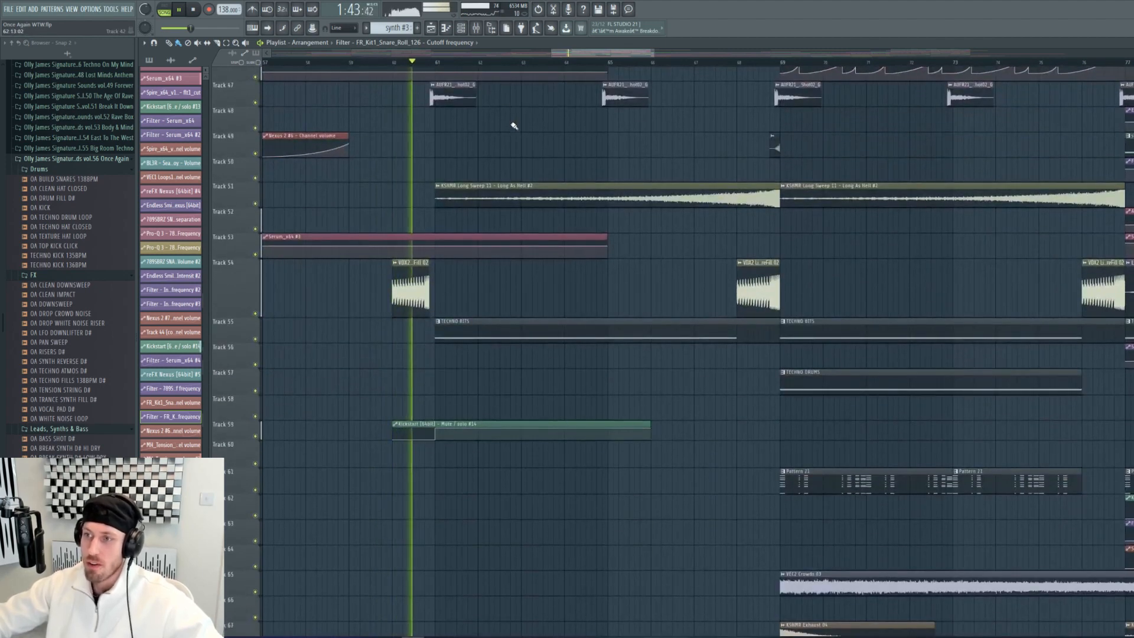
scroll(509, 130, "up", 9)
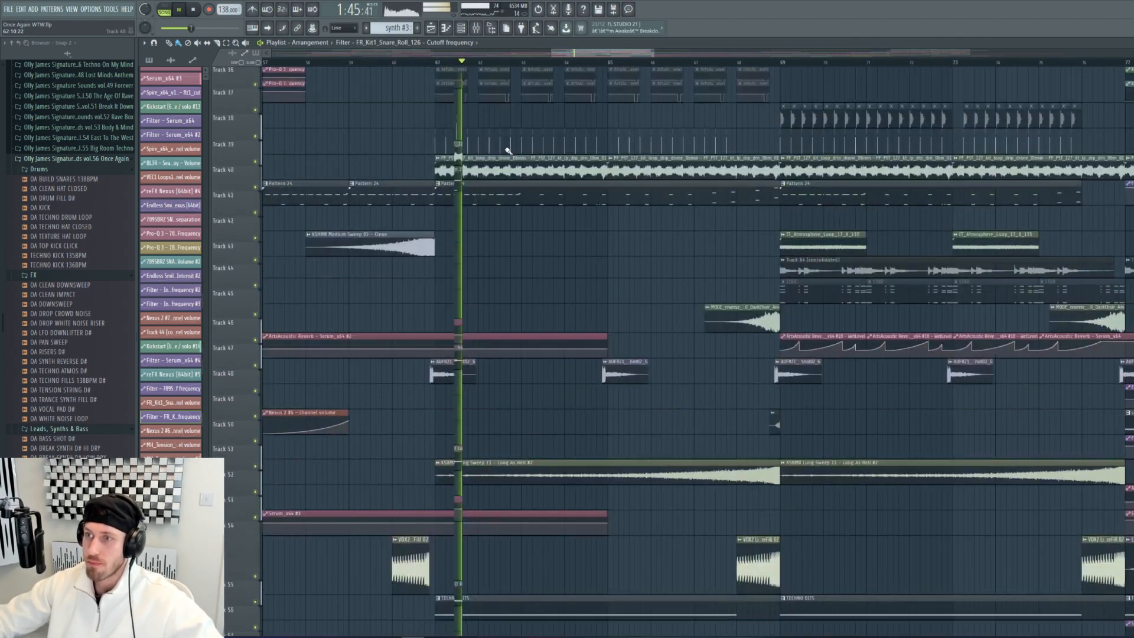
Step: Stop playback, move the playhead to the start of bar 61, and examine the layers of this section across all tracks
scroll(560, 55, "up", 2)
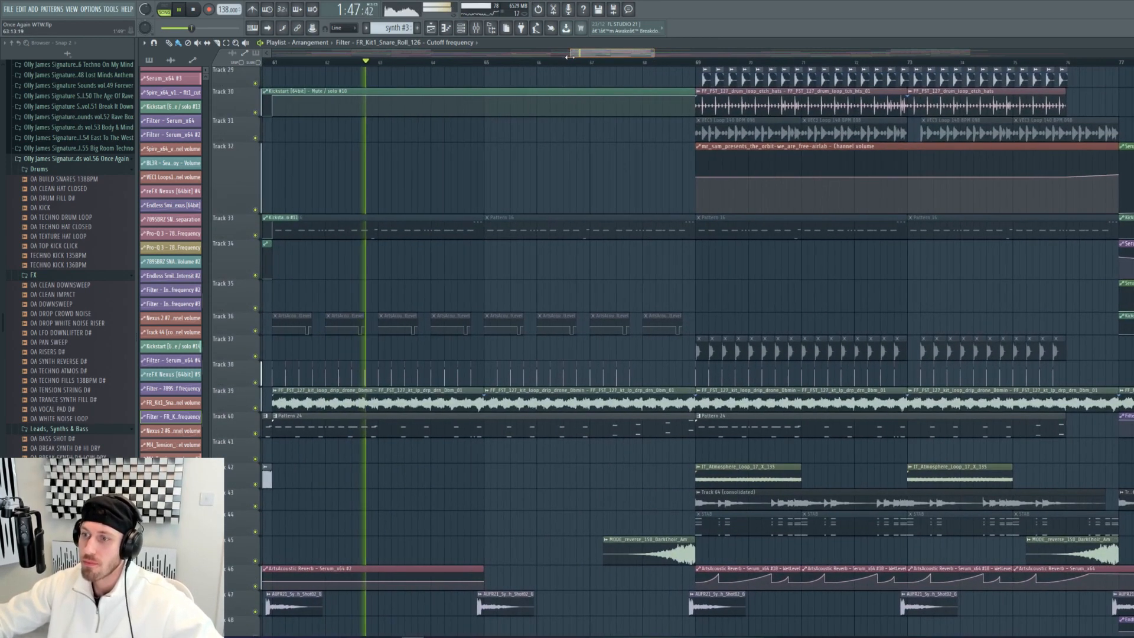
key("space")
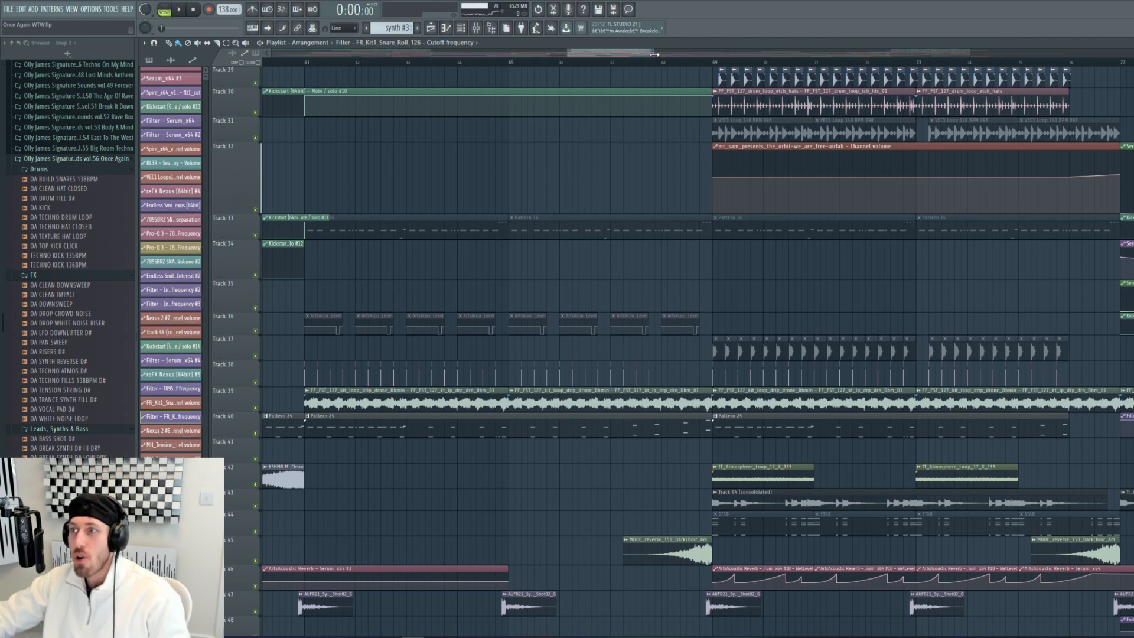
left_click_drag(655, 55, 691, 53)
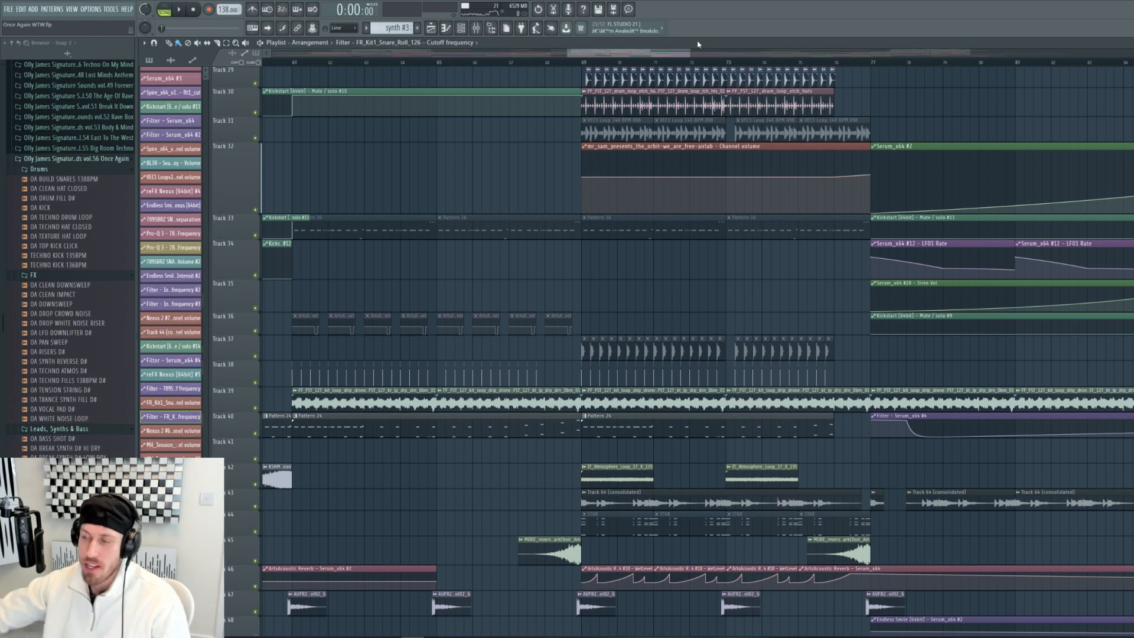
left_click_drag(691, 53, 680, 63)
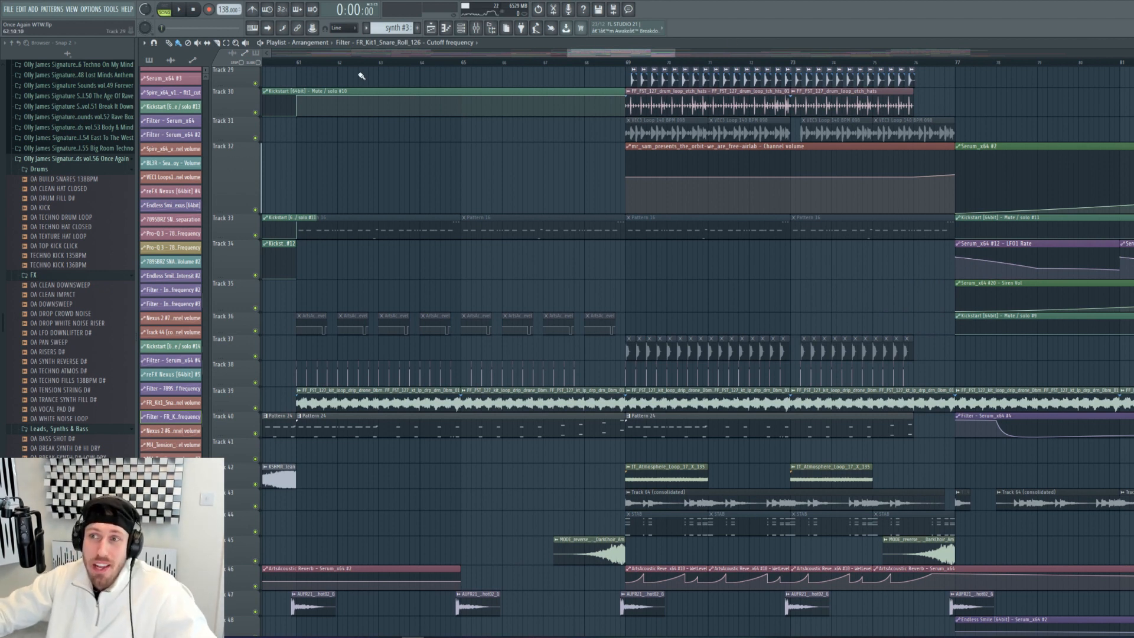
left_click(301, 63)
scroll(368, 256, "up", 10)
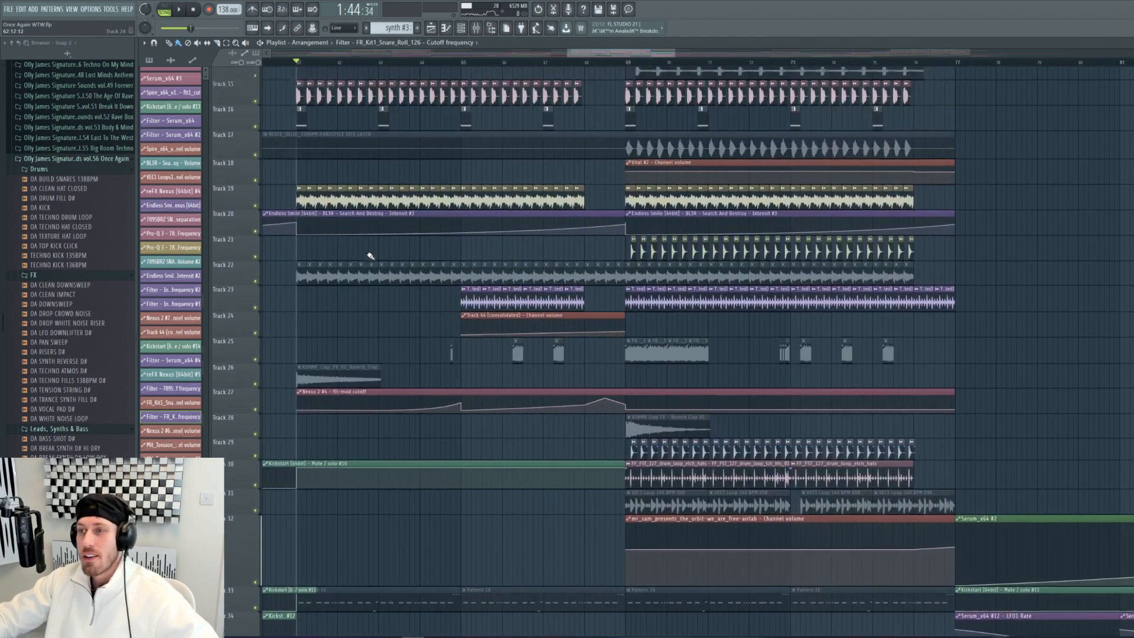
scroll(370, 256, "up", 3)
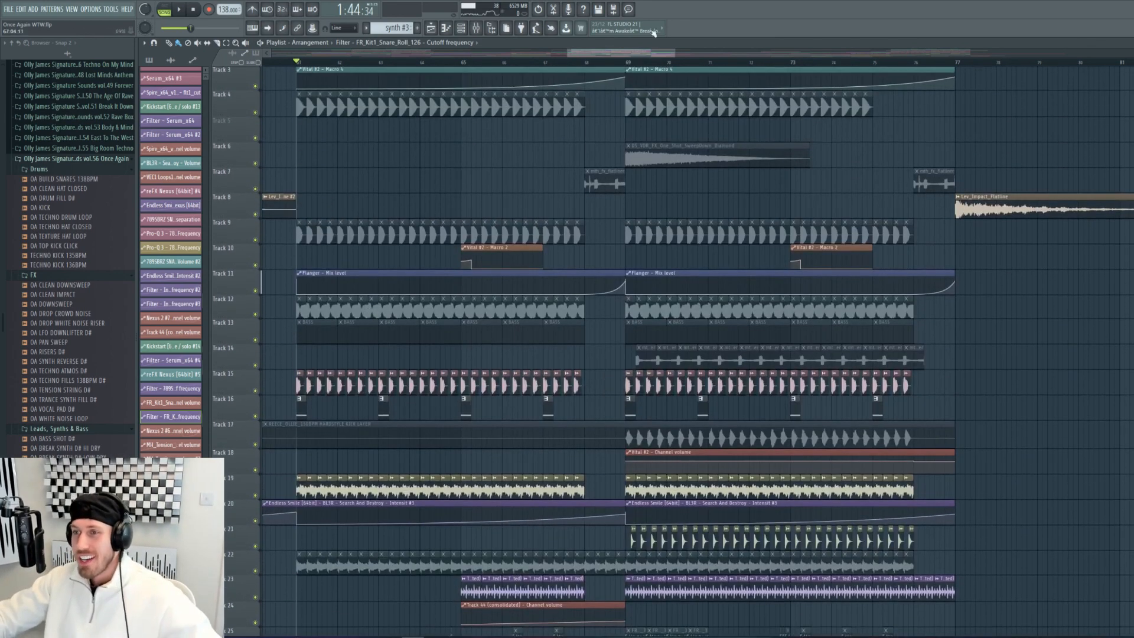
scroll(472, 282, "down", 5)
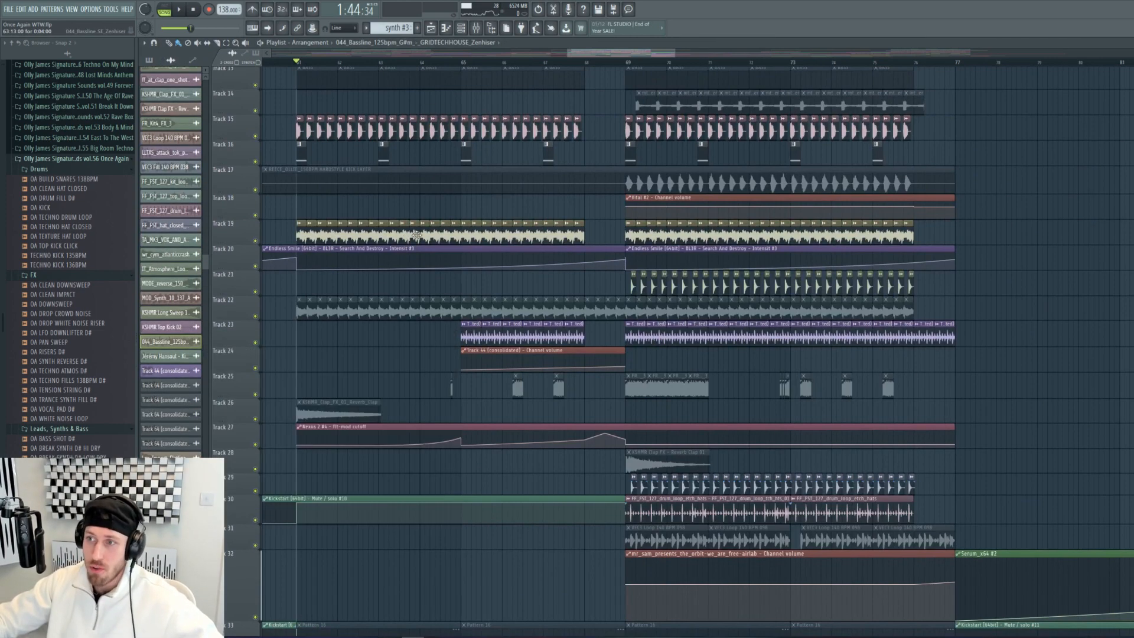
scroll(478, 301, "down", 15)
scroll(461, 327, "down", 12)
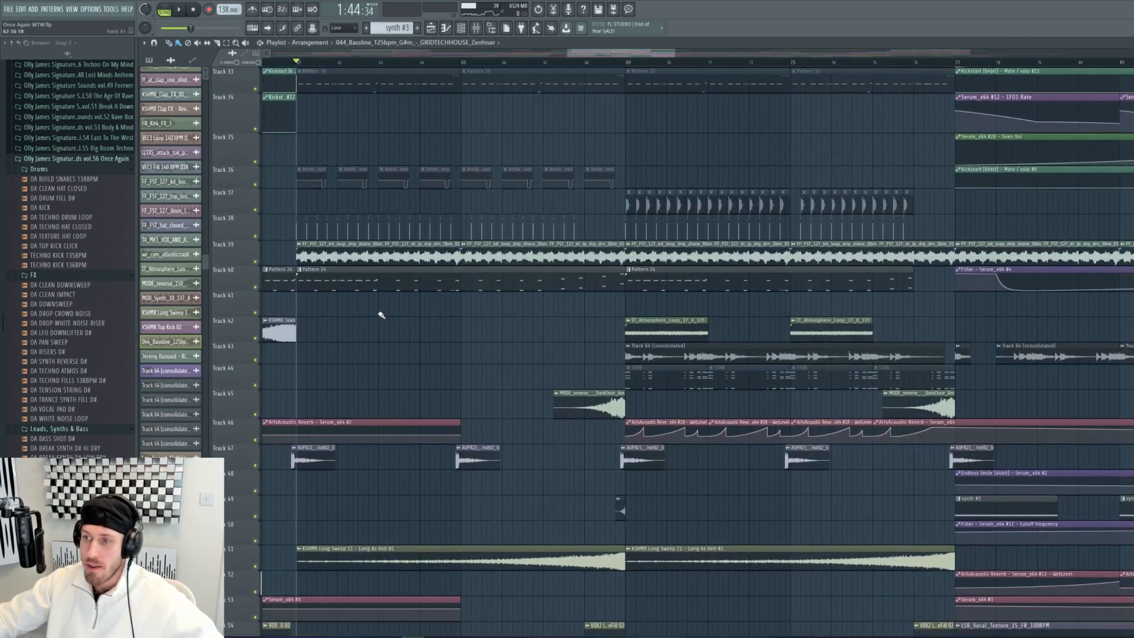
Step: Preview Track 47 in solo from bar 61, then restore all tracks and stop playback
key("space")
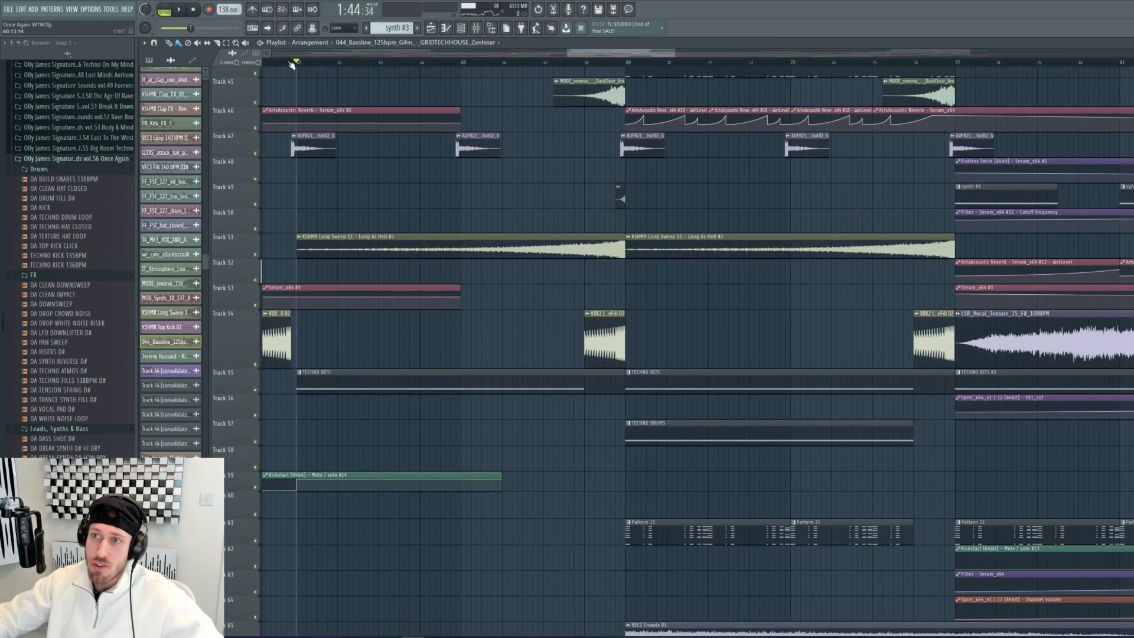
right_click(255, 154)
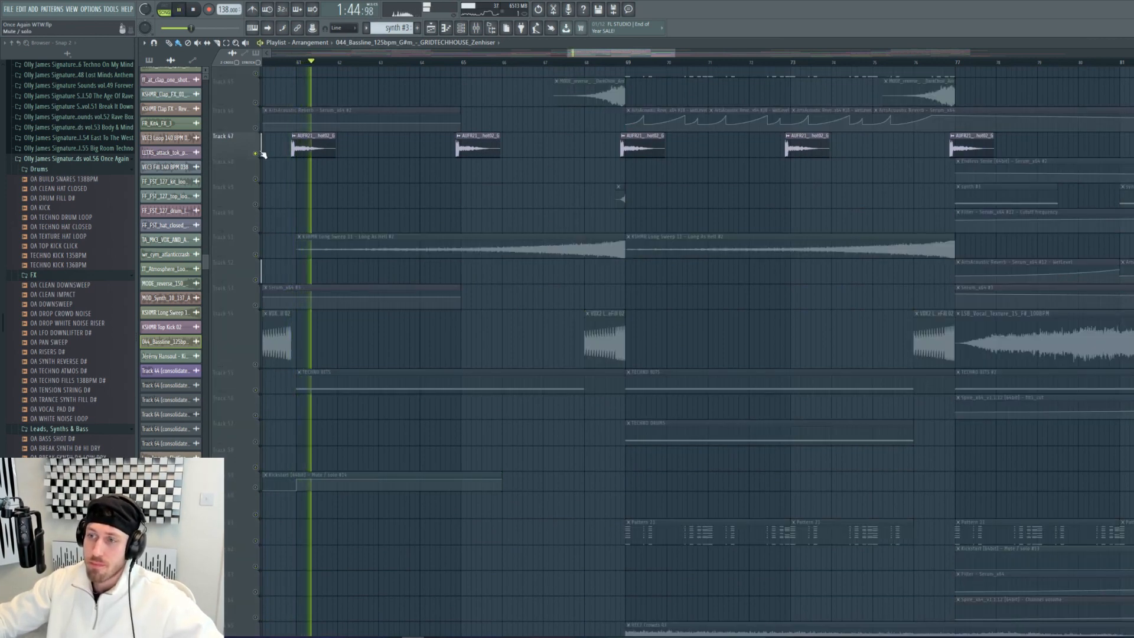
right_click(255, 153)
key("space")
Step: Open Pattern 24 with its channel rack, switch to pattern playback, and open the mr_sam_presents channel's Sylenth1 synth
scroll(460, 233, "up", 11)
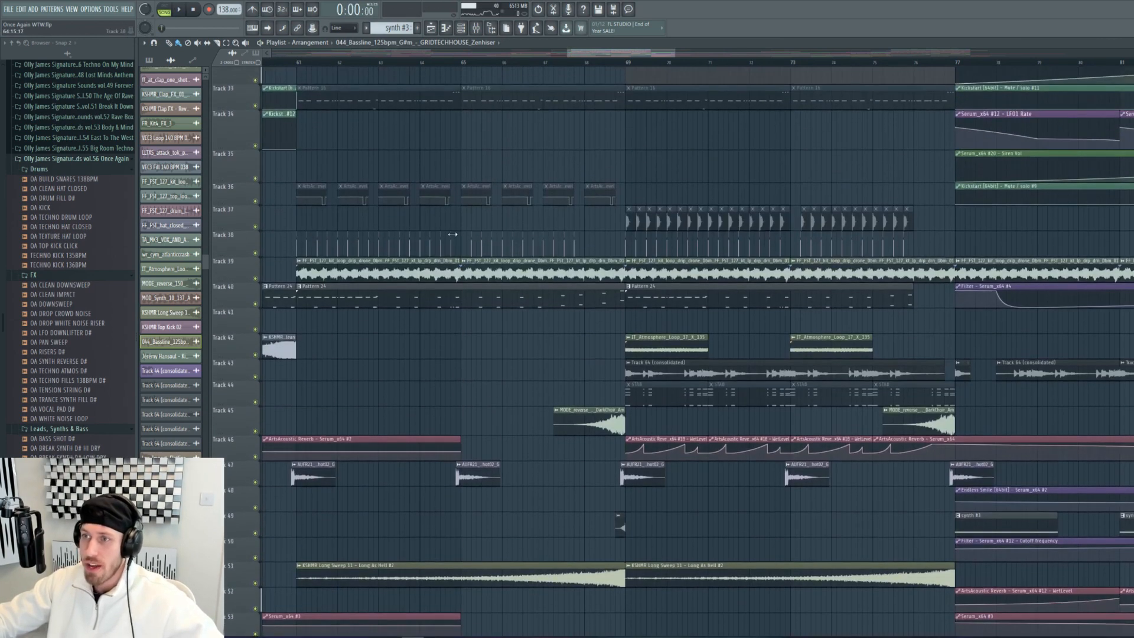
double_click(403, 296)
left_click(460, 28)
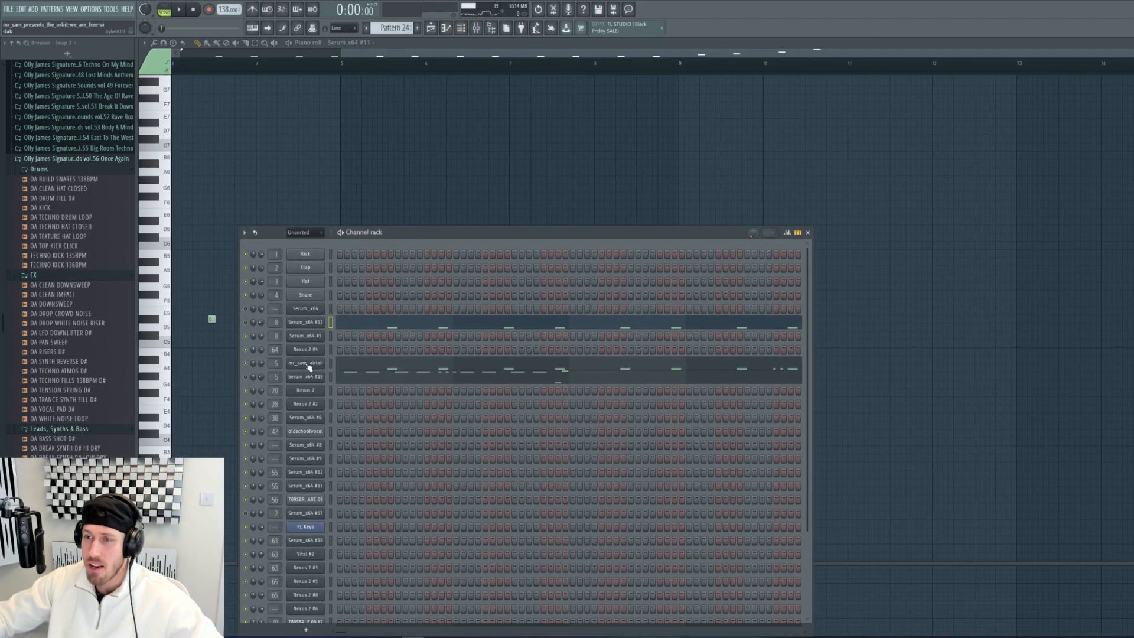
left_click(164, 10)
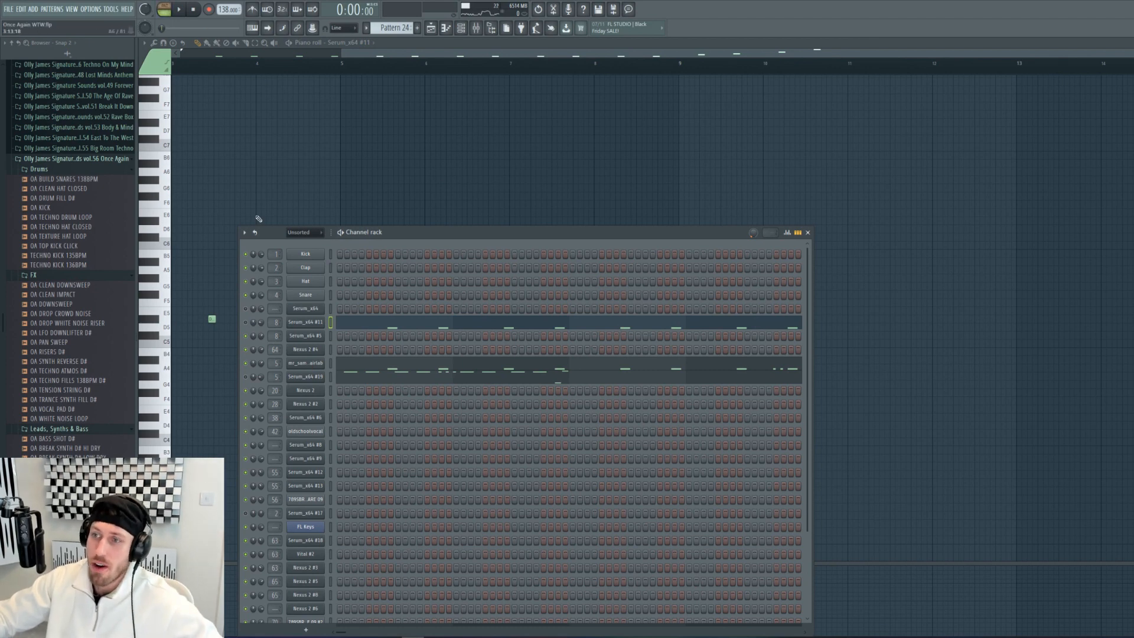
left_click(317, 359)
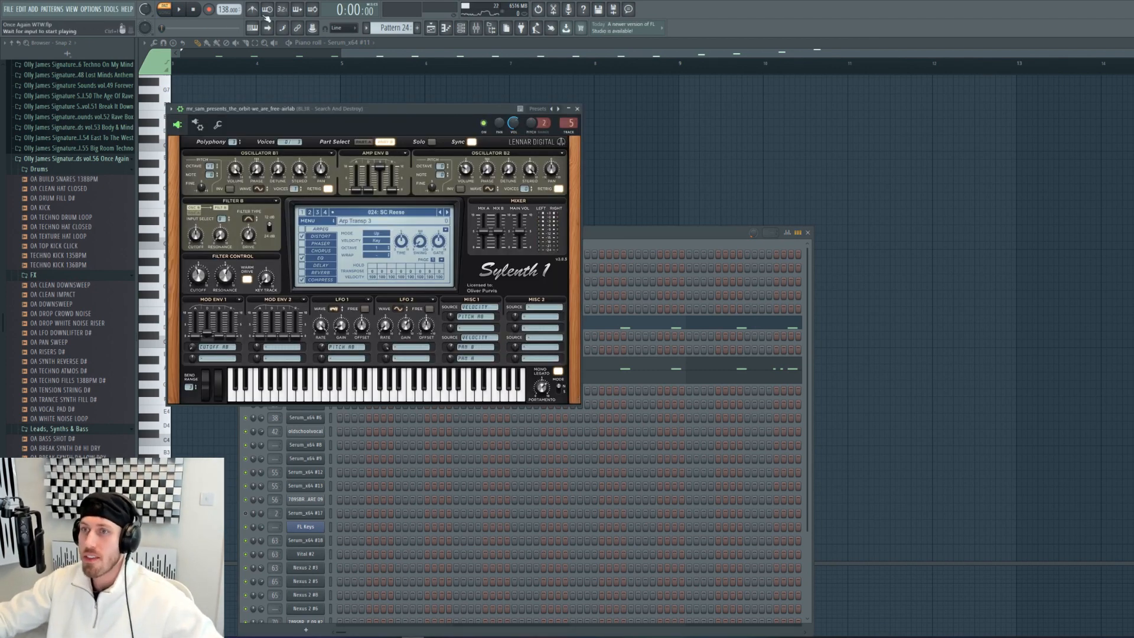
Step: Preview Pattern 24 and show the BL3R - Search And Destroy mixer track with its effect chain
left_click(185, 9)
left_click(476, 28)
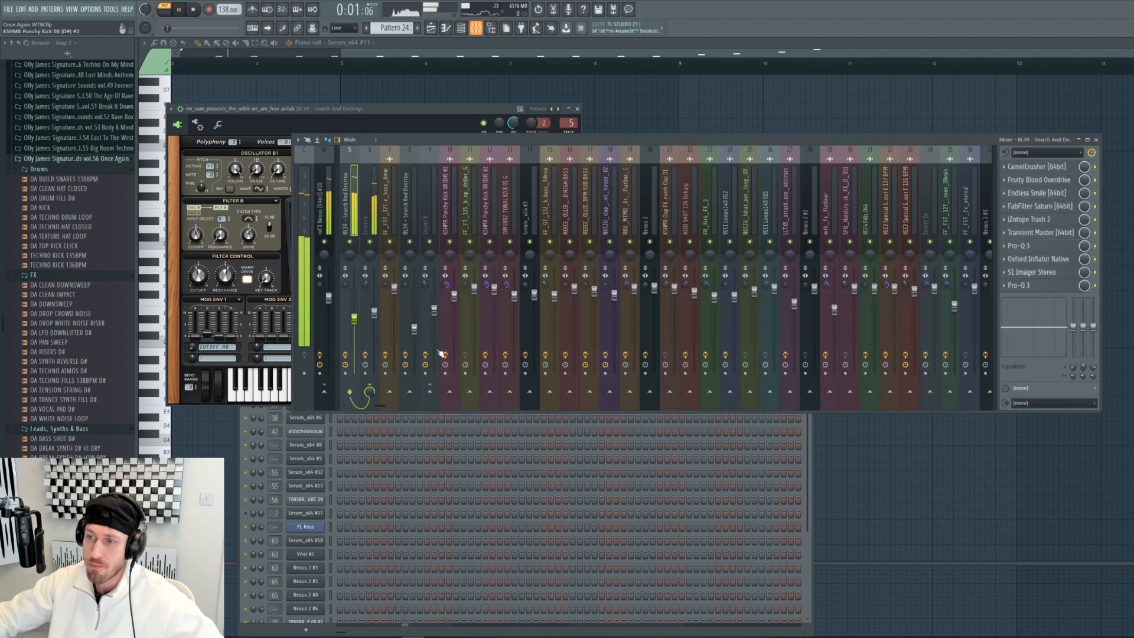
key("space")
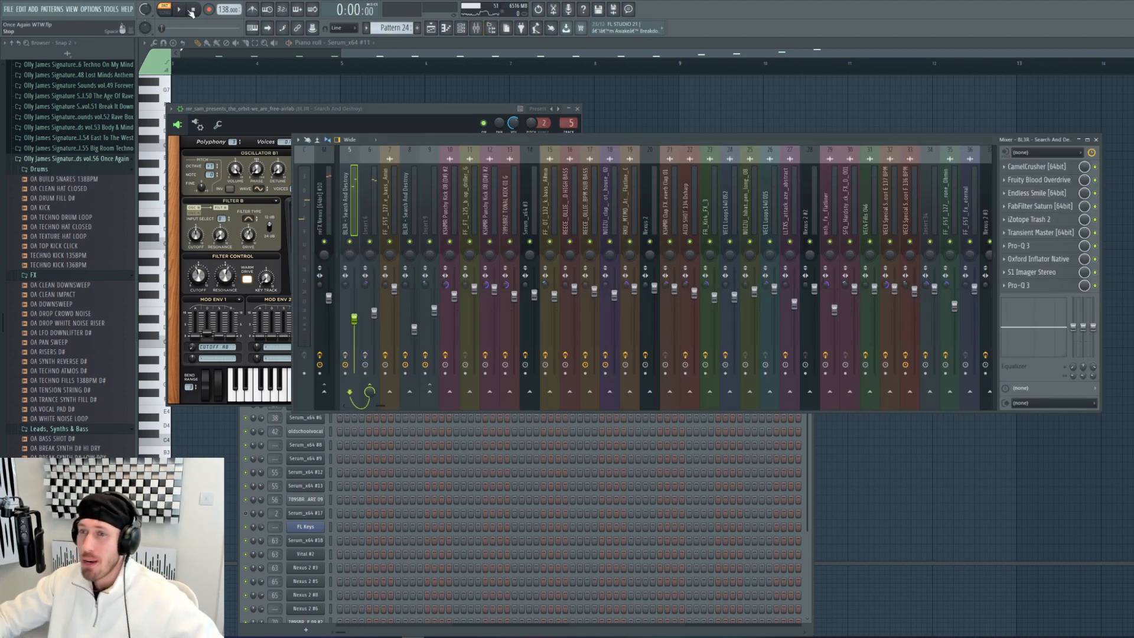
Step: Compare the BL3R - Search And Destroy mixer track's sound without and with its effect slots while playing Pattern 24
left_click(180, 12)
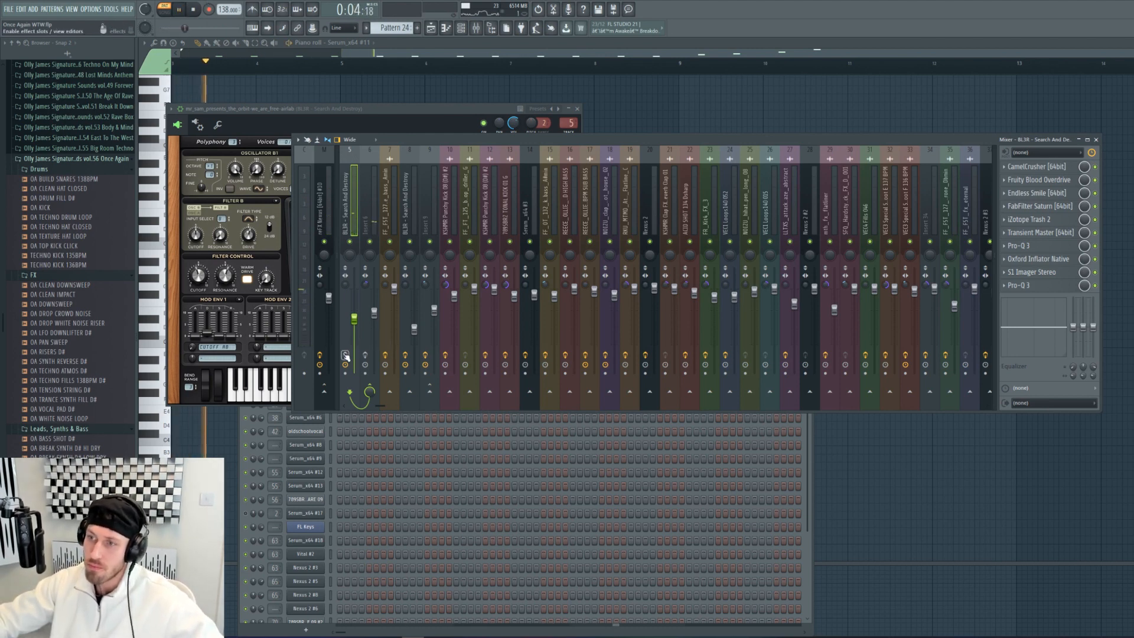
key("space")
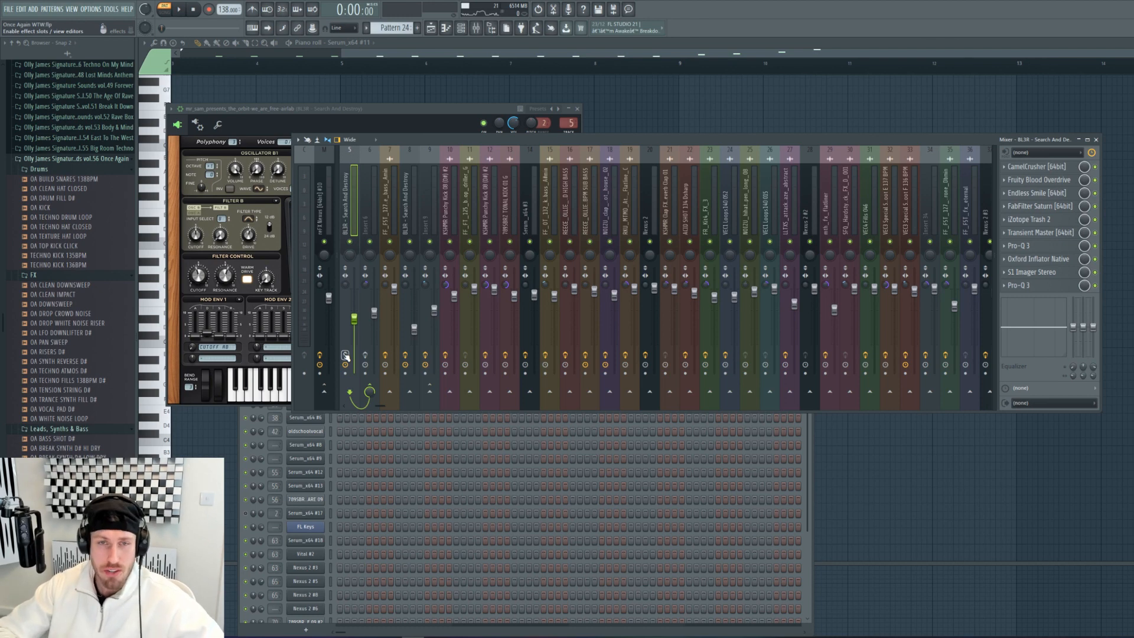
key("space")
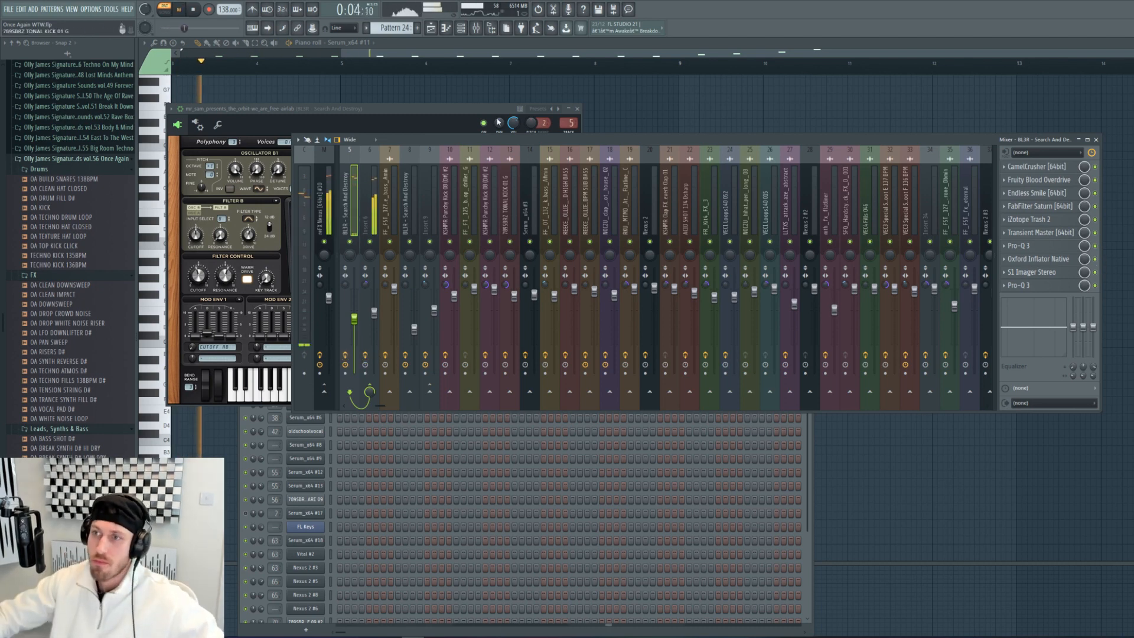
left_click(194, 10)
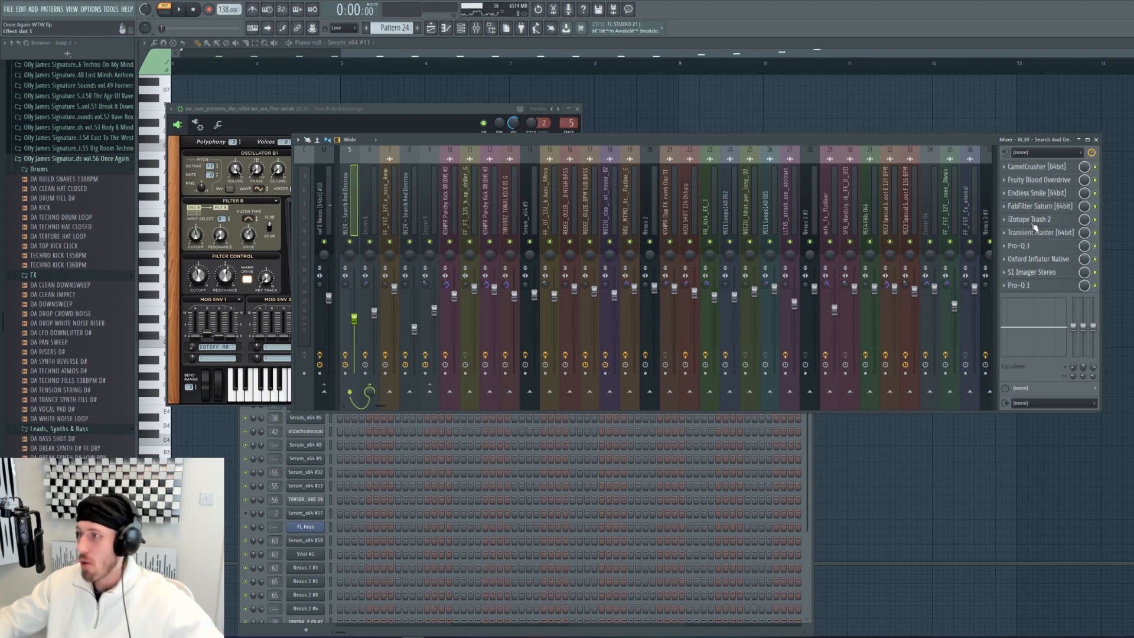
Step: Inspect the track's CamelCrusher, Fruity Blood Overdrive, FabFilter Saturn, iZotope Trash 2 and Transient Master settings
left_click(1074, 173)
left_click(1075, 173)
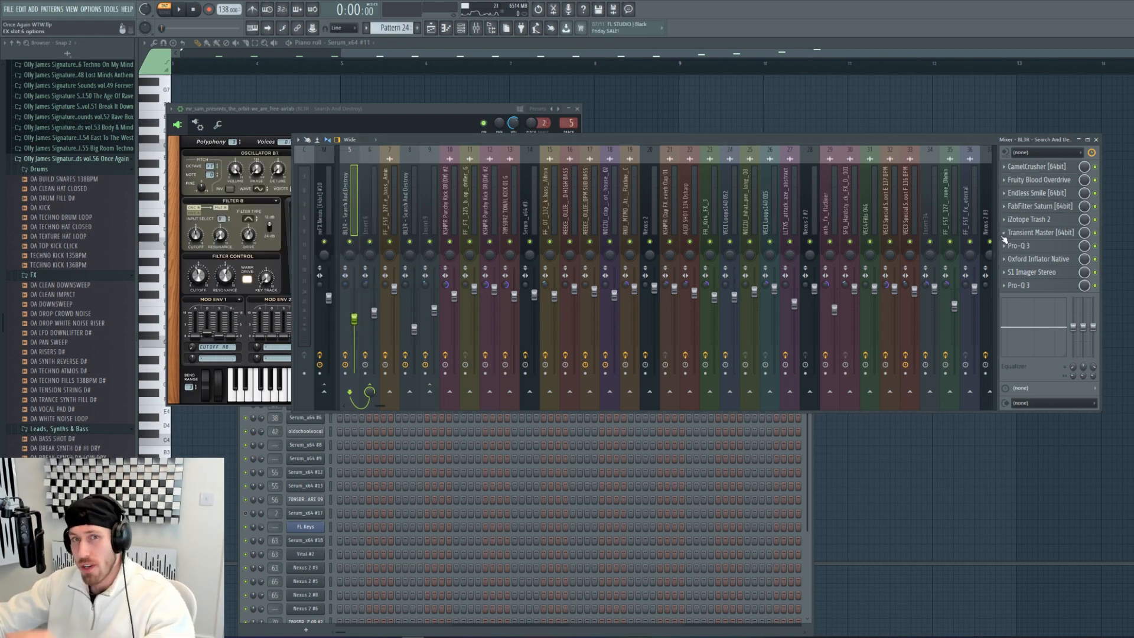
left_click(1057, 169)
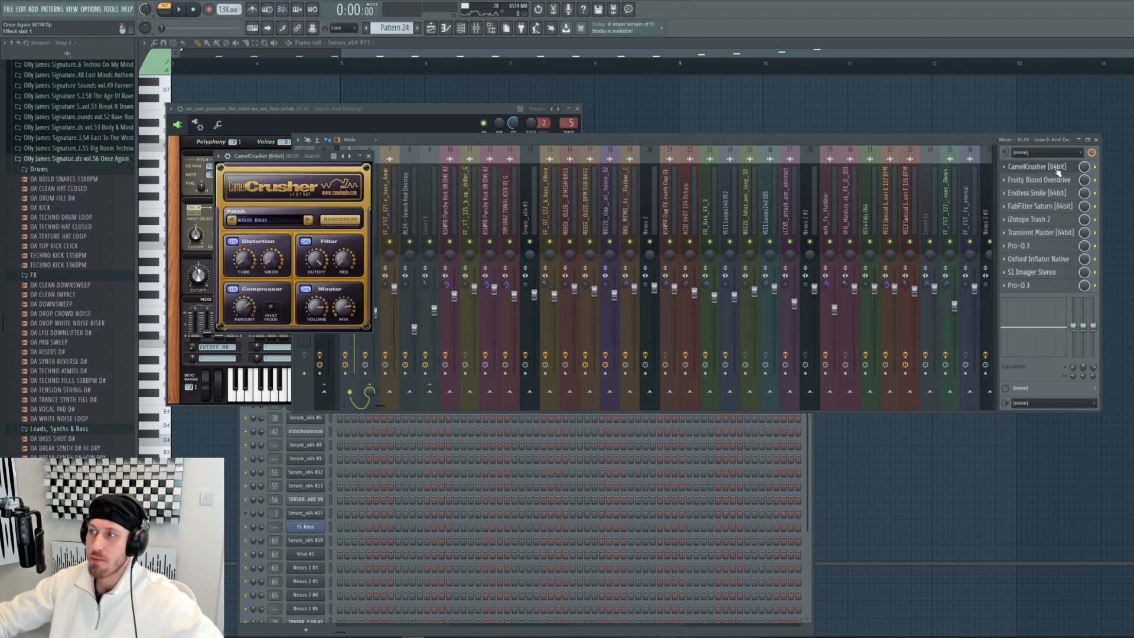
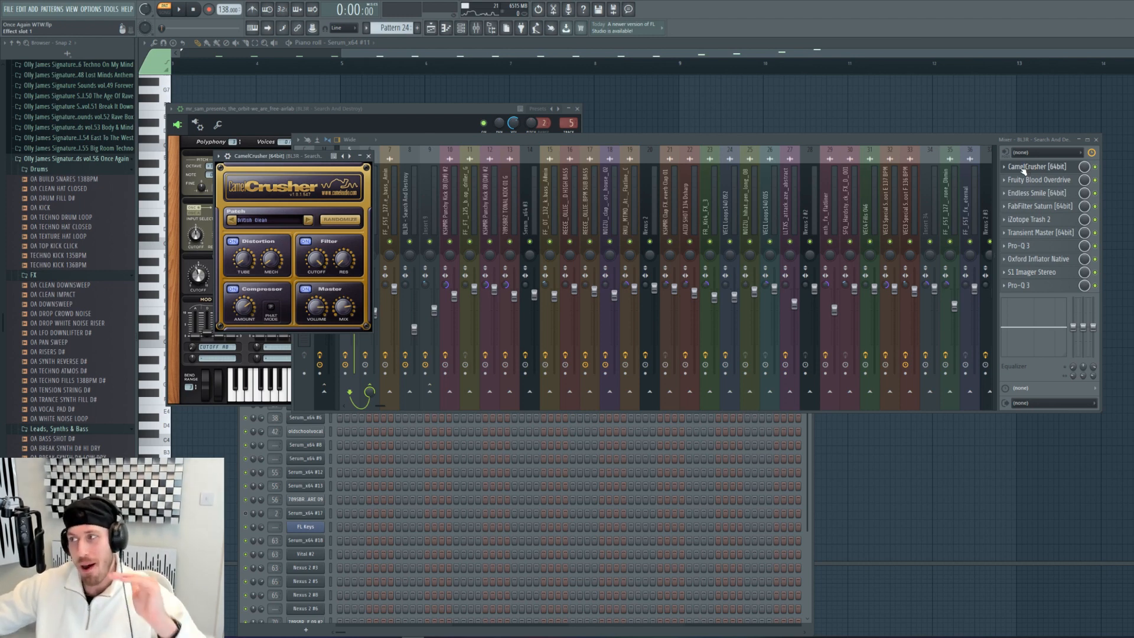
left_click(1050, 182)
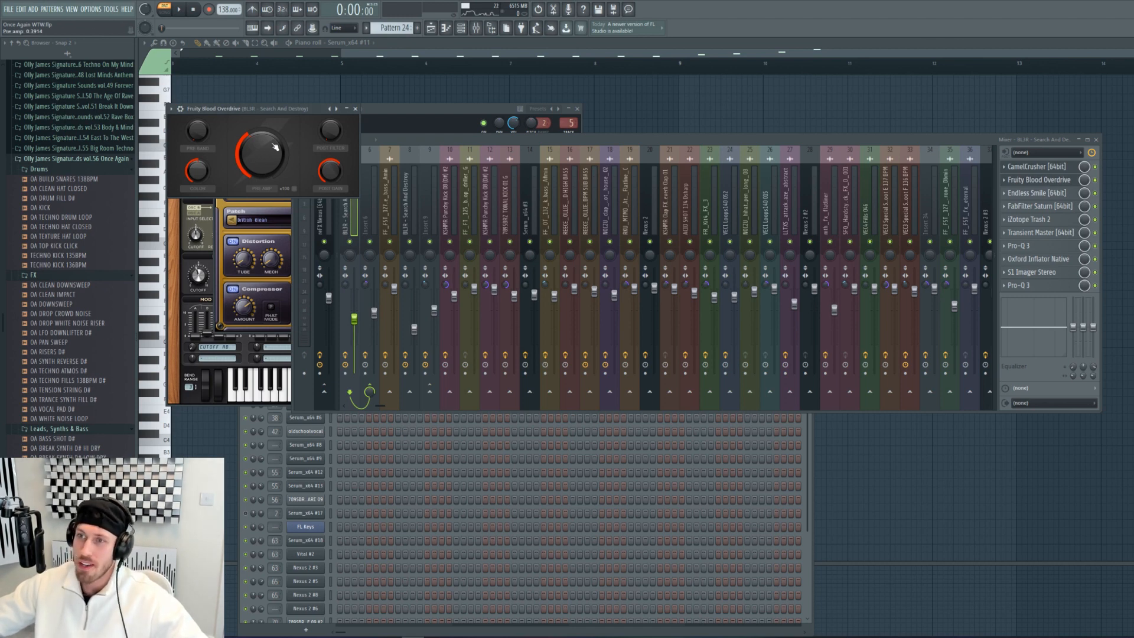
left_click(1044, 208)
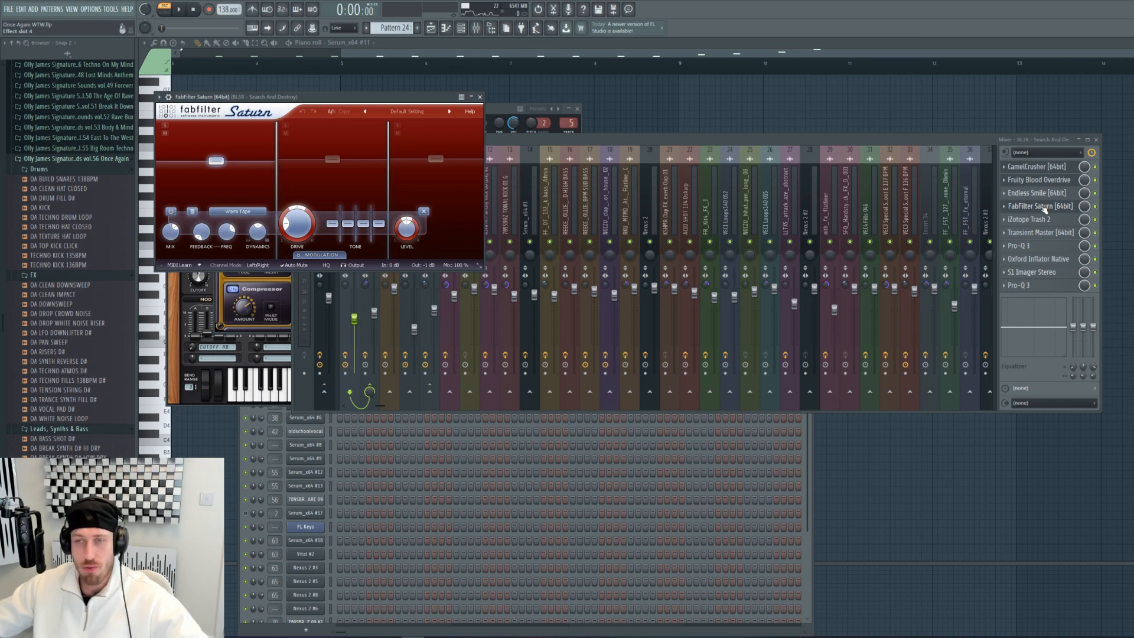
left_click(1040, 220)
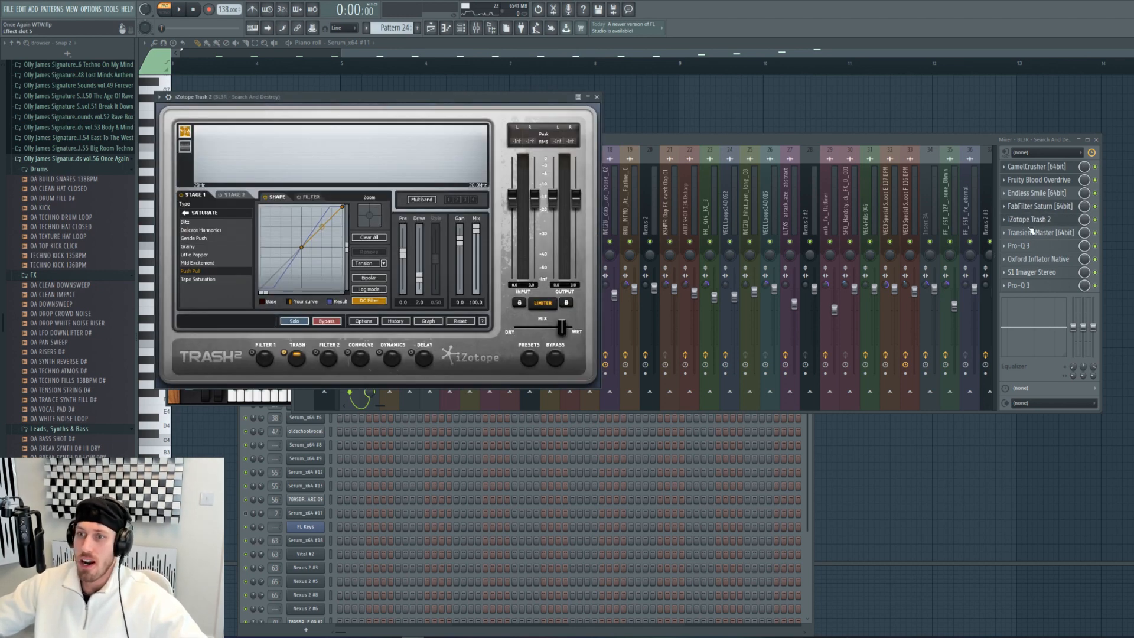
left_click(1062, 233)
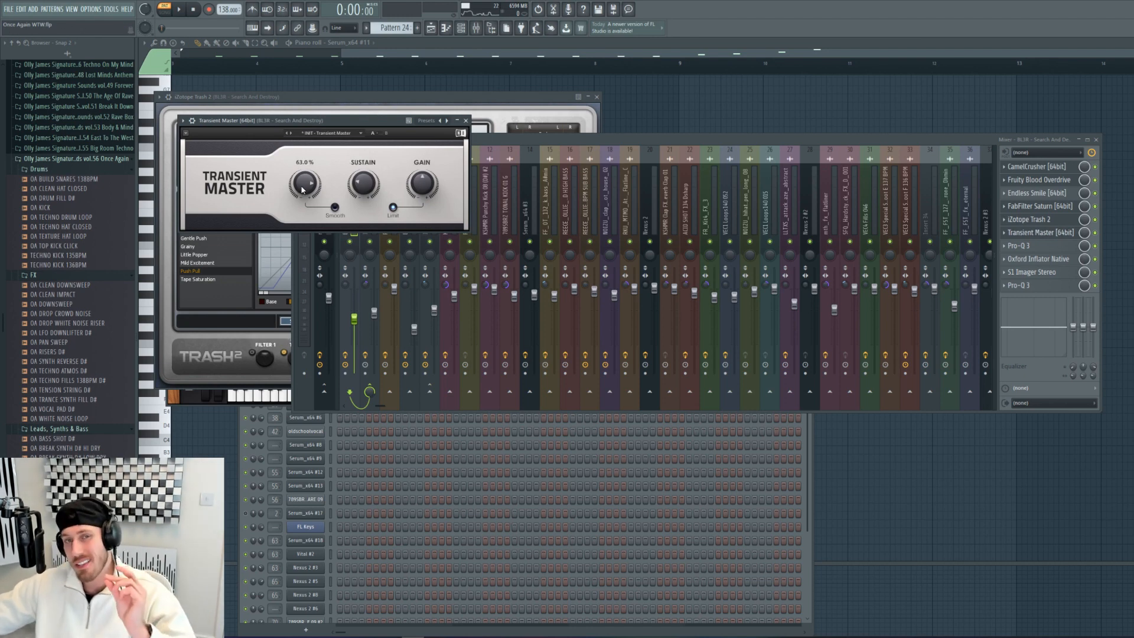
Step: Inspect the first Pro-Q 3, Oxford Inflator, S1 Imager and final Pro-Q 3 settings, then return to the mixer
left_click(1045, 247)
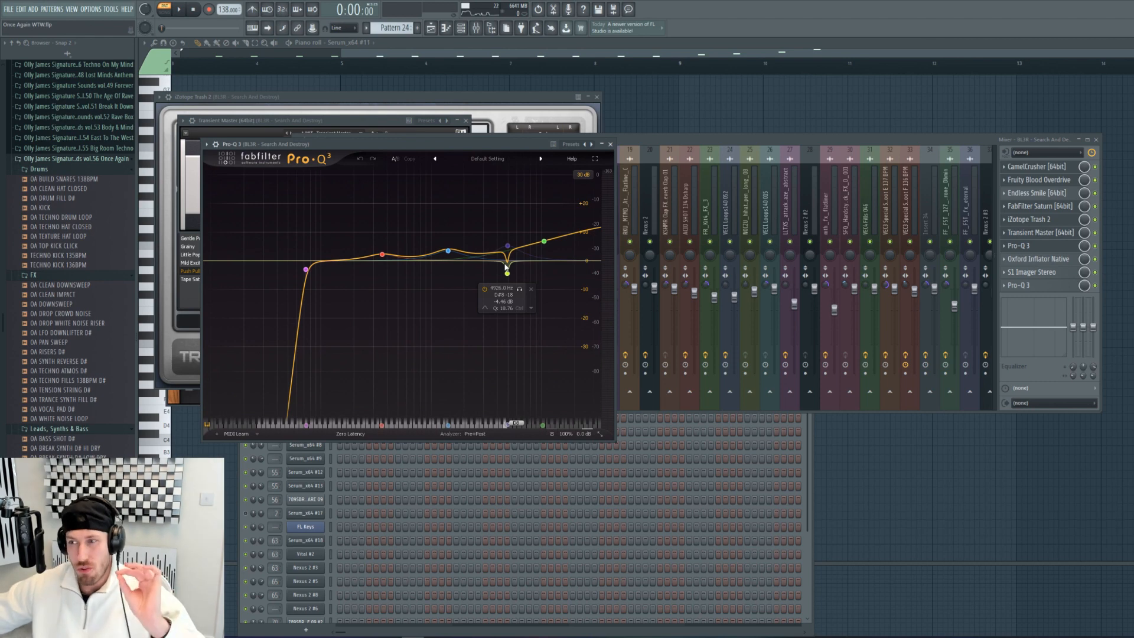
left_click(1061, 264)
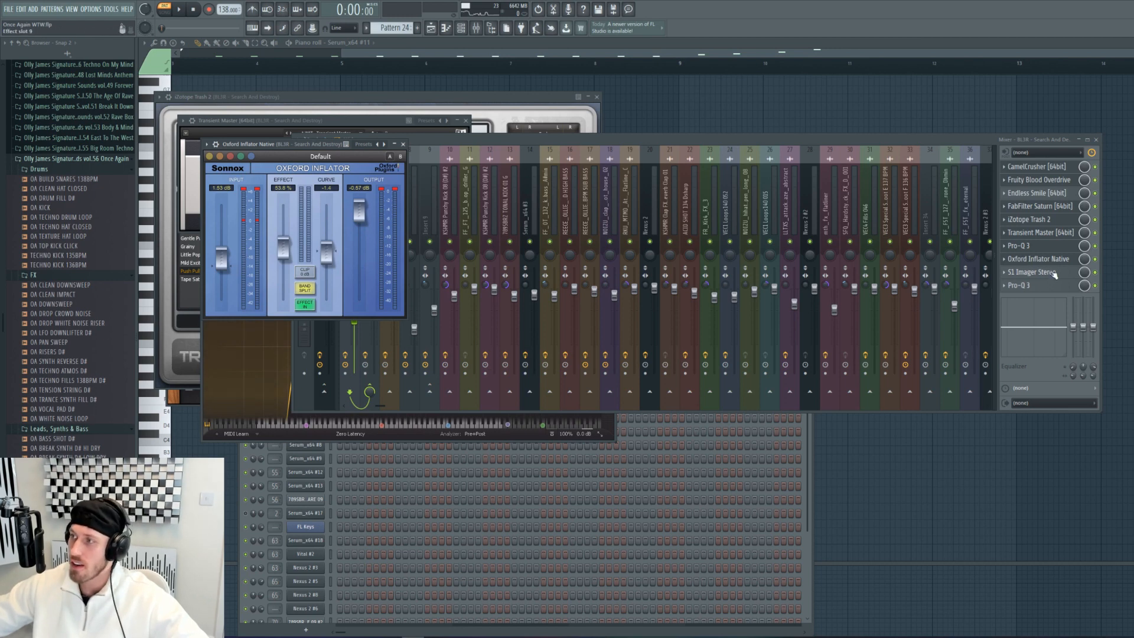
left_click(1054, 273)
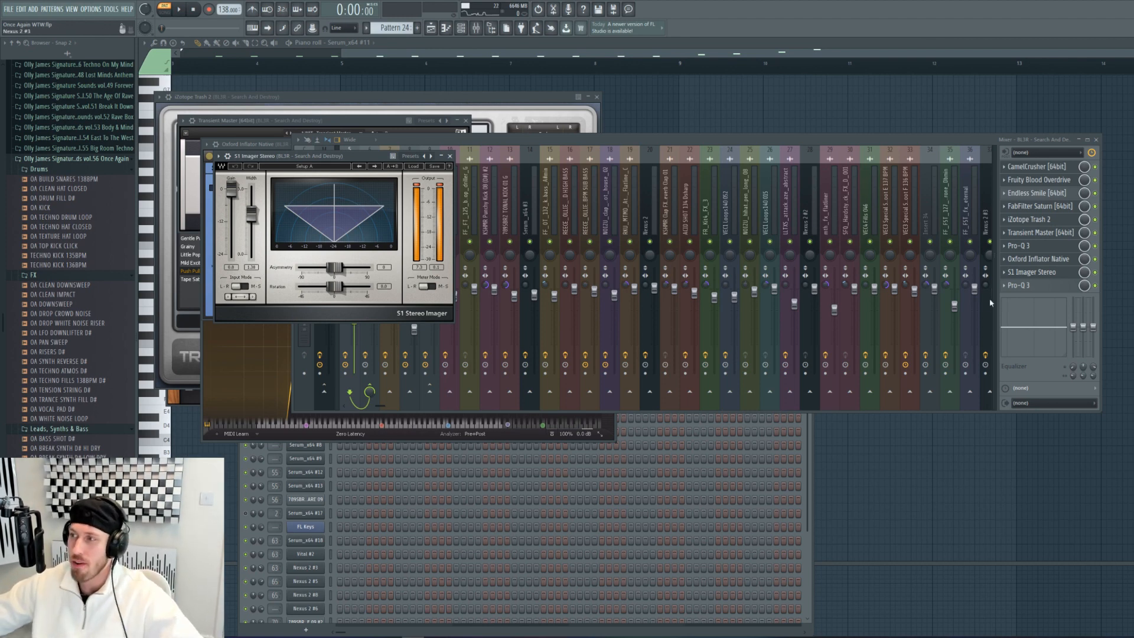
left_click(1024, 289)
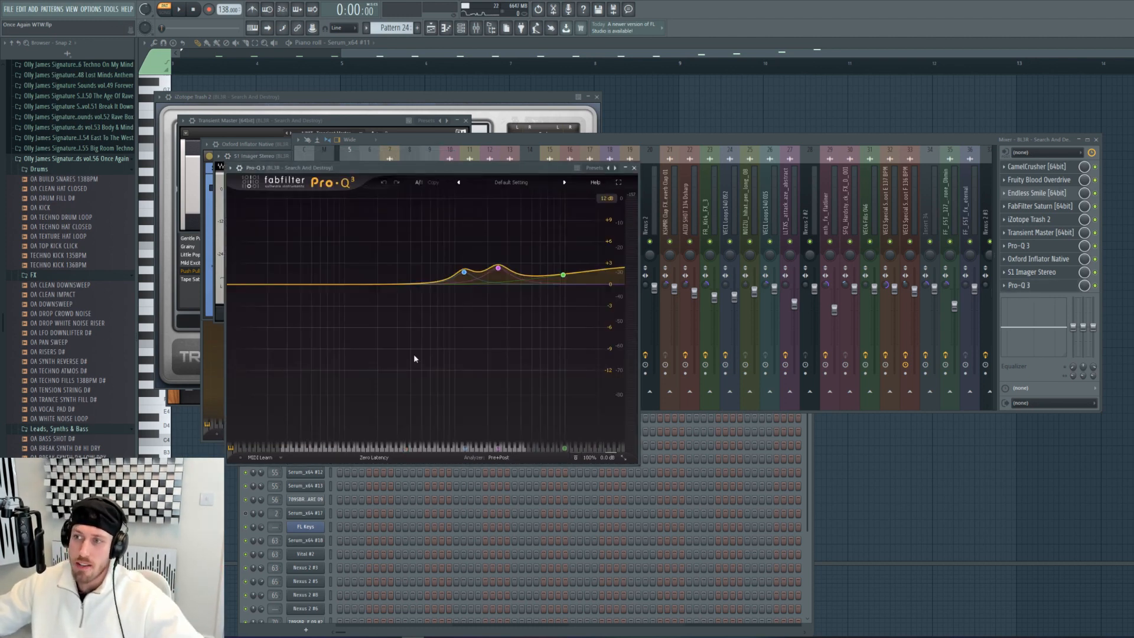
left_click(756, 141)
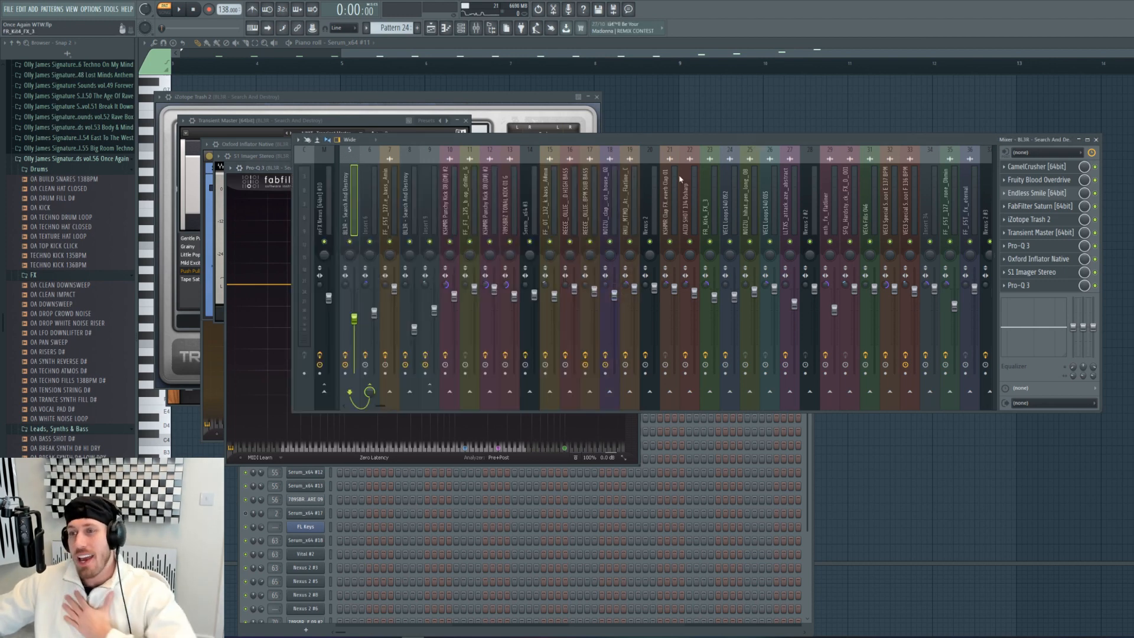
Step: Open the ArtsAcoustic Reverb on mixer track Insert 6 and preview Pattern 24 with it
left_click(370, 201)
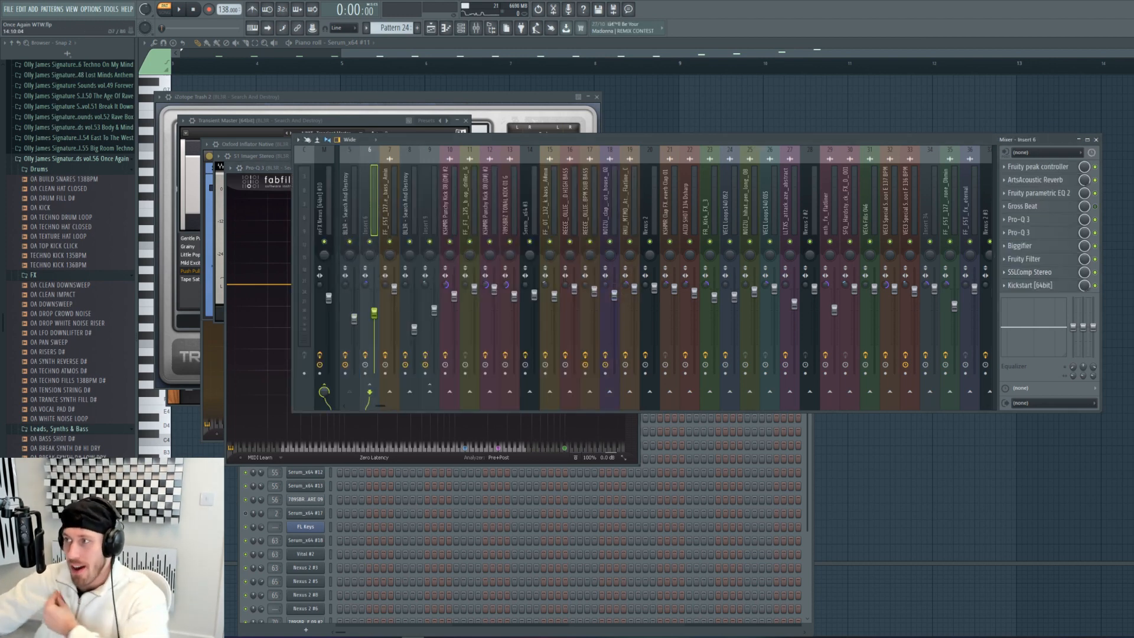
left_click(1043, 181)
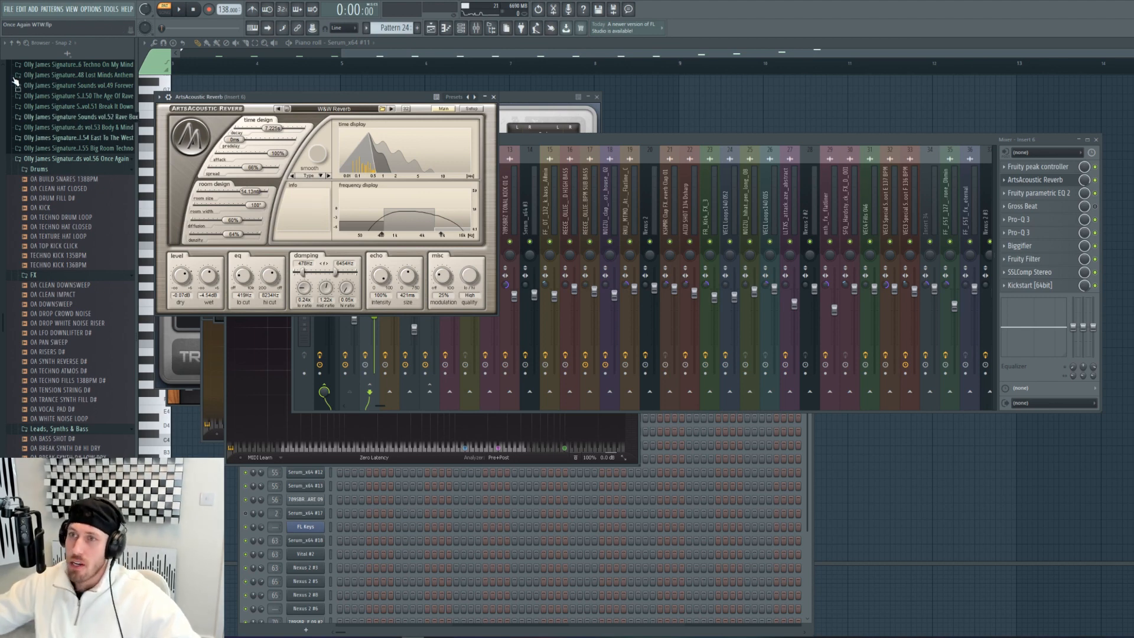
left_click(180, 11)
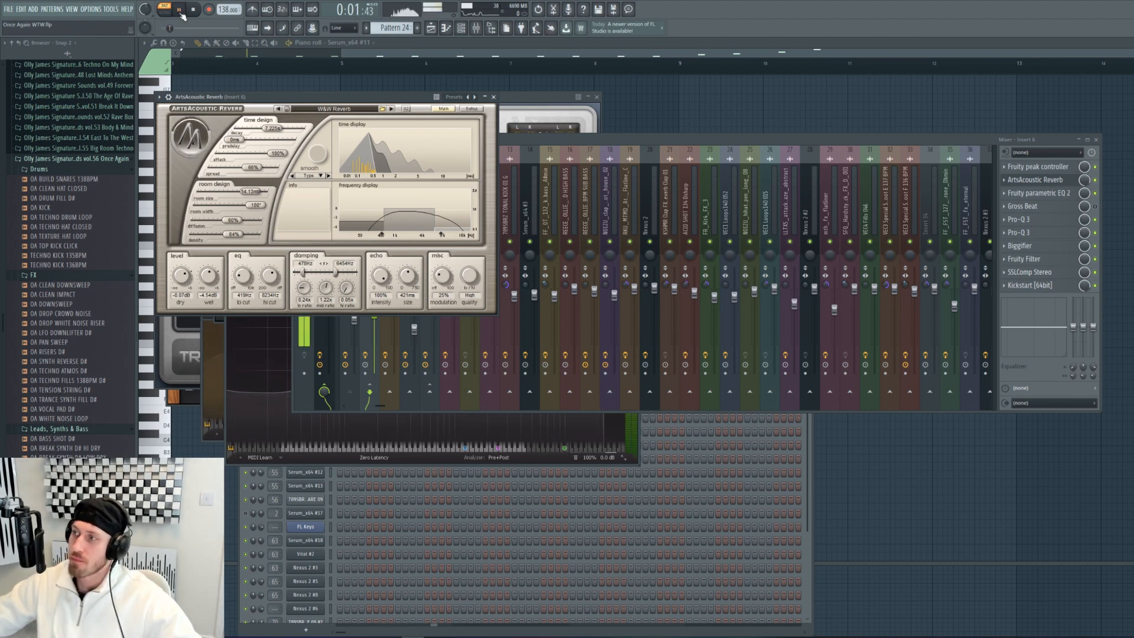
left_click(199, 10)
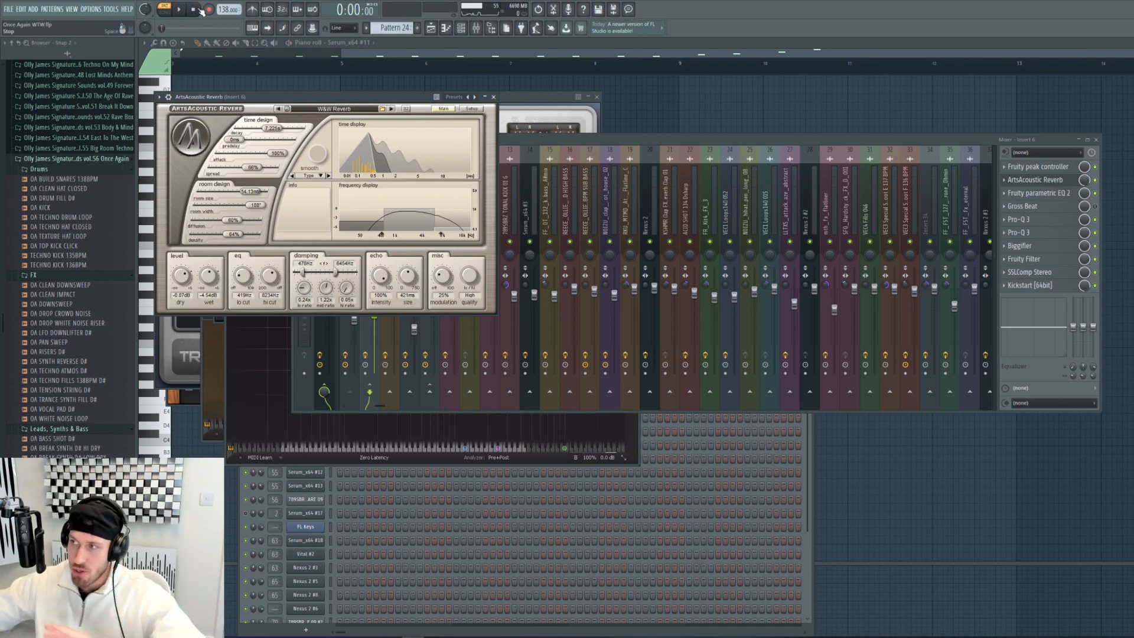
Step: Inspect the Fruity parametric EQ 2 and both Pro-Q 3 curves on Insert 6
left_click(1039, 196)
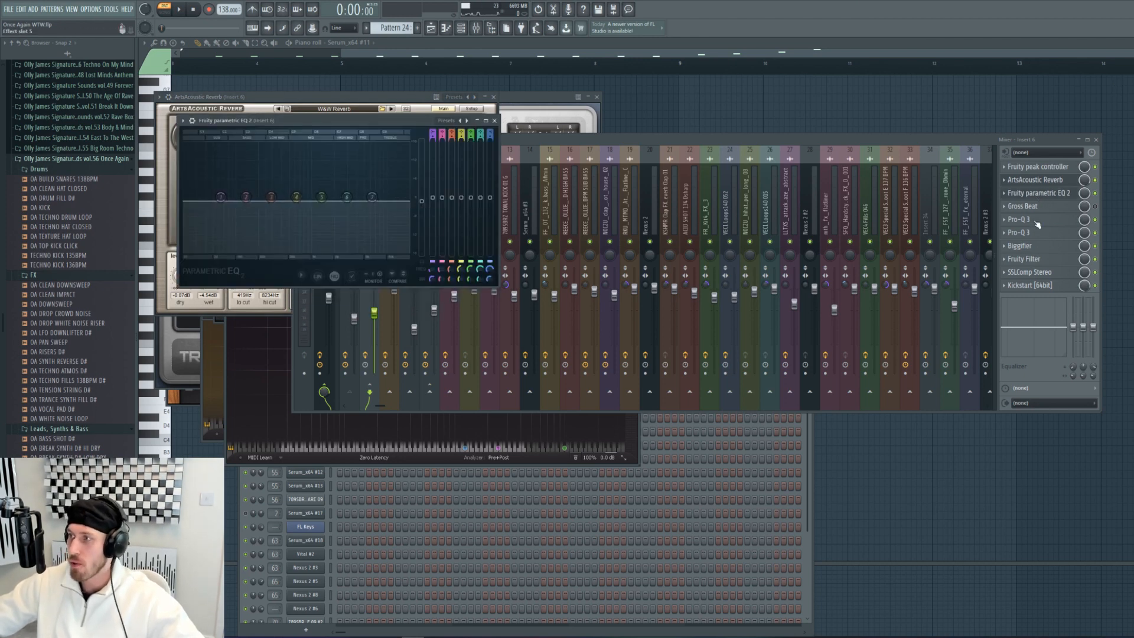
left_click(1037, 223)
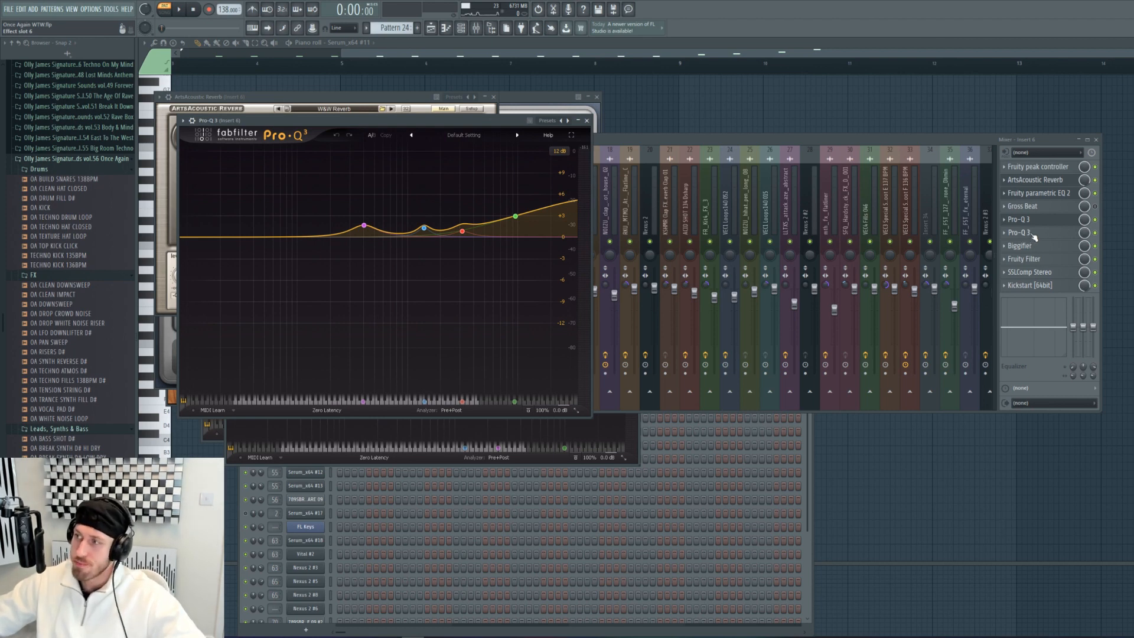
left_click(1033, 234)
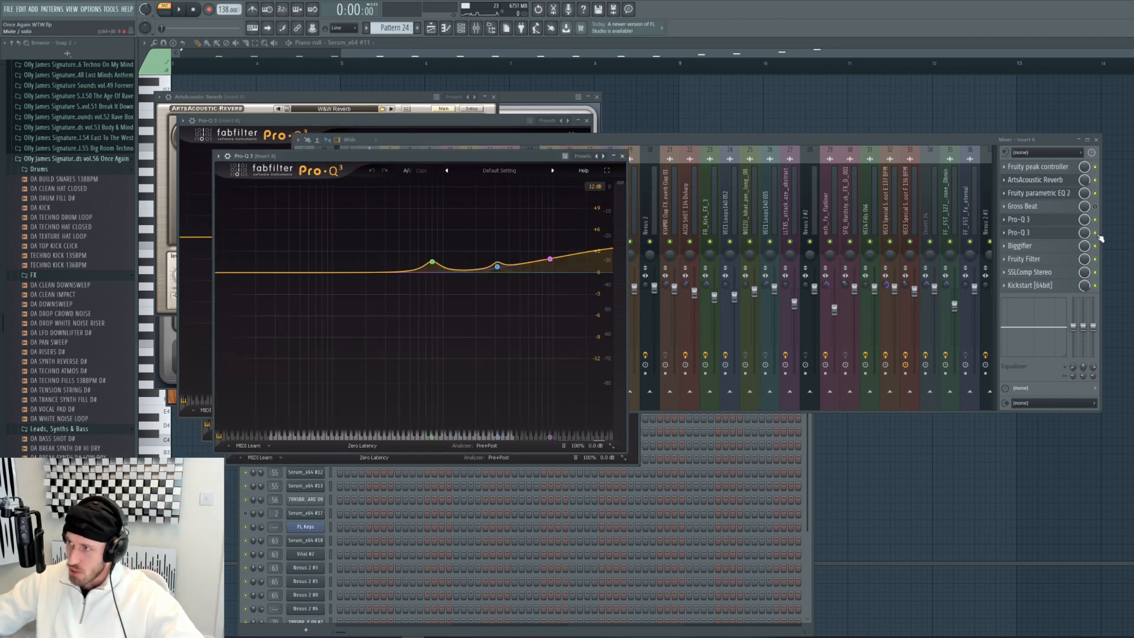
Step: Compare Pattern 24 without and with Insert 6's two Pro-Q 3 slots, and re-examine their EQ curves
left_click(1096, 219)
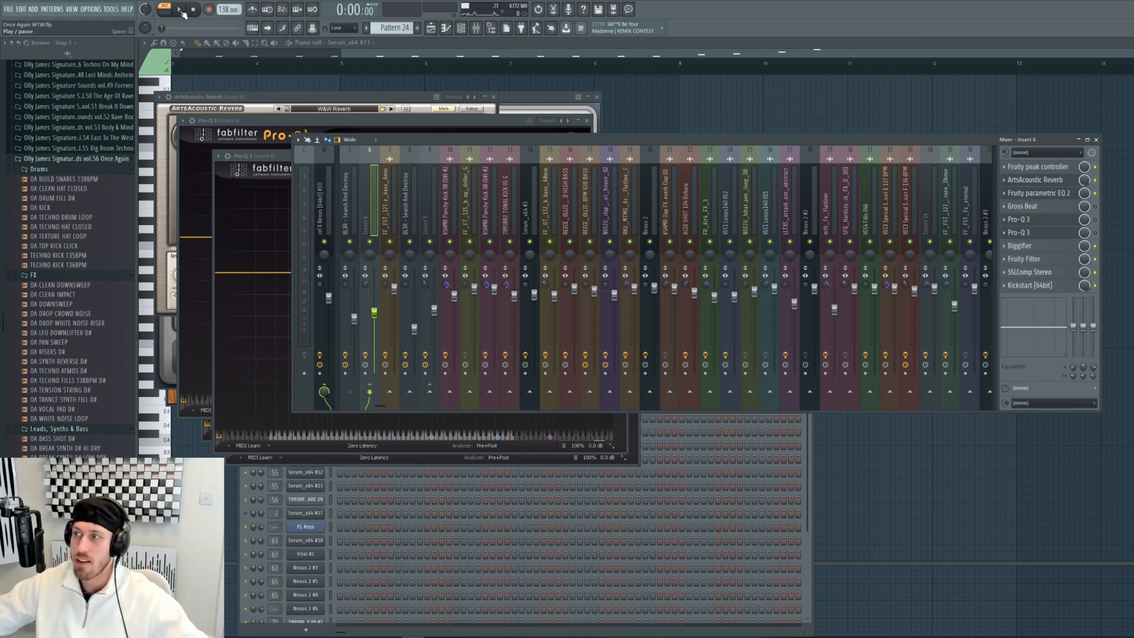
left_click(180, 9)
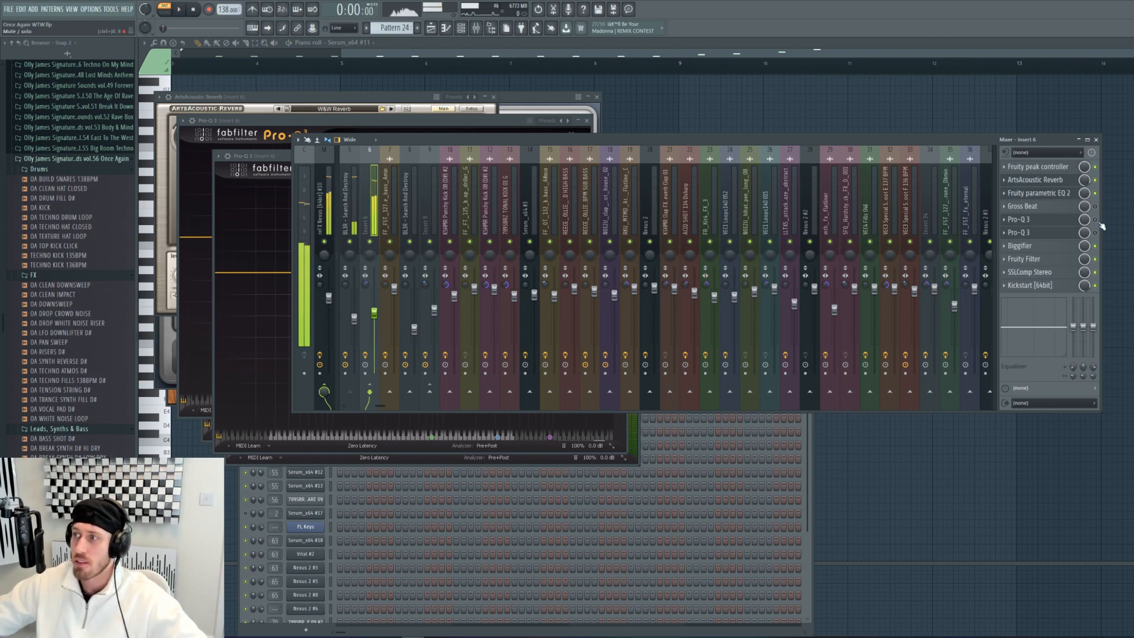
left_click(194, 10)
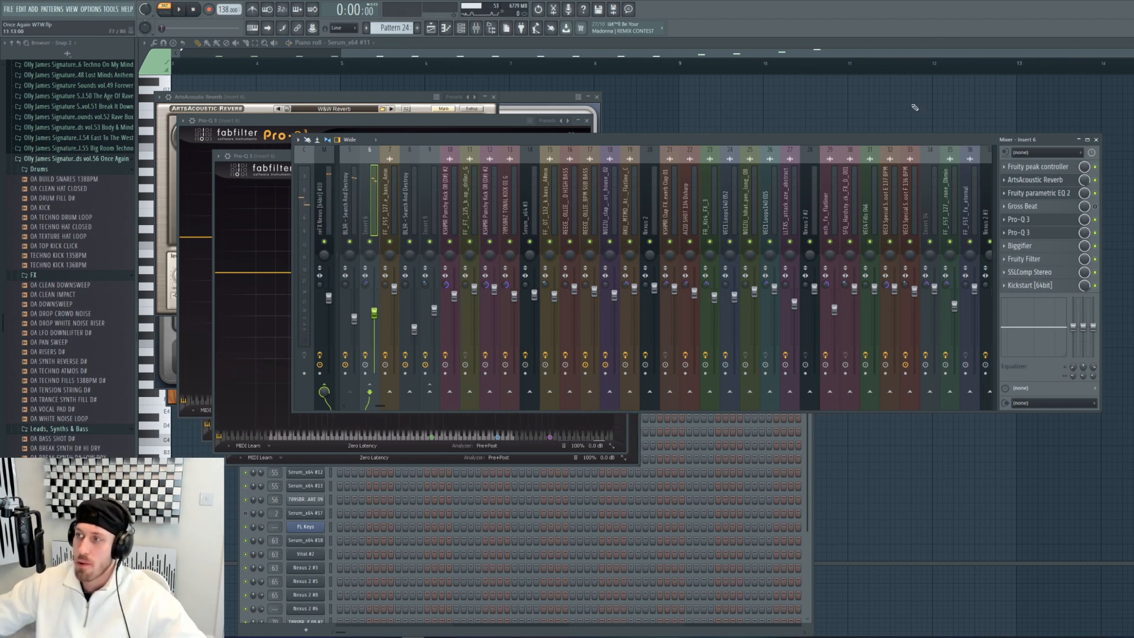
left_click(1035, 233)
left_click(1037, 224)
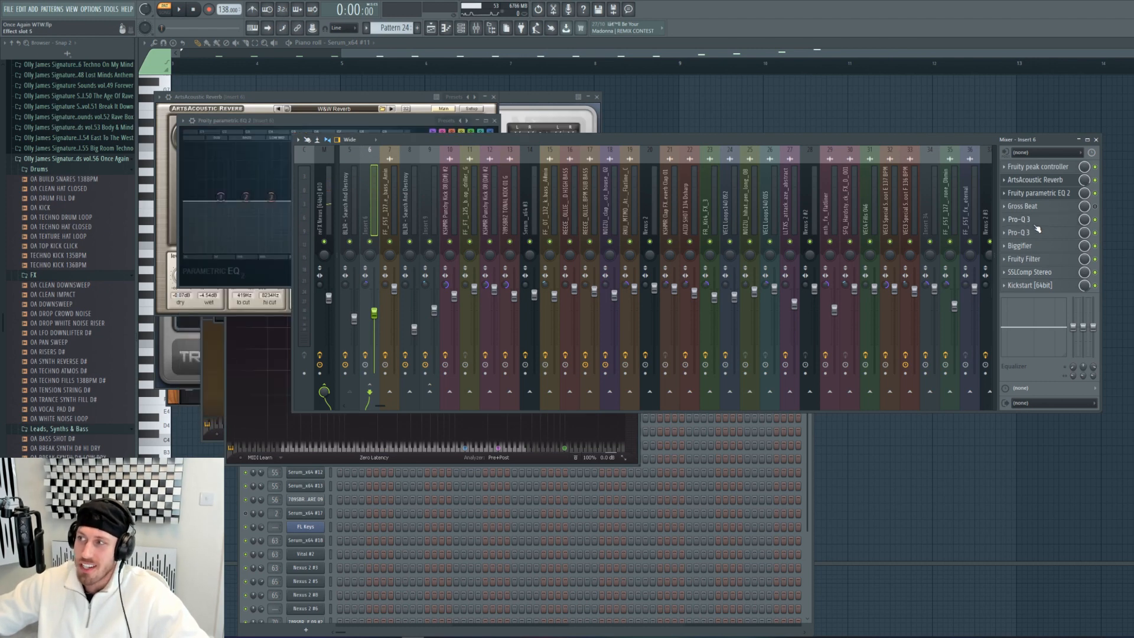
left_click(1037, 234)
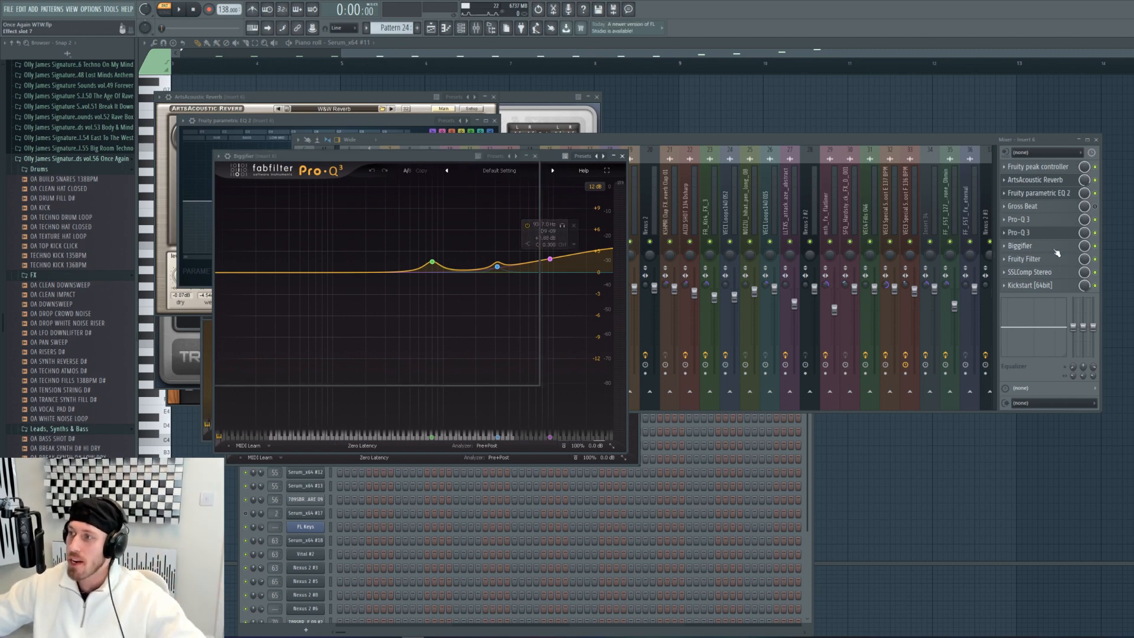
Step: Inspect the Biggifier settings on Insert 6 and compare Pattern 24 without and with the effect
left_click(1019, 246)
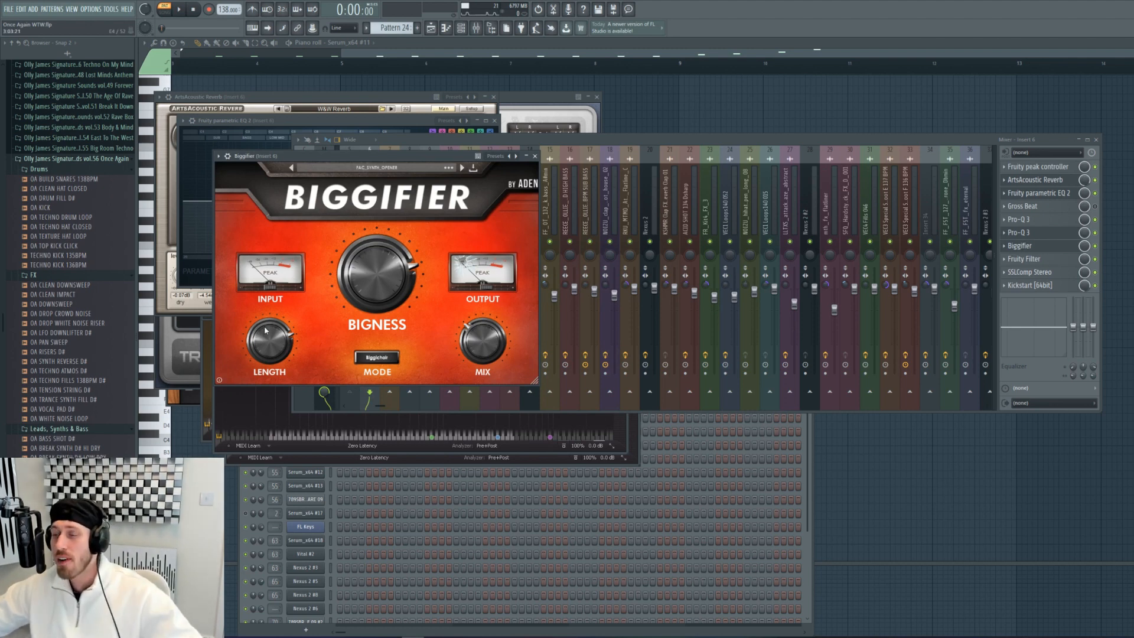
key("space")
left_click(1096, 246)
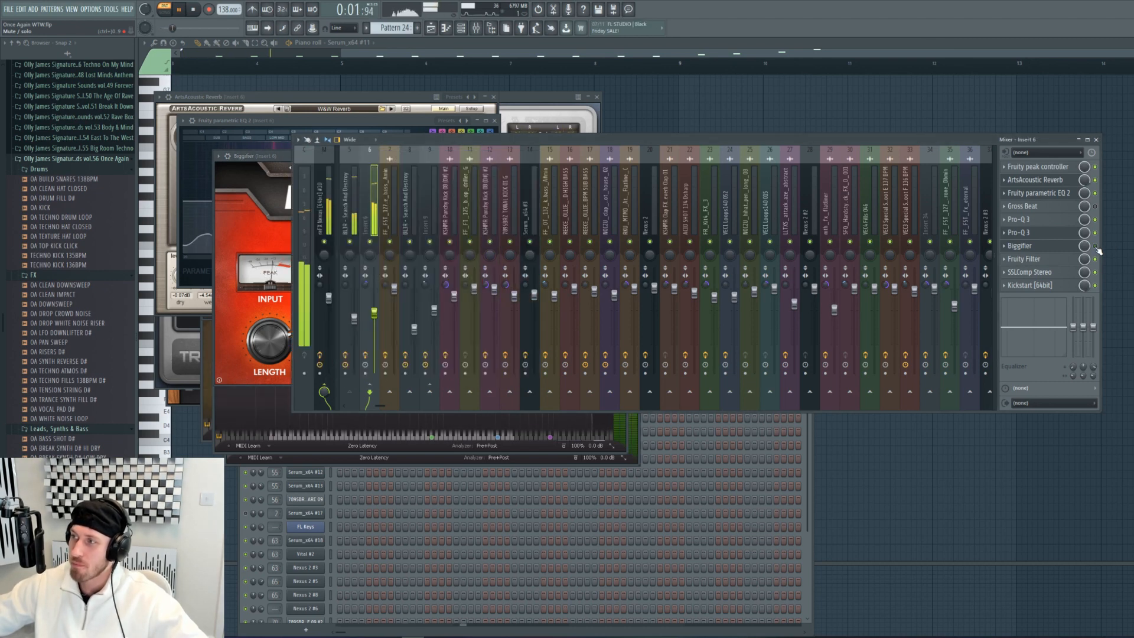
key("space")
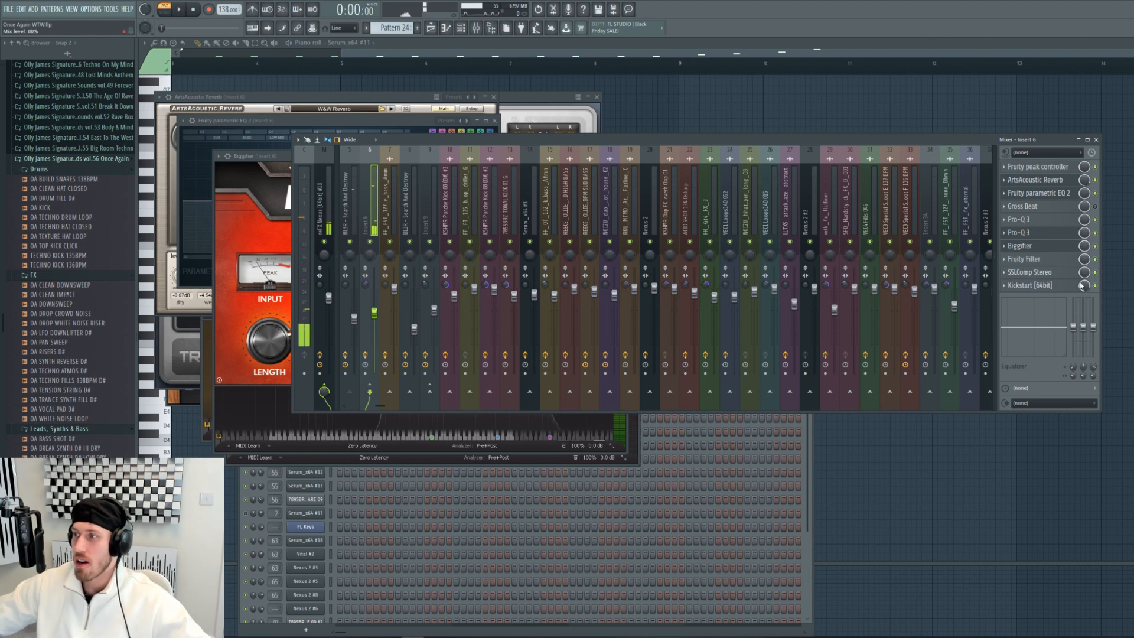
Step: Inspect the SSLComp Stereo compressor and Kickstart sidechain settings on Insert 6
left_click(1030, 271)
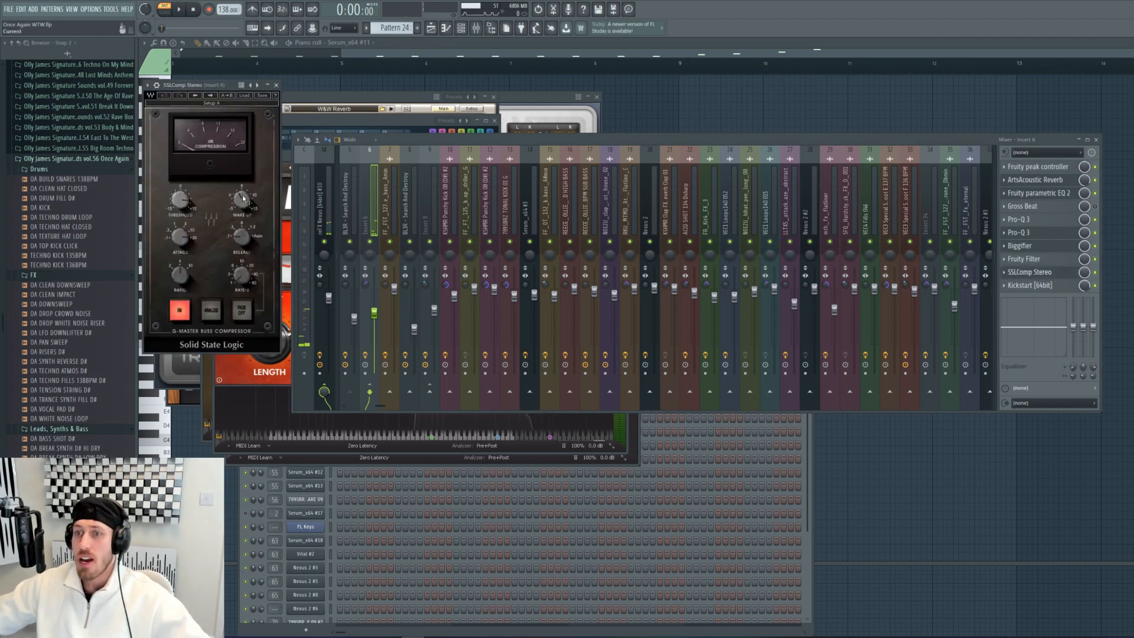
mouse_move(243, 199)
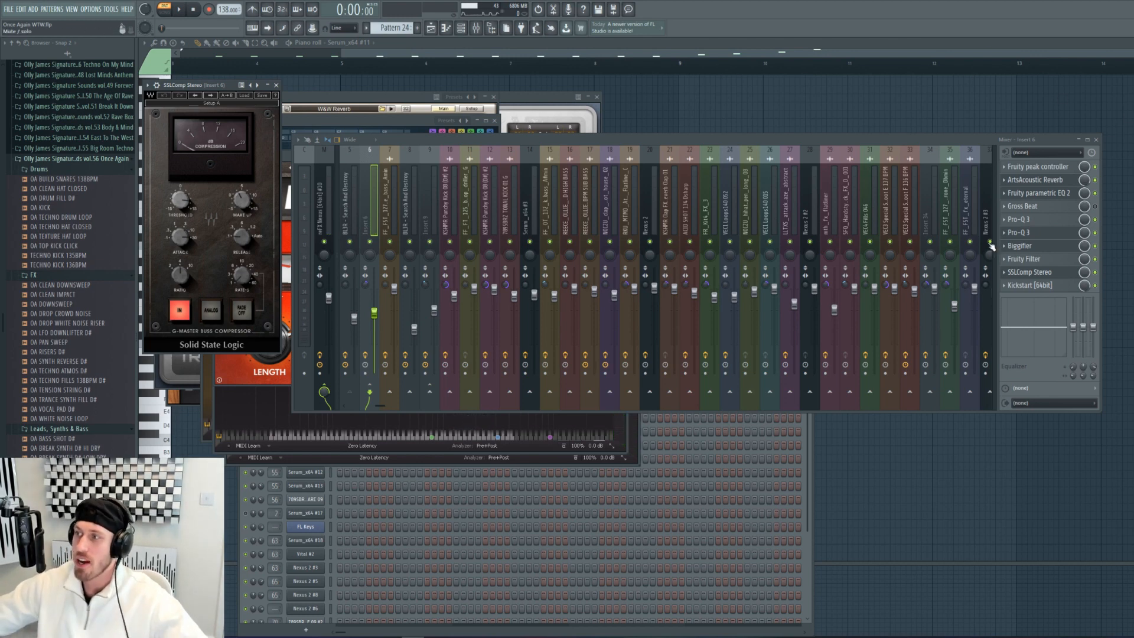
left_click(1030, 285)
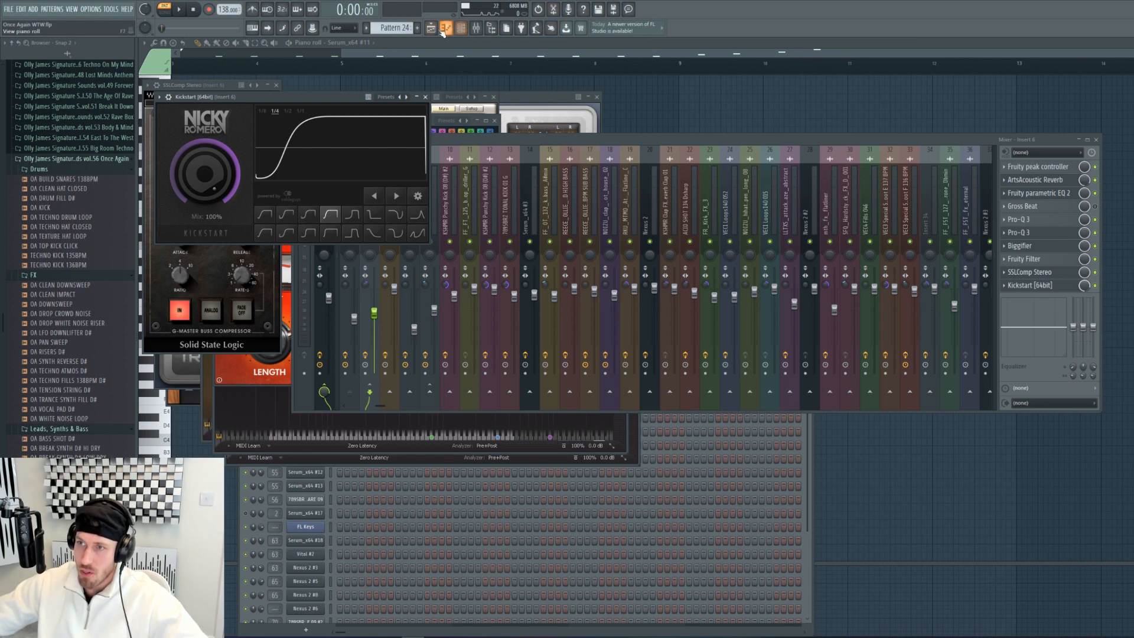
Step: Review the effect chains of the BL3R - Search And Destroy and Insert 6 mixer tracks side by side
left_click(481, 140)
left_click(356, 191)
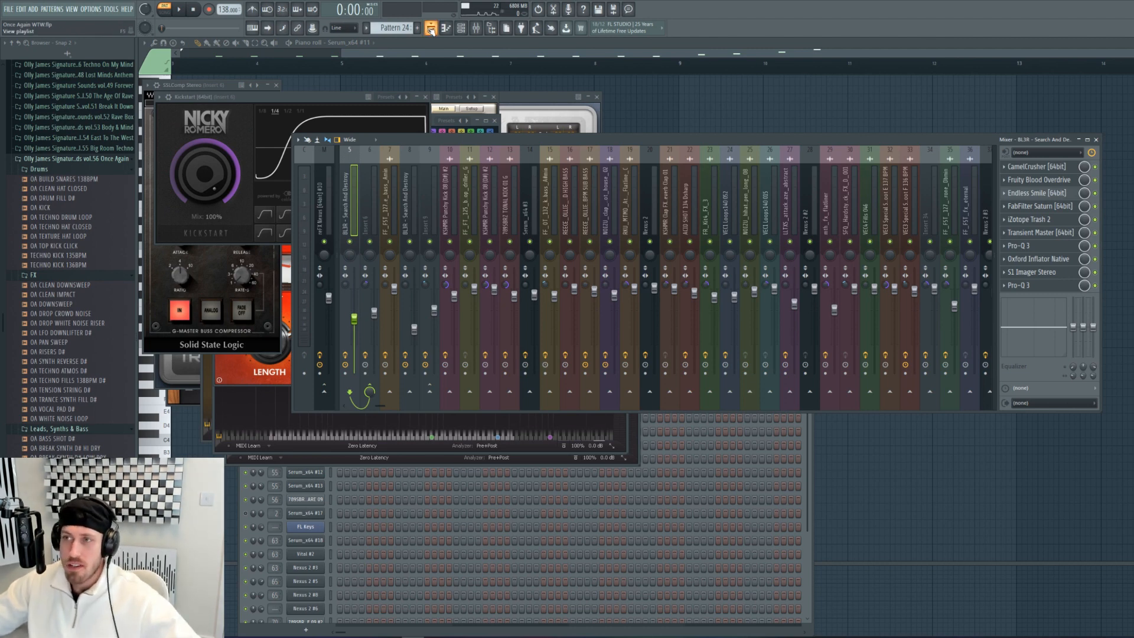
left_click(370, 185)
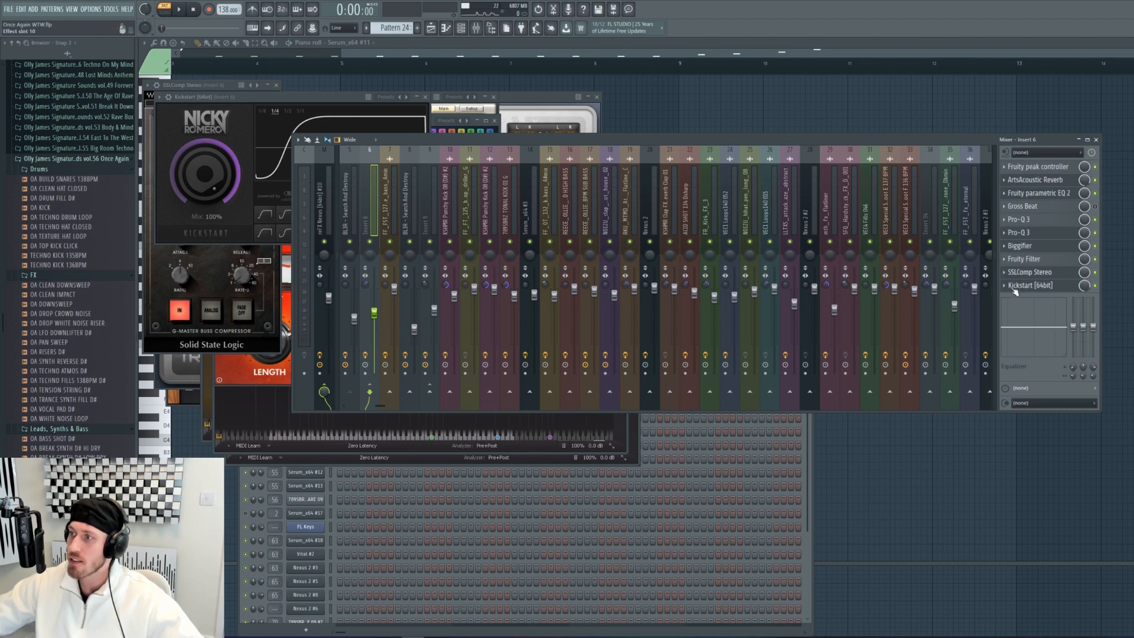
left_click(349, 198)
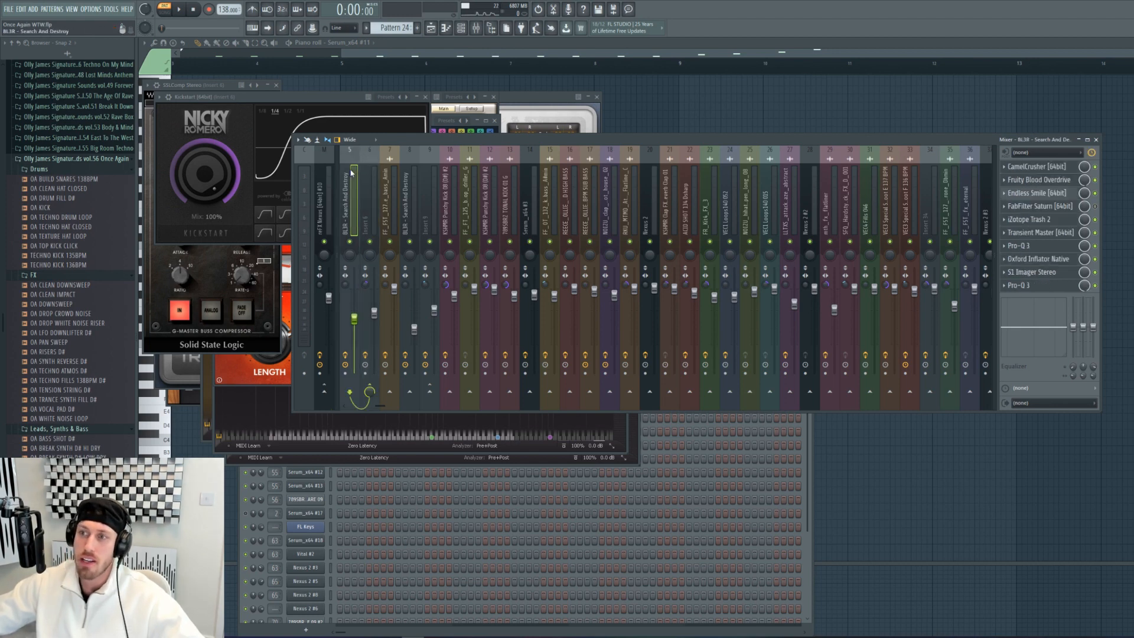
Step: Show the playlist and play the arrangement from bar 61, looking over the surrounding tracks
left_click(430, 28)
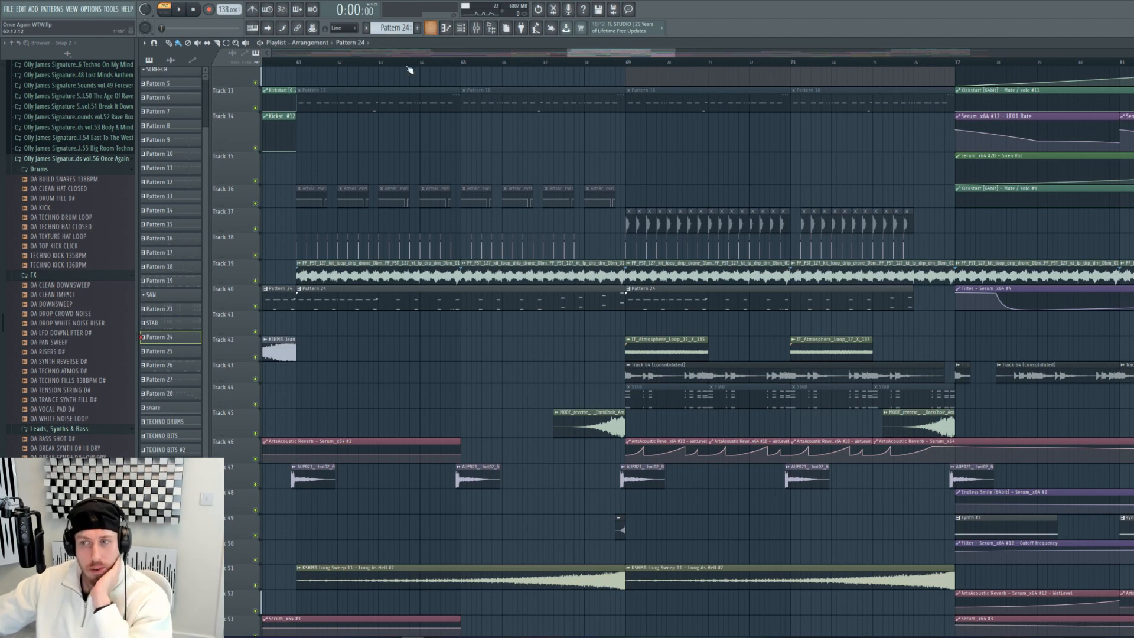
left_click(299, 65)
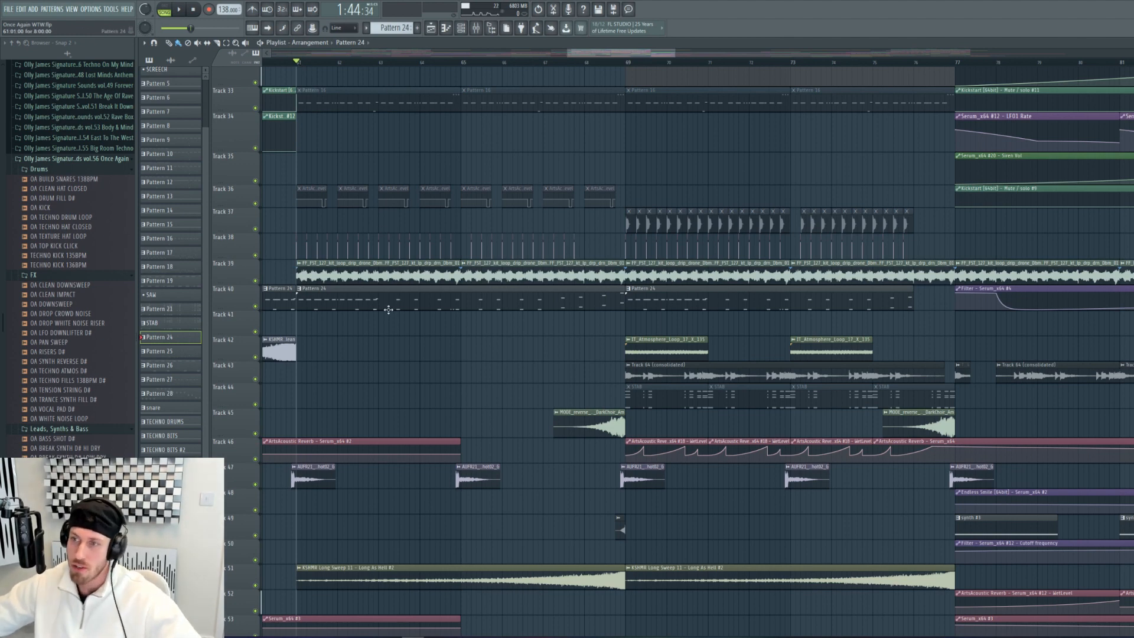
key("space")
scroll(354, 237, "down", 10)
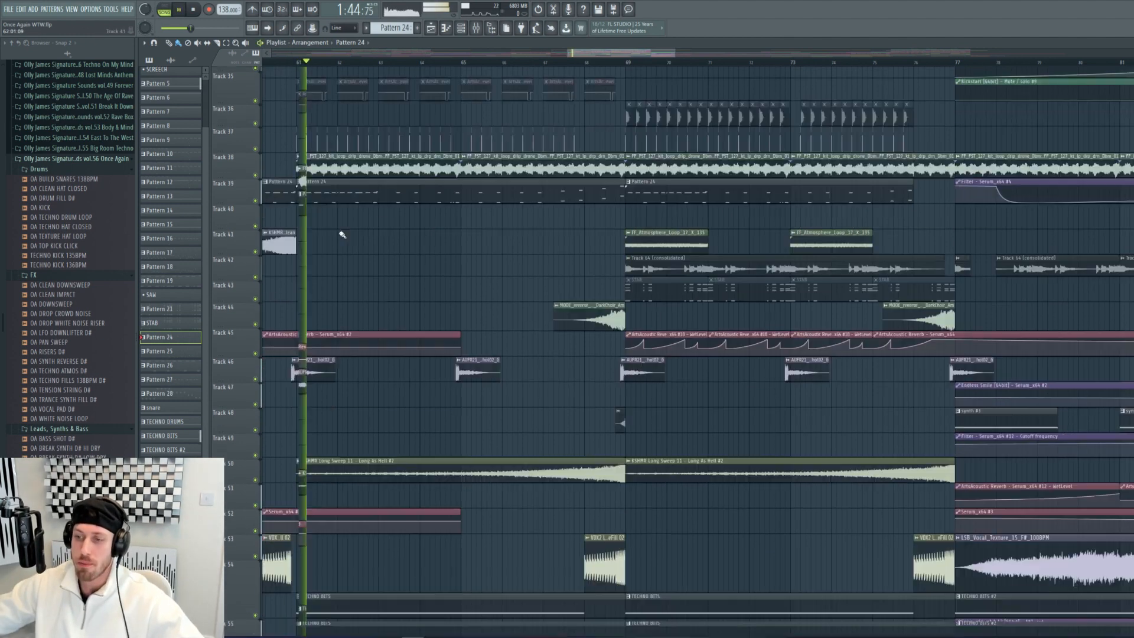
scroll(370, 248, "up", 10)
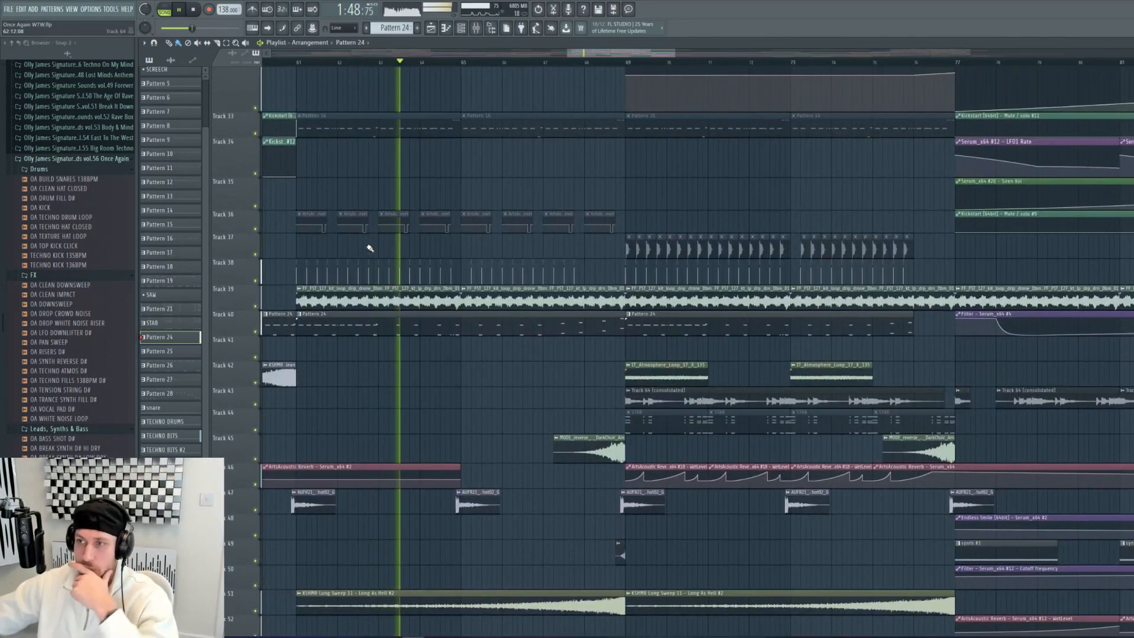
Step: Show all of Pattern 24's Serum_x64 #11 notes in the piano roll, then stop playback and show the channel rack
double_click(509, 328)
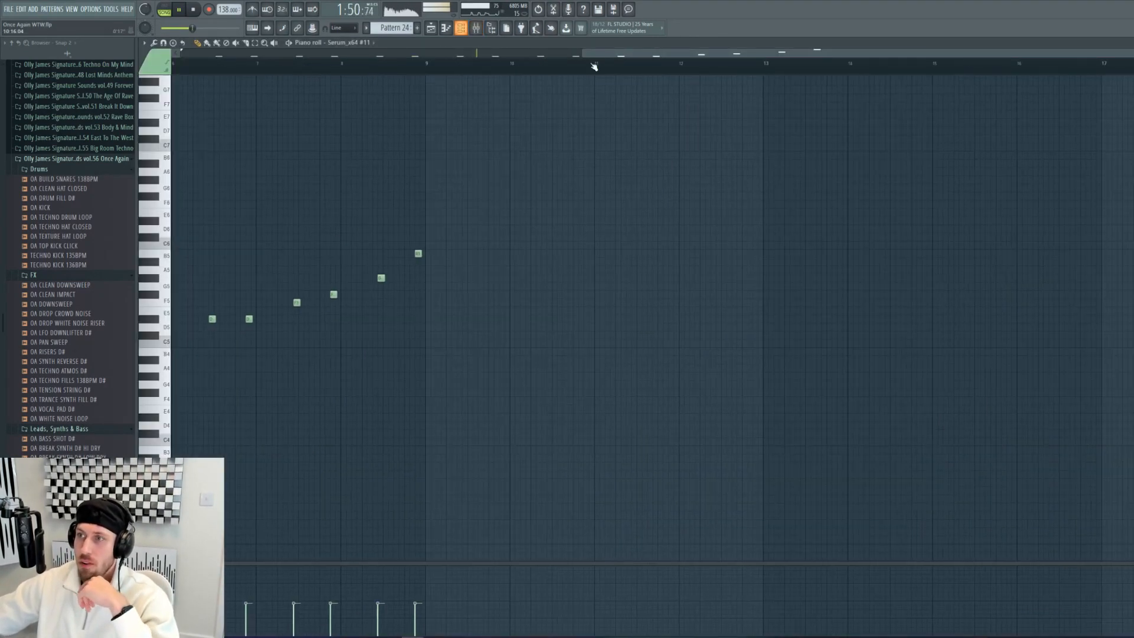
left_click_drag(583, 53, 182, 54)
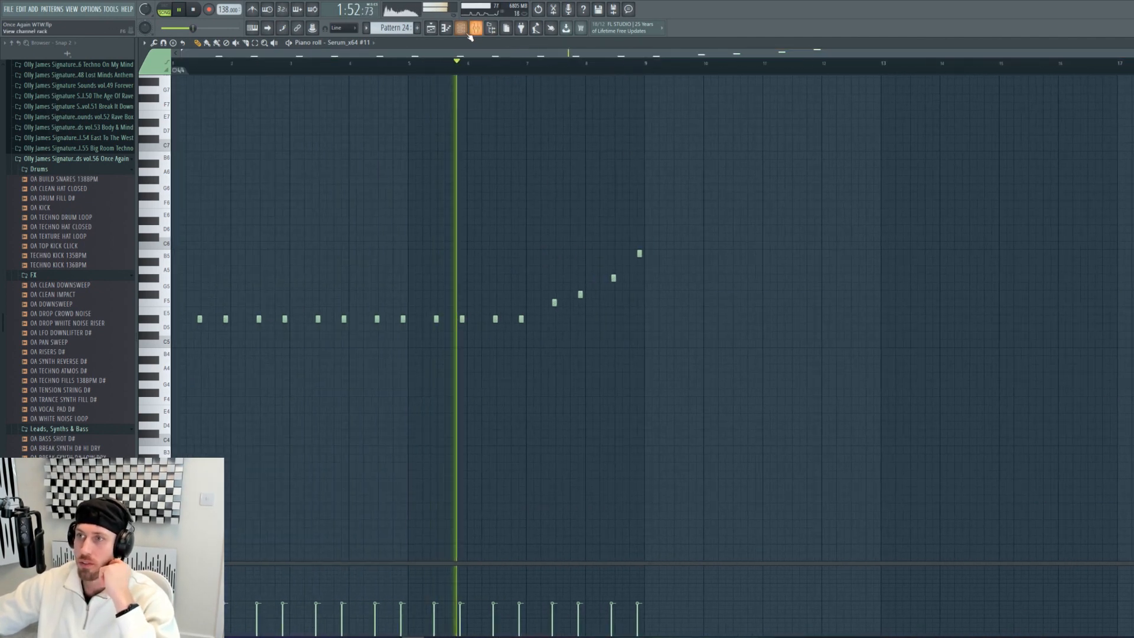
key("F6")
key("space")
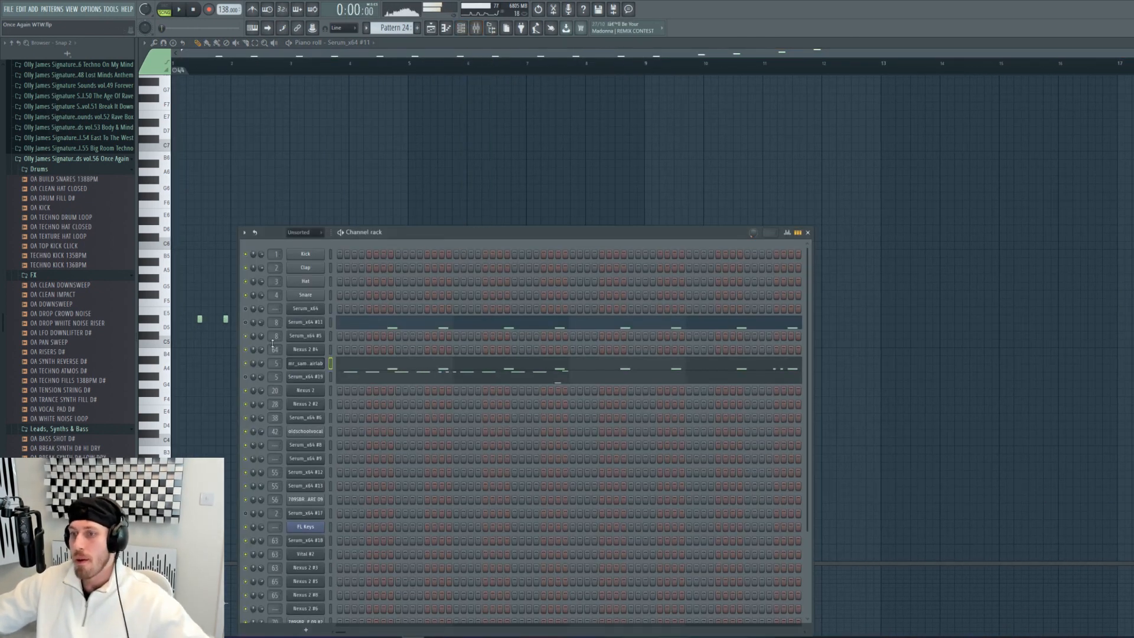
Step: Open the Serum_x64 #11 channel's piano roll and play Pattern 24 in pattern mode
right_click(310, 325)
left_click(336, 322)
right_click(313, 322)
left_click(336, 323)
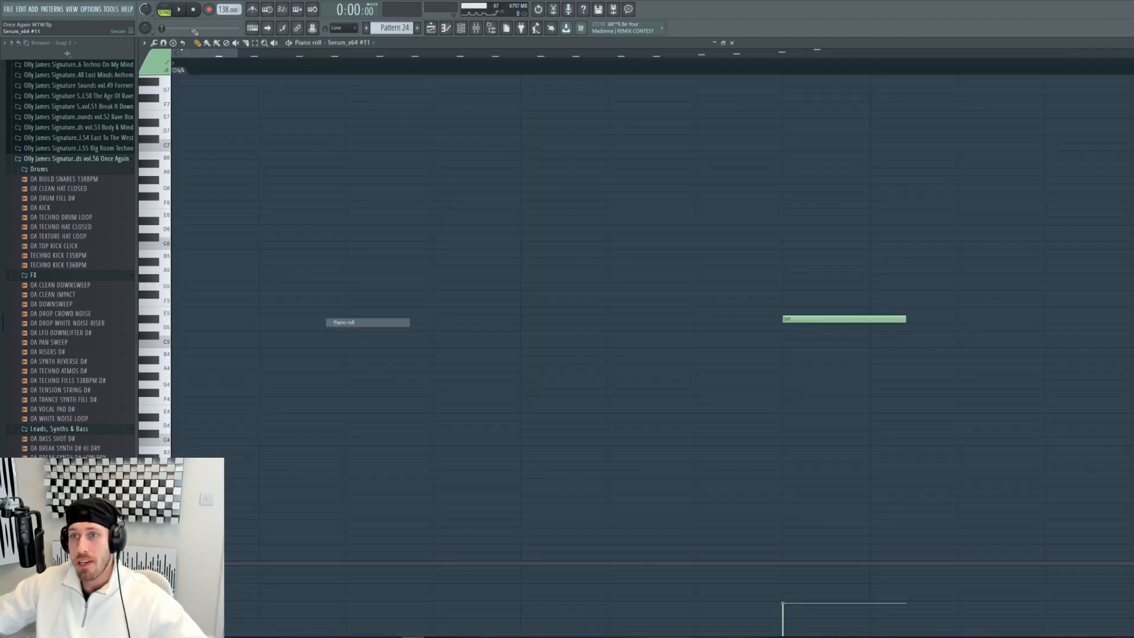
left_click(166, 6)
key("space")
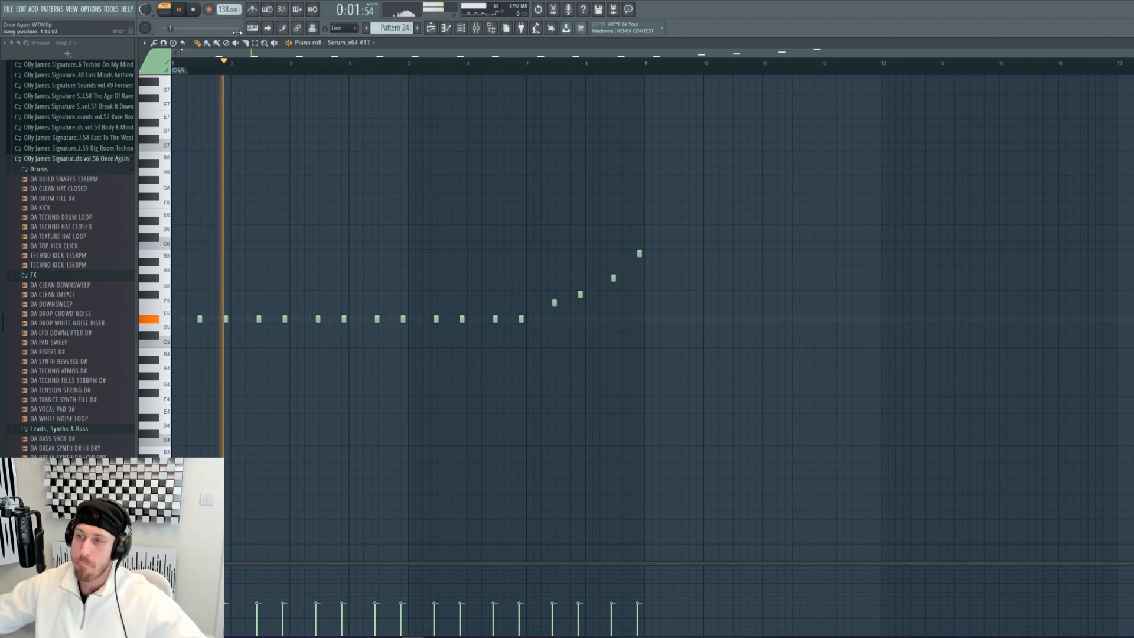
Step: Show the mixer and channel rack and preview Pattern 24's layered channels together
key("F9")
key("F6")
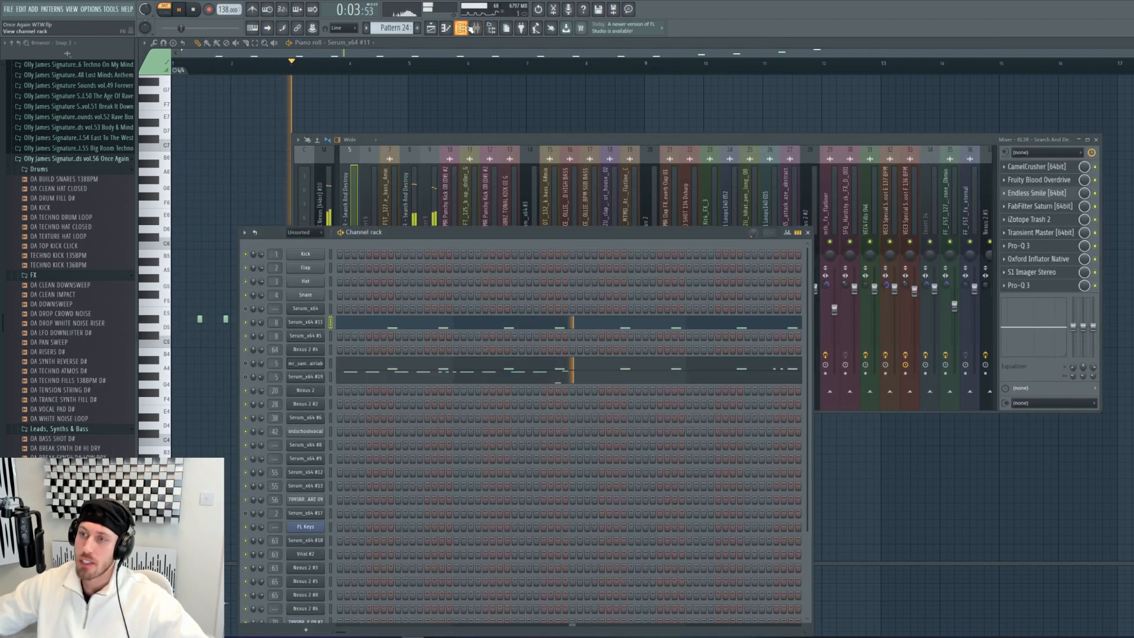
key("space")
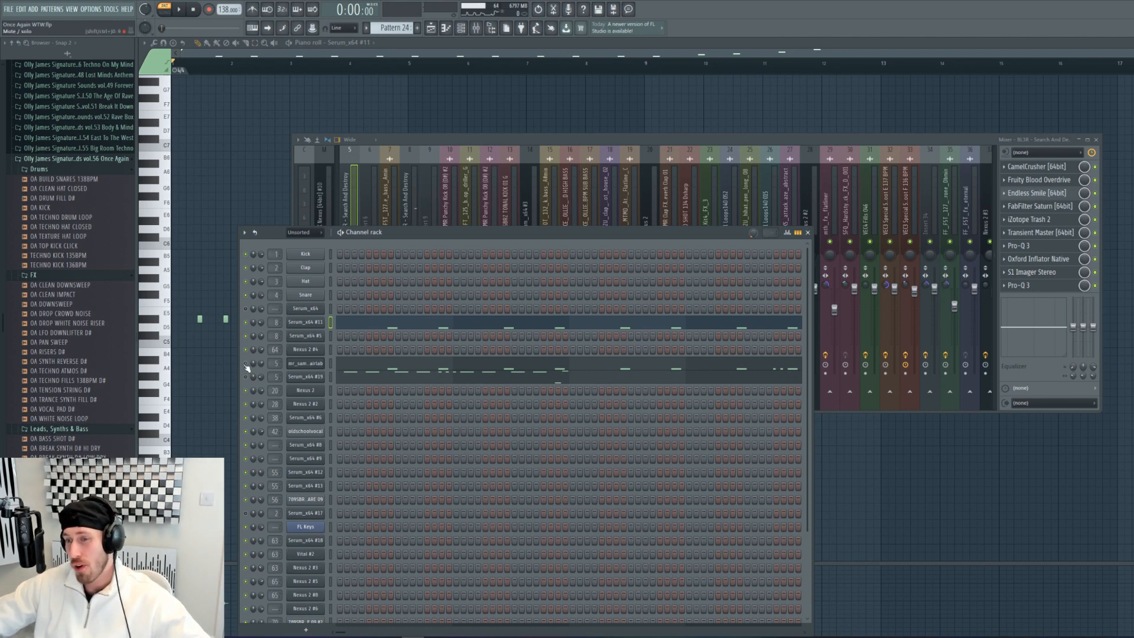
key("space")
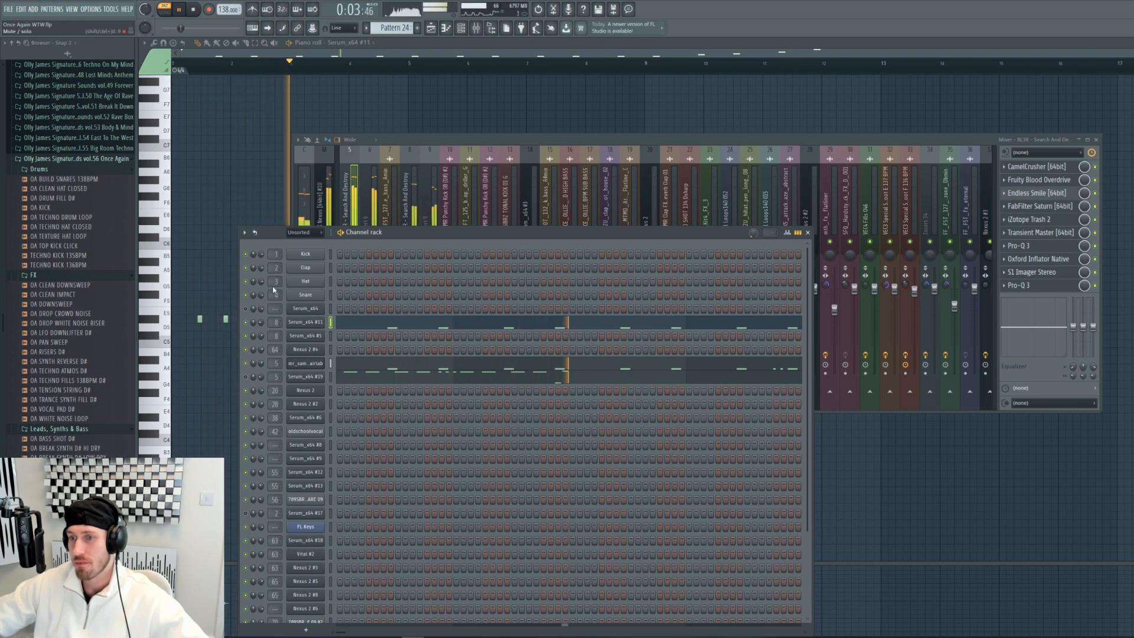
key("space")
Step: Return to the playlist and replay the full arrangement from bar 61 in song mode
left_click(432, 28)
left_click(298, 64)
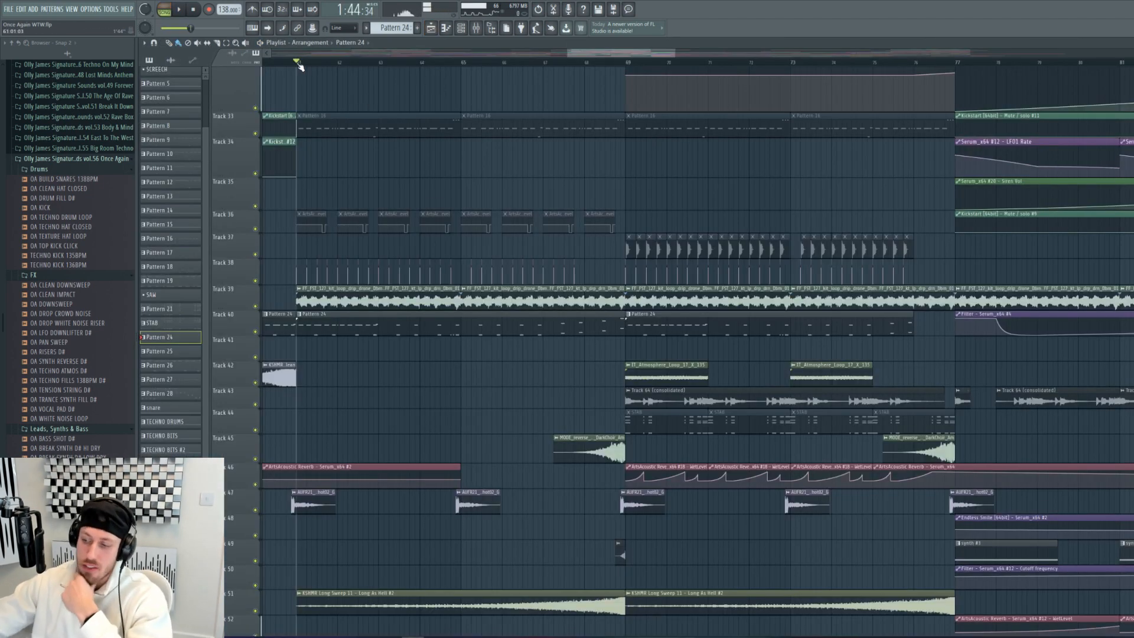
key("space")
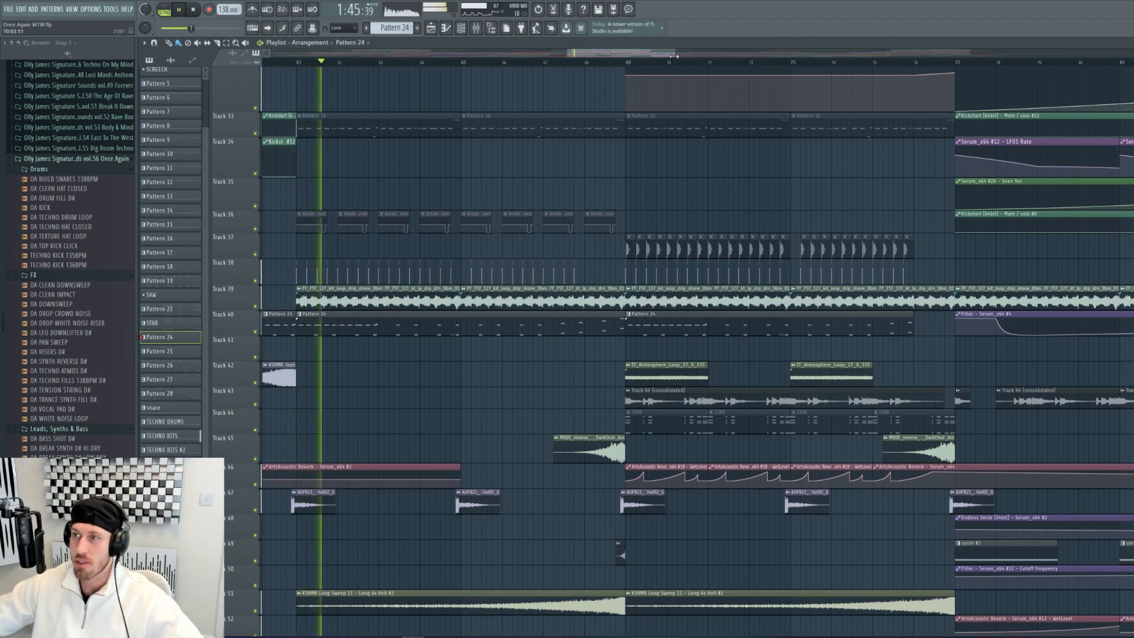
Step: Review the playlist layers between bars 61 and 77 while the arrangement plays, then stop playback
mouse_move(660, 52)
left_mouse_down()
mouse_move(710, 49)
mouse_move(664, 52)
left_mouse_up()
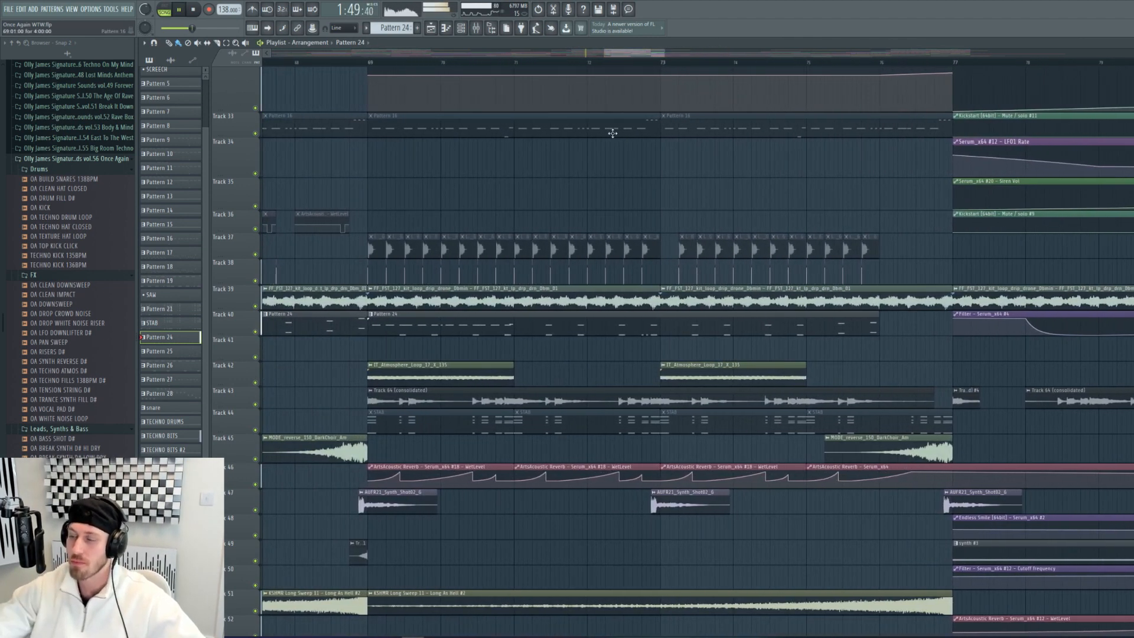
scroll(612, 133, "up", 10)
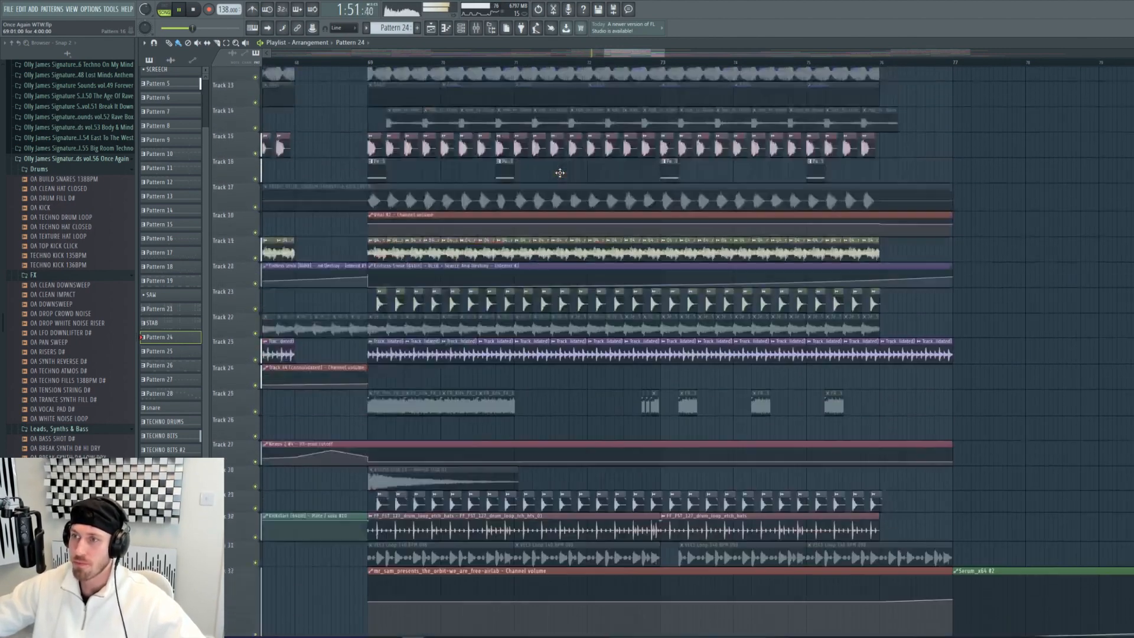
scroll(488, 220, "up", 1)
scroll(496, 195, "down", 3)
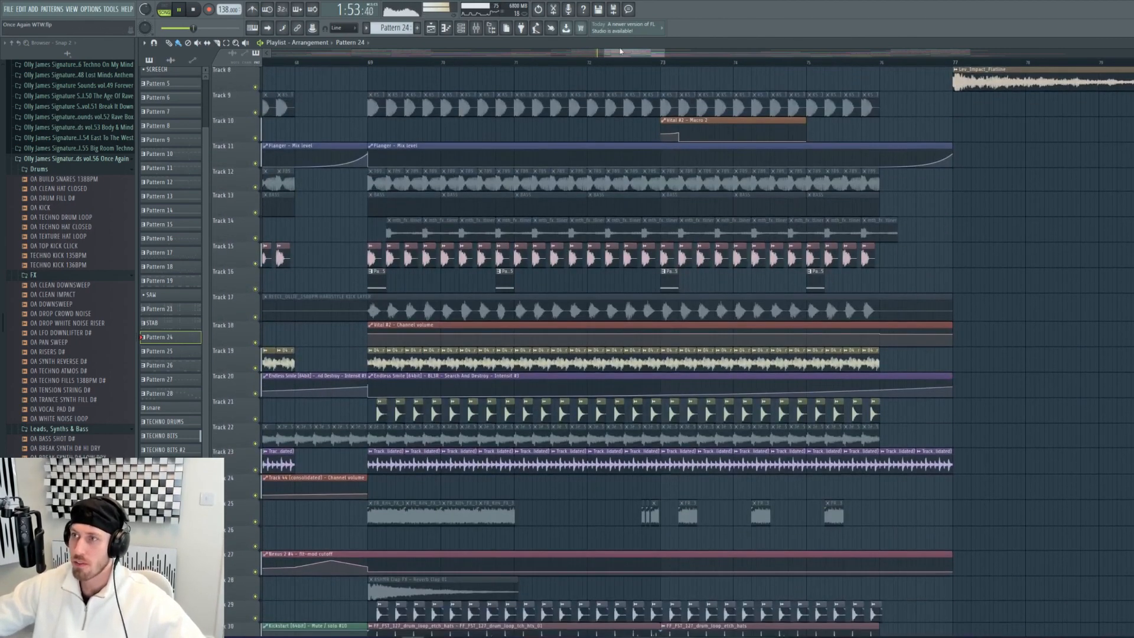
left_click_drag(603, 53, 572, 53)
scroll(392, 296, "down", 6)
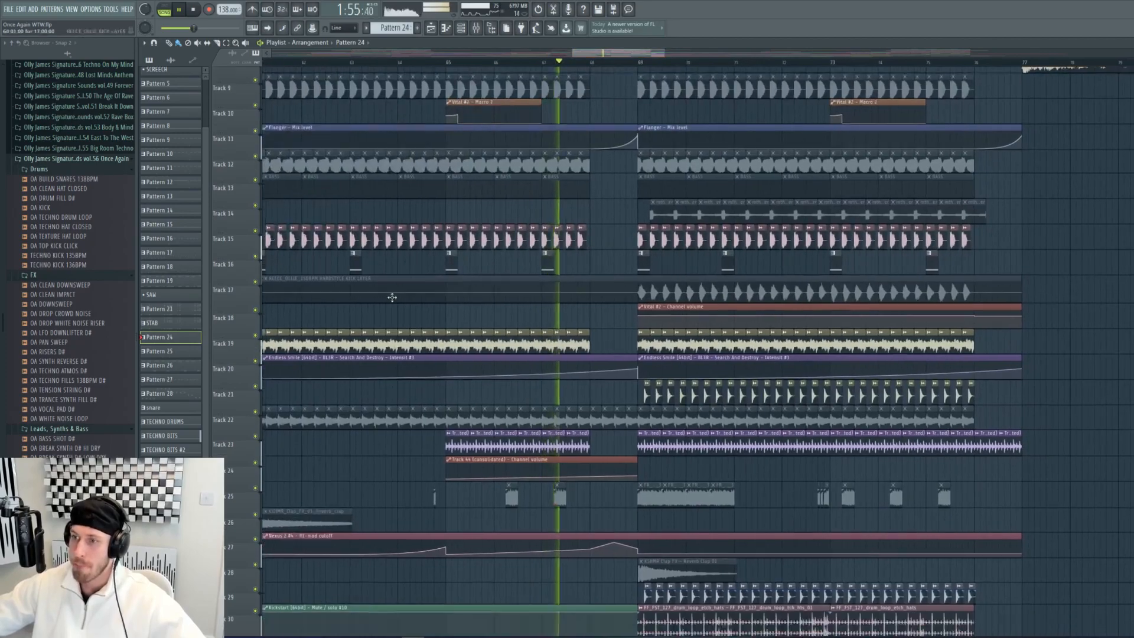
scroll(442, 255, "down", 10)
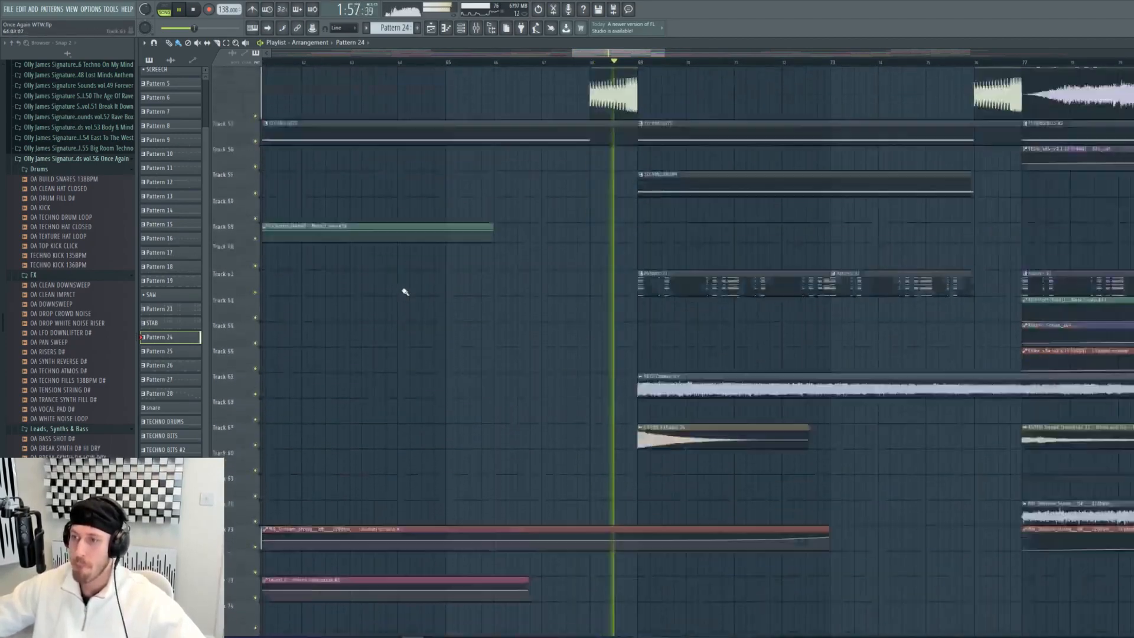
scroll(383, 306, "up", 18)
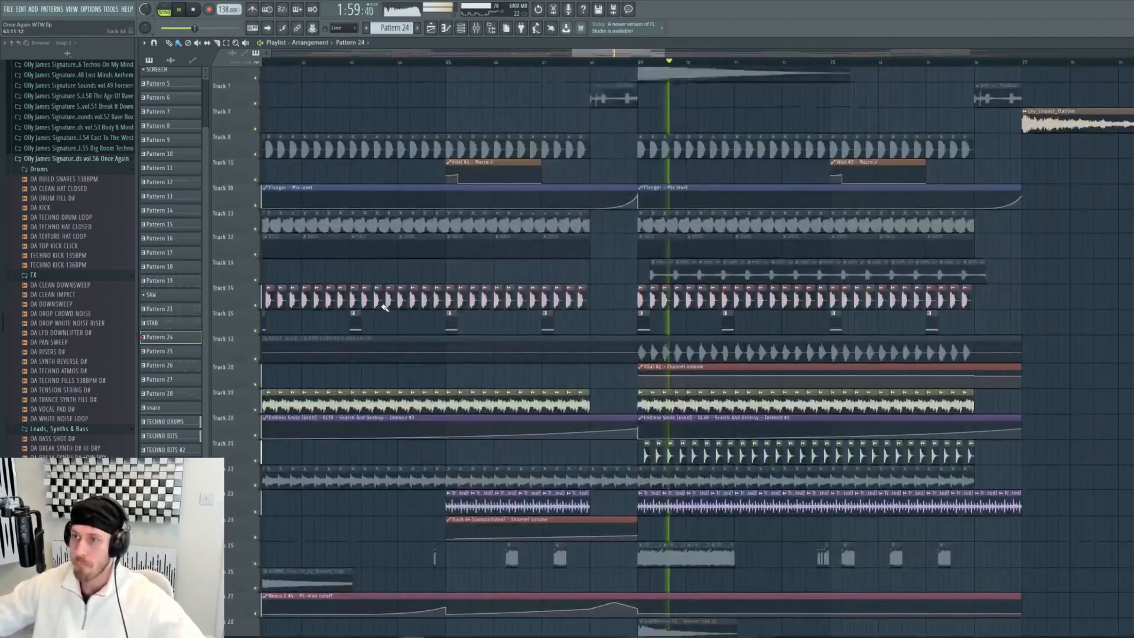
key("space")
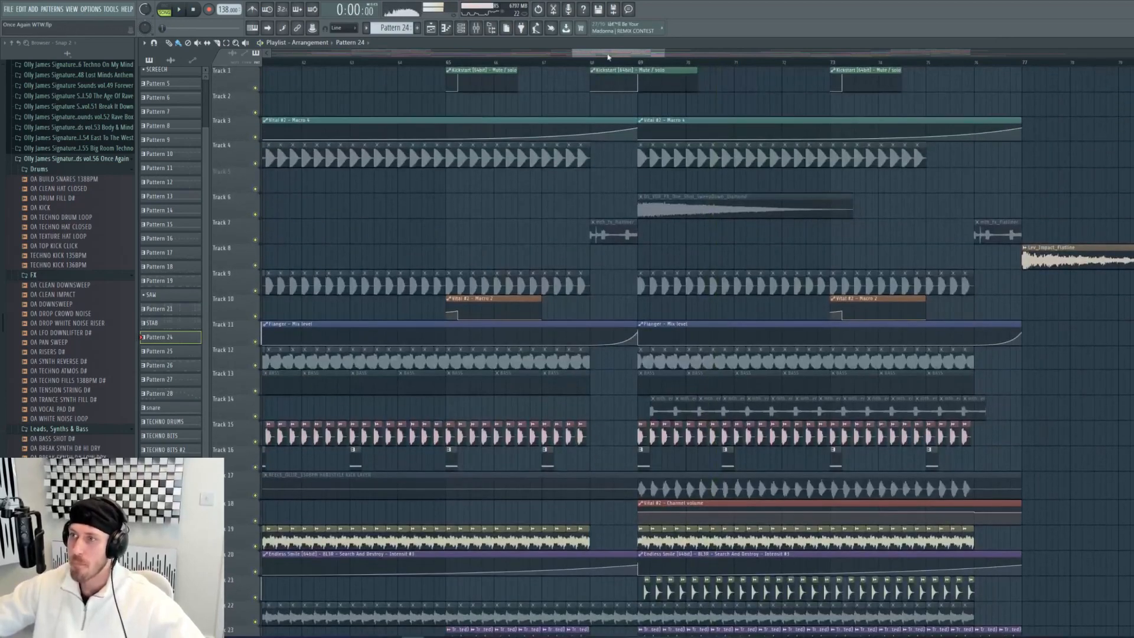
Step: Open the sample settings of the Track 64 (consolidated) clip on Track 43, preview it, then stop and close the settings
left_click_drag(573, 53, 594, 53)
scroll(518, 294, "down", 1)
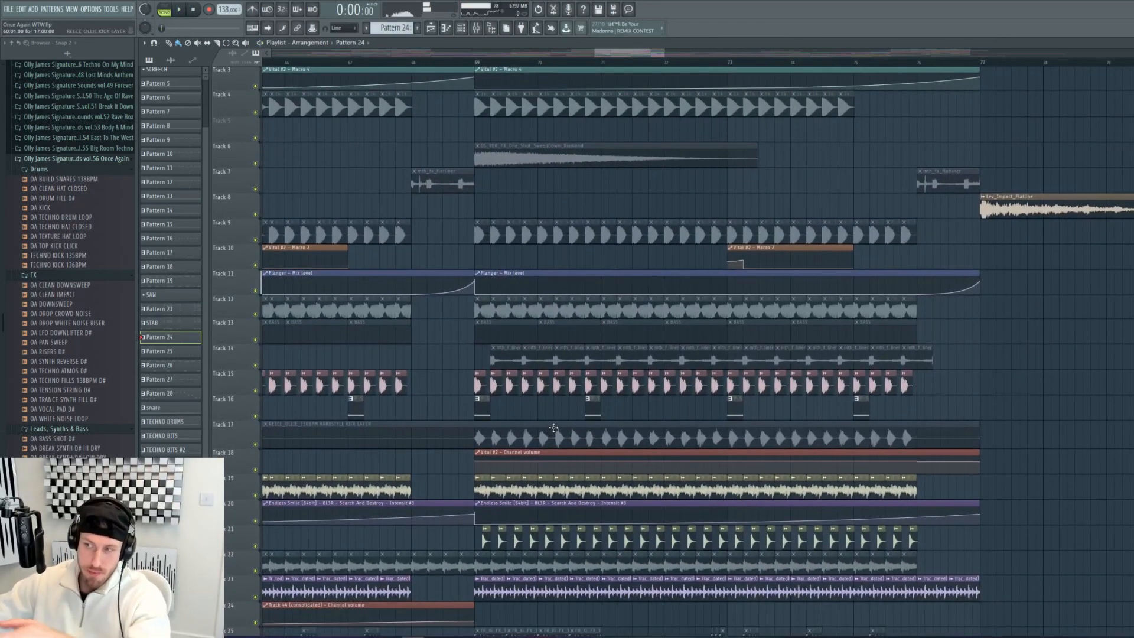
scroll(556, 422, "down", 5)
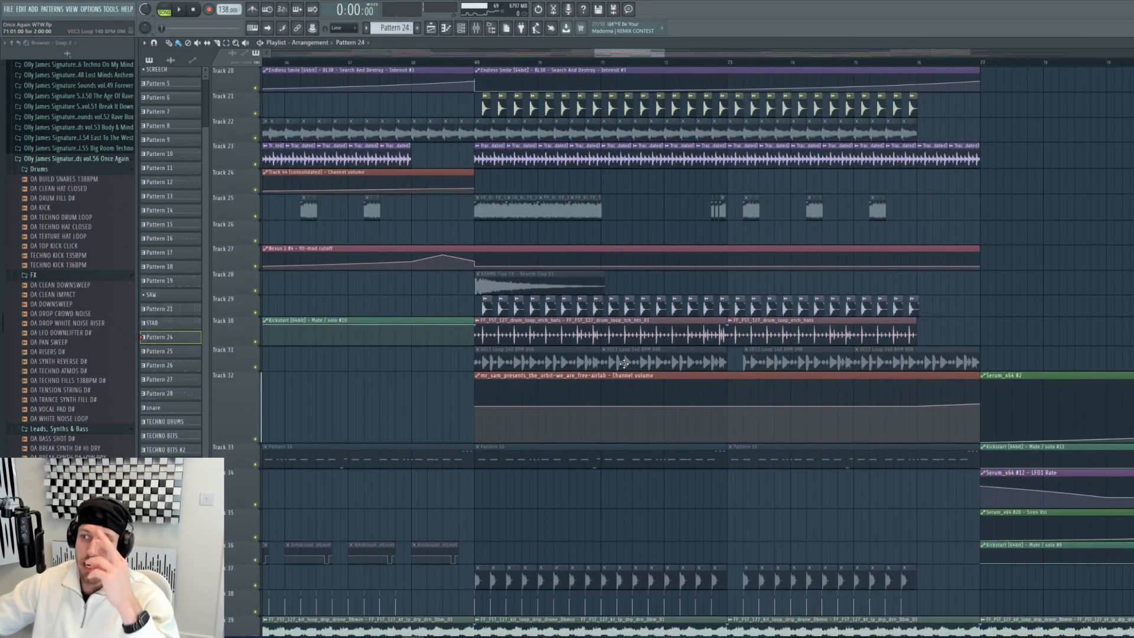
scroll(564, 336, "down", 4)
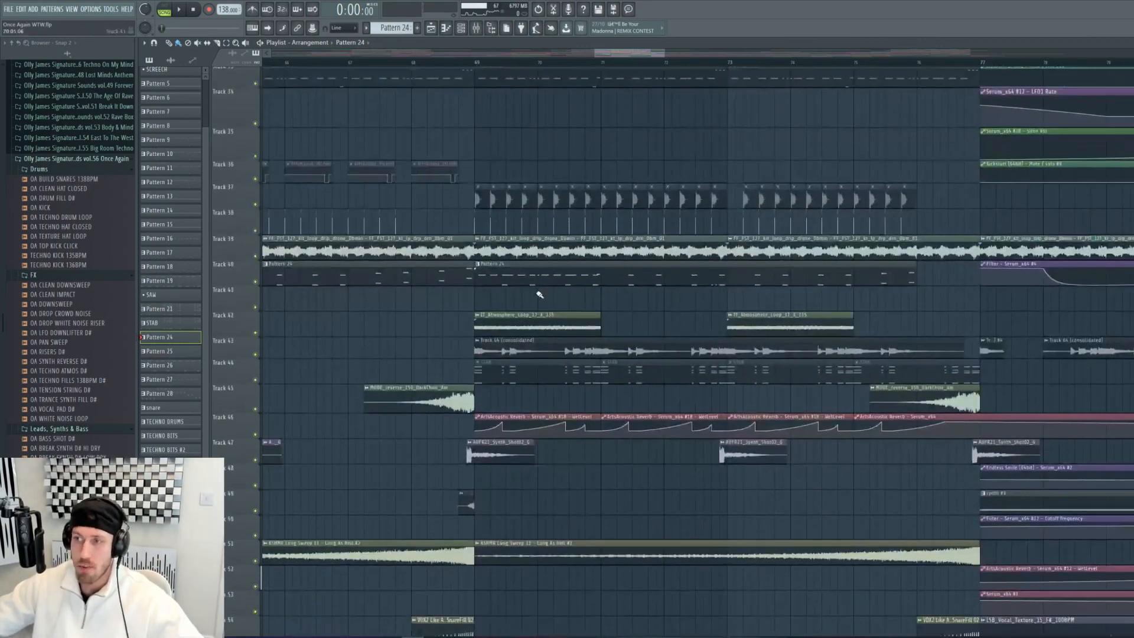
double_click(521, 346)
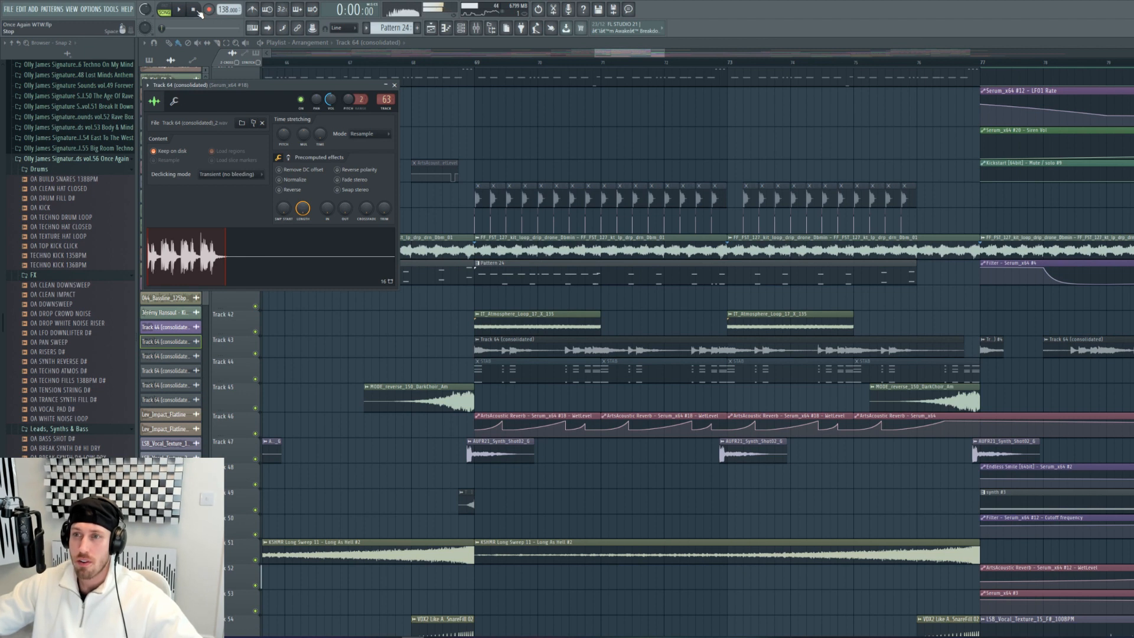
left_click(197, 11)
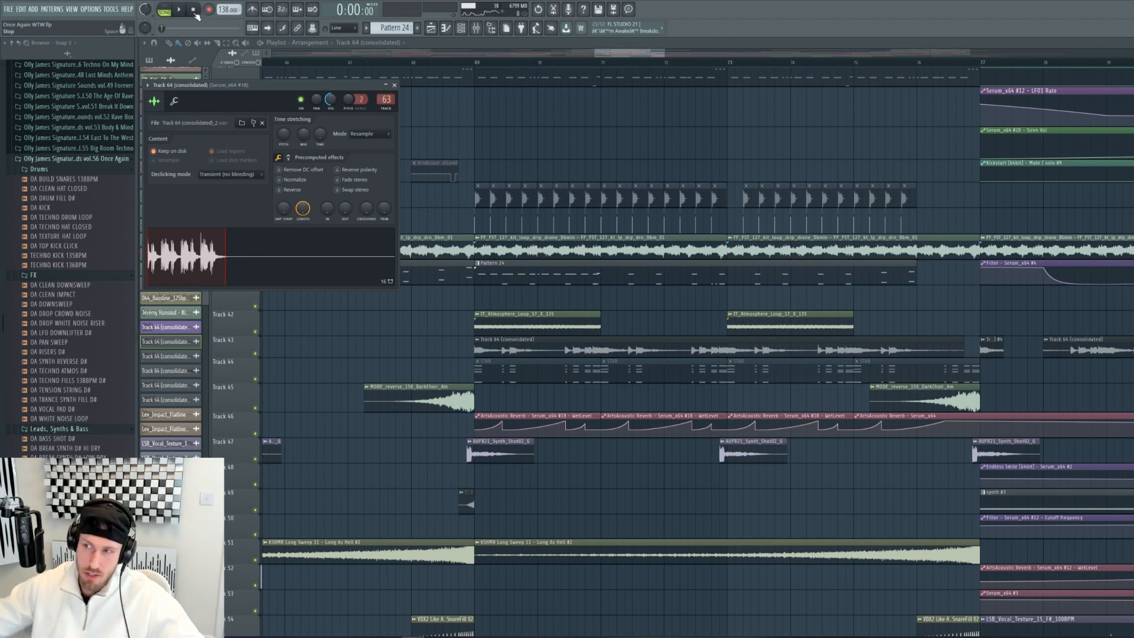
key("Escape")
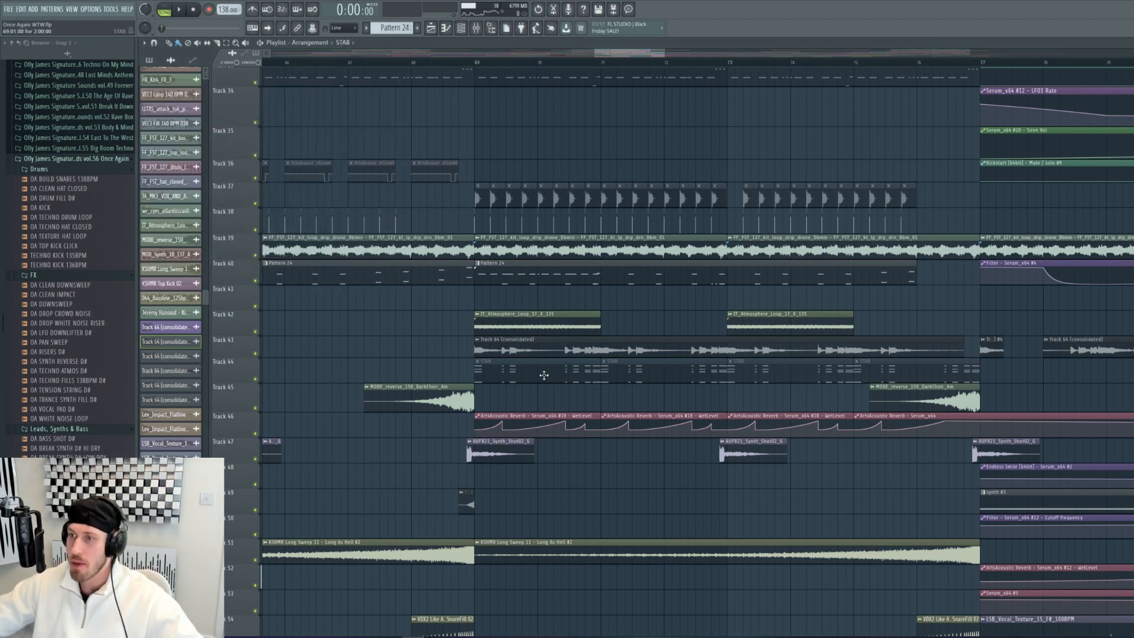
Step: Open the STAB pattern with its channel rack and Vital #2 synth, preview it in pattern mode, then return to the playlist
double_click(544, 375)
key("F6")
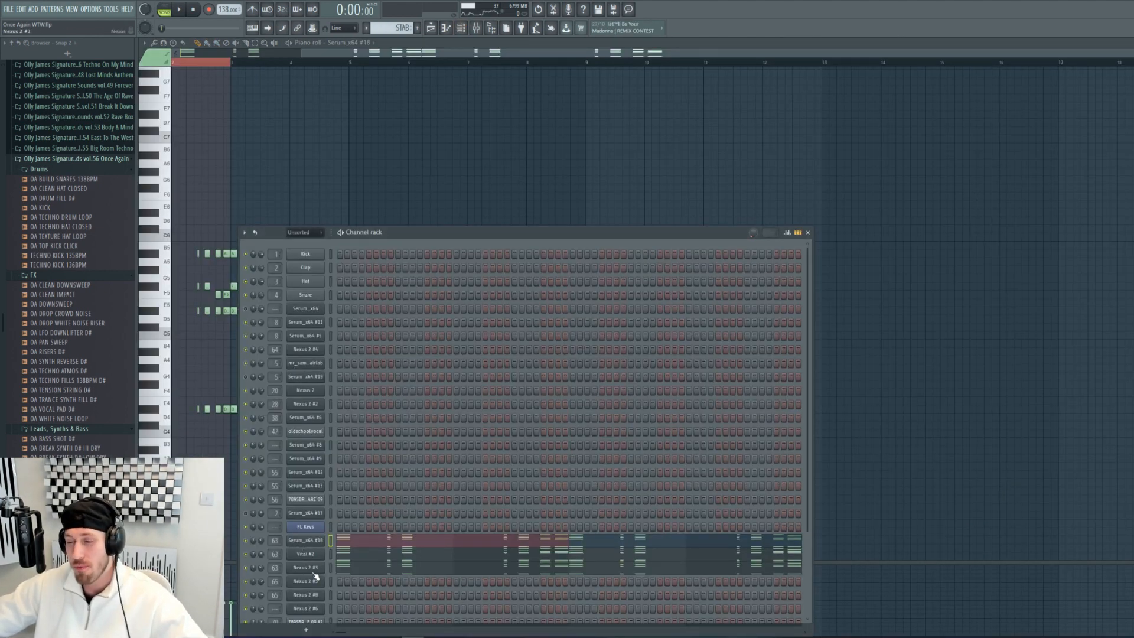
left_click(314, 552)
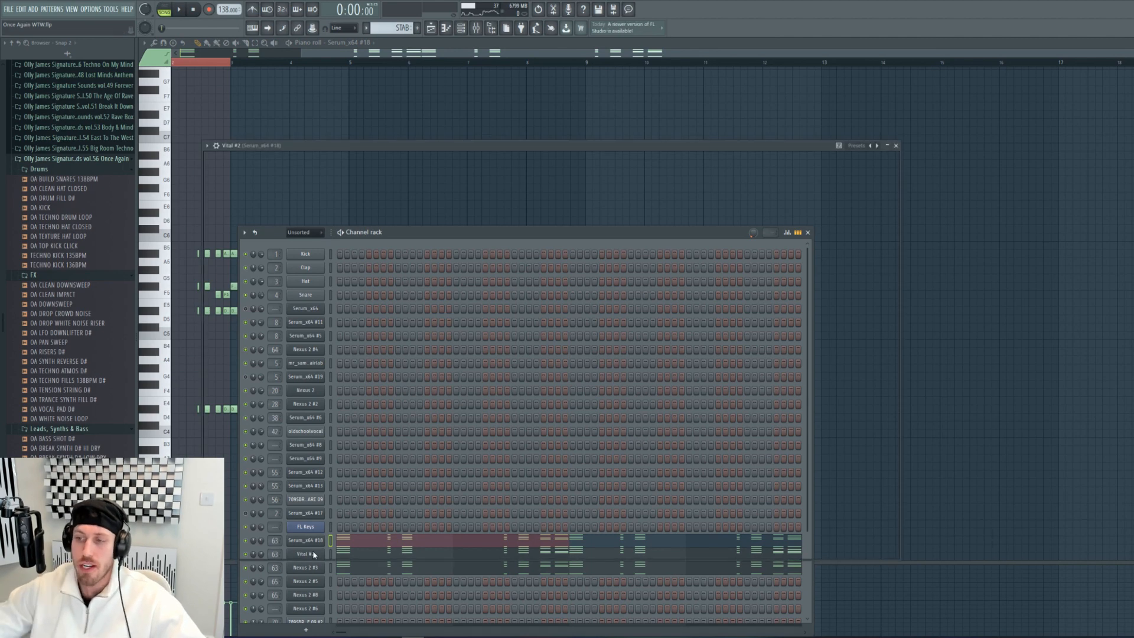
left_click(268, 633)
left_click(180, 9)
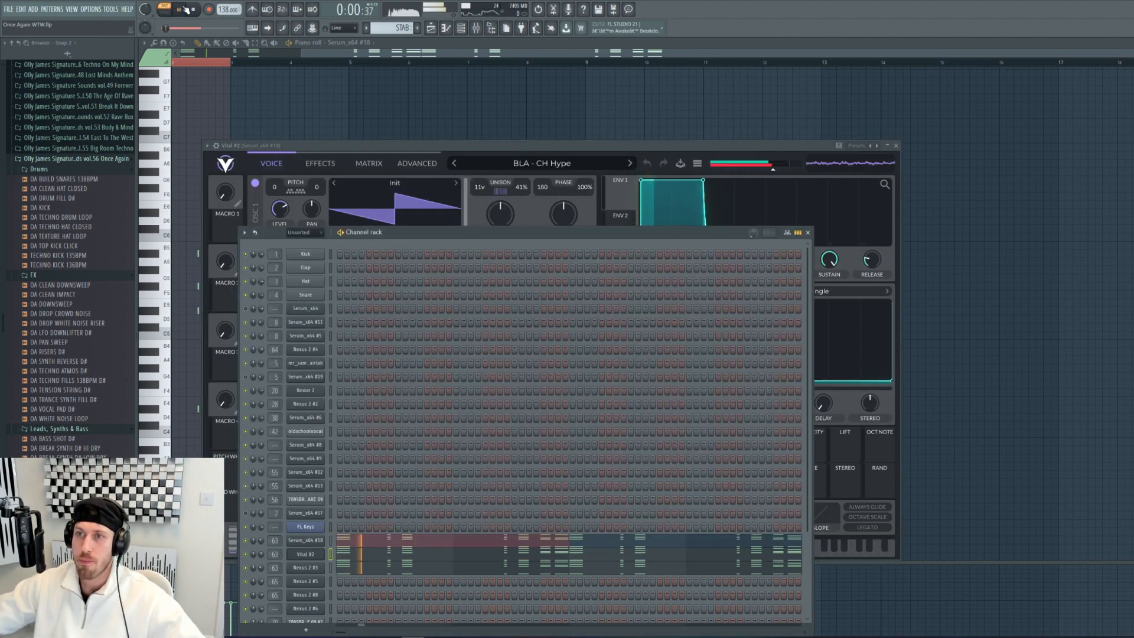
left_click(194, 11)
key("F5")
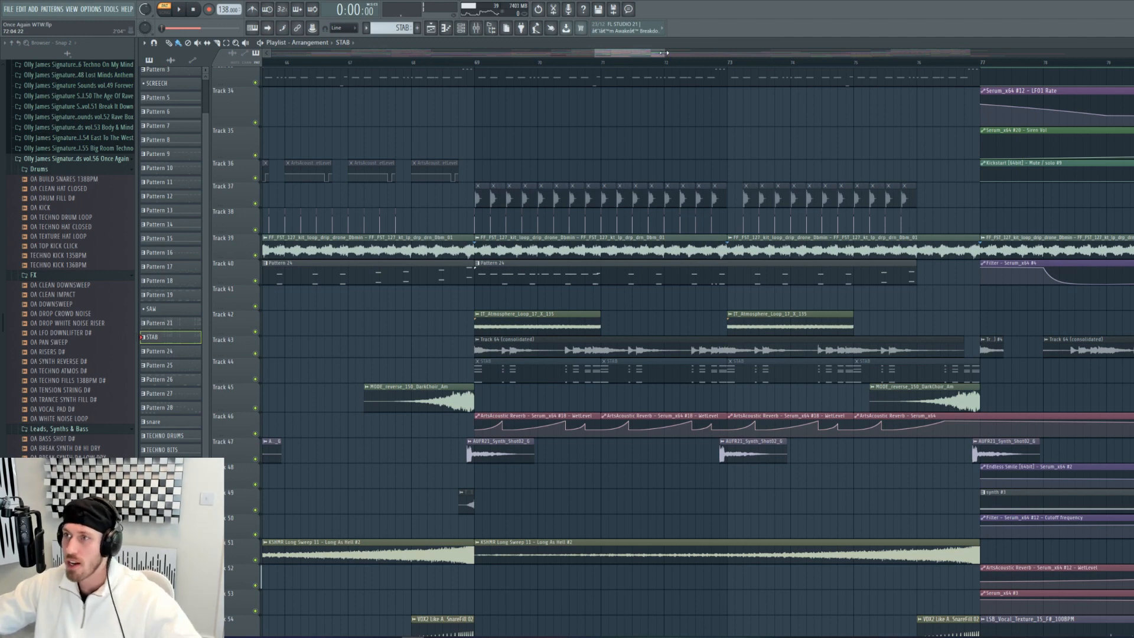
Step: Solo Track 43 together with Track 40, play both in song mode from bar 69, then stop playback
left_click_drag(664, 52, 709, 53)
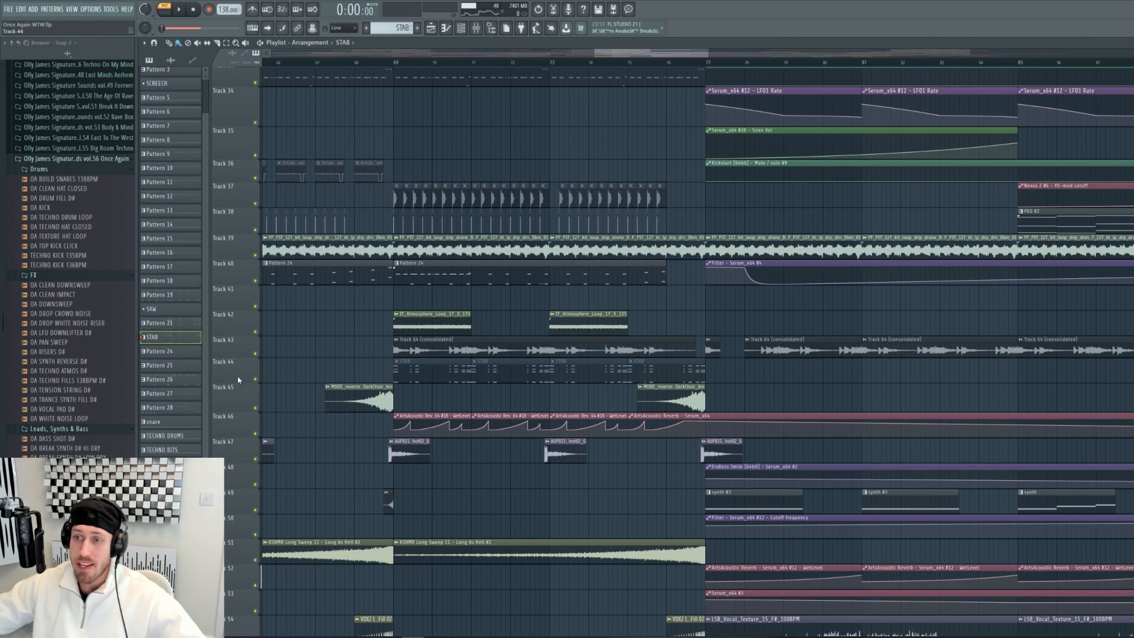
right_click(258, 354)
left_click(256, 281)
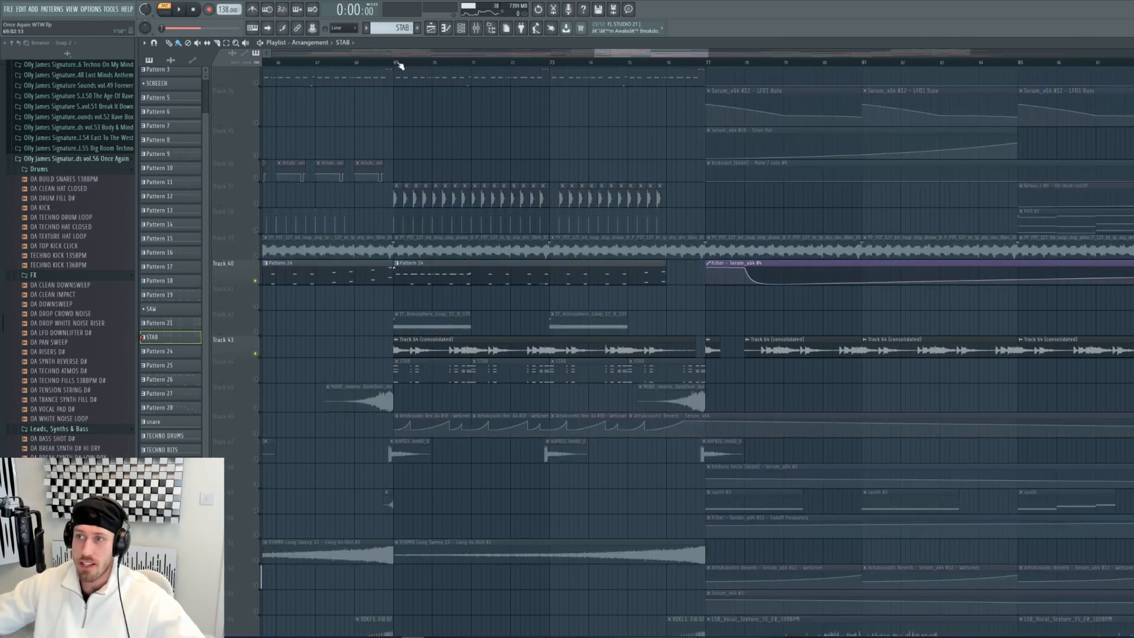
key("space")
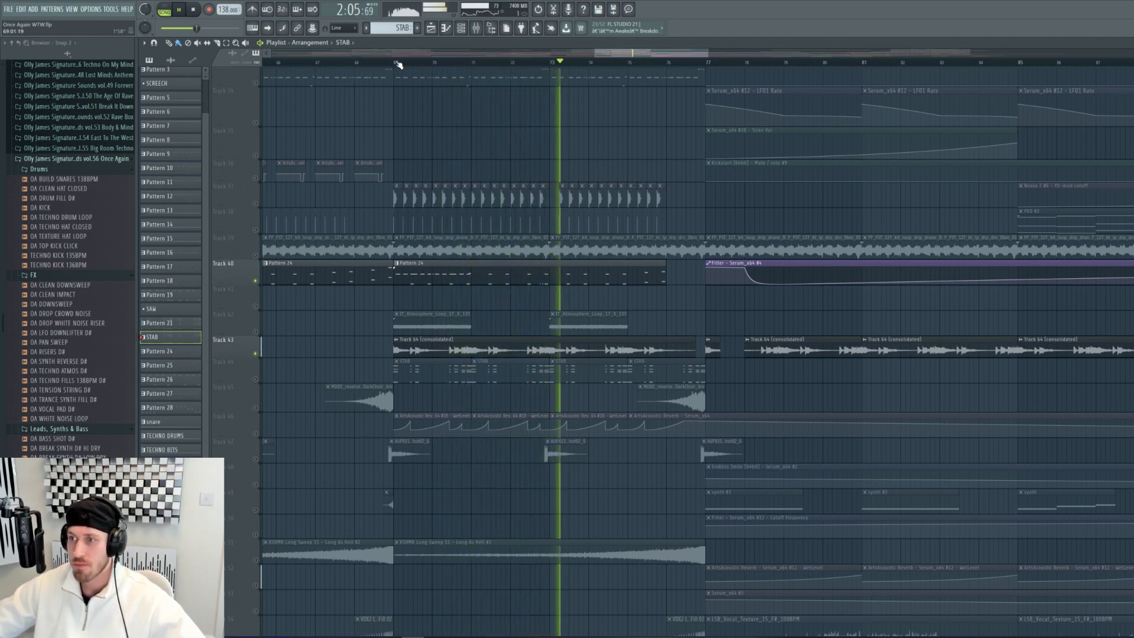
left_click(195, 10)
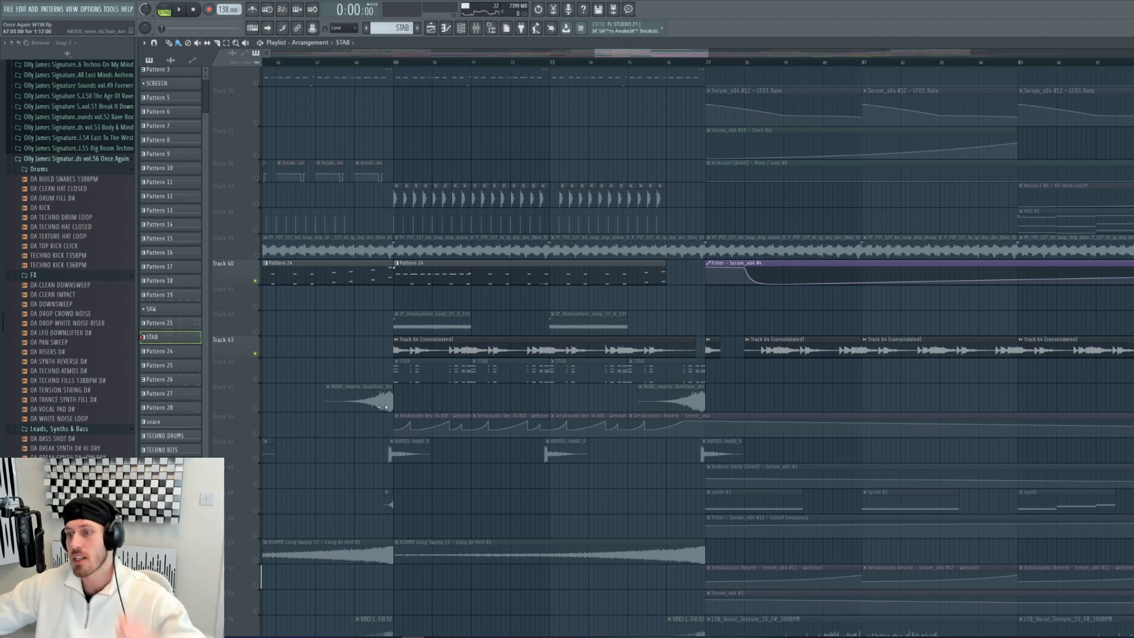
Step: Unmute Track 46's reverb automation, then solo Track 42's atmosphere loop and preview it from bar 69
left_click(255, 434)
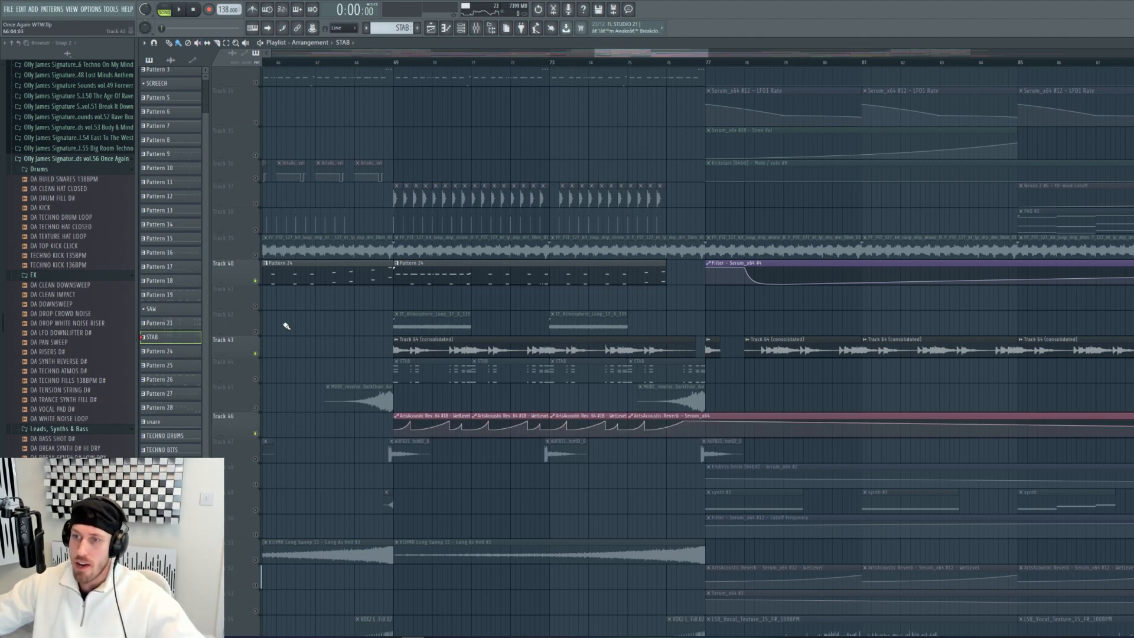
right_click(256, 332)
left_click(397, 63)
key("space")
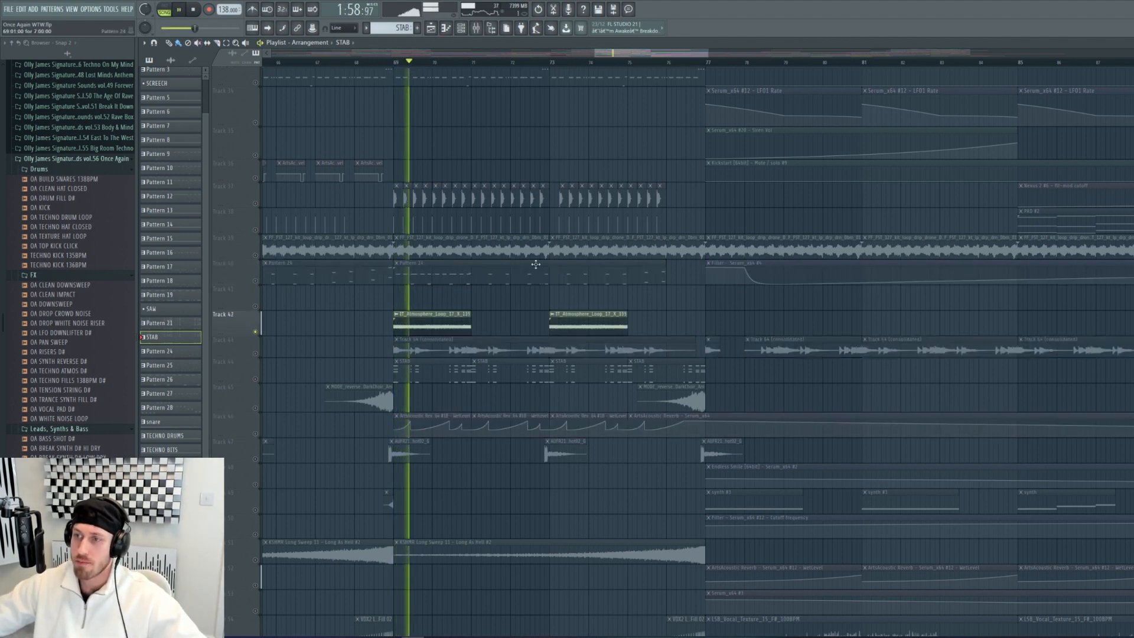
scroll(528, 299, "down", 10)
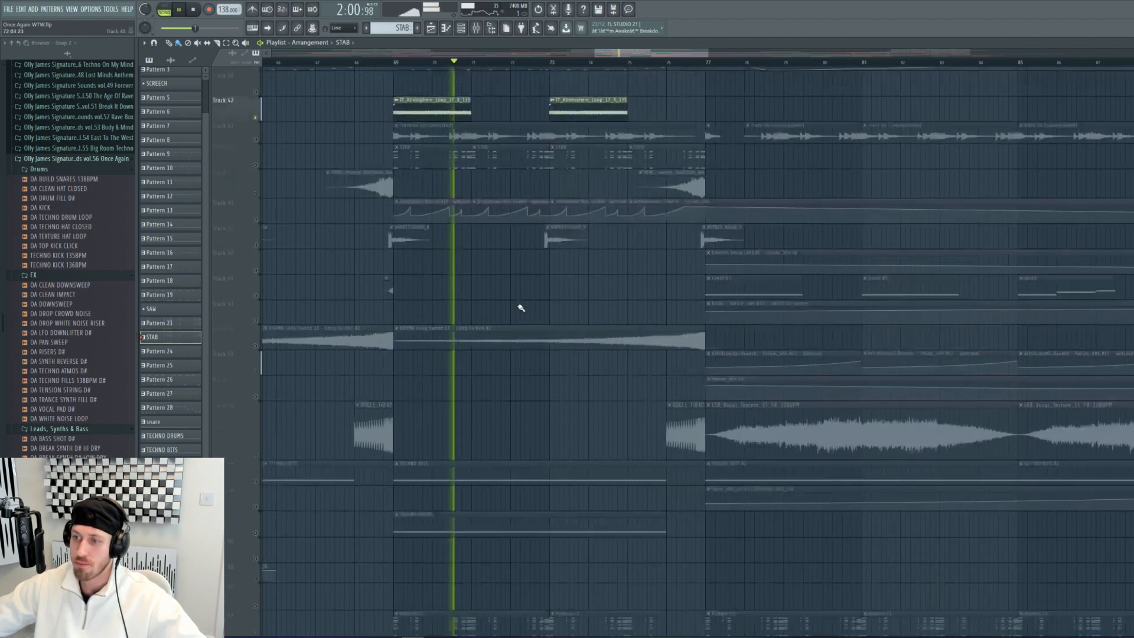
key("space")
Step: Solo the TECHNO DRUMS pattern on Track 57, play it from bar 69, then stop playback
right_click(256, 314)
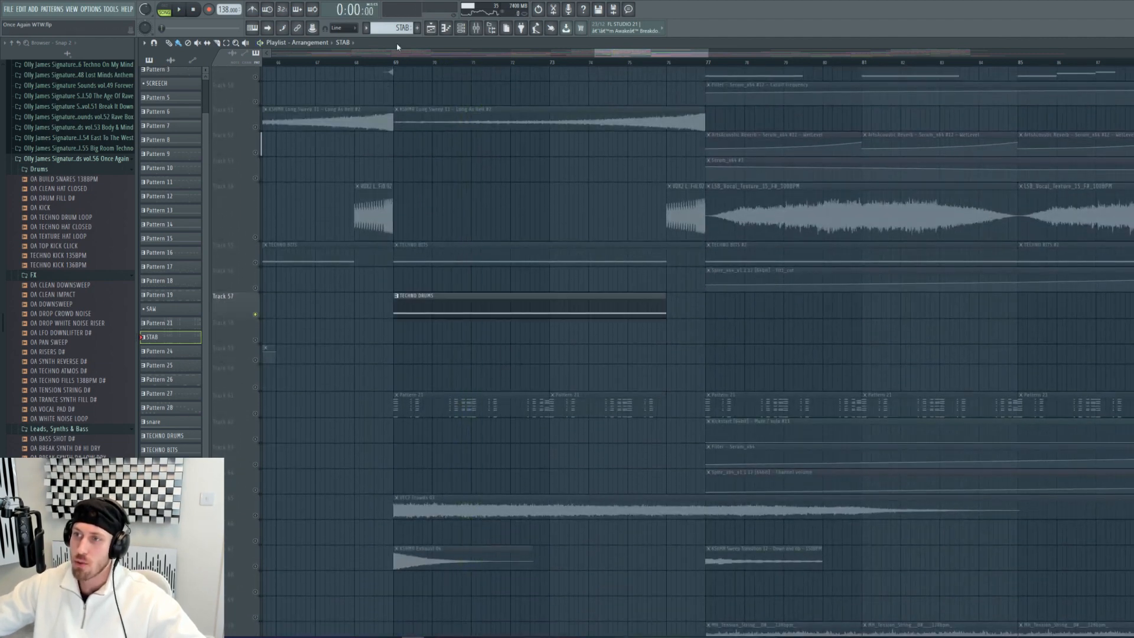
left_click(394, 62)
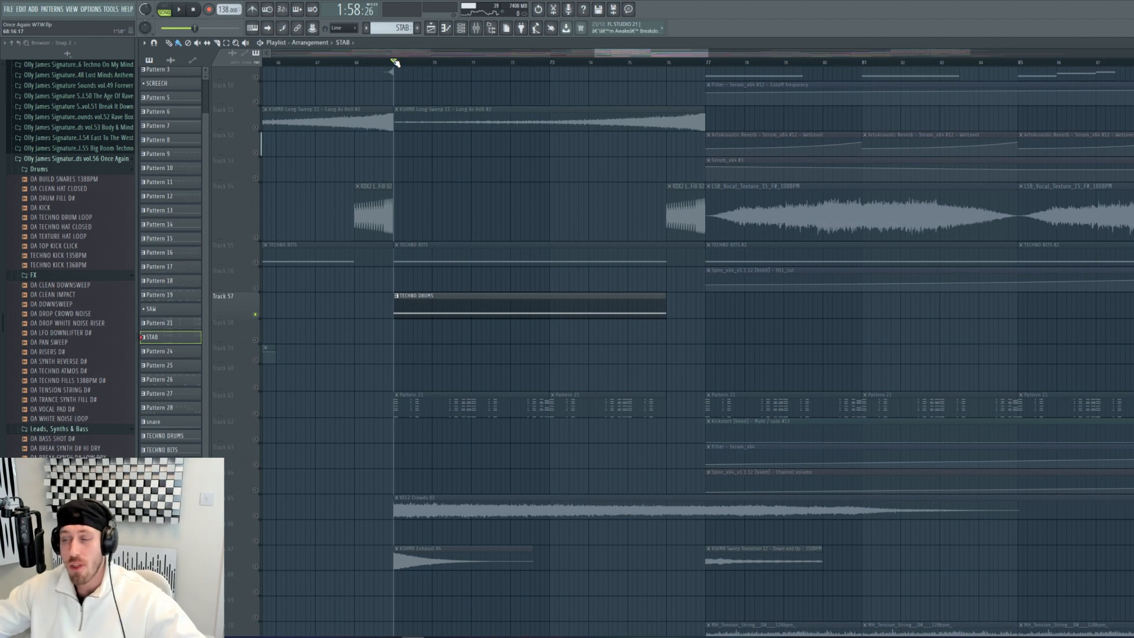
key("space")
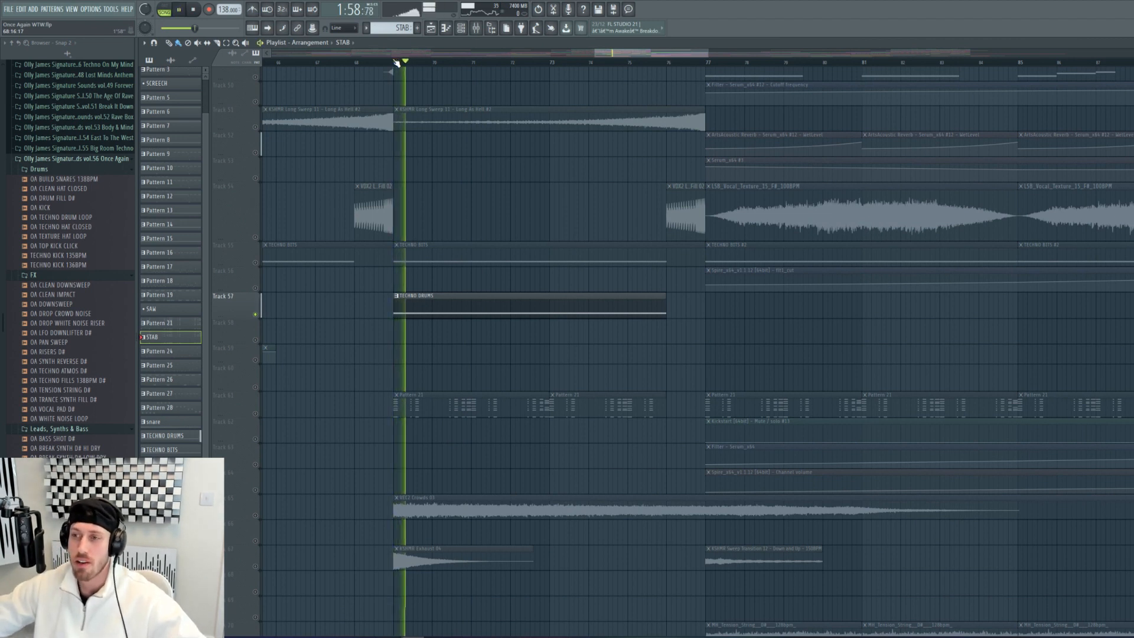
scroll(425, 185, "down", 5)
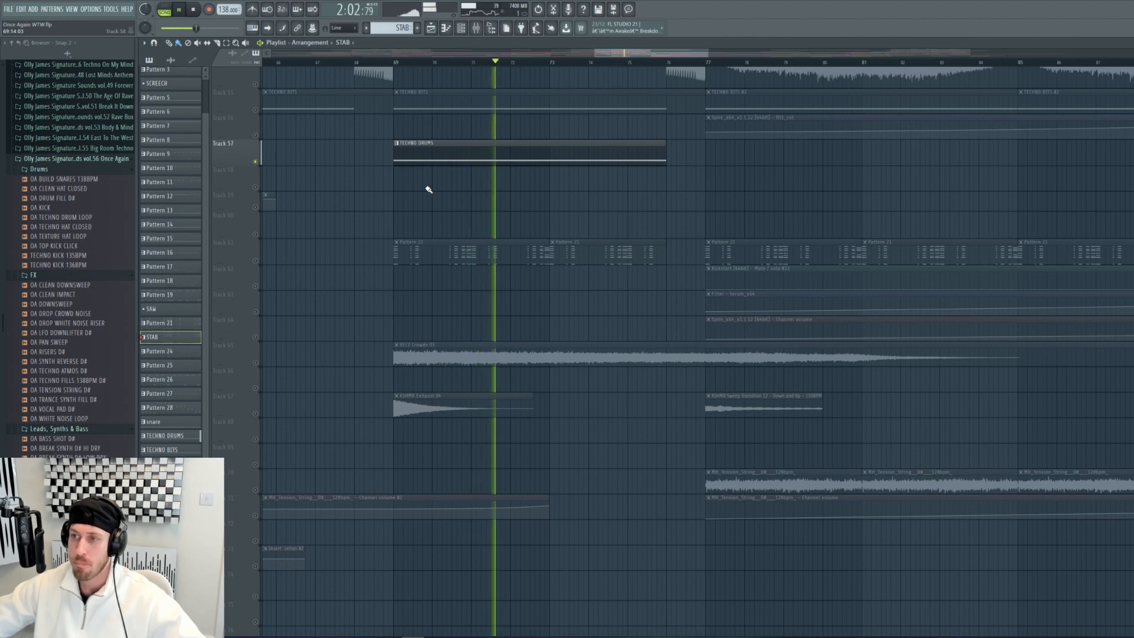
scroll(374, 318, "down", 5)
key("space")
Step: Solo Track 67's KSHMR Exhaust clip and unmute the crowd clip on Track 65 alongside it
scroll(375, 318, "up", 3)
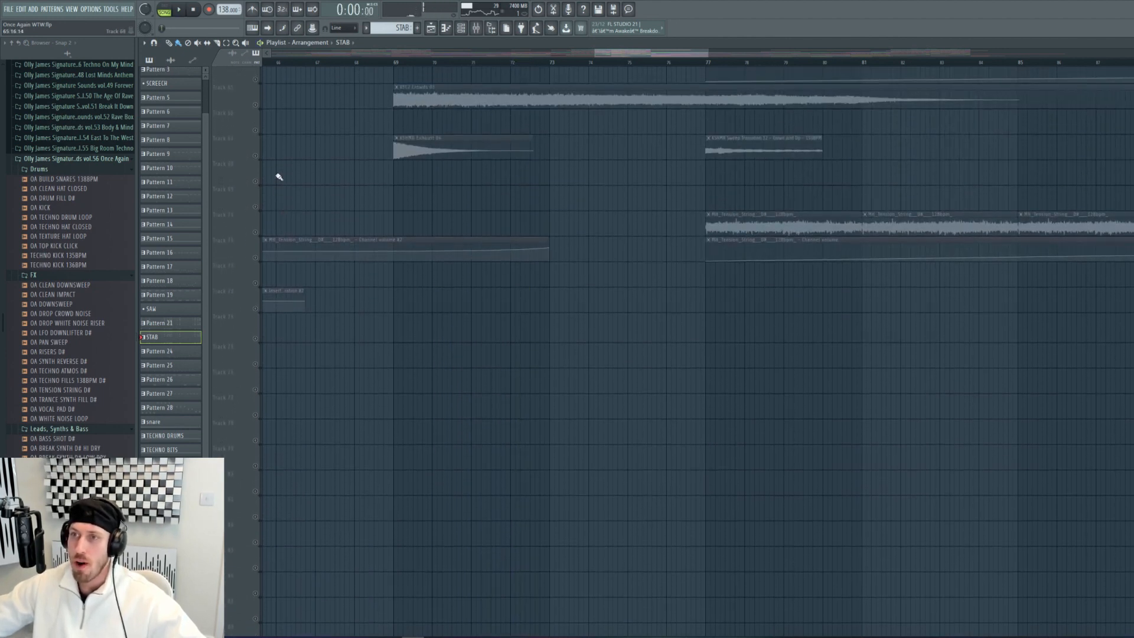
right_click(254, 163)
right_click(253, 139)
left_click(246, 156)
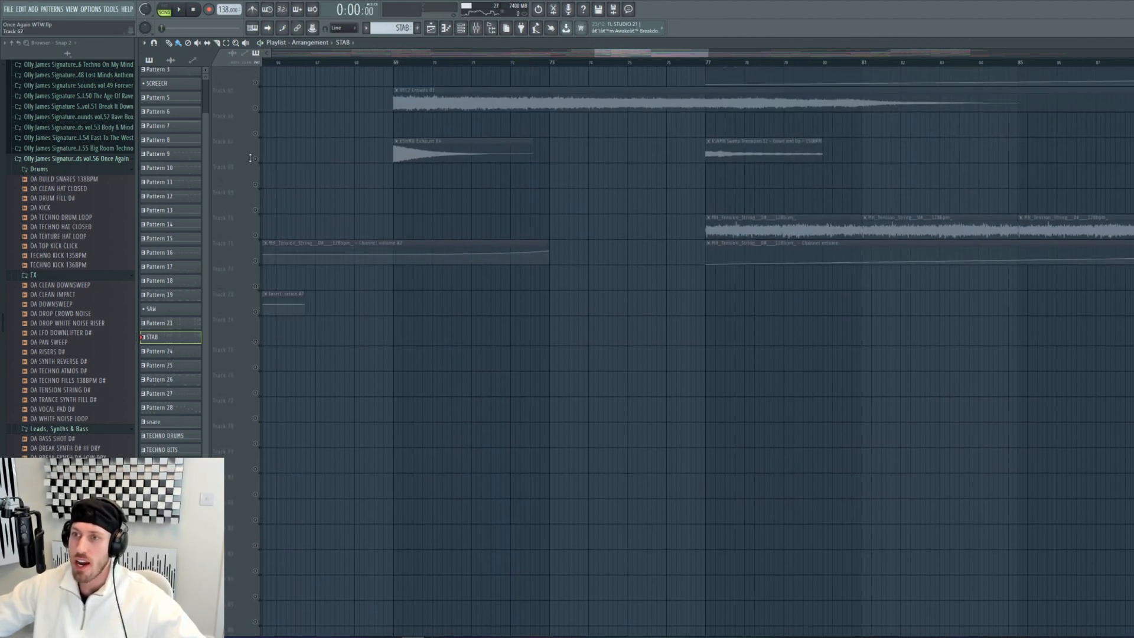
right_click(257, 156)
right_click(255, 159)
left_click(255, 108)
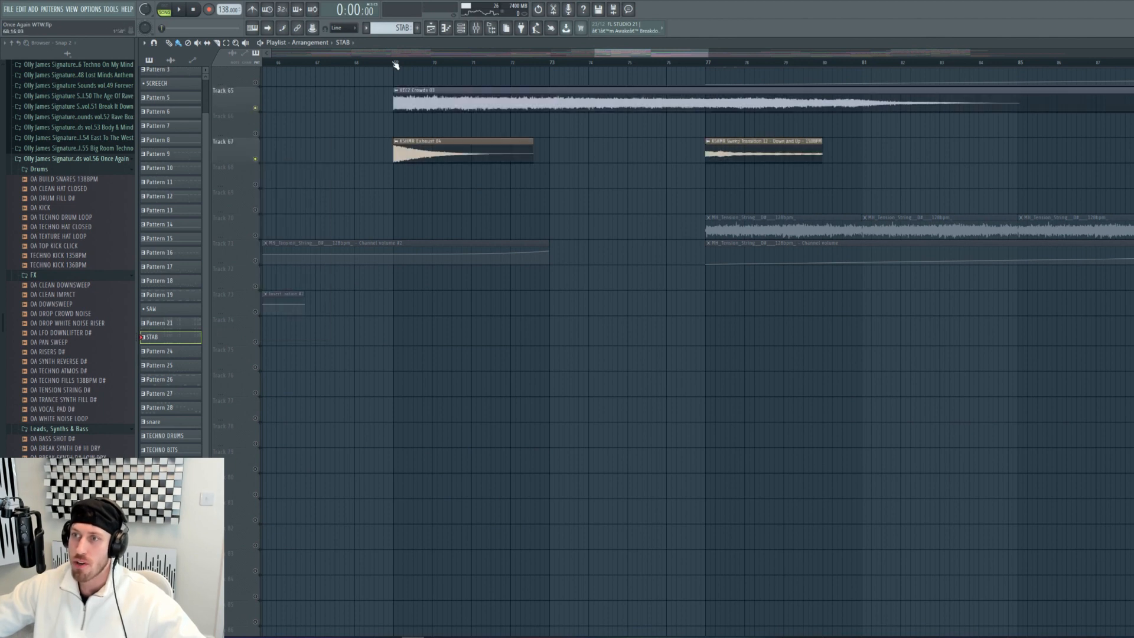
Step: Play the soloed crowd and KSHMR Exhaust clips from bar 69, then stop playback
left_click(396, 63)
key("space")
left_click(395, 69)
left_click(395, 64)
right_click(408, 74)
scroll(461, 220, "up", 3)
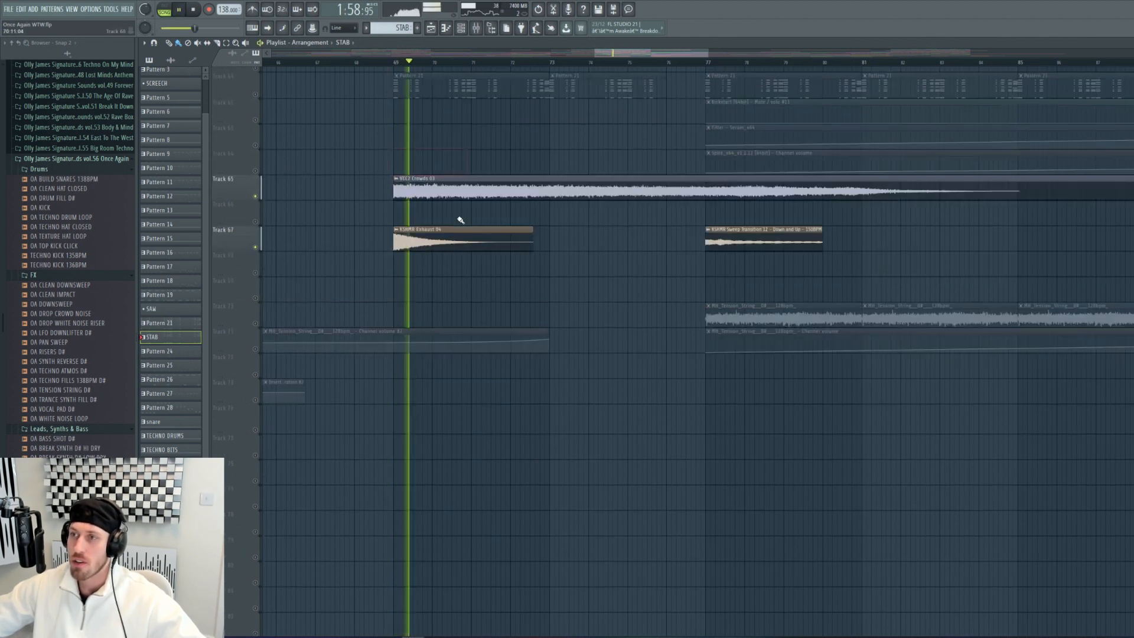
scroll(461, 219, "up", 6)
scroll(461, 219, "up", 4)
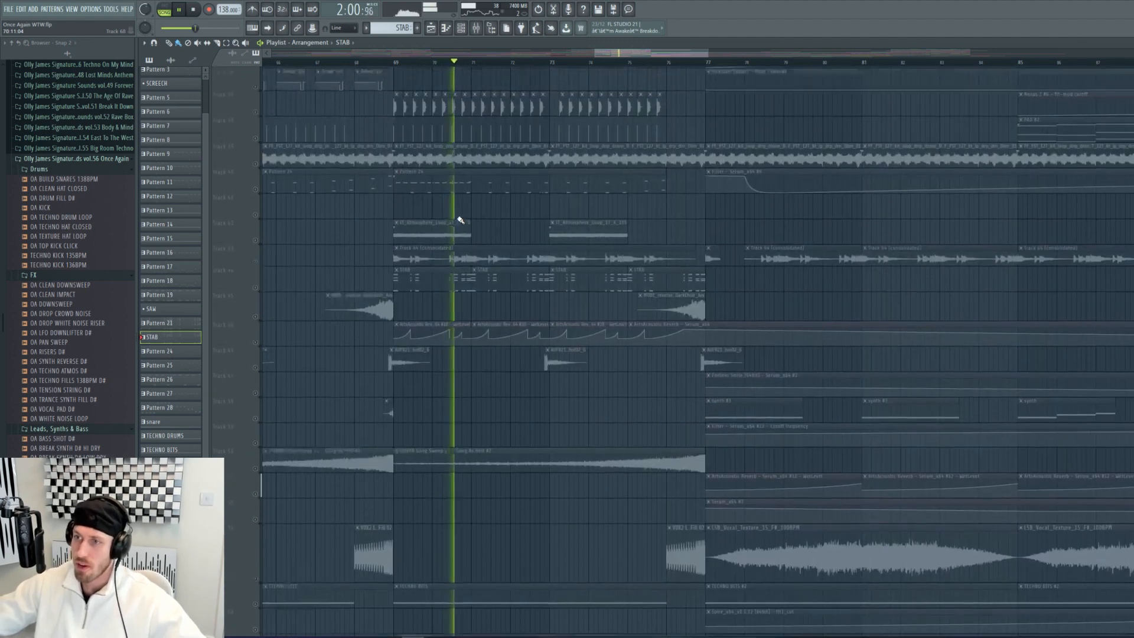
scroll(460, 219, "up", 10)
key("space")
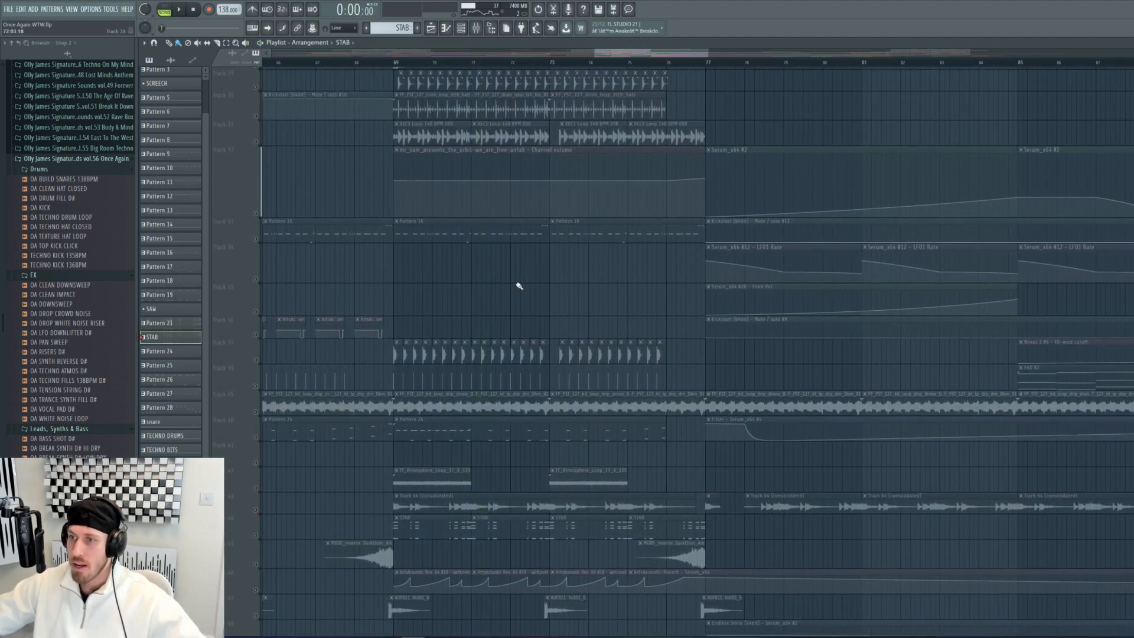
scroll(355, 331, "up", 6)
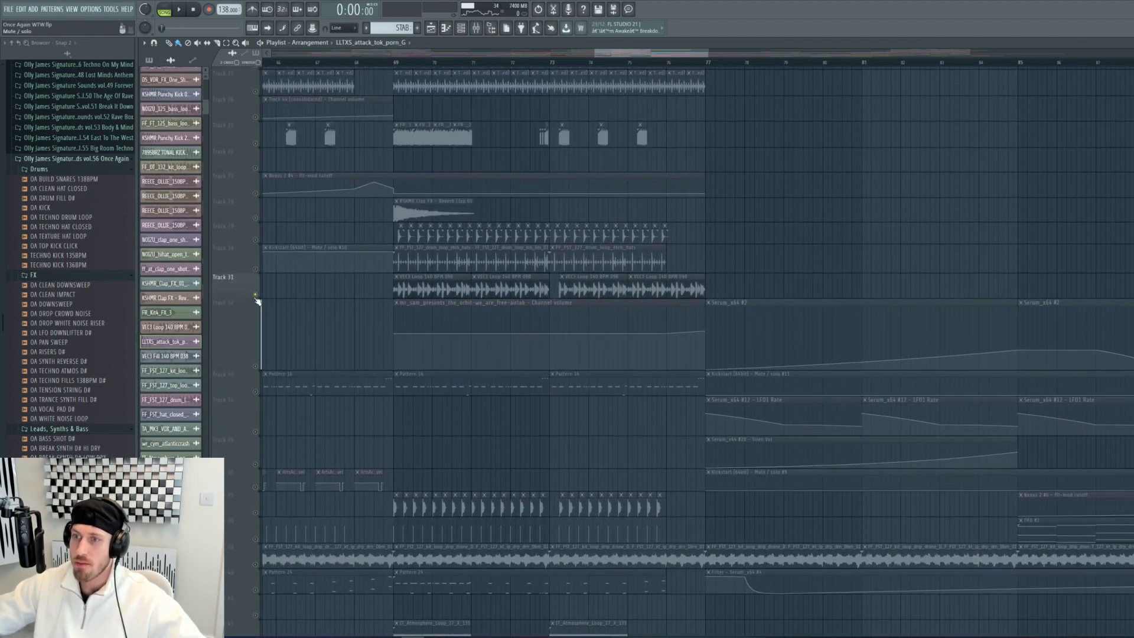
Step: Solo Track 30's drum loop, play it from bar 69, then stop playback
left_click(256, 248)
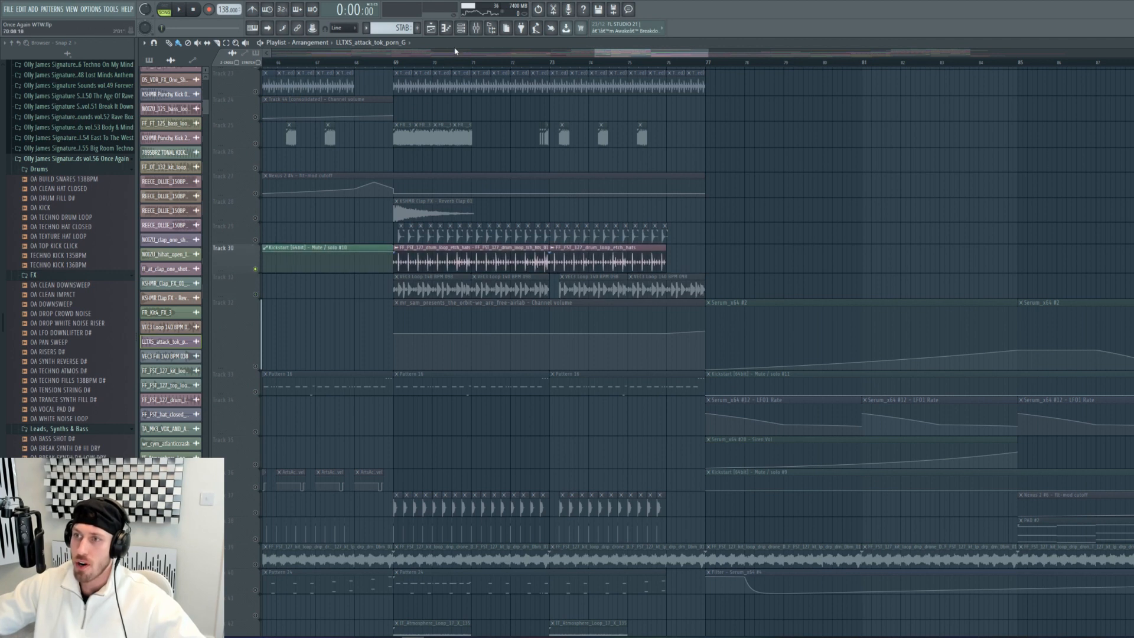
left_click(395, 62)
key("space")
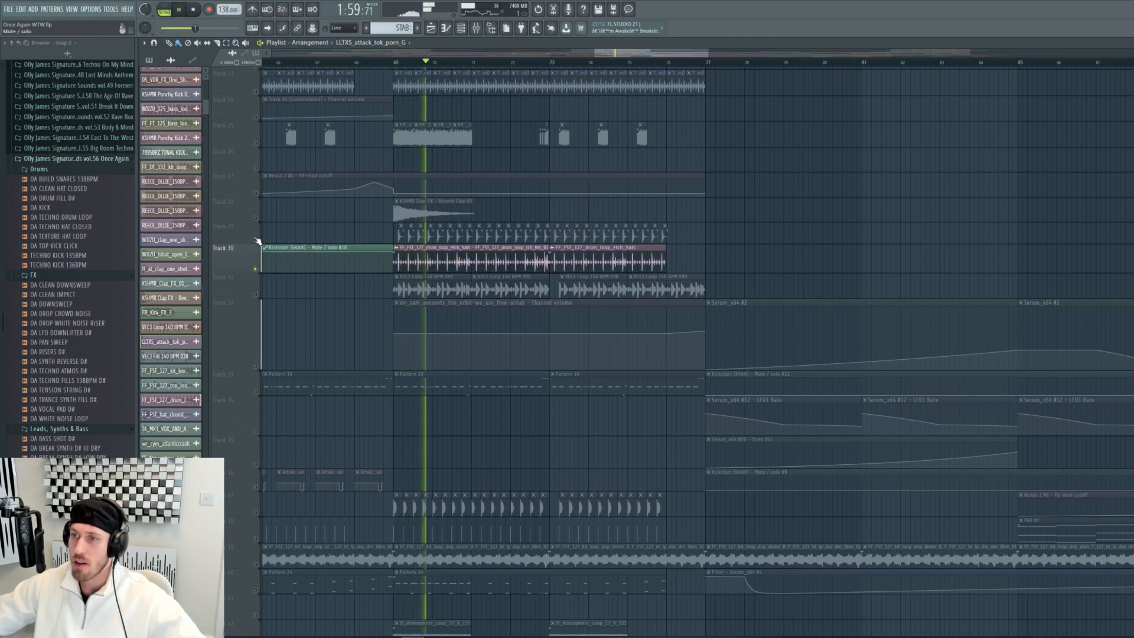
key("space")
Step: Solo the repeated one-shot clips on Track 29, play them from bar 69, then stop playback
left_click(257, 233)
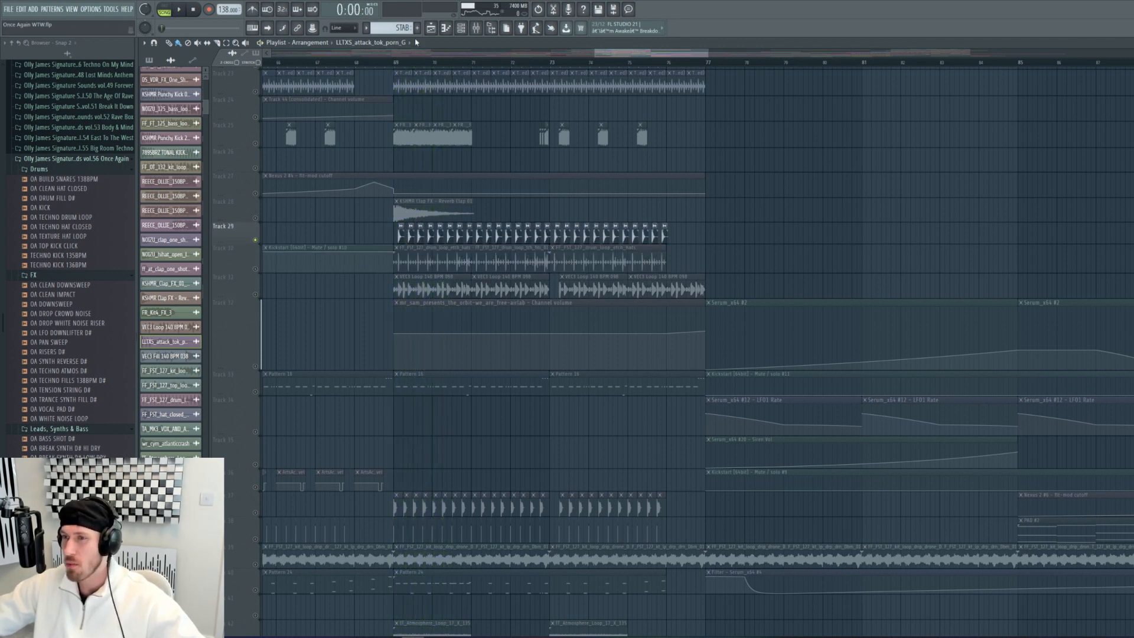
key("space")
scroll(518, 309, "up", 3)
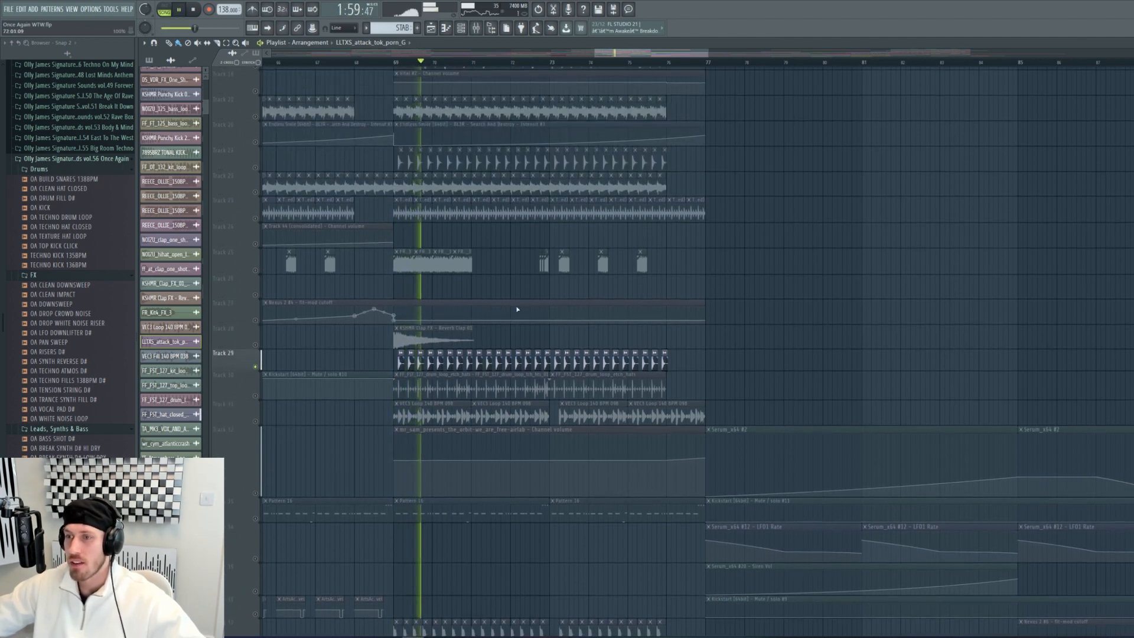
scroll(517, 308, "up", 2)
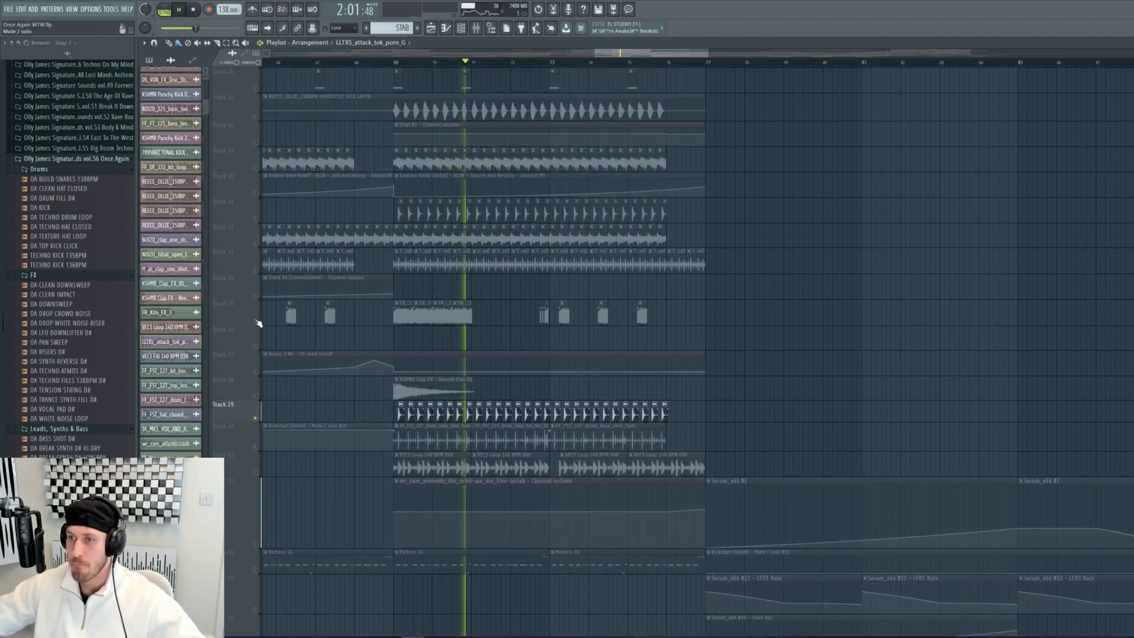
key("space")
Step: Solo the consolidated audio loop on Track 23 and preview it from bar 69
right_click(259, 268)
right_click(258, 269)
right_click(257, 270)
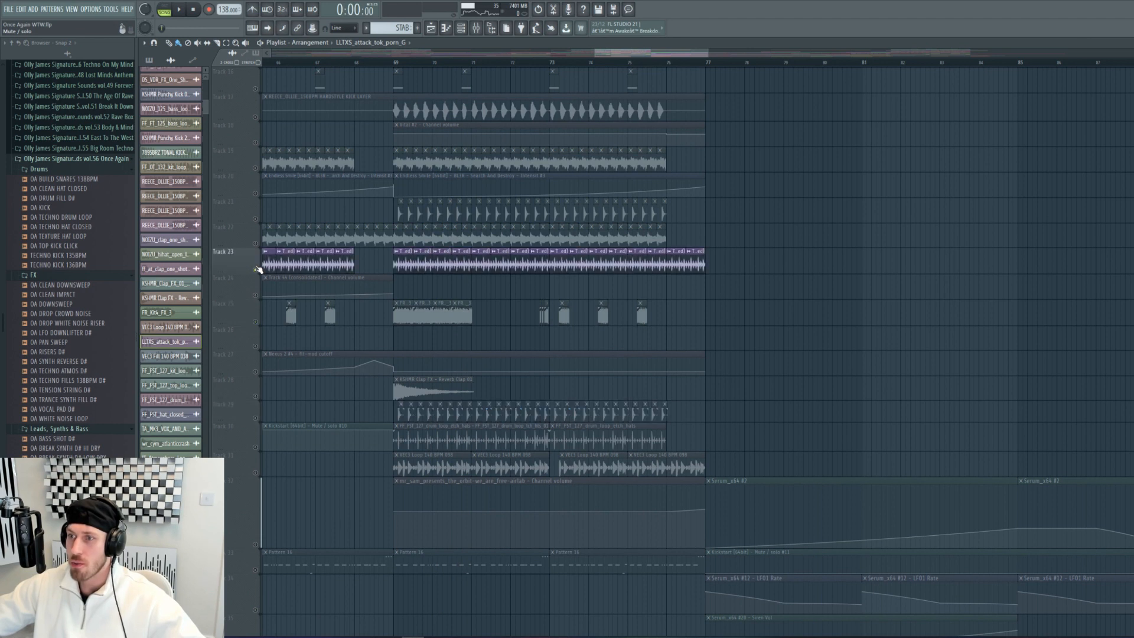
key("space")
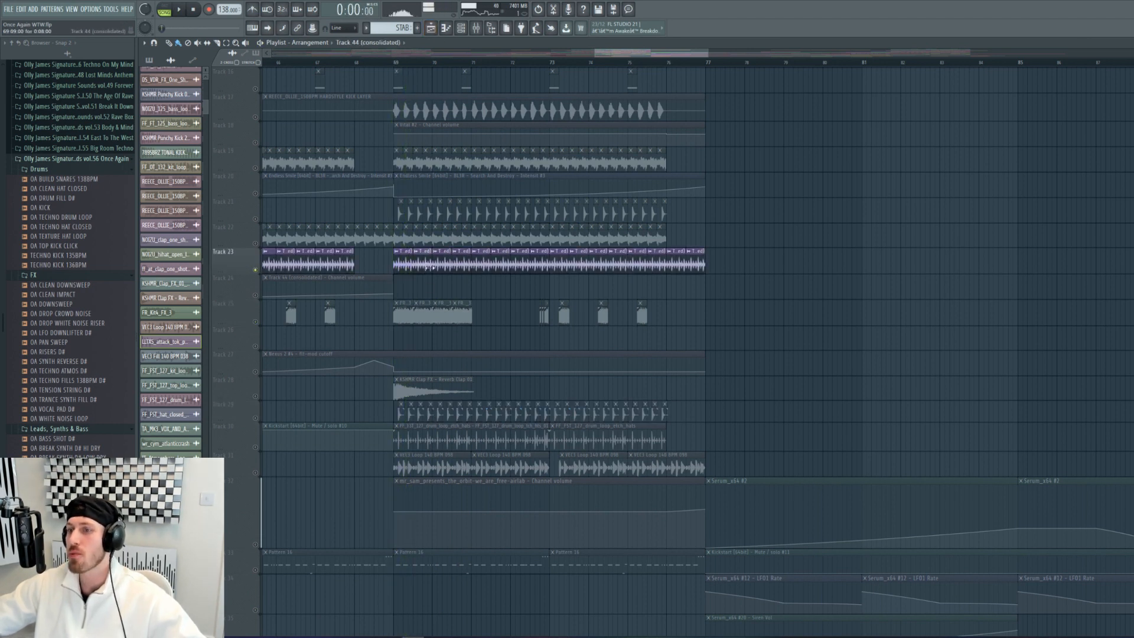
Step: Loop bars 69 to 73 of the soloed Track 44 (consolidated) clip and open its sample settings and mixer effects chain
double_click(483, 222)
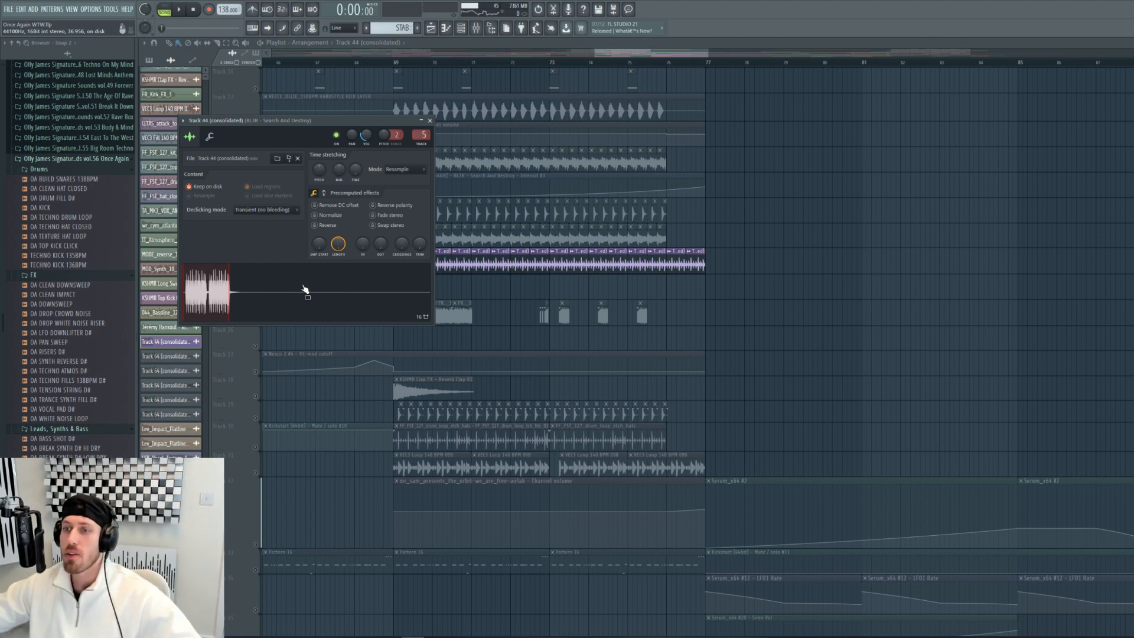
left_click_drag(395, 62, 550, 59)
key("space")
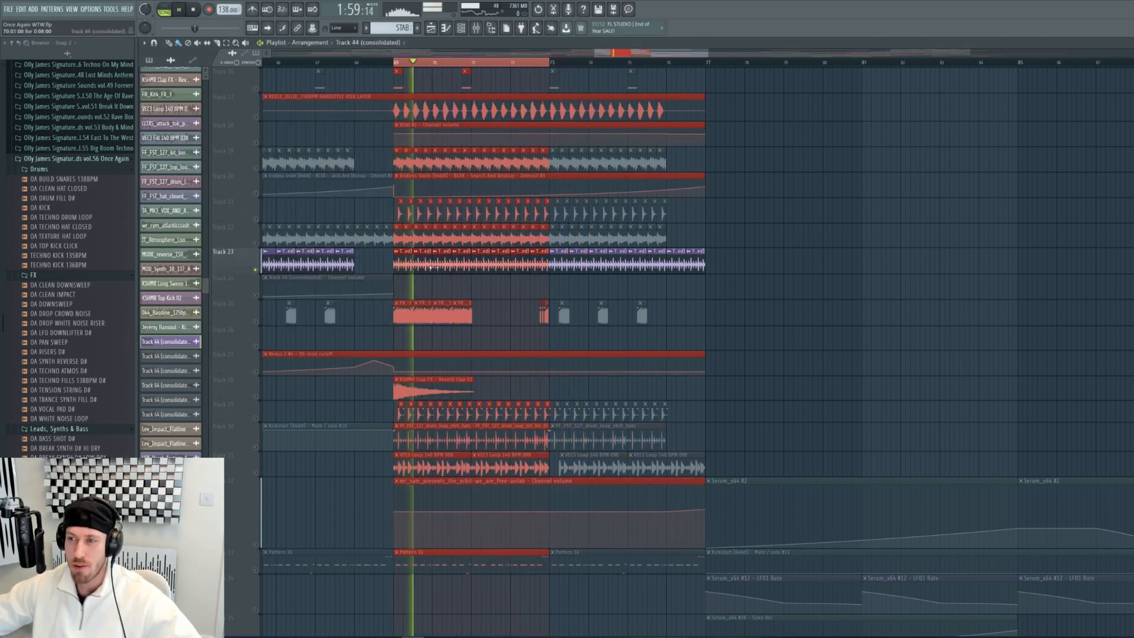
double_click(486, 262)
left_click(476, 28)
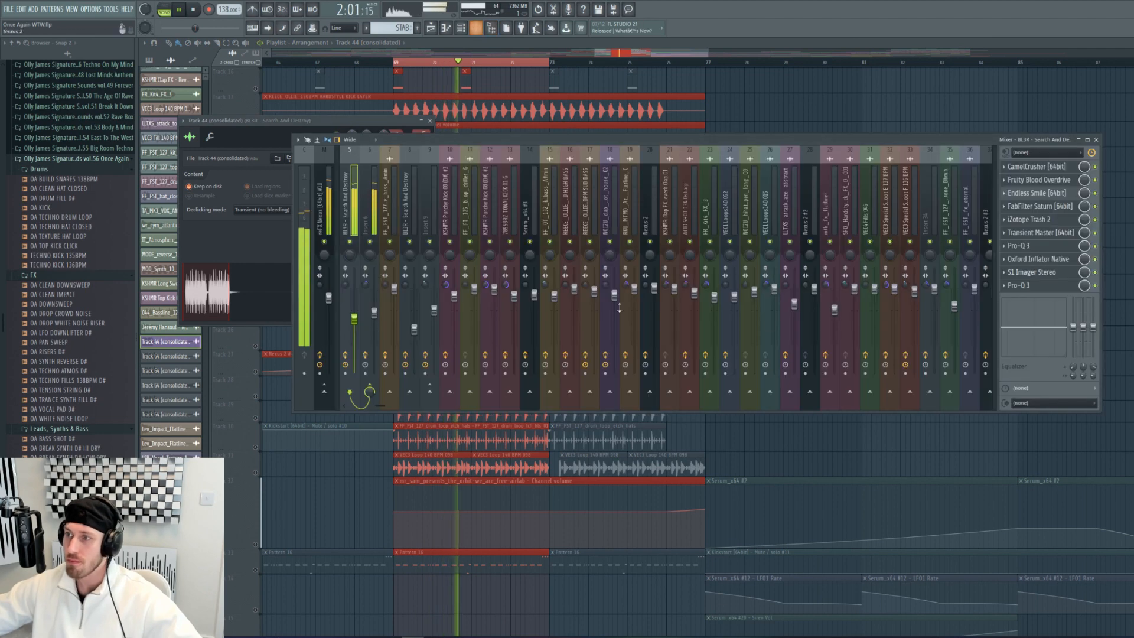